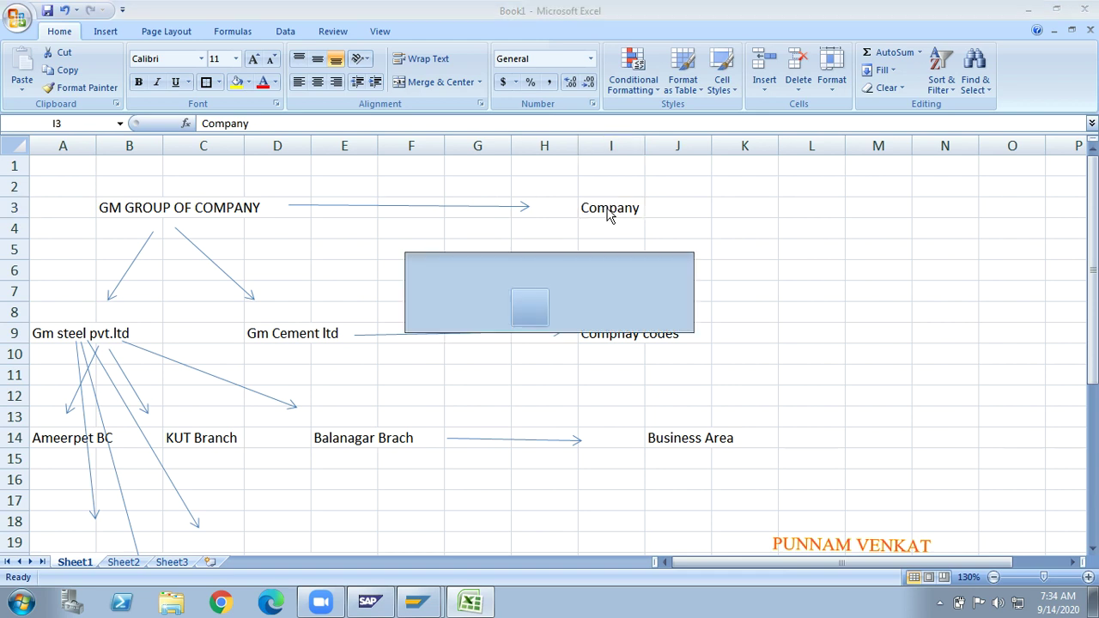
# Switch to SAP, leave the current transaction and open the SAP Reference IMG through transaction SPRO
pyautogui.hotkey('alt', 'Tab')
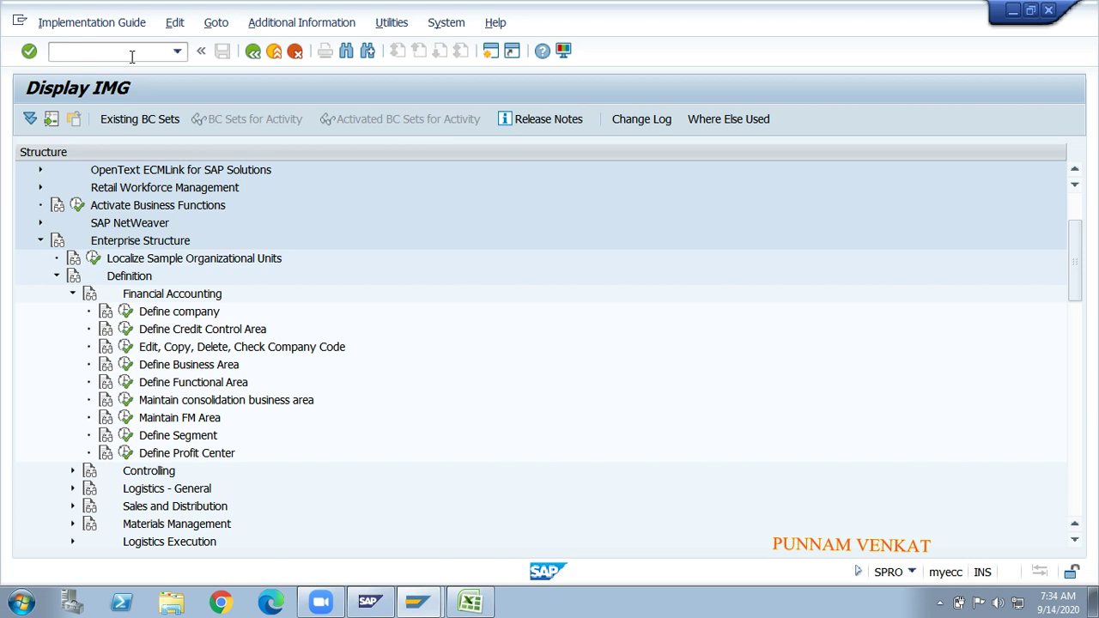
pyautogui.write('/n')
pyautogui.press('Return')
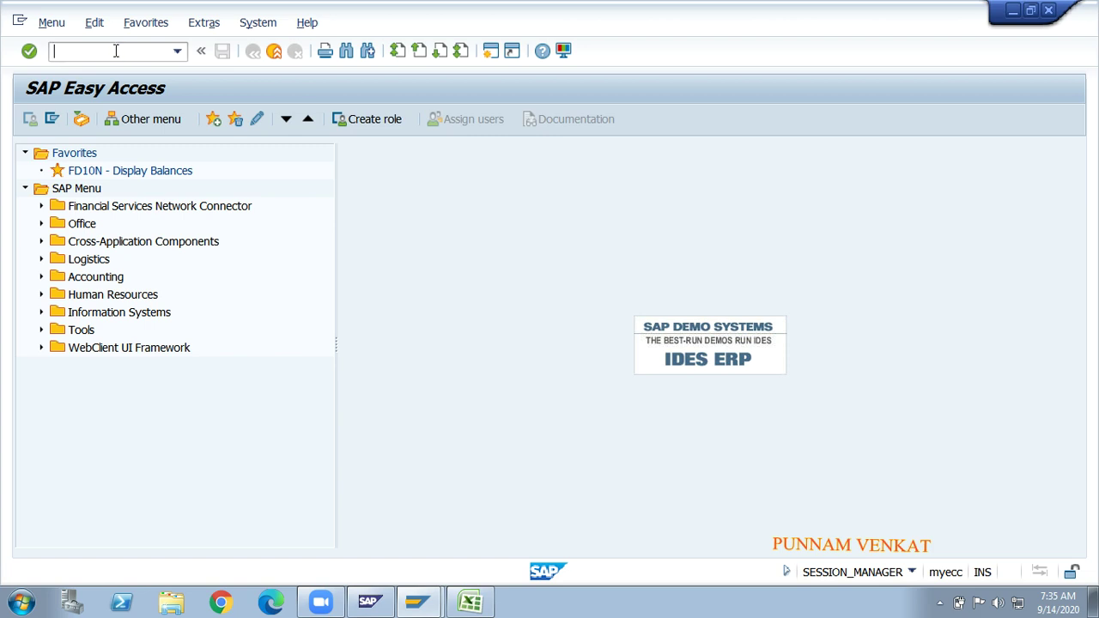
pyautogui.write('spro')
pyautogui.press('Return')
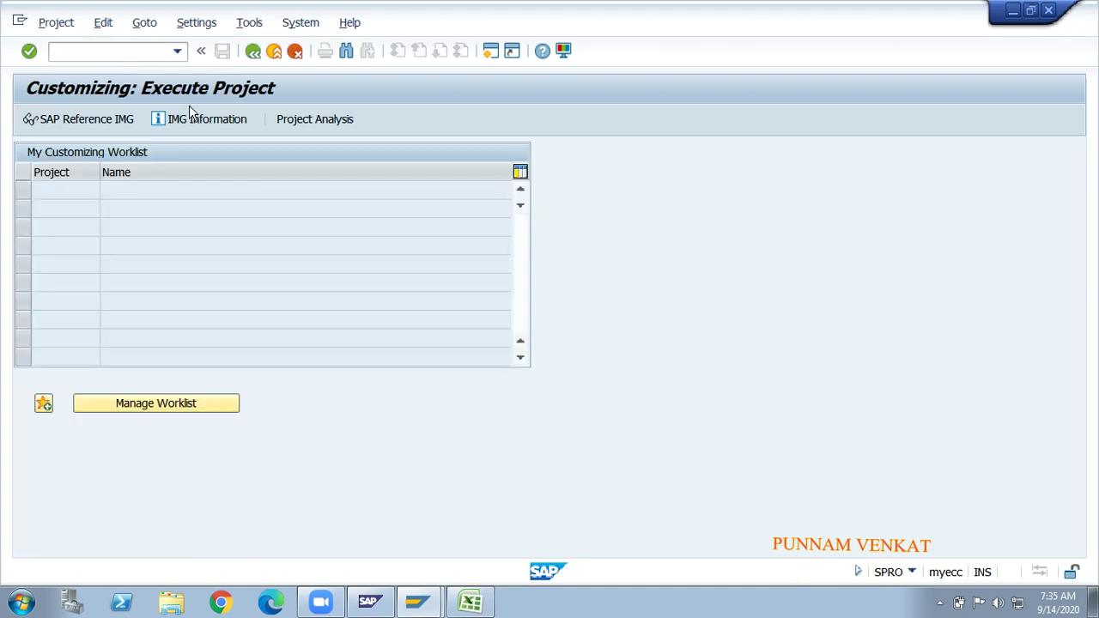
pyautogui.click(106, 125)
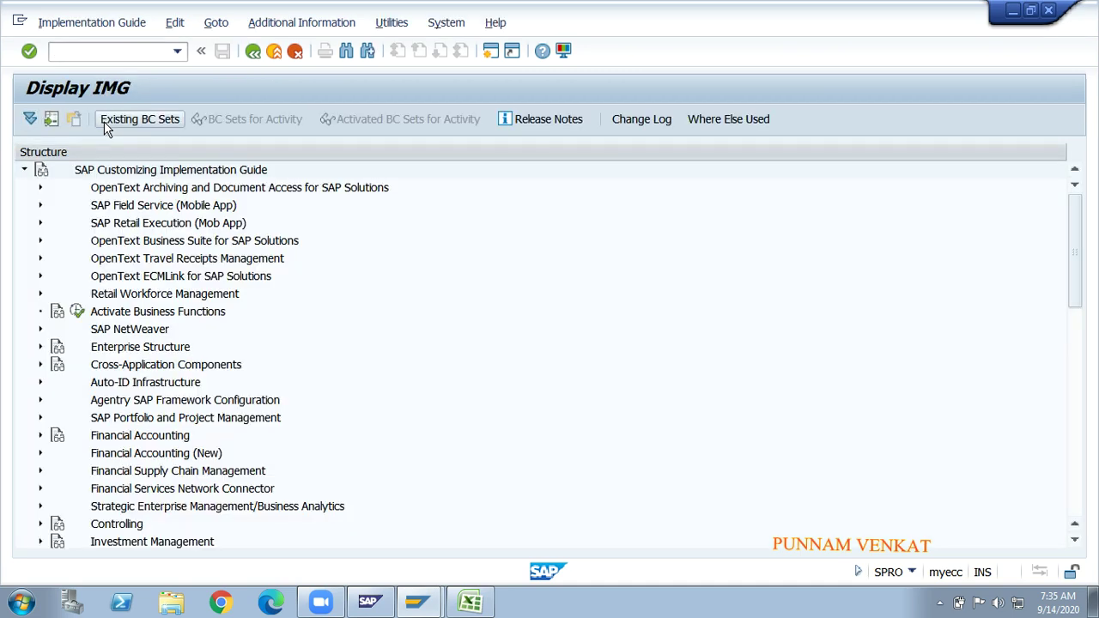
# Expand the Enterprise Structure node in the implementation guide tree
pyautogui.click(119, 211)
pyautogui.press('Down')
pyautogui.press('Down')
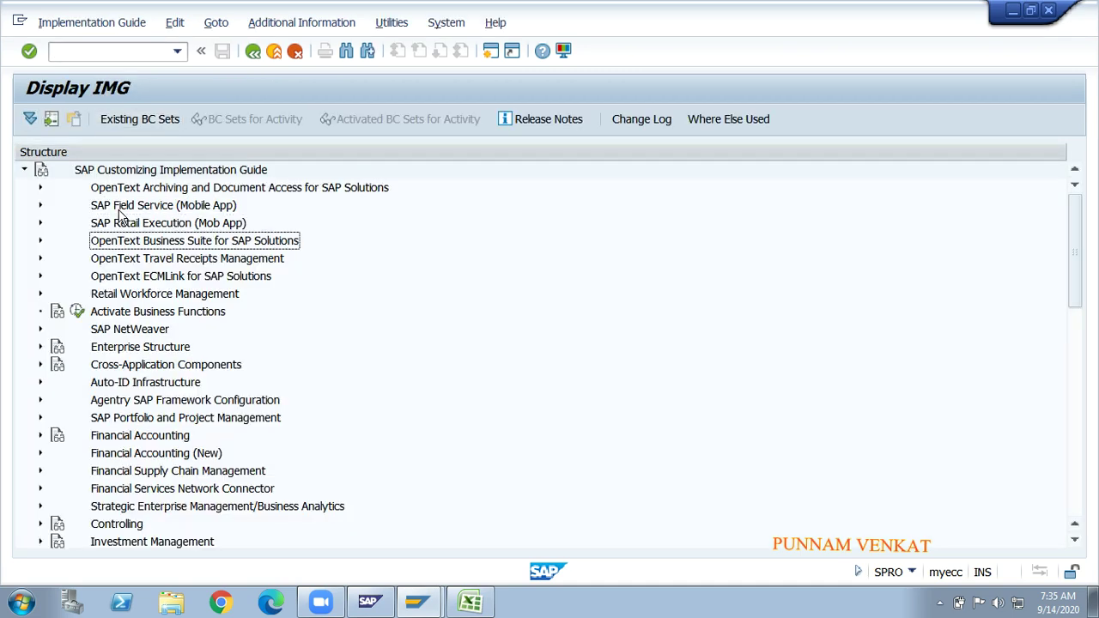
pyautogui.press('Down')
pyautogui.press('Down')
pyautogui.press('Down')
pyautogui.press('Down')
pyautogui.press('Down')
pyautogui.press('Down')
pyautogui.press('Return')
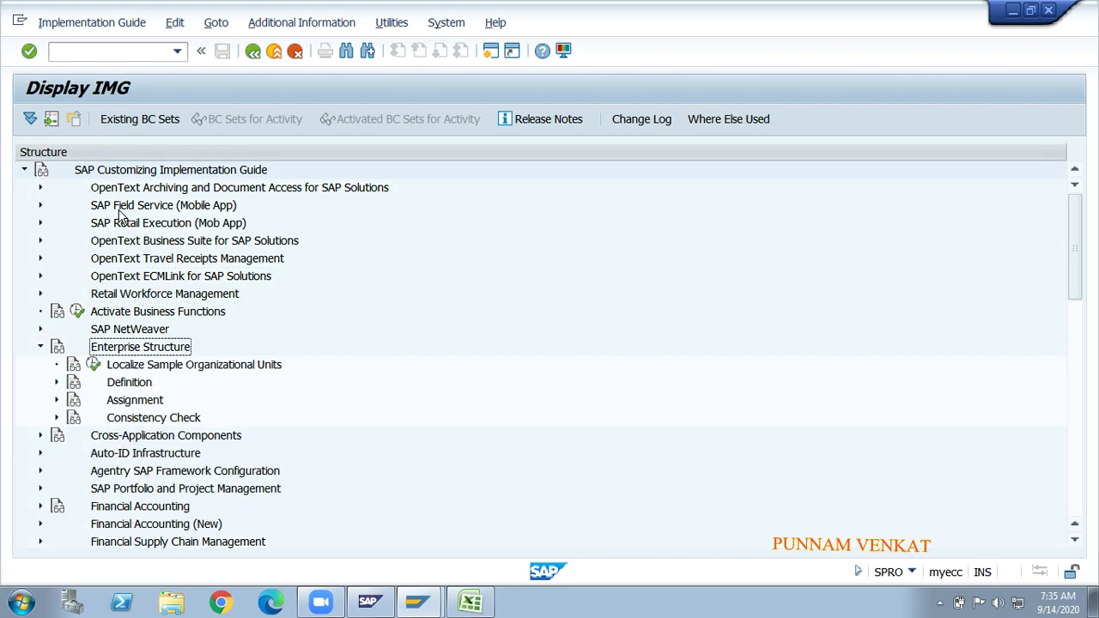
# Expand Definition and its Financial Accounting node under Enterprise Structure, and go to the Define company activity
pyautogui.press('Down')
pyautogui.press('Down')
pyautogui.press('Return')
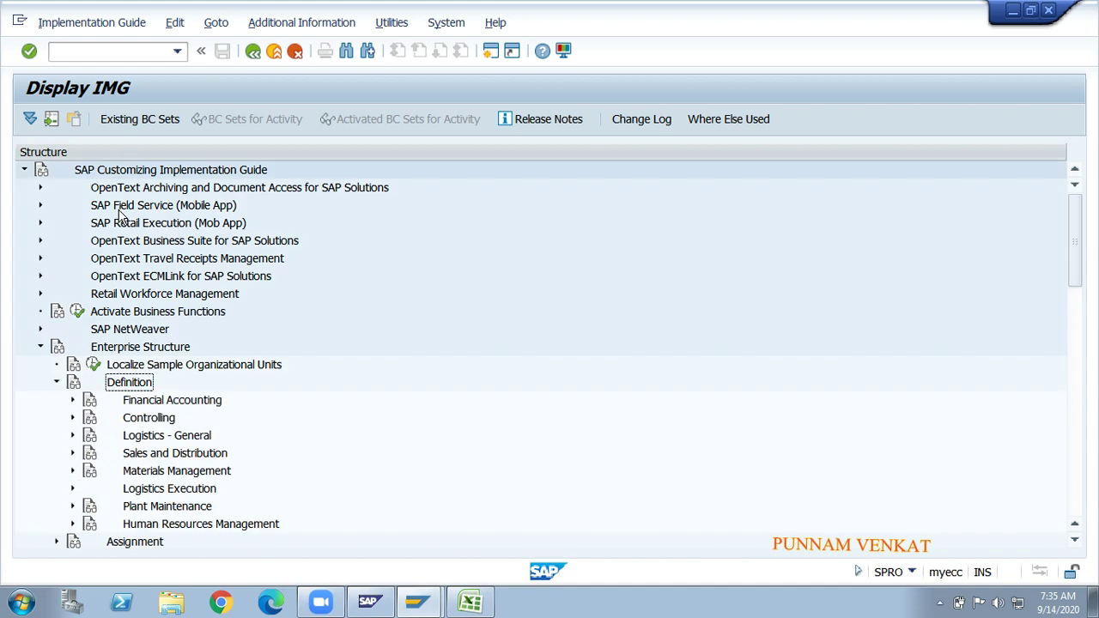
pyautogui.press('Down')
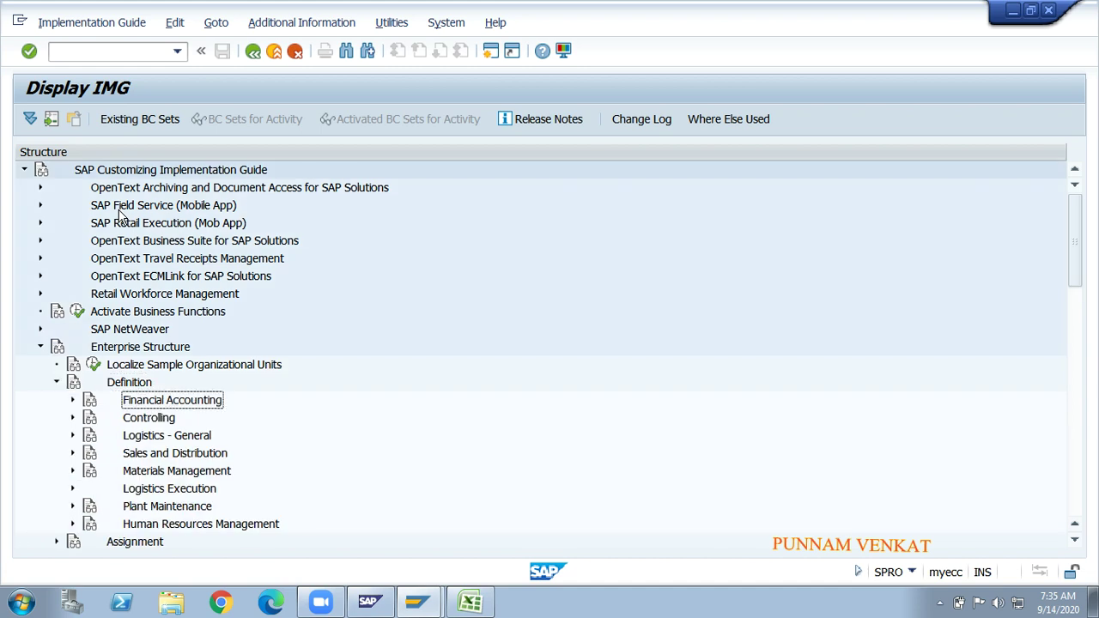
pyautogui.press('Return')
pyautogui.press('Down')
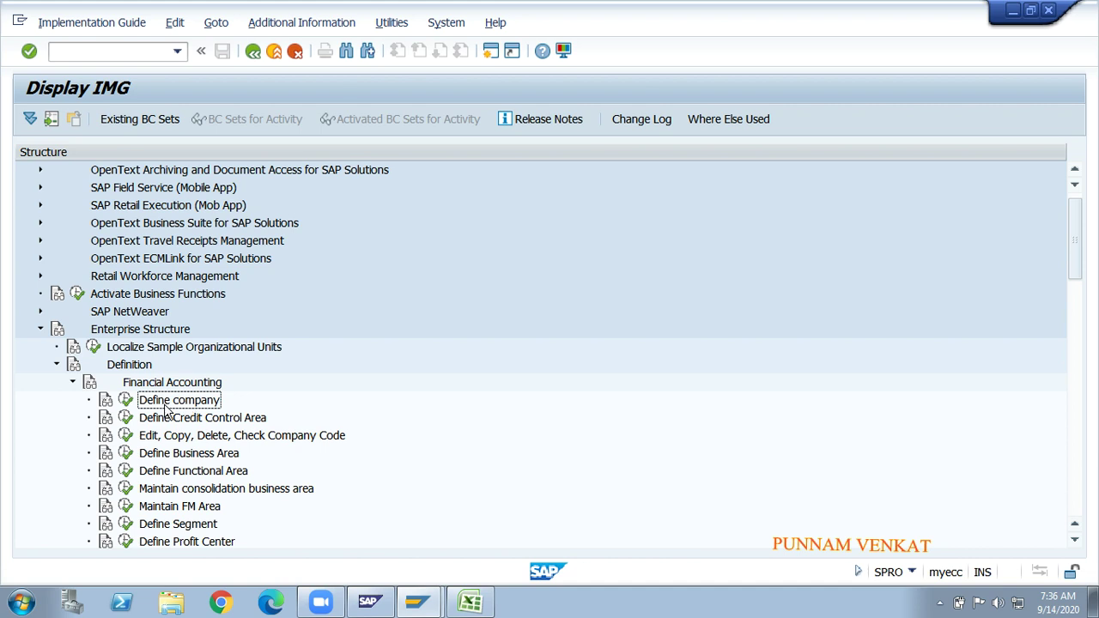
# Read the documentation of the Define company activity in an enlarged help window, and close it
pyautogui.click(104, 402)
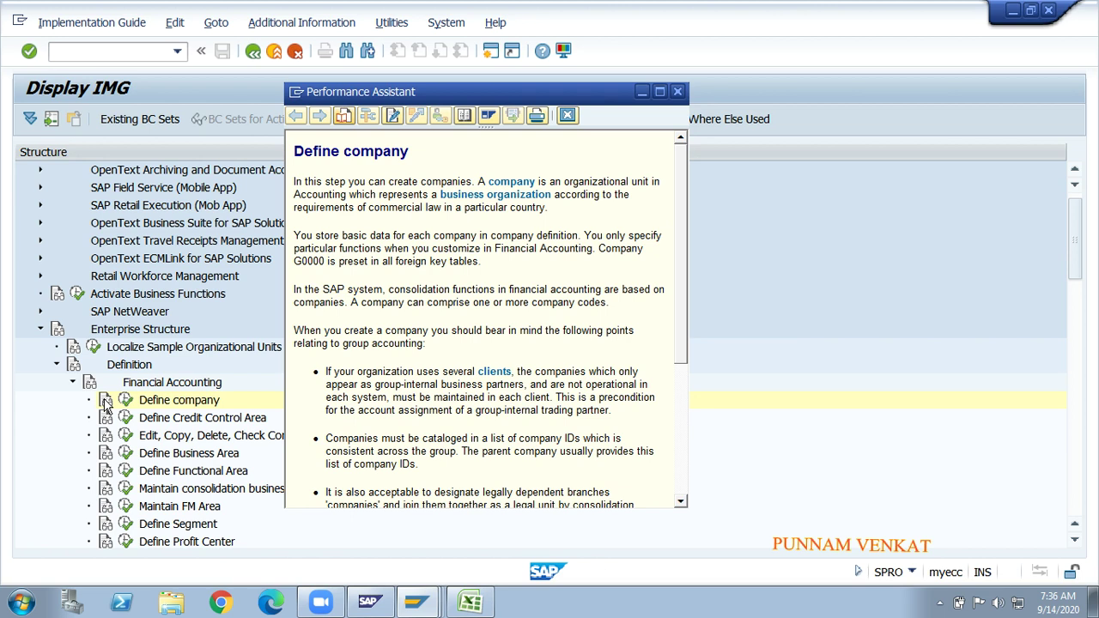
pyautogui.click(660, 91)
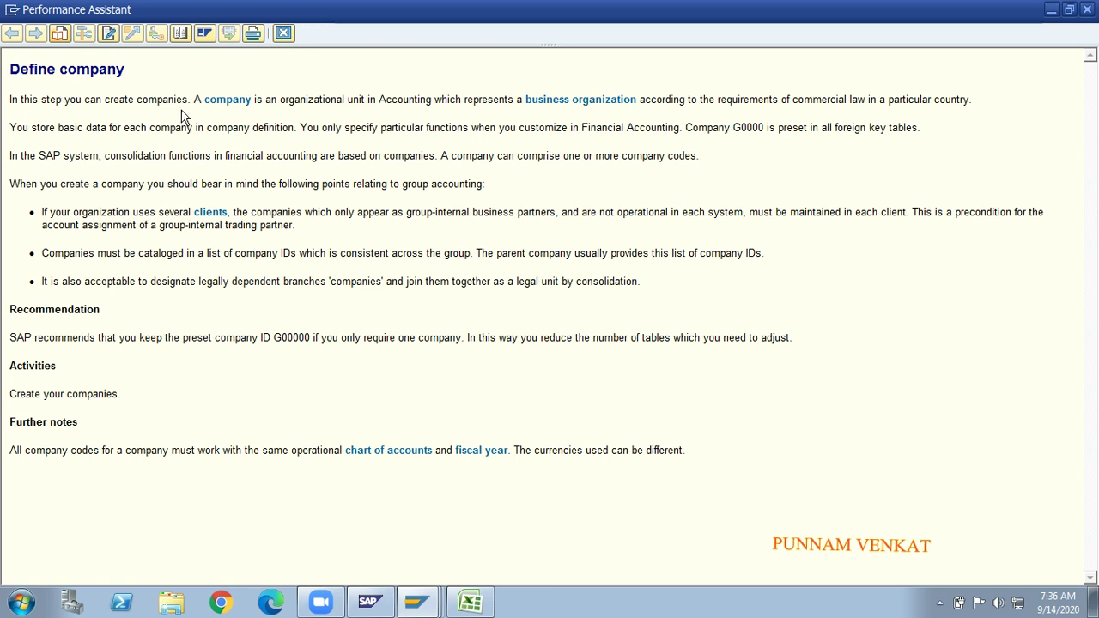
pyautogui.moveTo(21, 99); pyautogui.dragTo(252, 378)
pyautogui.click(274, 388)
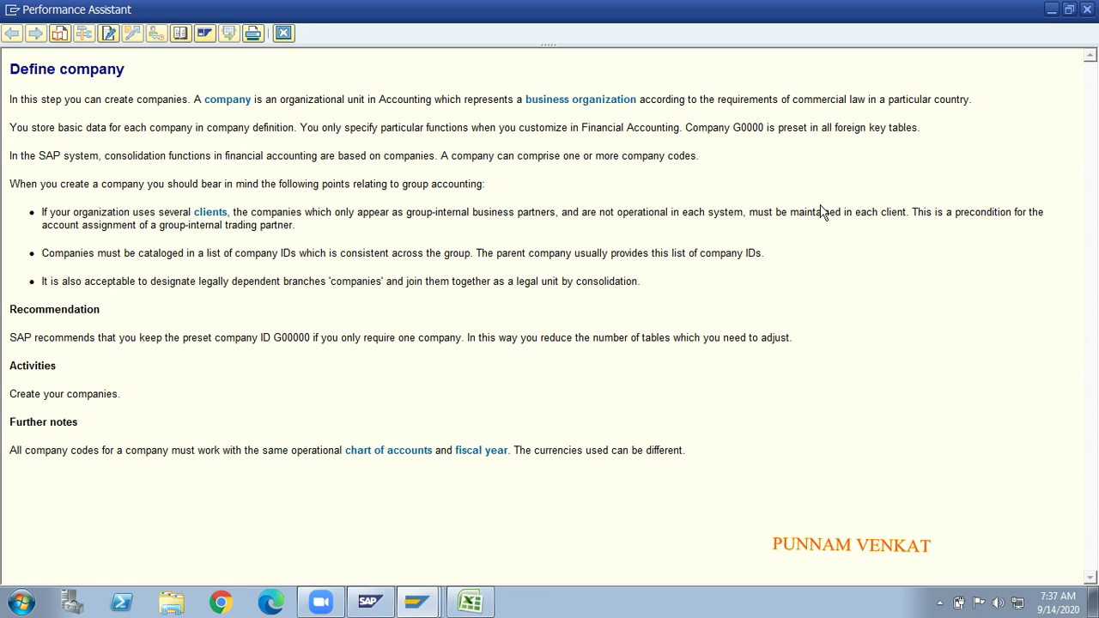
pyautogui.press('Escape')
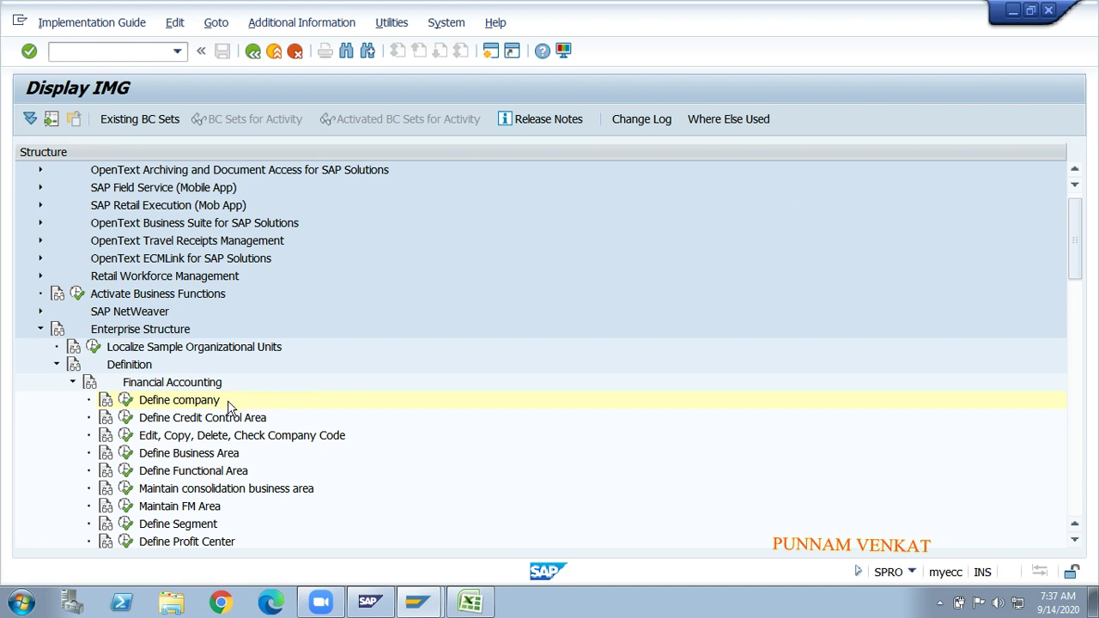
# Show the IMG Activity keys as additional information in the tree, and widen that column to read the Define company key
pyautogui.click(232, 435)
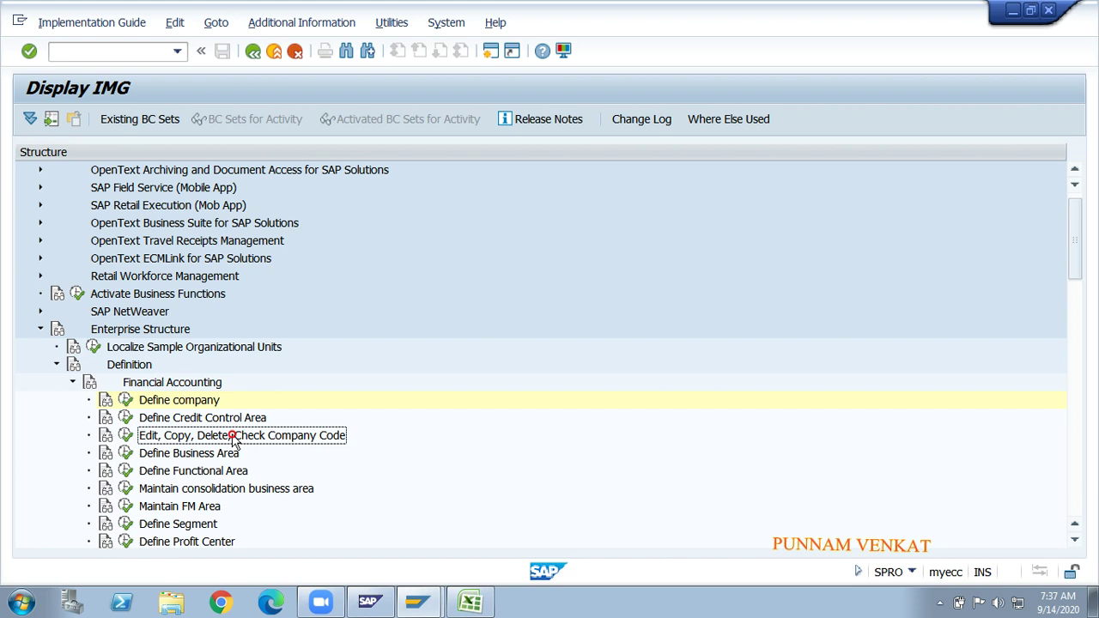
pyautogui.click(221, 460)
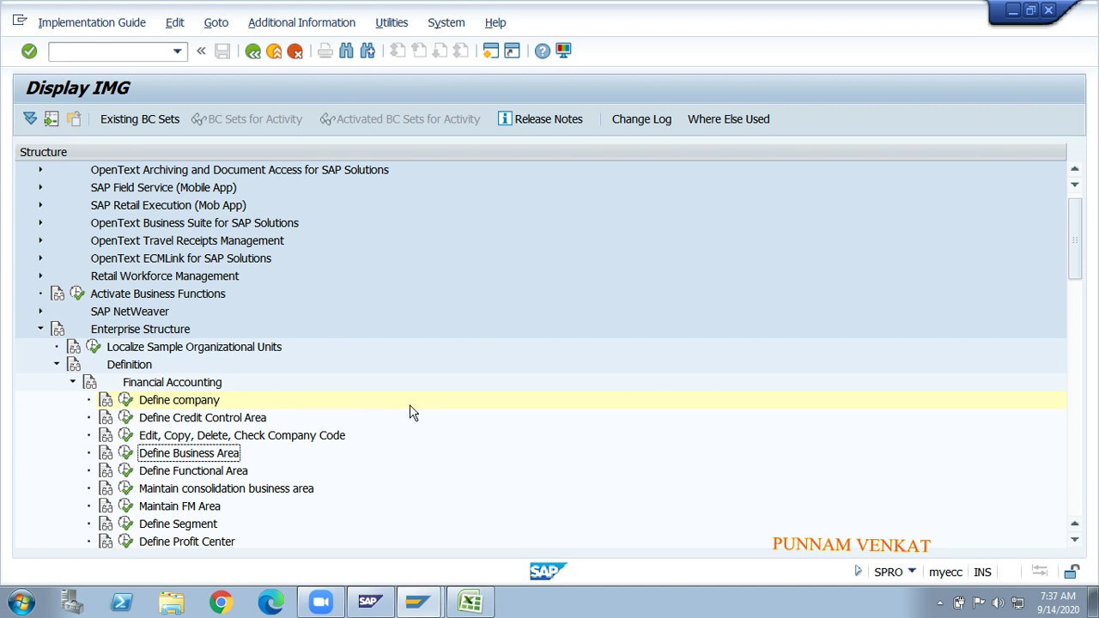
pyautogui.click(296, 24)
pyautogui.moveTo(300, 43)
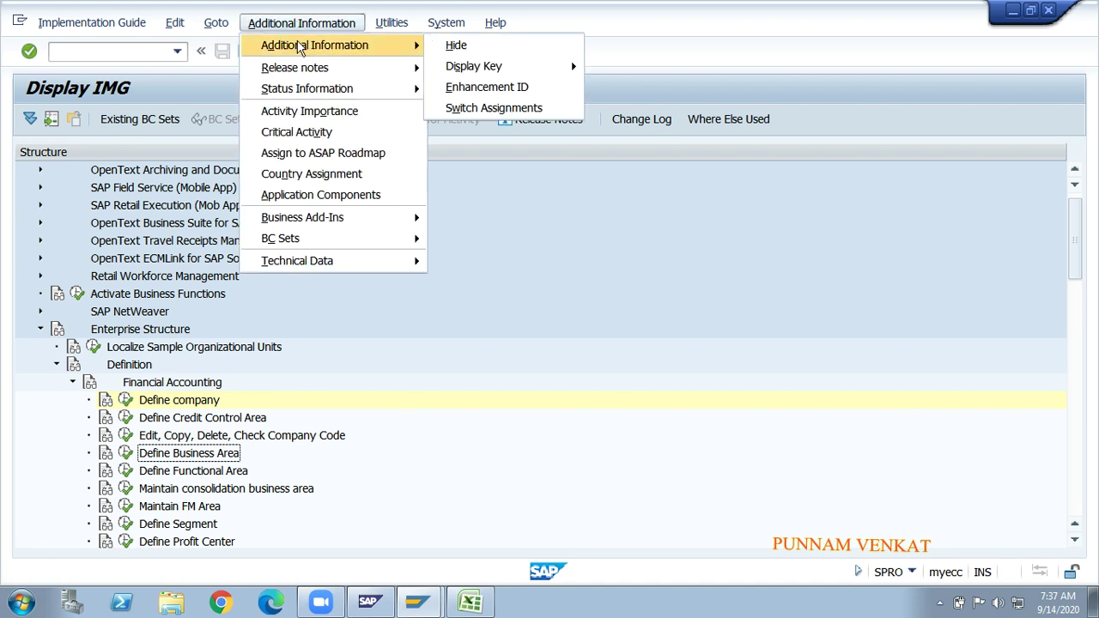
pyautogui.moveTo(464, 66)
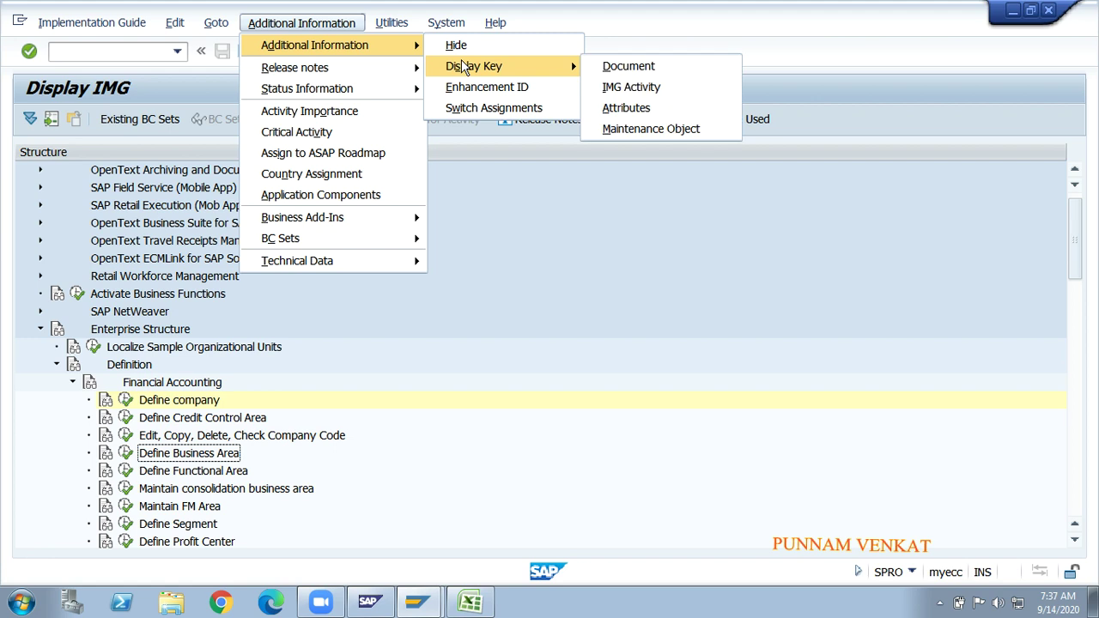
pyautogui.click(624, 88)
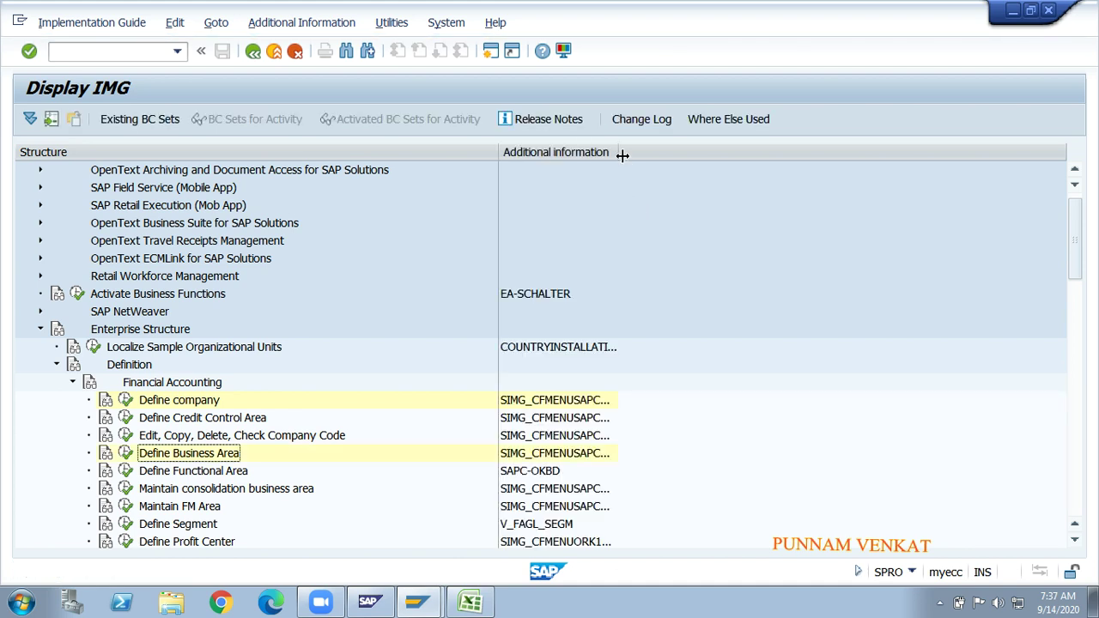
pyautogui.moveTo(617, 151); pyautogui.dragTo(734, 155)
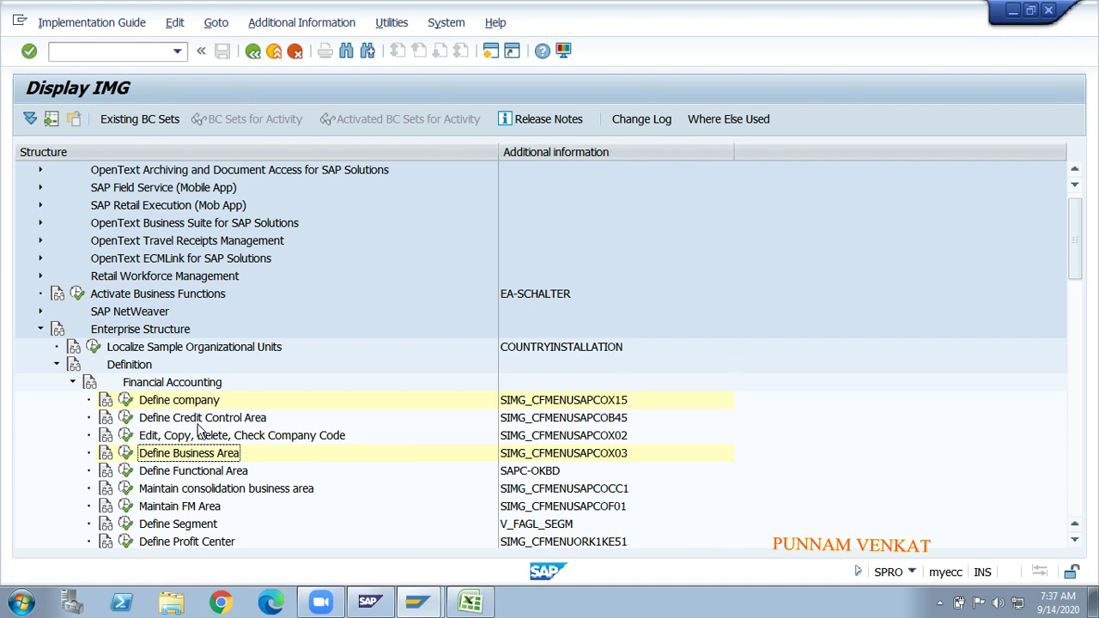
pyautogui.click(624, 409)
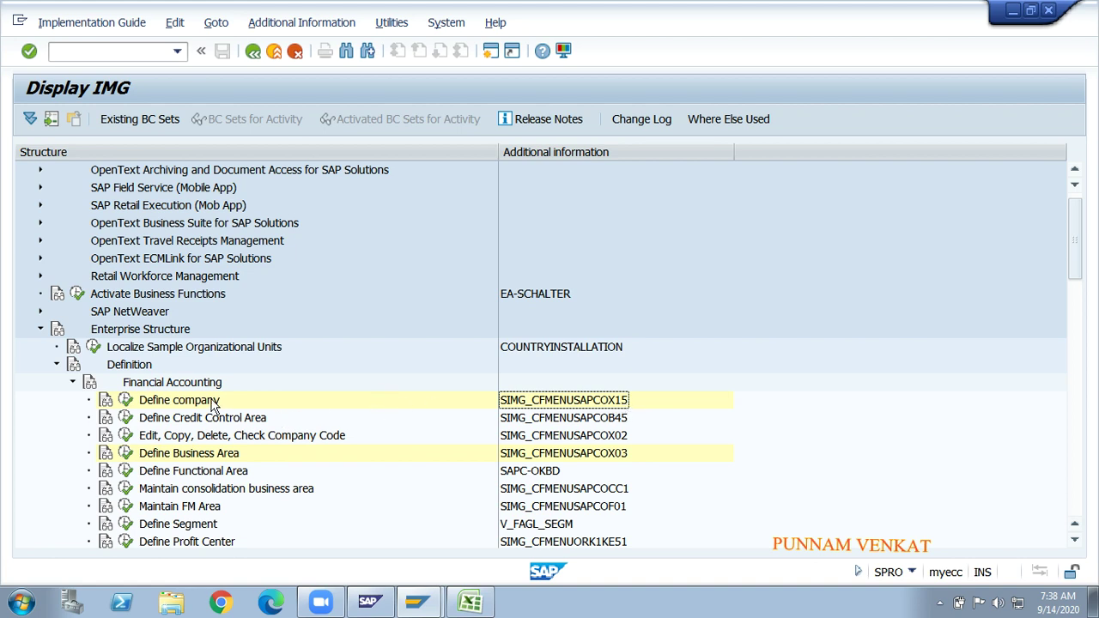
# Review the GM GROUP OF COMPANY entry in the Excel organisation chart and return to SAP
pyautogui.hotkey('alt', 'Tab')
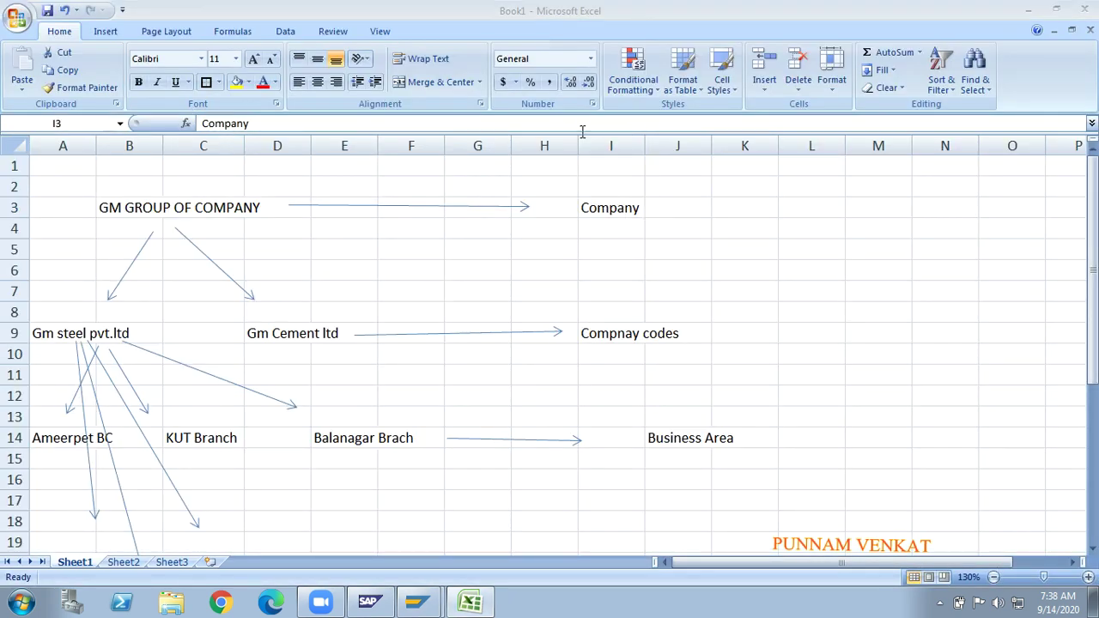
pyautogui.click(115, 210)
pyautogui.click(107, 224)
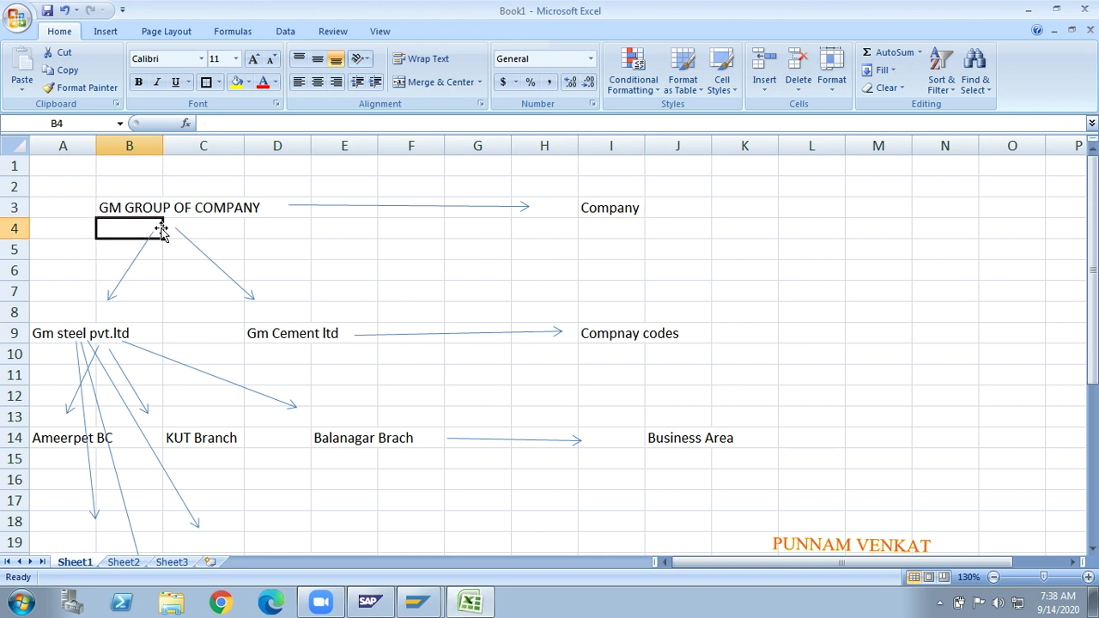
pyautogui.hotkey('alt', 'Tab')
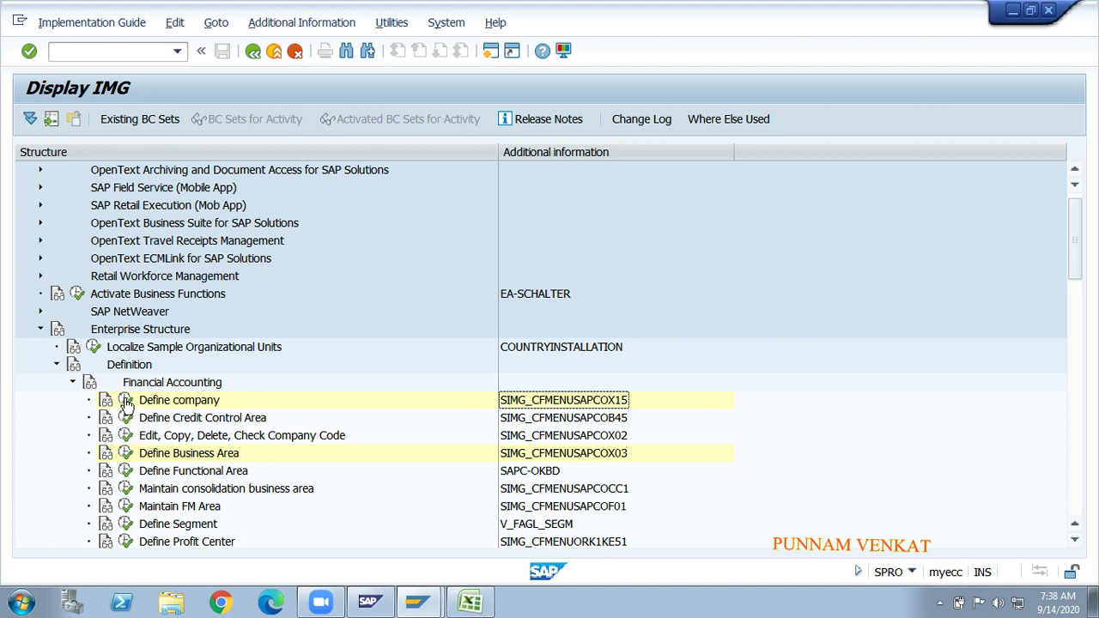
# Execute the Define company activity and start a new company entry
pyautogui.click(126, 400)
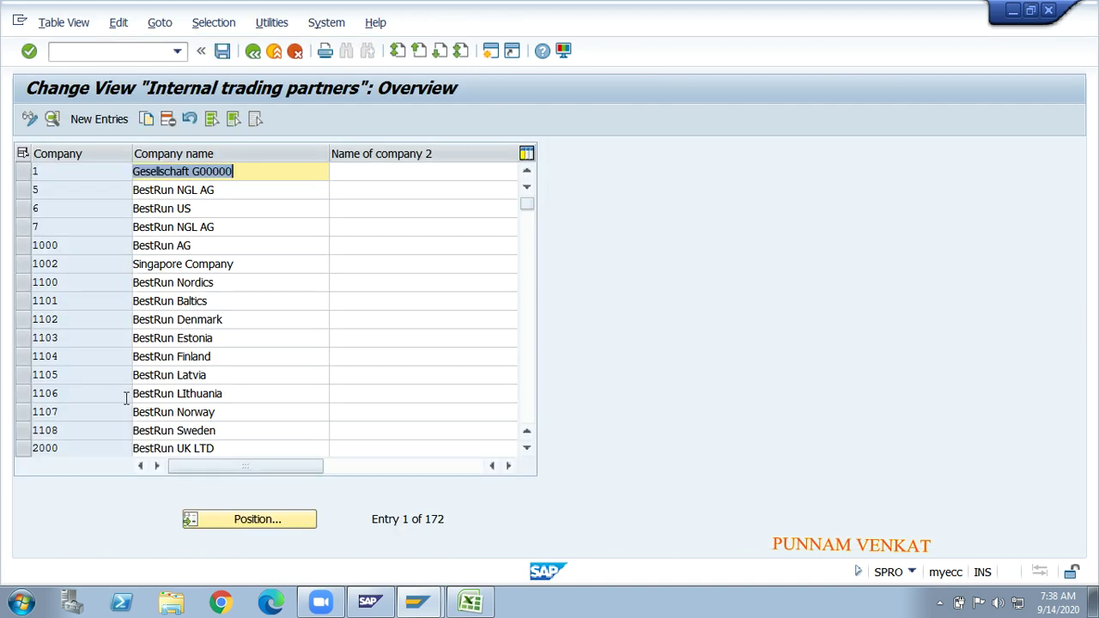
pyautogui.click(101, 120)
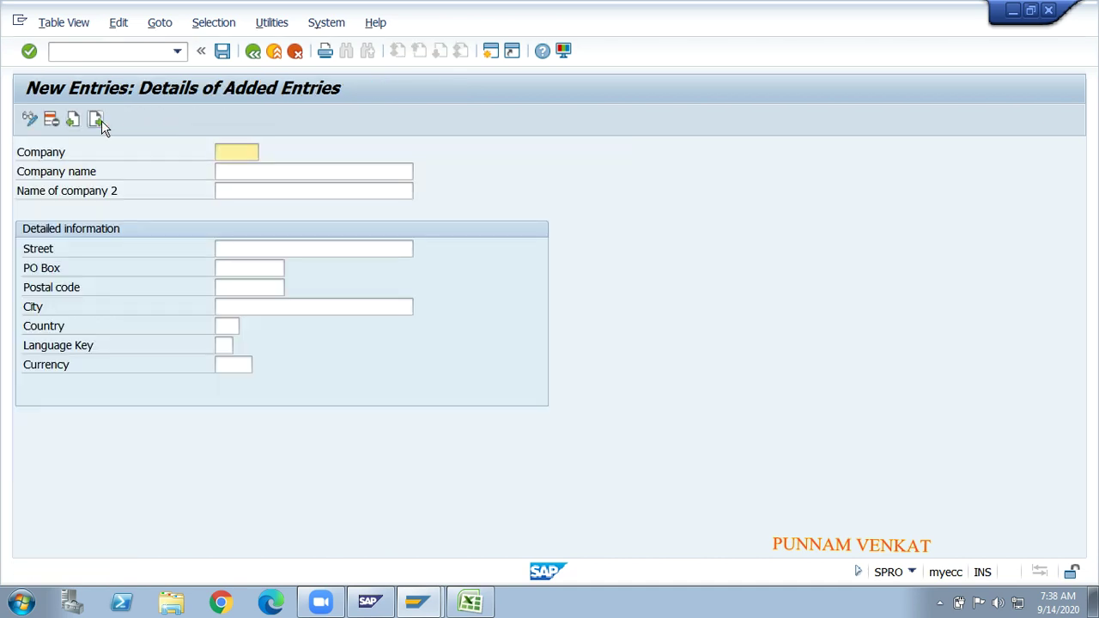
pyautogui.click(26, 155)
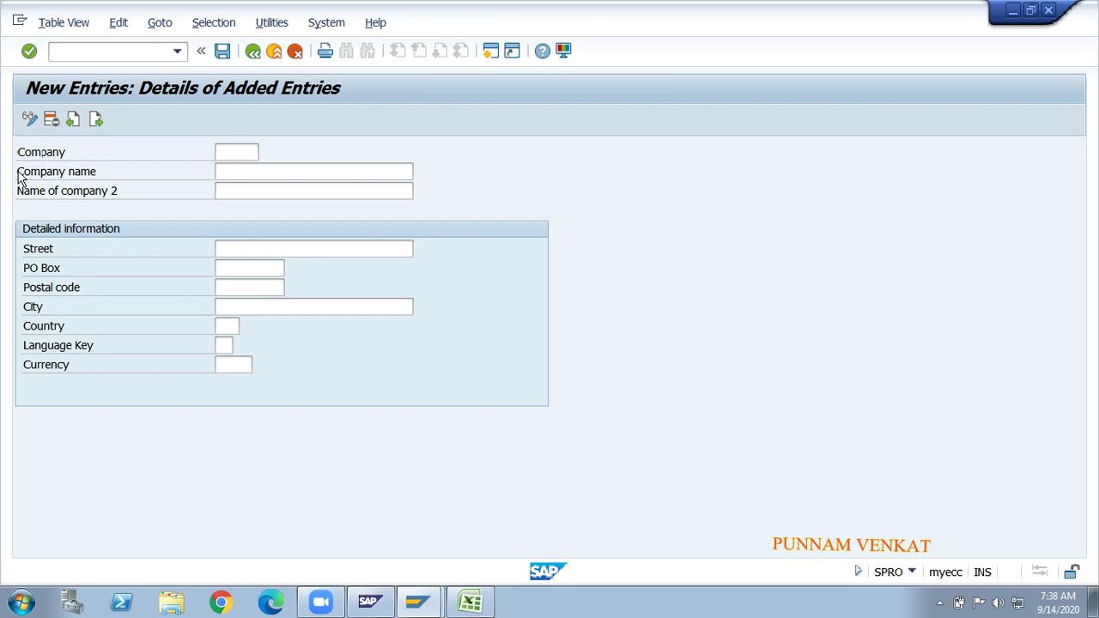
pyautogui.moveTo(18, 172); pyautogui.dragTo(100, 175)
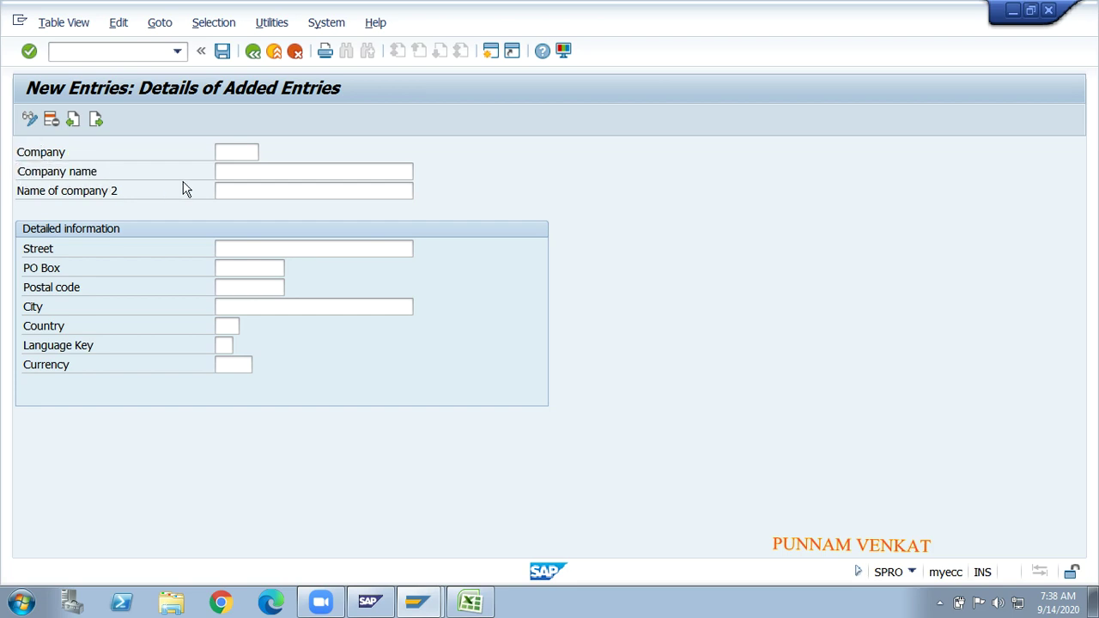
# Copy GM GROUP OF COMPANY from cell B3 of the Excel sheet into the Company name and Name of company 2 fields in SAP
pyautogui.click(231, 172)
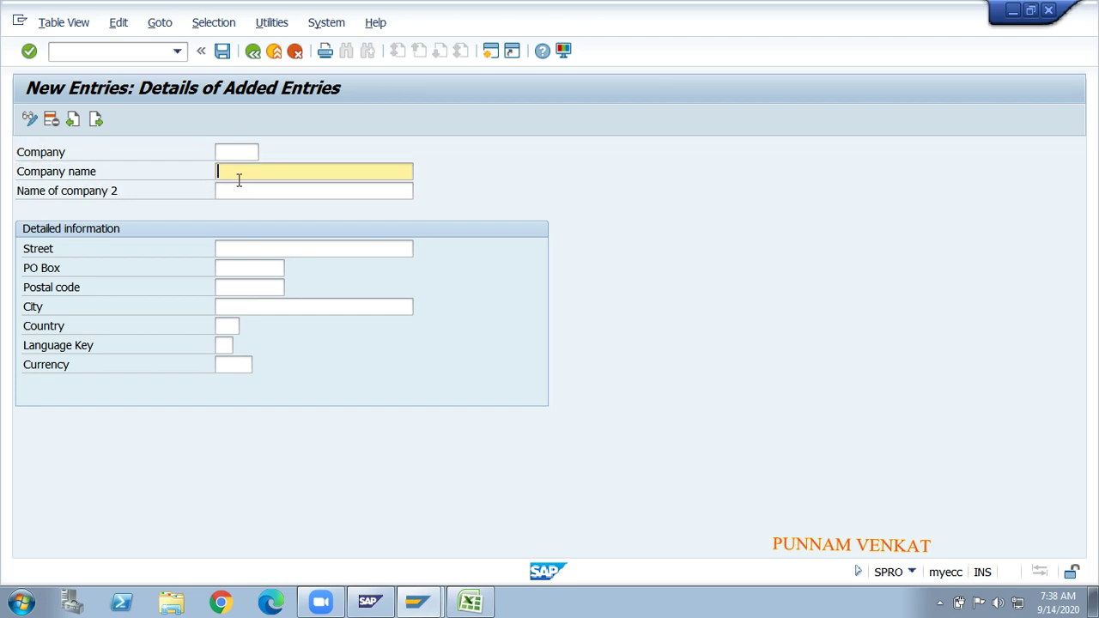
pyautogui.hotkey('alt', 'Tab')
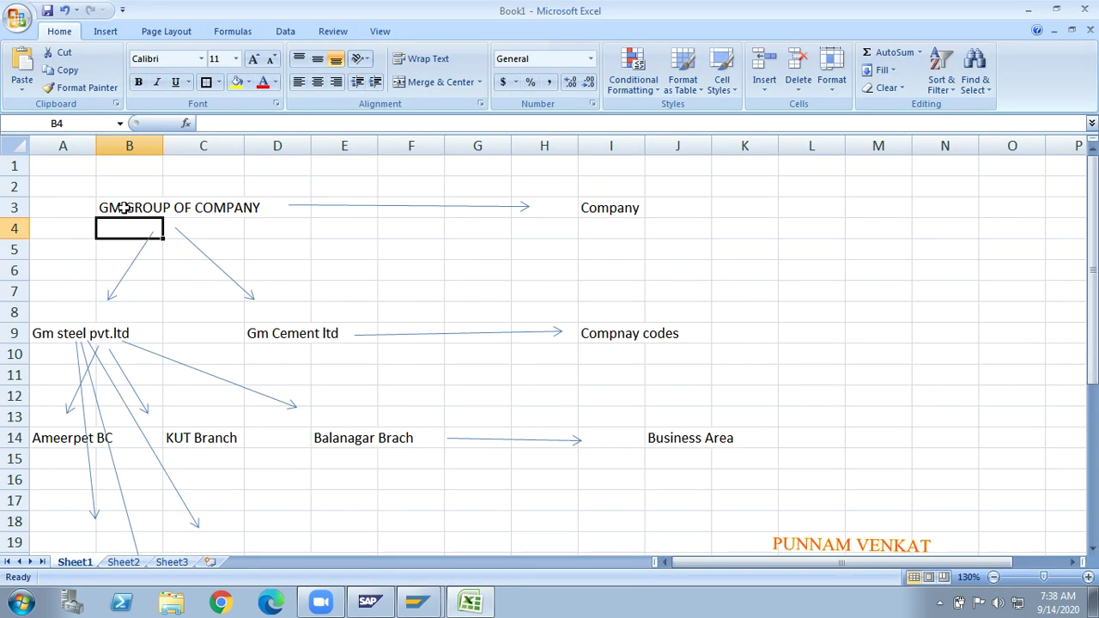
pyautogui.click(125, 208)
pyautogui.hotkey('ctrl', 'c')
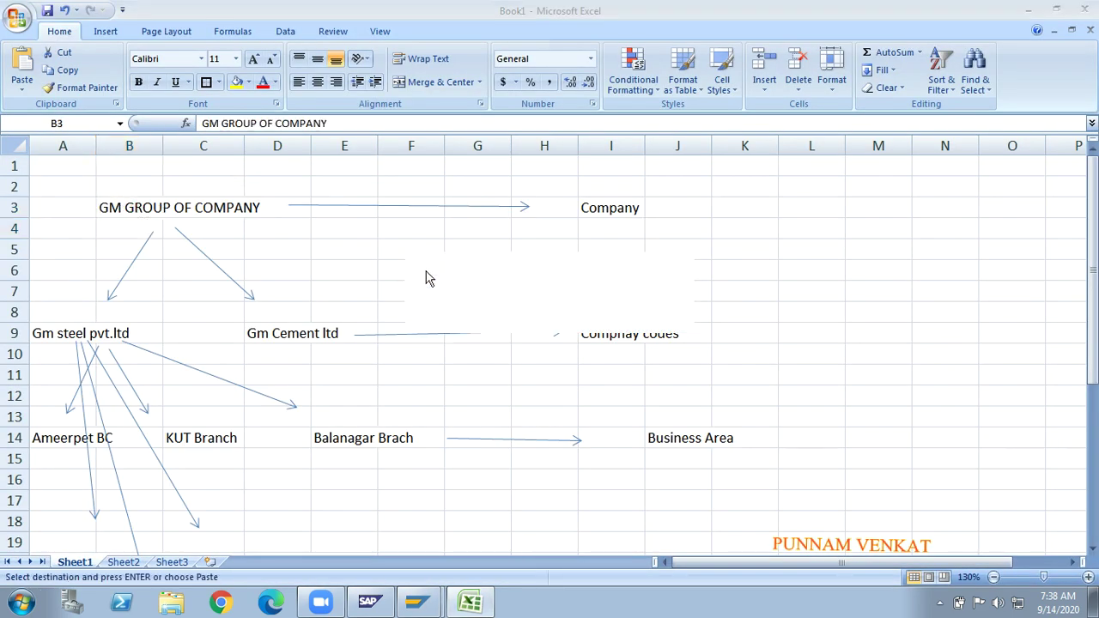
pyautogui.hotkey('alt', 'Tab')
pyautogui.hotkey('ctrl', 'v')
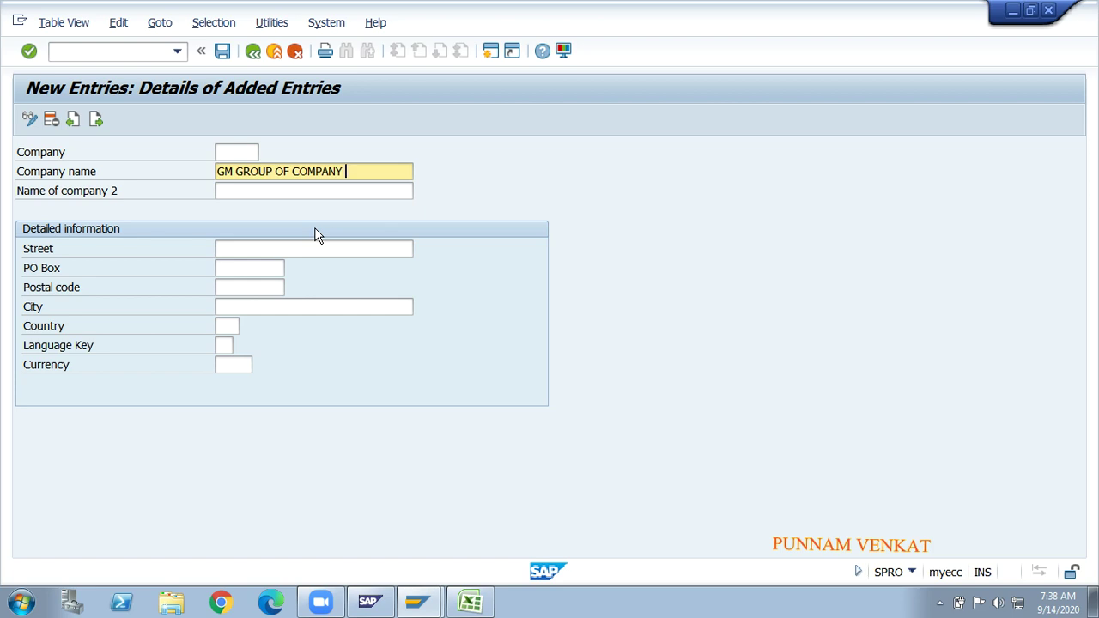
pyautogui.click(272, 190)
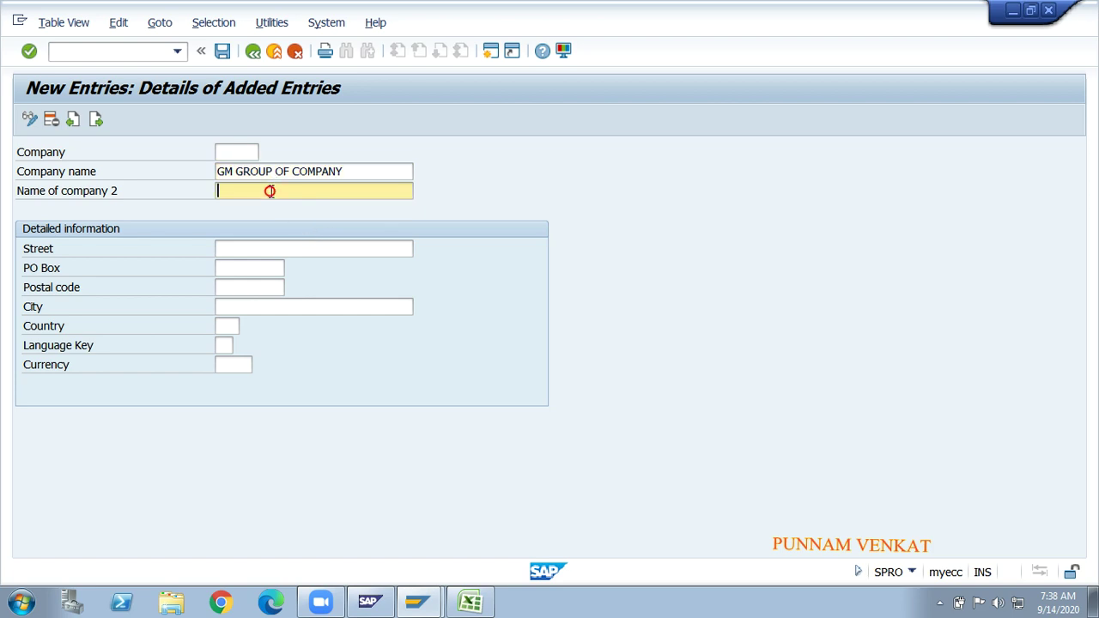
pyautogui.hotkey('ctrl', 'v')
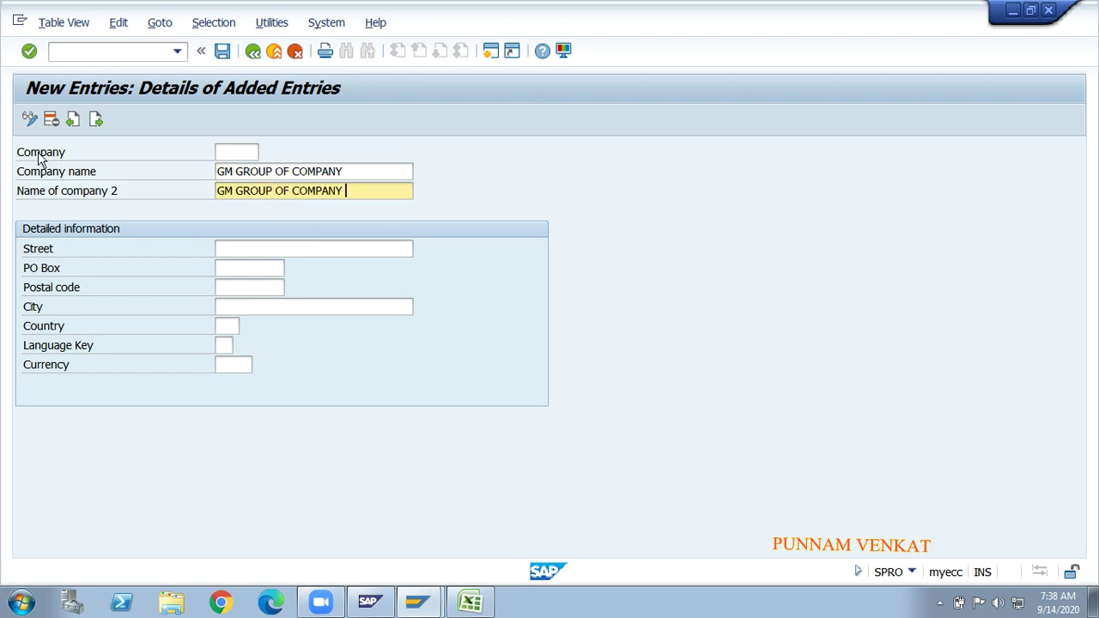
# Enter GMGOC as the company key for GM GROUP OF COMPANY
pyautogui.moveTo(17, 152); pyautogui.dragTo(54, 152)
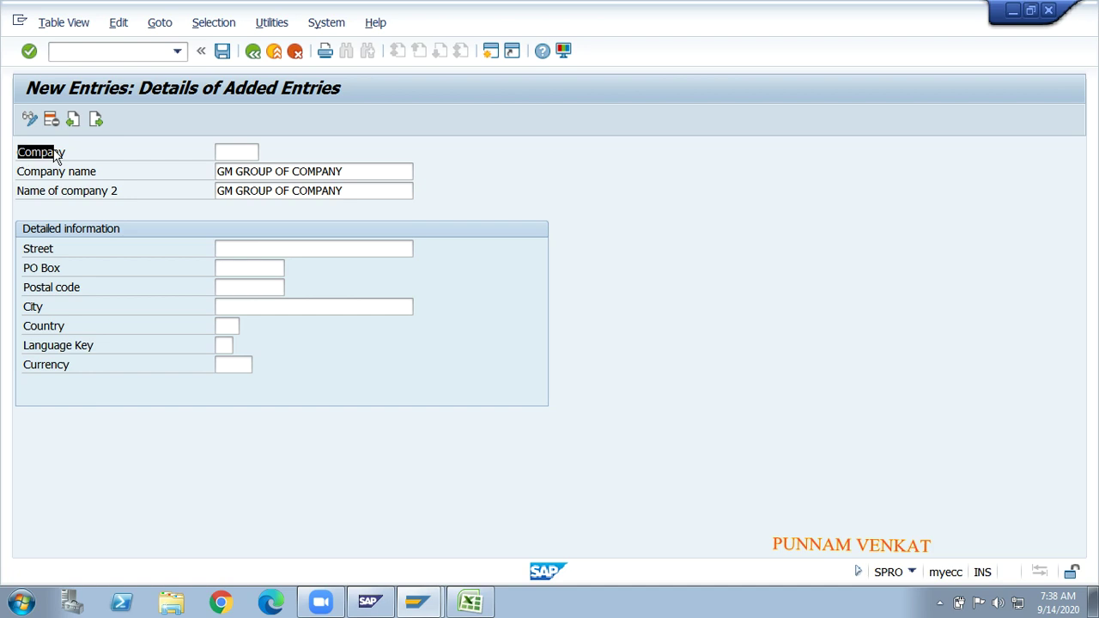
pyautogui.click(228, 153)
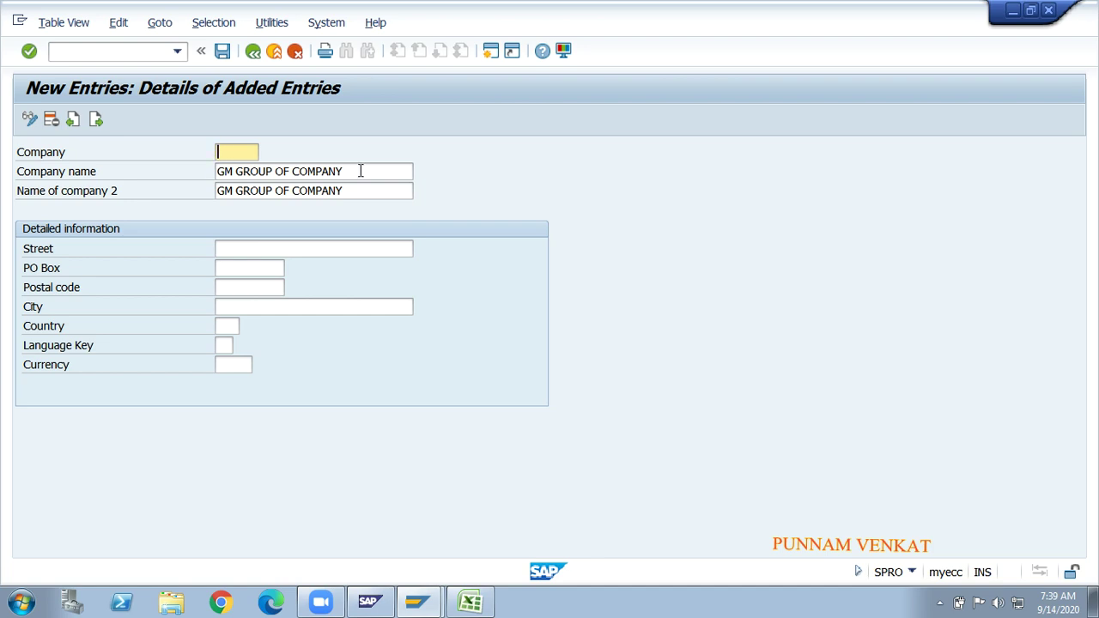
pyautogui.moveTo(360, 171); pyautogui.dragTo(238, 171)
pyautogui.click(239, 171)
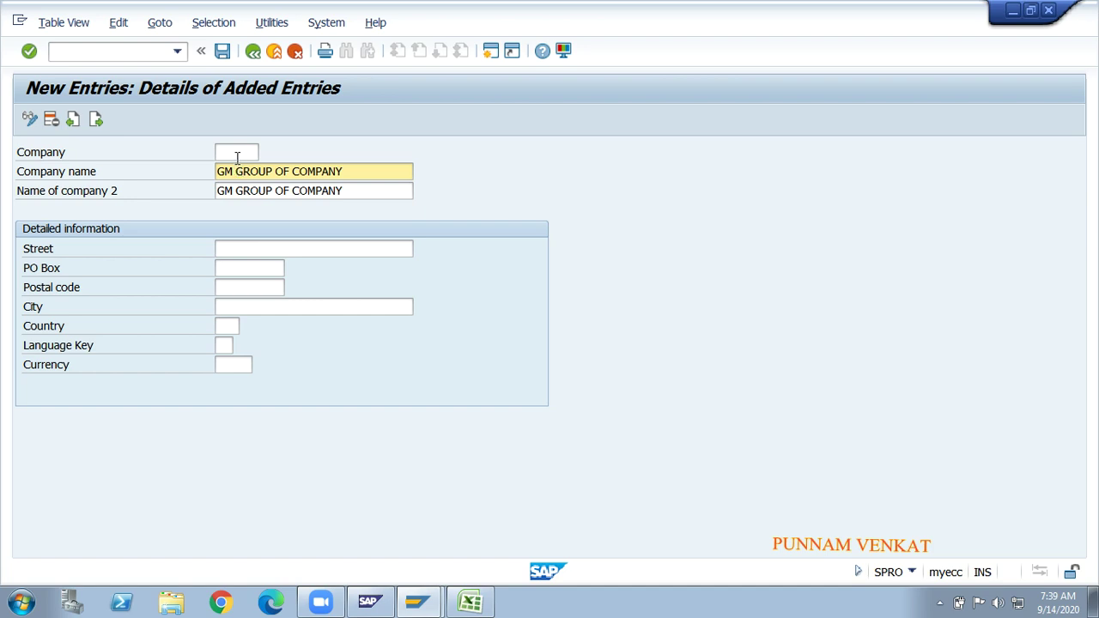
pyautogui.click(237, 153)
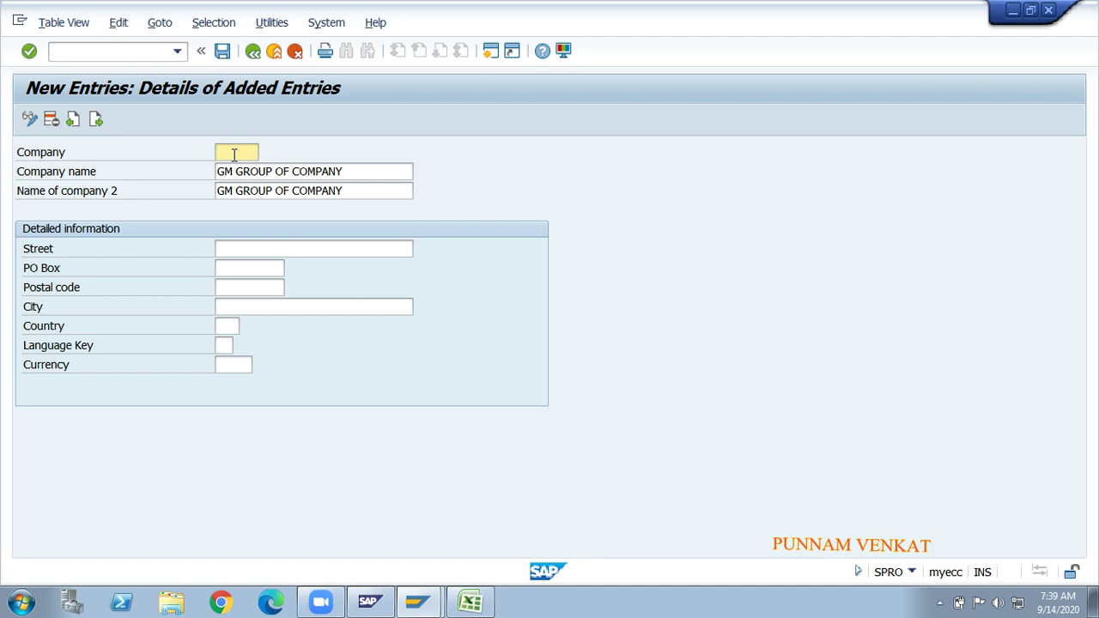
pyautogui.write('GMGOC')
pyautogui.click(351, 168)
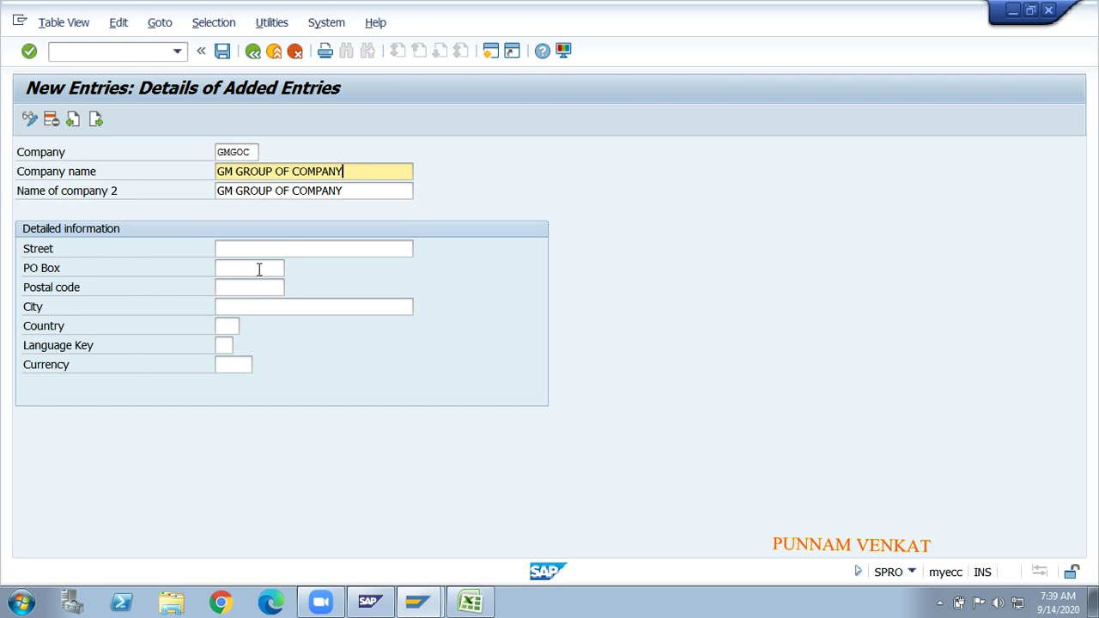
# Enter the company's street in the detailed information
pyautogui.click(278, 248)
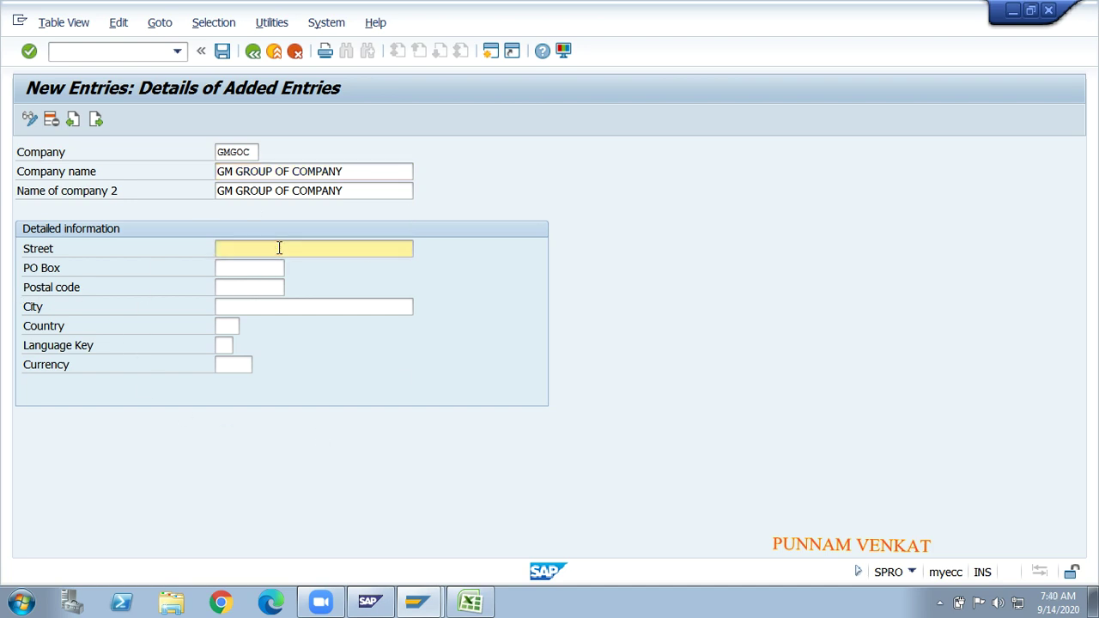
pyautogui.write('sub')
pyautogui.press('BackSpace')
pyautogui.press('BackSpace')
pyautogui.press('BackSpace')
pyautogui.write('Madha')
pyautogui.press('BackSpace')
pyautogui.write('apur')
pyautogui.press('Tab')
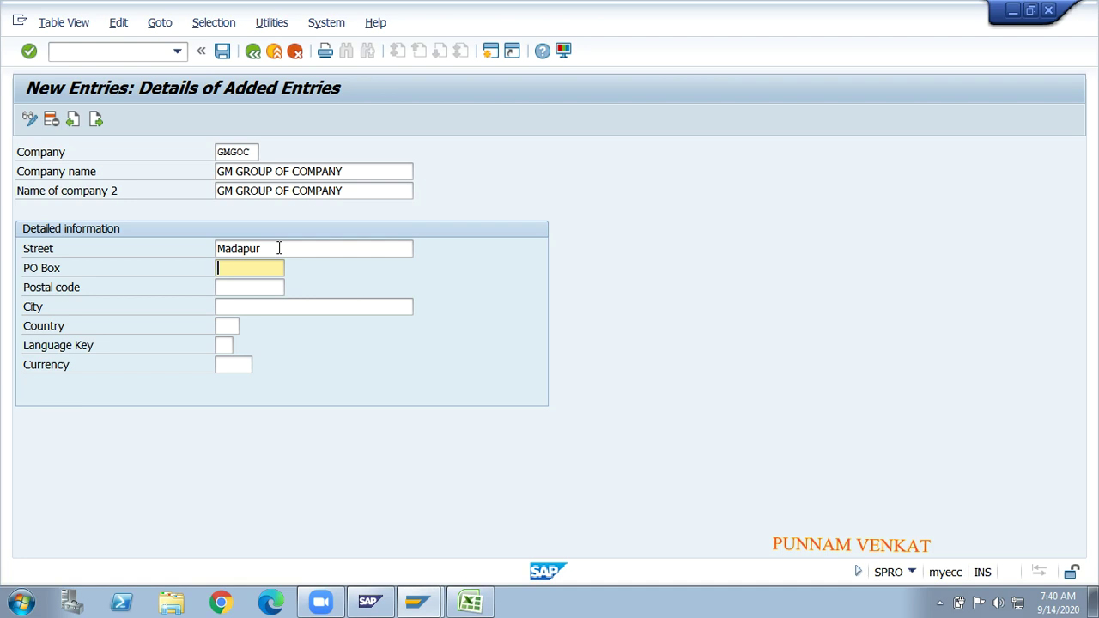
# Fill in the company's PO Box and use the same number for its postal code
pyautogui.write('500062')
pyautogui.press('Tab')
pyautogui.hotkey('shift', 'Tab')
pyautogui.press('Tab')
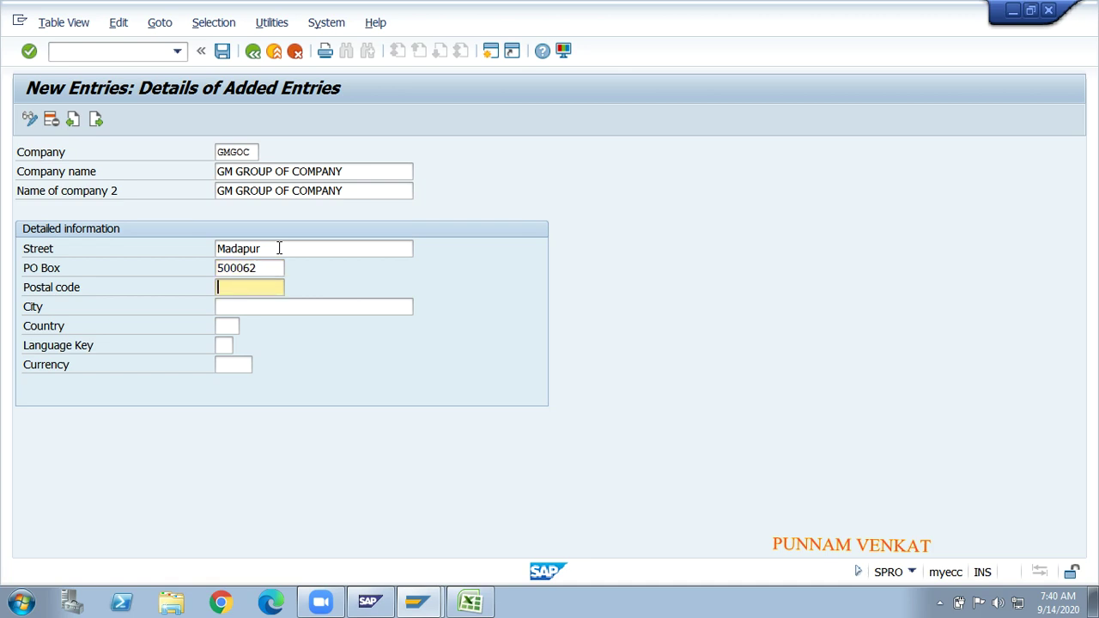
pyautogui.hotkey('ctrl', 'v')
pyautogui.press('Tab')
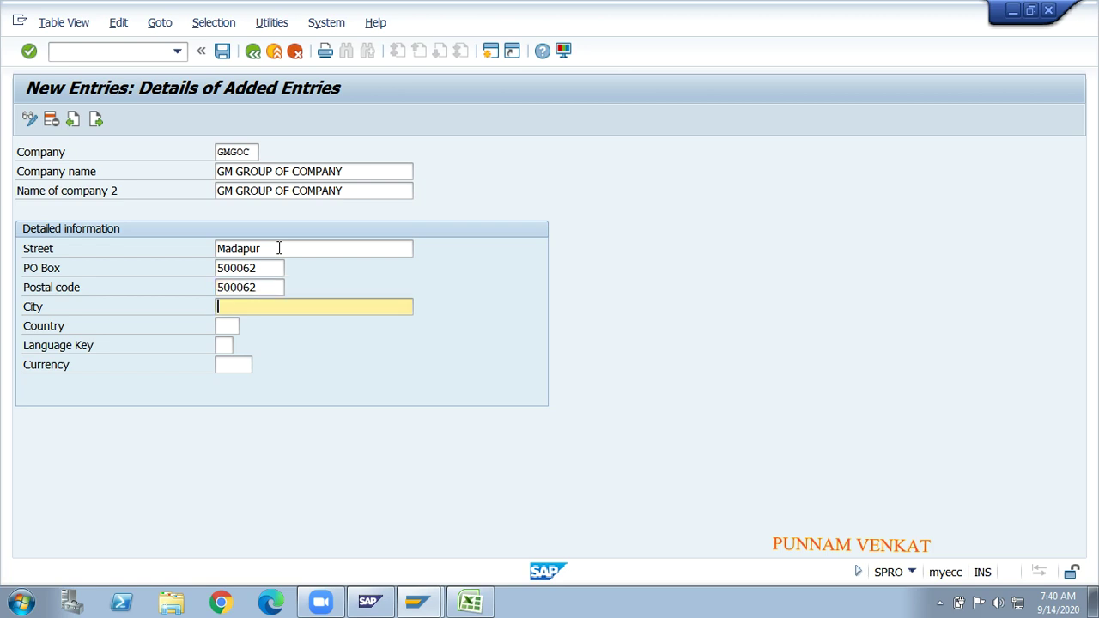
# Enter the company's city and set the country to IN (India)
pyautogui.write('Hyderabad')
pyautogui.press('Tab')
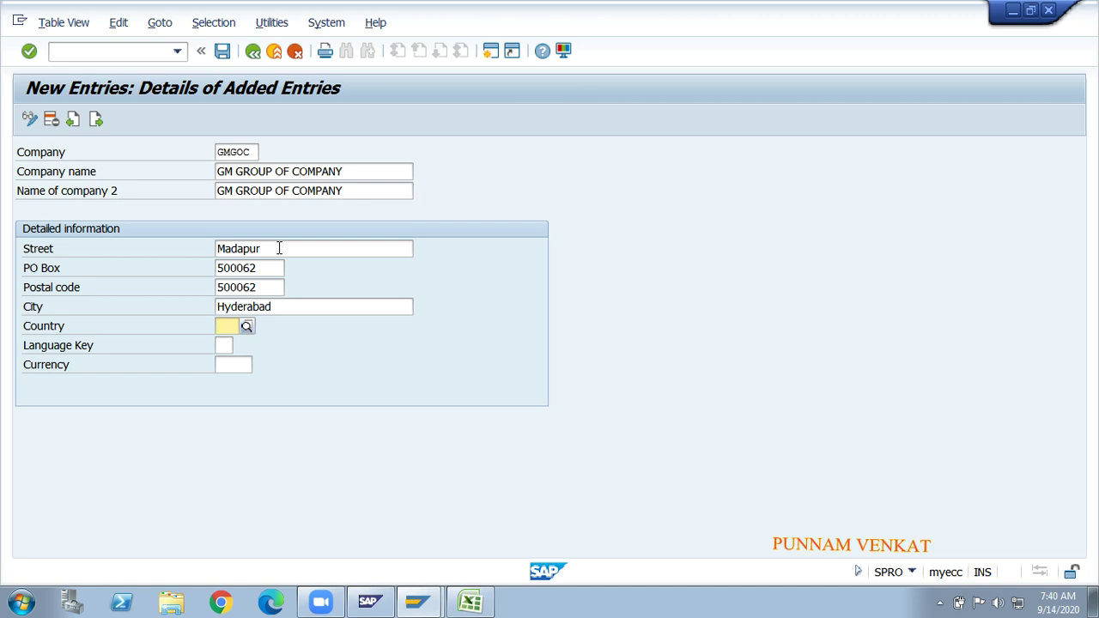
pyautogui.write('in')
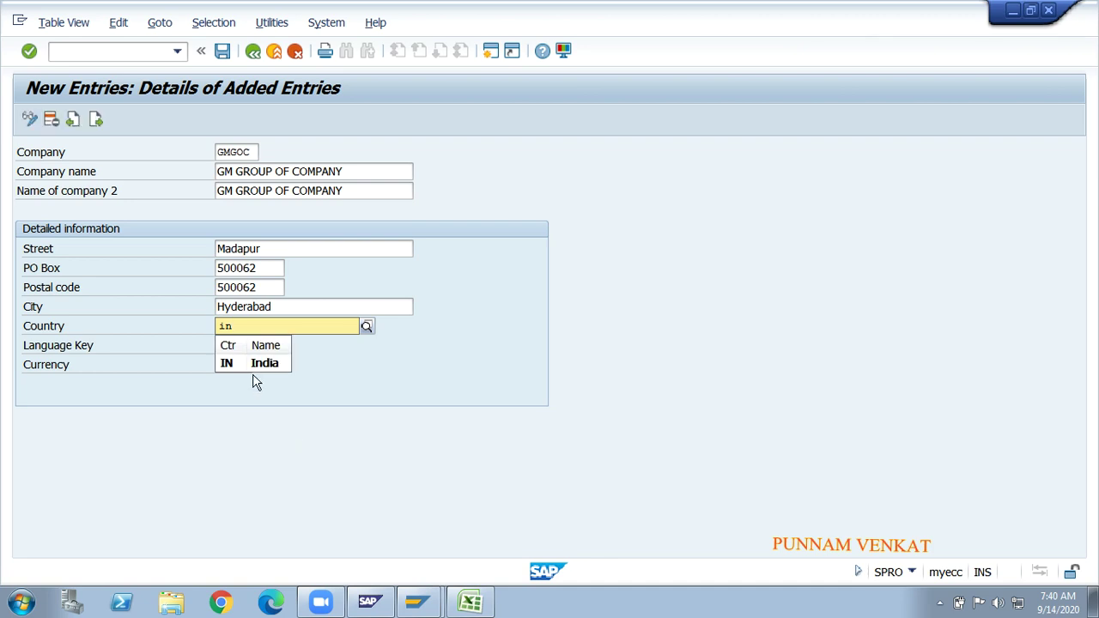
pyautogui.click(262, 367)
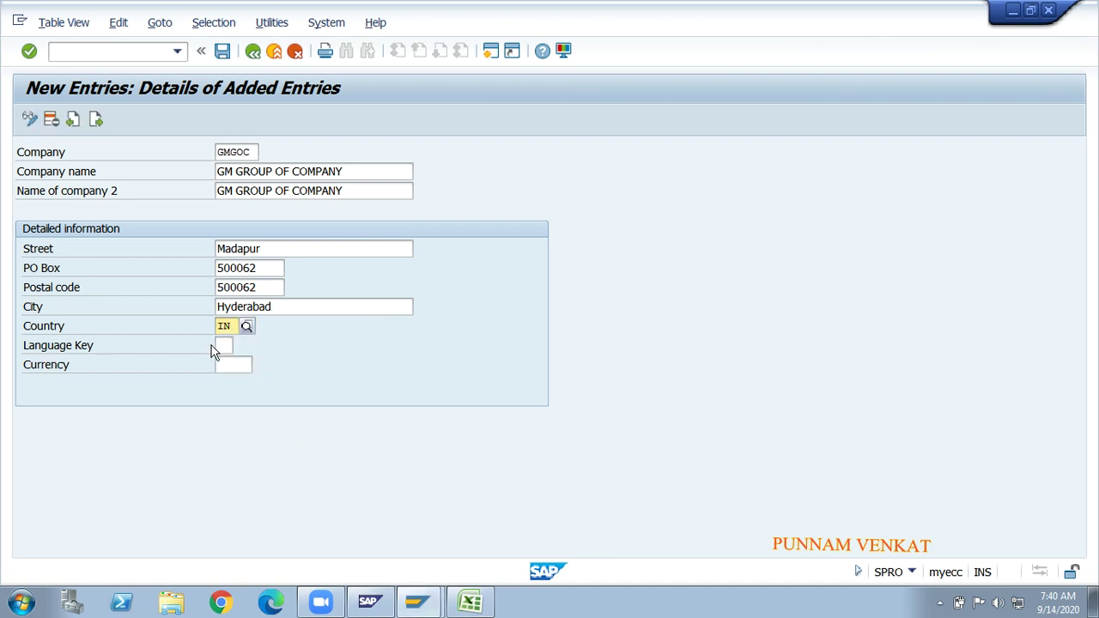
pyautogui.click(228, 346)
pyautogui.write('en')
pyautogui.press('BackSpace')
pyautogui.press('BackSpace')
# Open the list of possible Language Key values and browse the available language codes and names
pyautogui.click(241, 346)
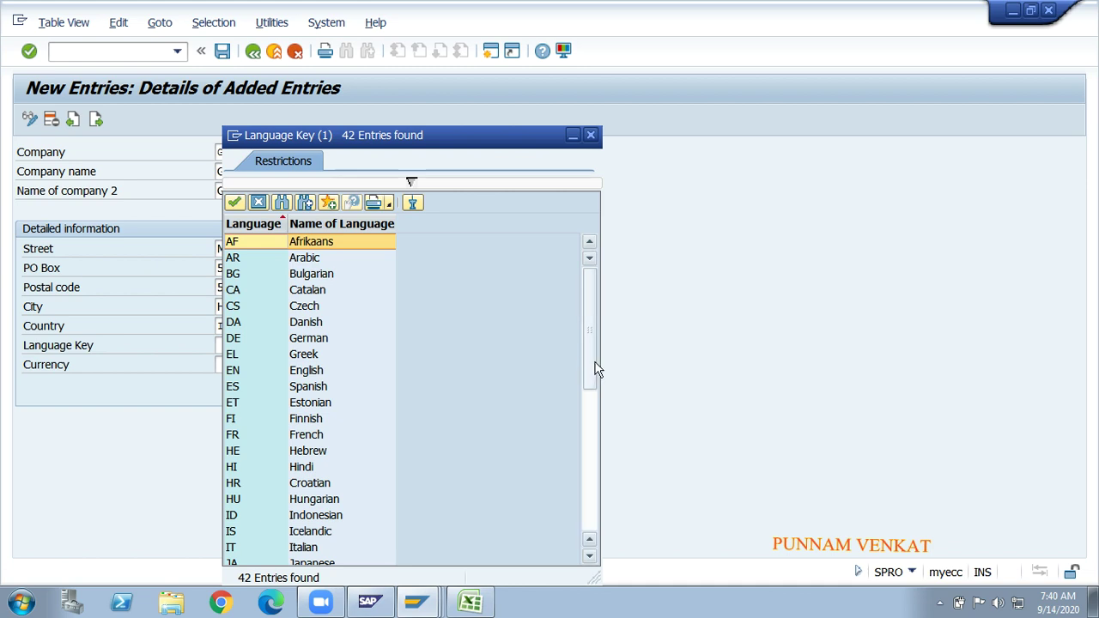
pyautogui.moveTo(593, 368); pyautogui.dragTo(610, 344)
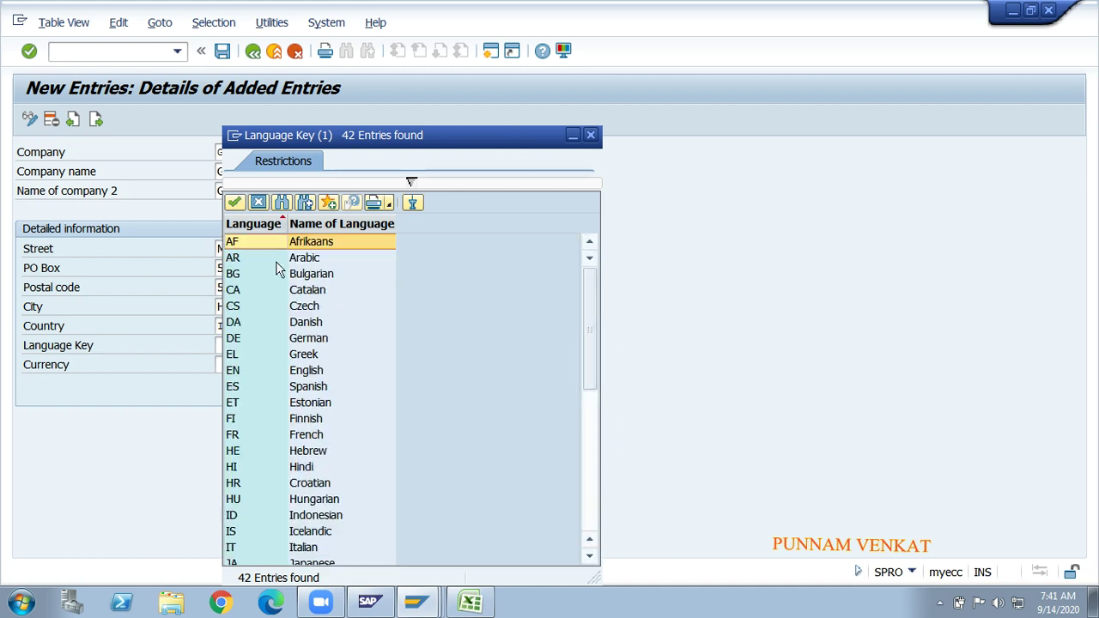
pyautogui.click(270, 257)
pyautogui.press('Down')
pyautogui.press('Down')
pyautogui.press('Down')
pyautogui.press('Down')
pyautogui.press('Down')
pyautogui.press('Down')
pyautogui.press('Down')
pyautogui.press('Down')
pyautogui.press('Down')
pyautogui.press('Down')
pyautogui.press('Down')
pyautogui.press('Down')
pyautogui.press('Down')
pyautogui.press('Down')
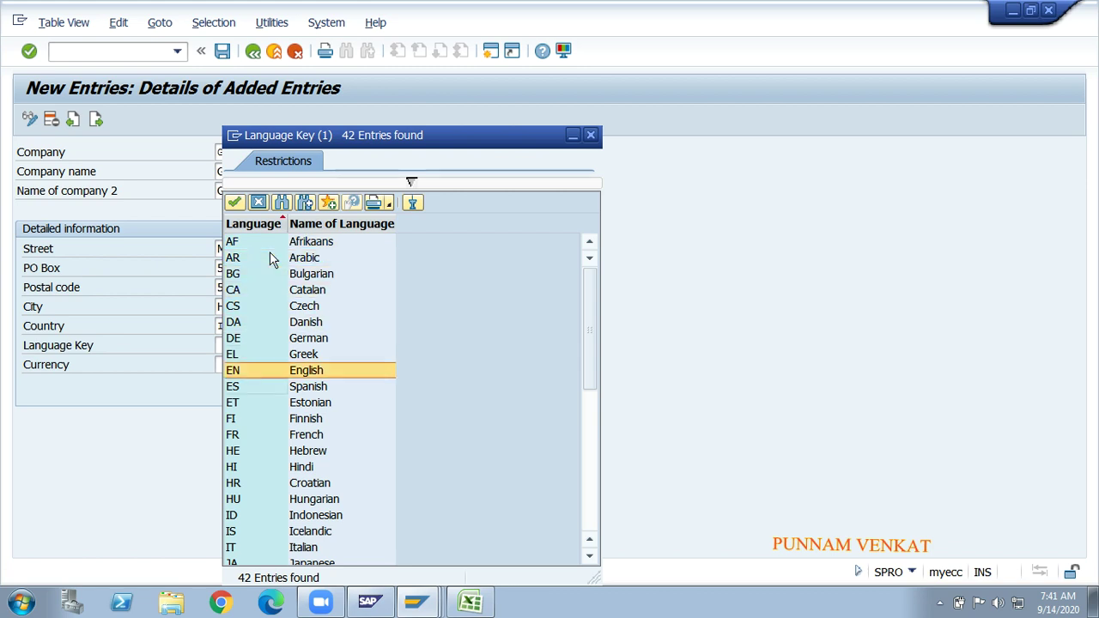
pyautogui.press('Up')
pyautogui.press('Up')
pyautogui.press('Up')
pyautogui.press('Up')
pyautogui.press('Up')
pyautogui.press('Up')
pyautogui.press('Up')
pyautogui.press('Up')
pyautogui.press('Up')
pyautogui.press('Up')
pyautogui.press('Up')
pyautogui.press('Up')
pyautogui.press('Up')
pyautogui.press('Up')
pyautogui.press('Up')
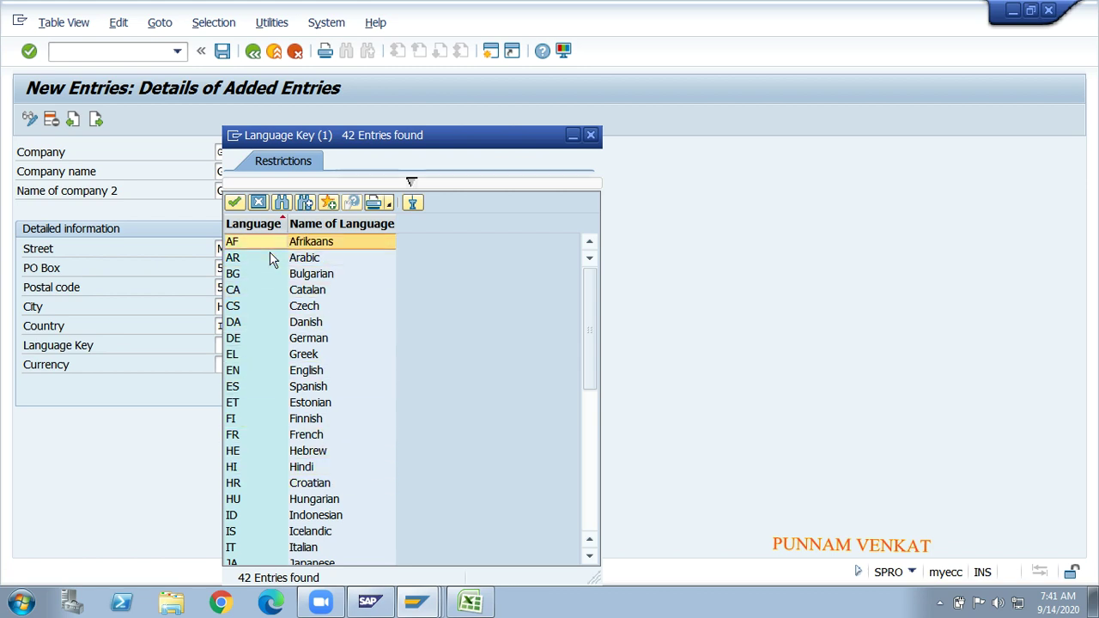
pyautogui.press('Down')
pyautogui.press('Down')
pyautogui.press('Down')
pyautogui.press('Down')
pyautogui.press('Down')
pyautogui.press('Down')
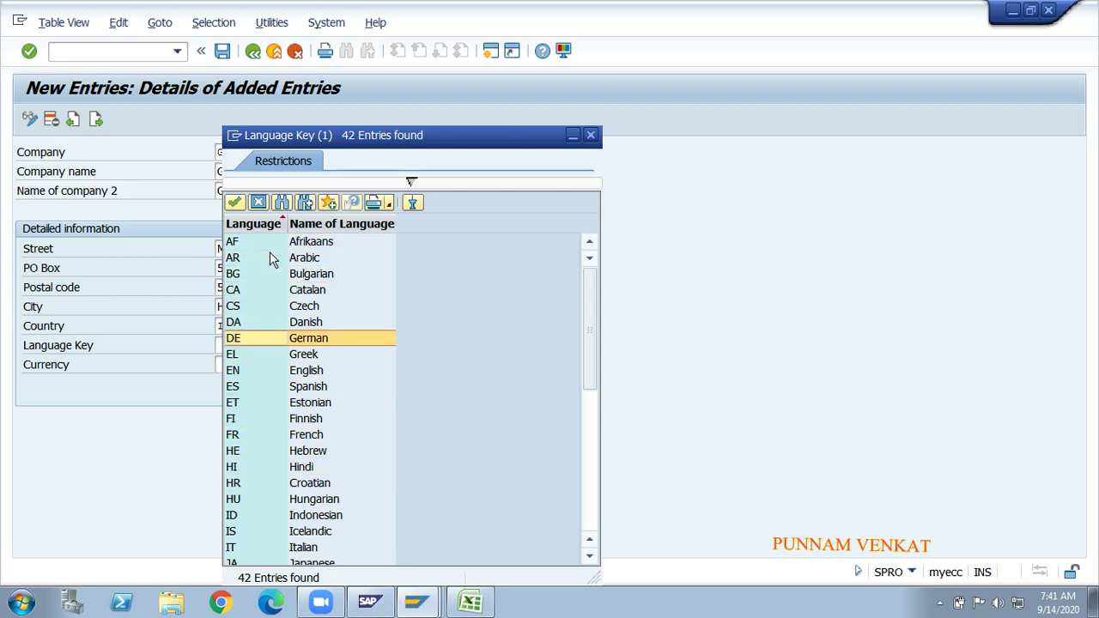
pyautogui.press('Down')
pyautogui.press('Down')
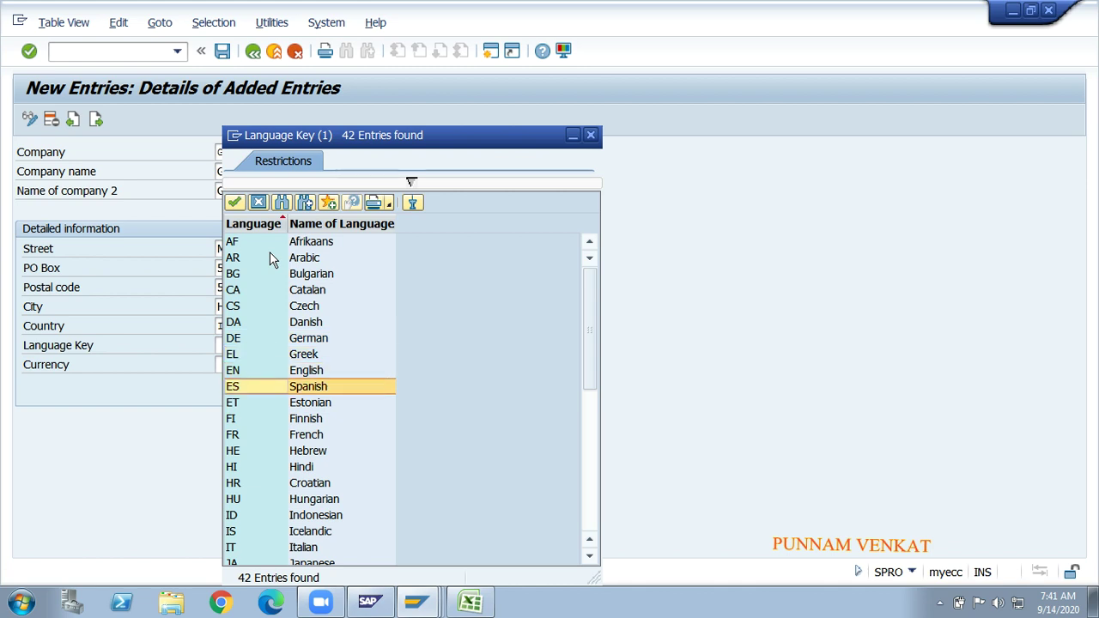
pyautogui.press('Down')
pyautogui.press('Up')
pyautogui.press('Down')
pyautogui.press('Down')
pyautogui.press('Up')
pyautogui.press('Up')
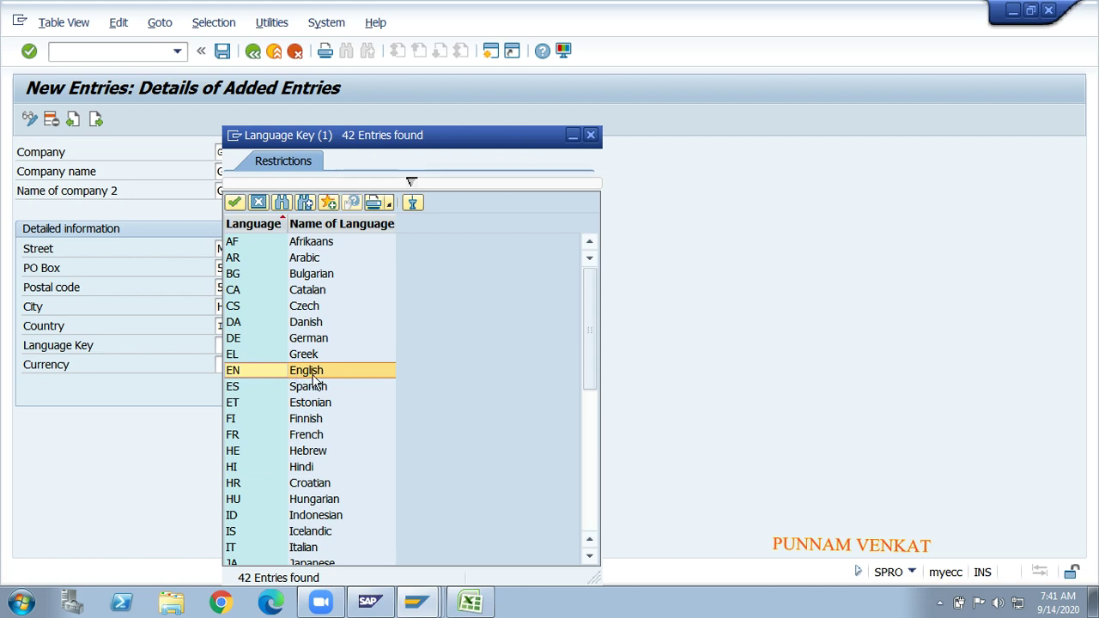
pyautogui.press('Up')
pyautogui.press('Up')
pyautogui.press('Up')
pyautogui.press('Up')
pyautogui.press('Up')
pyautogui.press('Up')
pyautogui.press('Up')
pyautogui.press('Up')
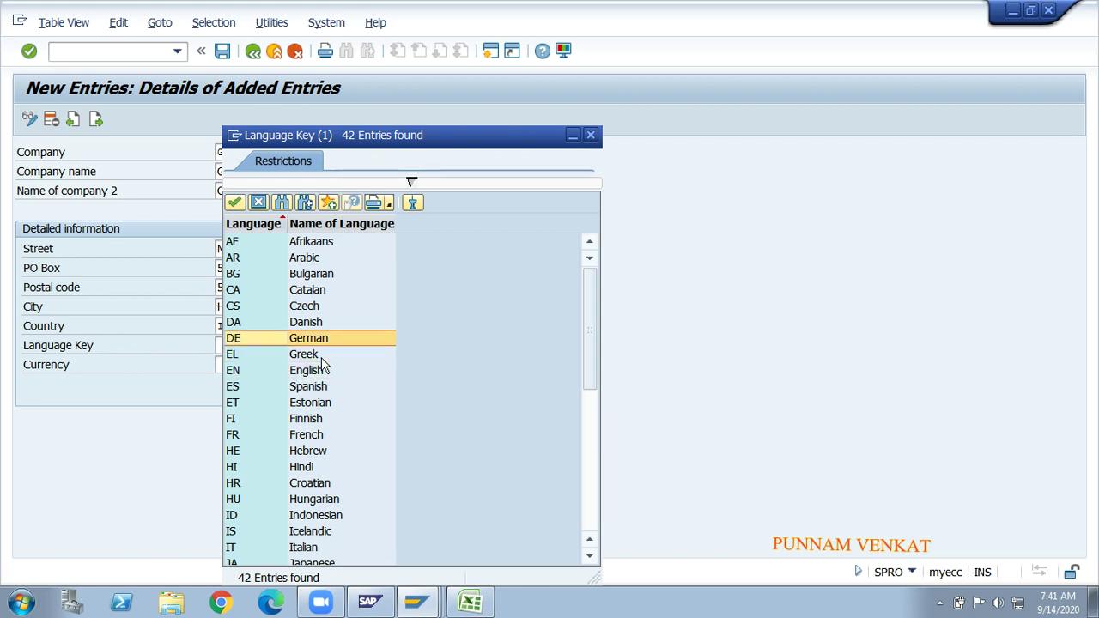
pyautogui.press('Down')
pyautogui.press('Down')
pyautogui.press('Down')
pyautogui.press('Down')
pyautogui.press('Down')
pyautogui.press('Down')
pyautogui.press('Down')
pyautogui.press('Down')
pyautogui.press('Down')
pyautogui.press('Down')
pyautogui.press('Down')
pyautogui.press('Down')
pyautogui.press('Down')
pyautogui.press('Up')
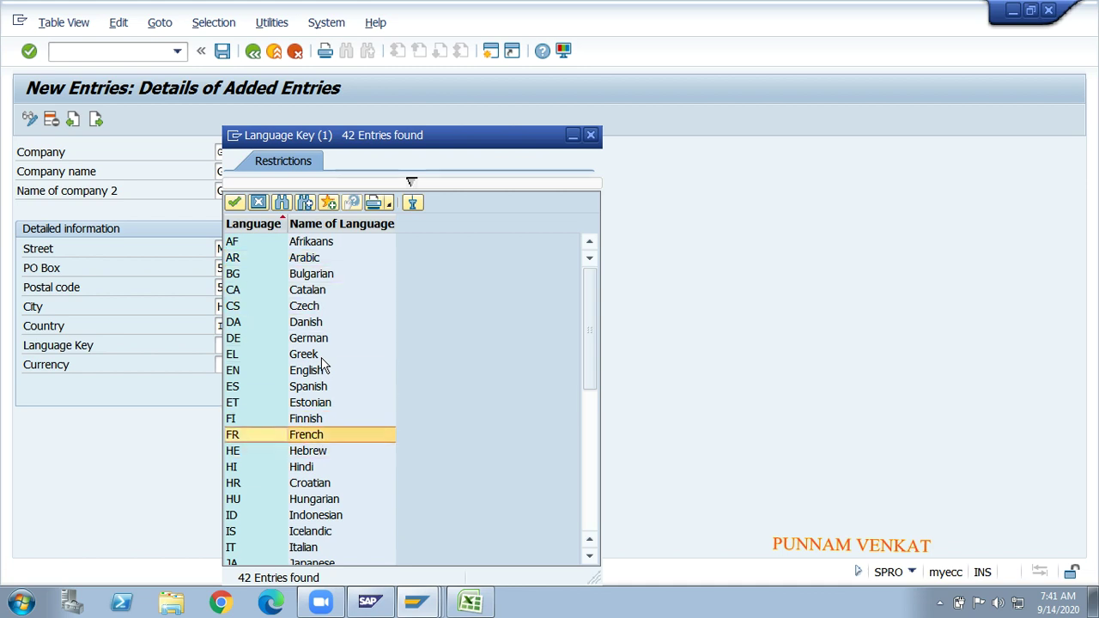
pyautogui.press('Up')
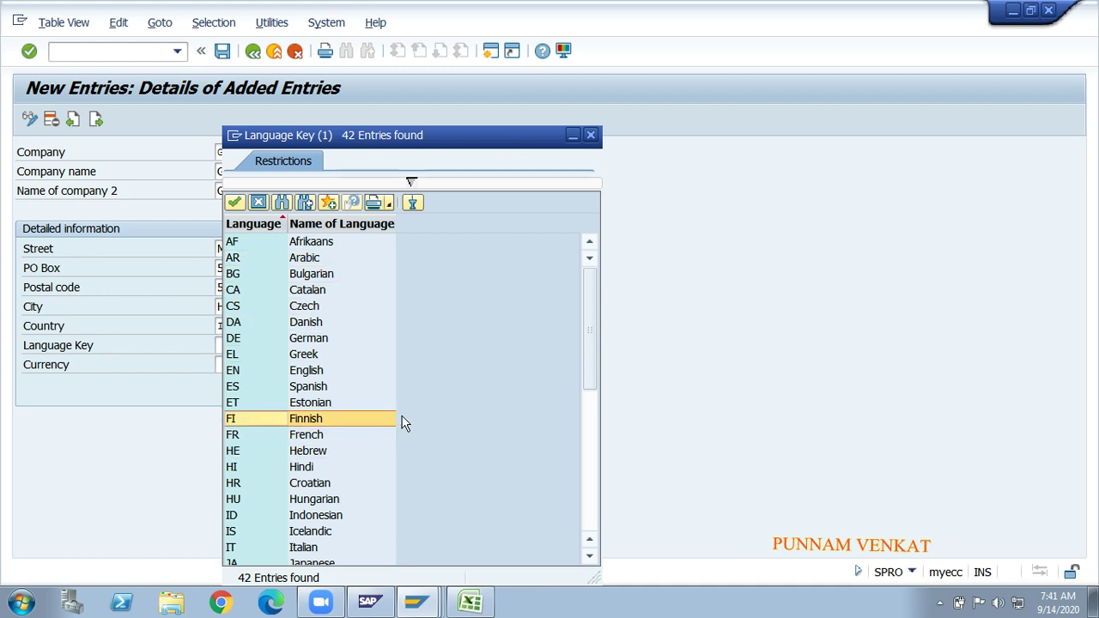
pyautogui.press('Down')
pyautogui.press('Down')
pyautogui.press('Down')
pyautogui.press('Down')
pyautogui.press('Down')
pyautogui.press('Down')
pyautogui.press('Down')
pyautogui.press('Down')
pyautogui.press('Down')
pyautogui.press('Down')
pyautogui.press('Up')
pyautogui.press('Up')
pyautogui.press('Up')
pyautogui.press('Up')
pyautogui.press('Up')
pyautogui.press('Up')
pyautogui.press('Up')
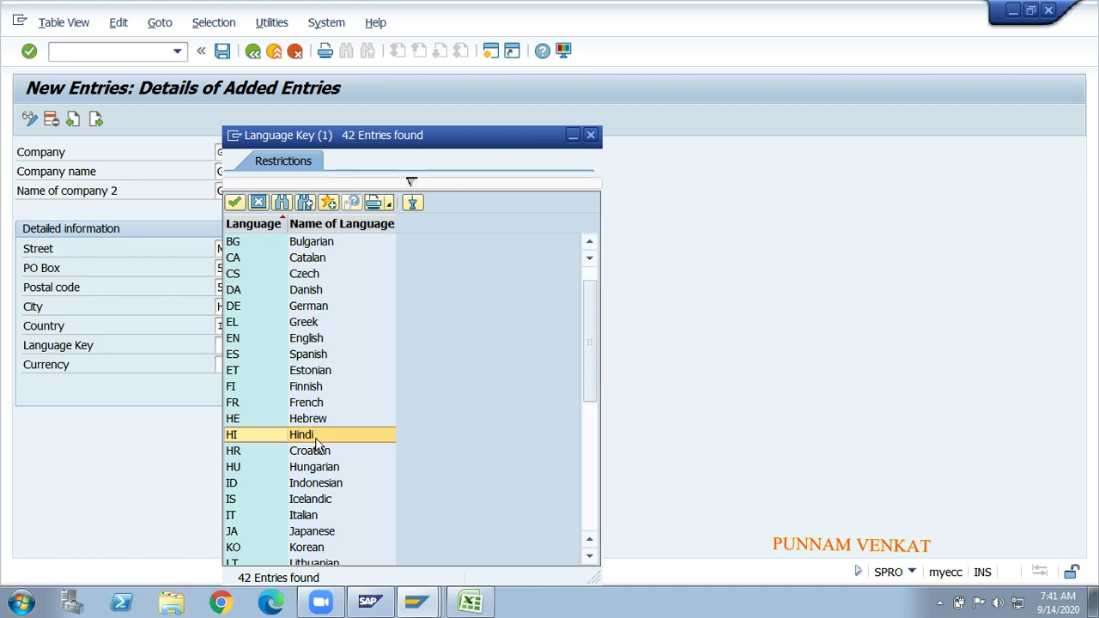
pyautogui.press('Down')
pyautogui.press('Down')
pyautogui.press('Down')
pyautogui.press('Down')
pyautogui.press('Down')
pyautogui.press('Down')
pyautogui.press('Down')
pyautogui.press('Down')
pyautogui.press('Down')
pyautogui.press('Down')
pyautogui.press('Down')
pyautogui.press('Down')
pyautogui.press('Down')
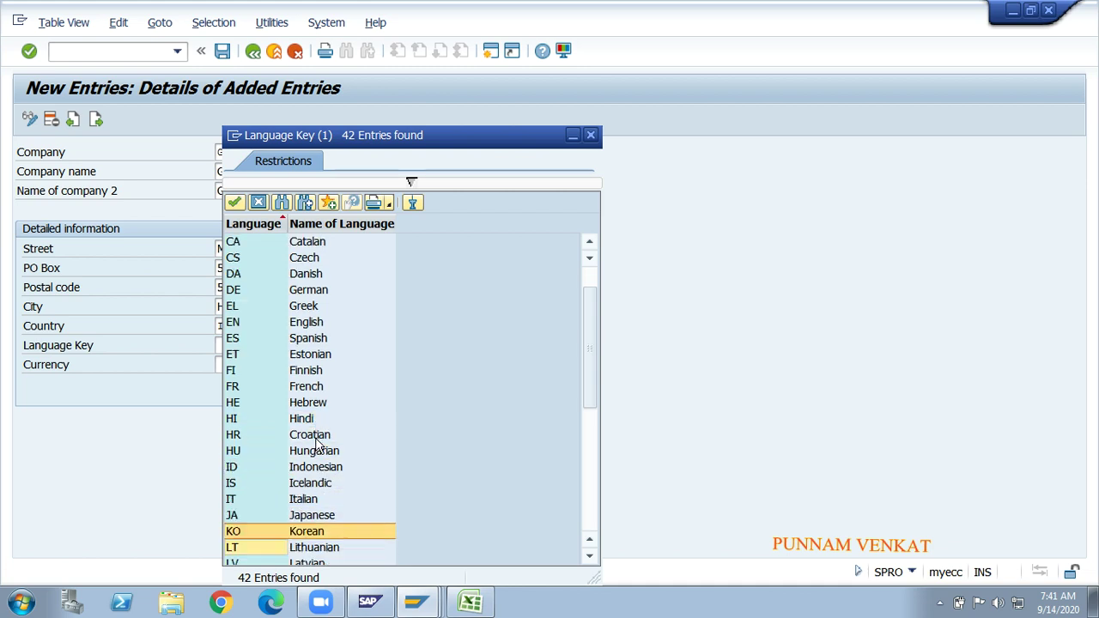
pyautogui.press('Down')
pyautogui.press('Down')
pyautogui.press('Down')
pyautogui.press('Down')
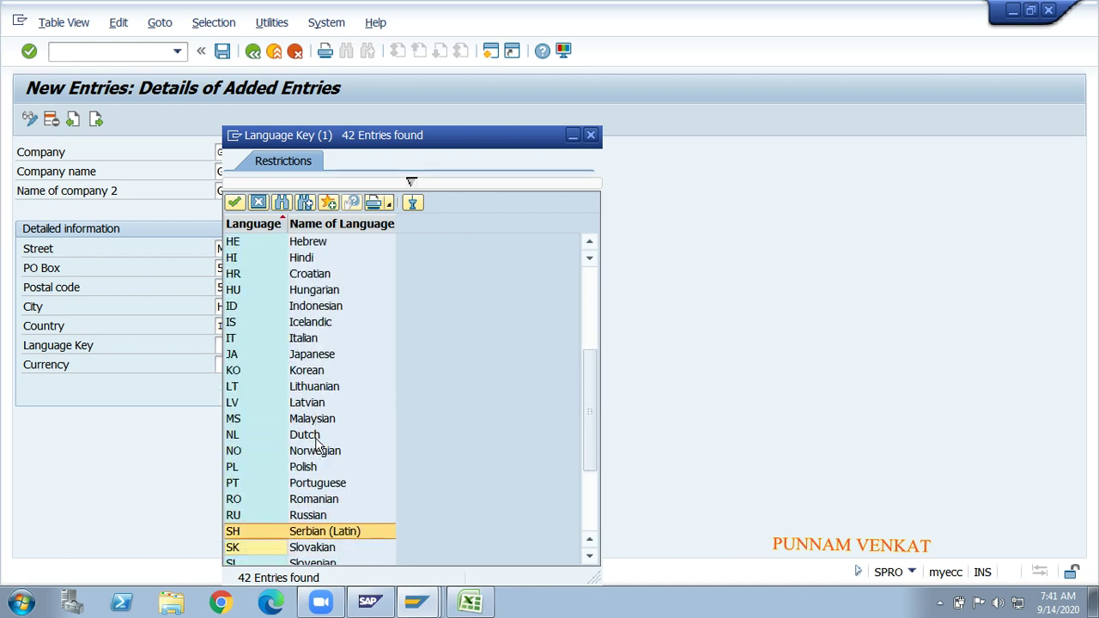
pyautogui.press('Up')
pyautogui.press('Up')
pyautogui.press('Up')
pyautogui.press('Up')
pyautogui.press('Up')
pyautogui.press('Up')
pyautogui.press('Up')
pyautogui.press('Up')
pyautogui.press('Up')
pyautogui.press('Up')
pyautogui.press('Up')
pyautogui.press('Up')
pyautogui.press('Up')
pyautogui.press('Up')
pyautogui.press('Up')
pyautogui.press('Up')
pyautogui.press('Up')
pyautogui.press('Up')
pyautogui.press('Up')
pyautogui.press('Up')
pyautogui.press('Up')
pyautogui.press('Up')
pyautogui.press('Up')
pyautogui.press('Up')
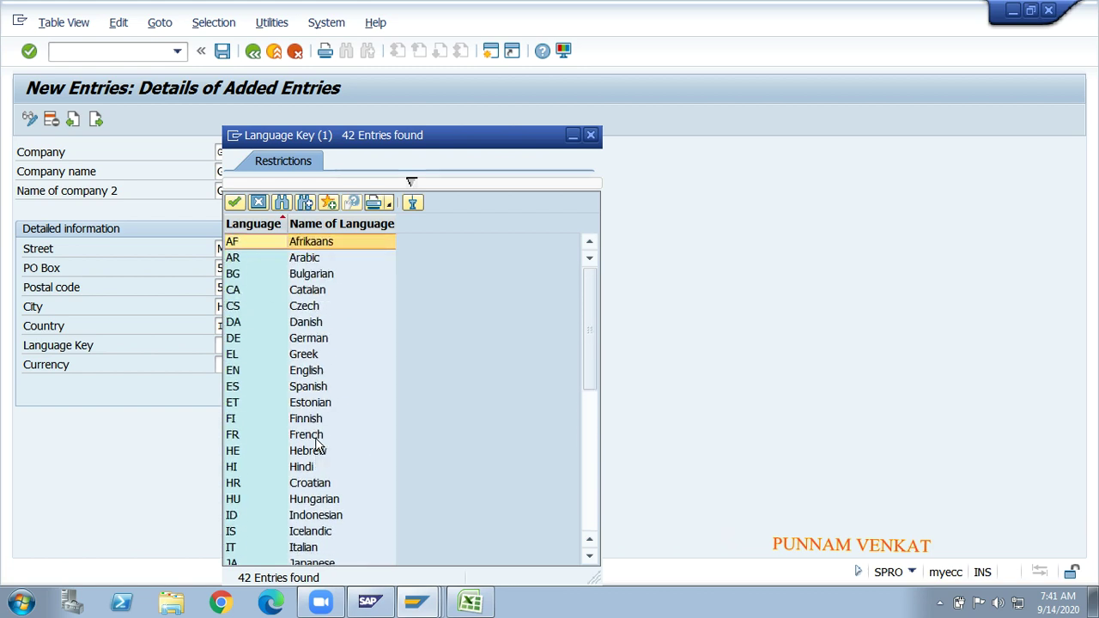
# Set the company's Language Key to EN (English) from the list of possible values
pyautogui.press('Down')
pyautogui.press('Down')
pyautogui.press('Down')
pyautogui.press('Down')
pyautogui.press('Down')
pyautogui.press('Down')
pyautogui.press('Down')
pyautogui.press('Down')
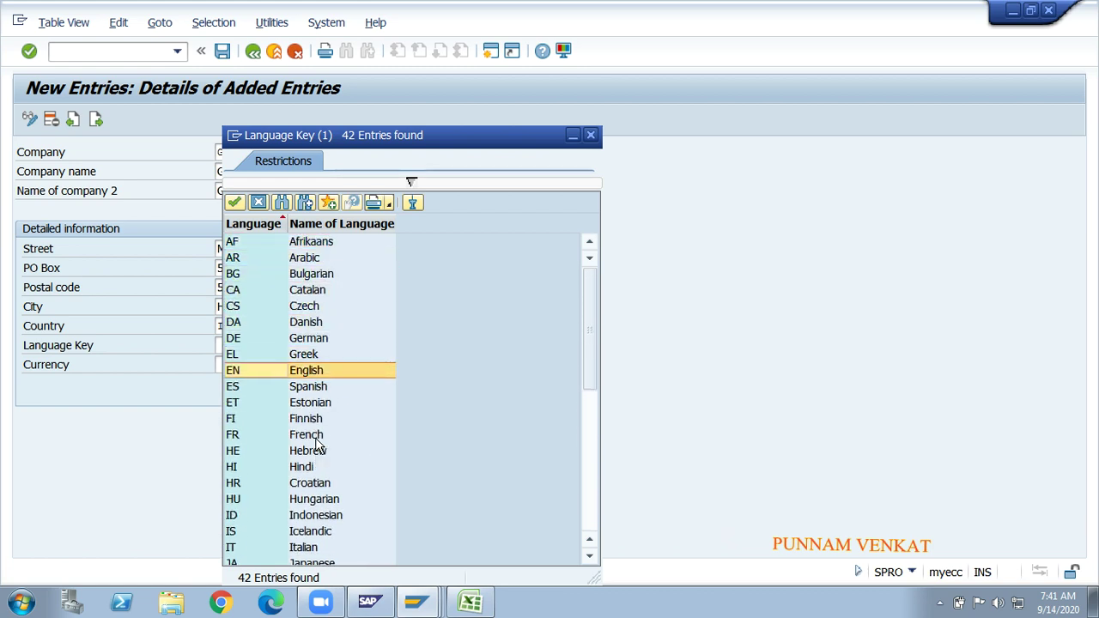
pyautogui.click(314, 371)
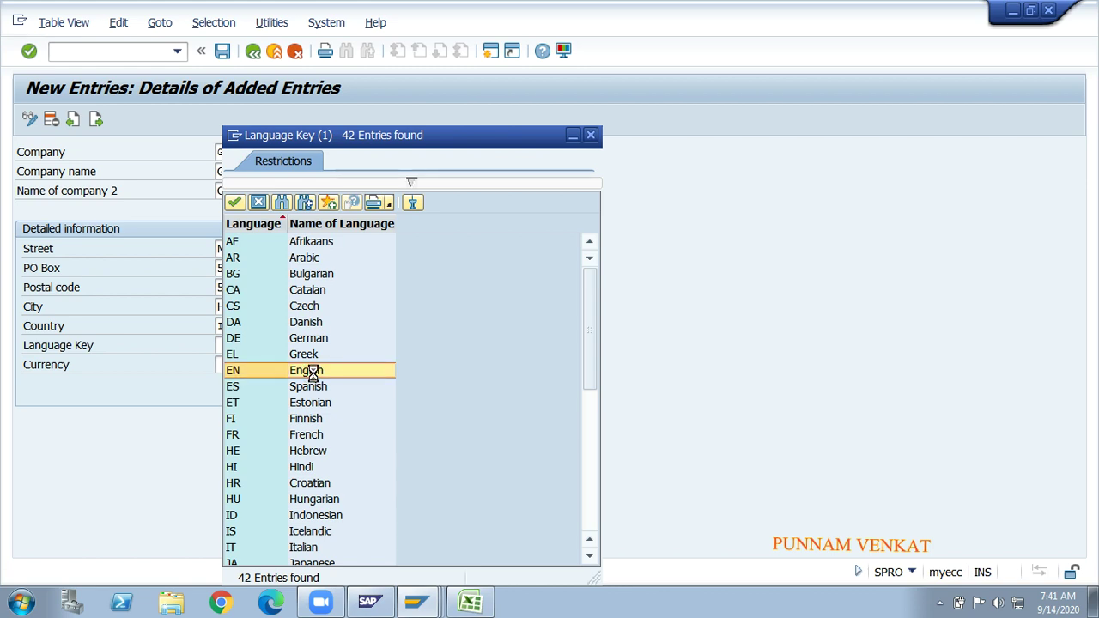
pyautogui.click(237, 327)
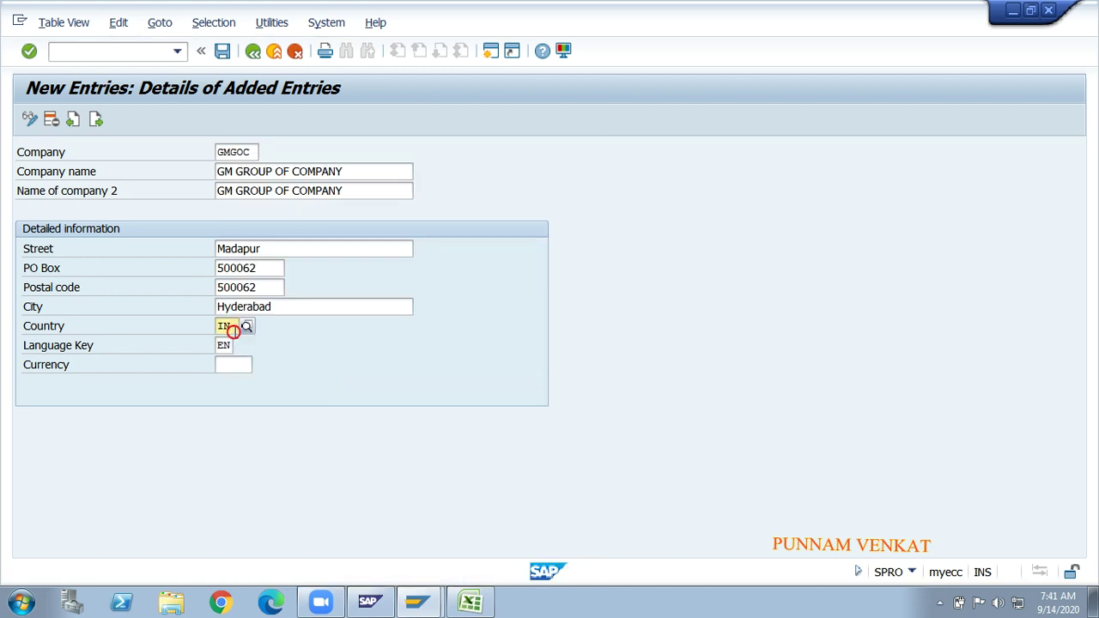
# Set the company's currency to INR (Indian Rupee)
pyautogui.click(222, 367)
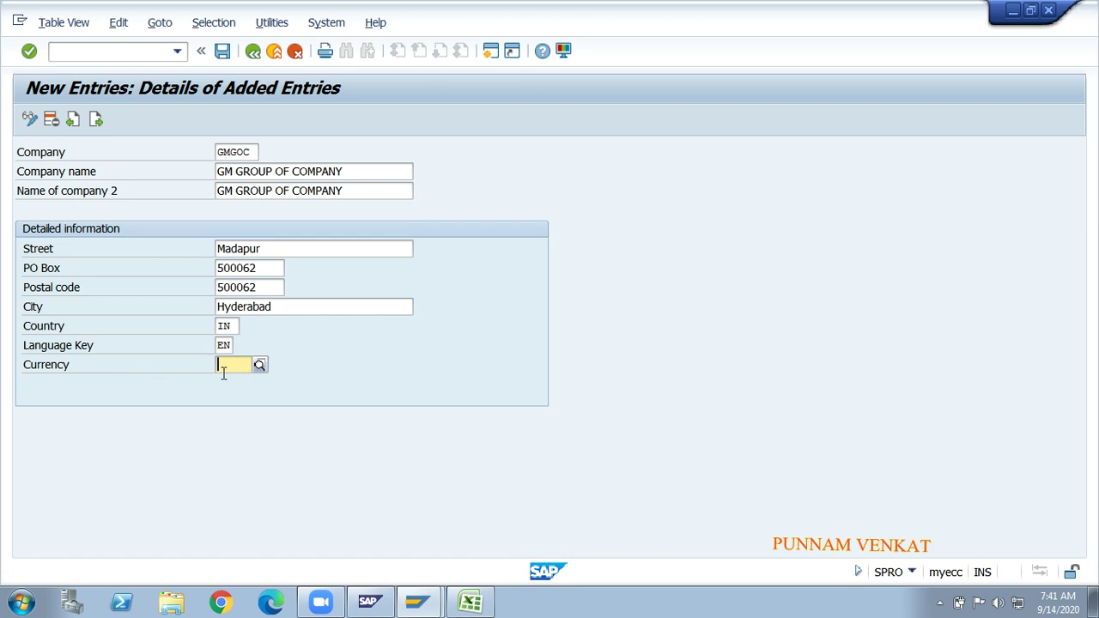
pyautogui.write('INR')
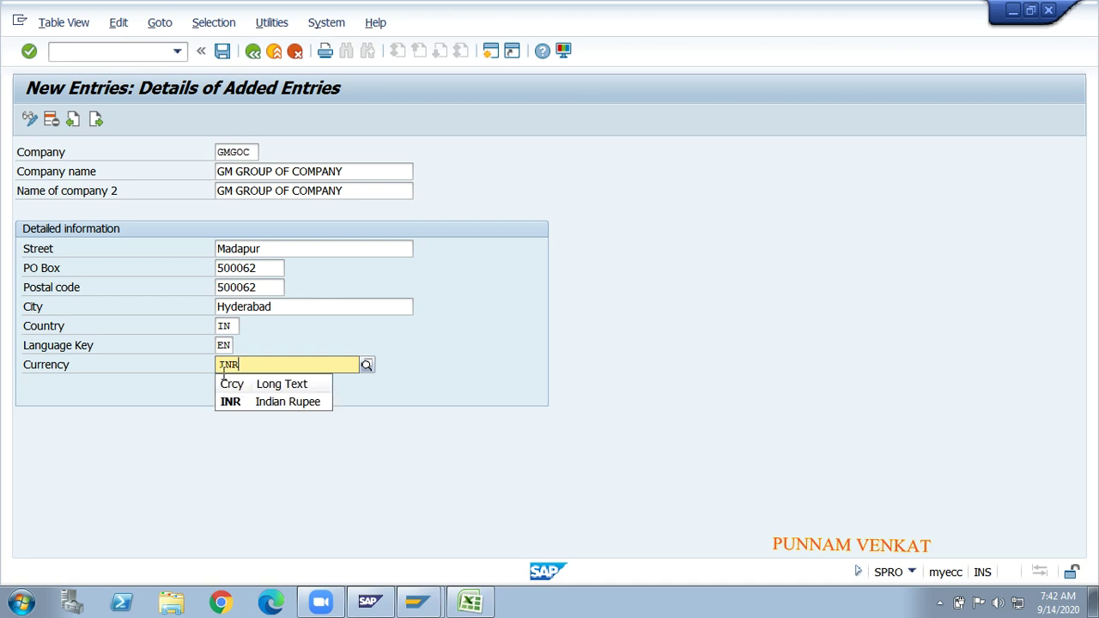
pyautogui.click(228, 402)
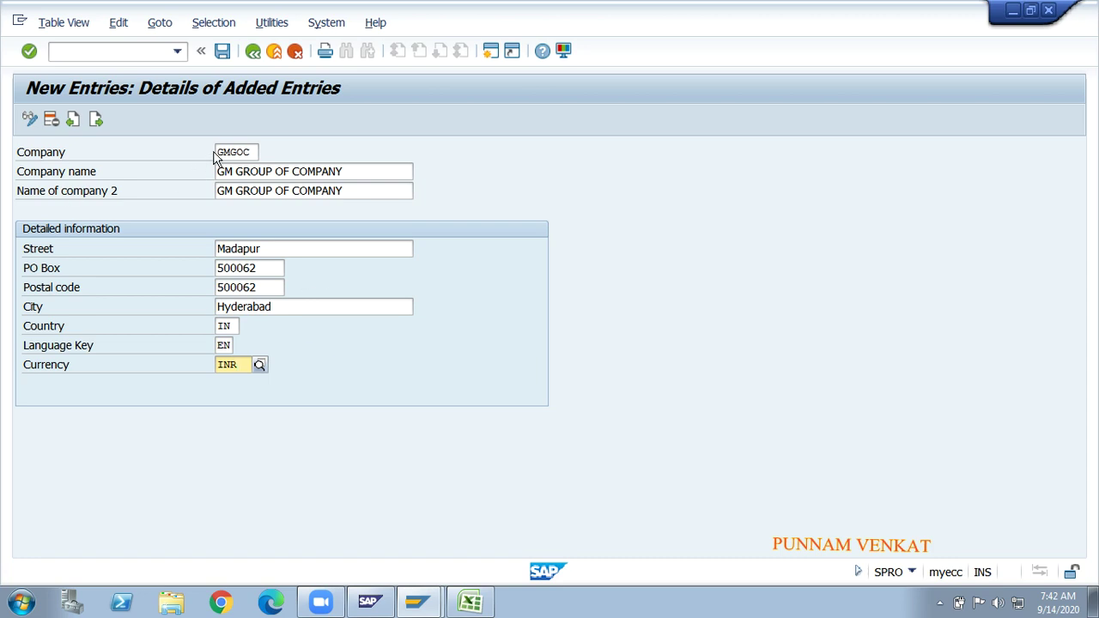
pyautogui.click(243, 151)
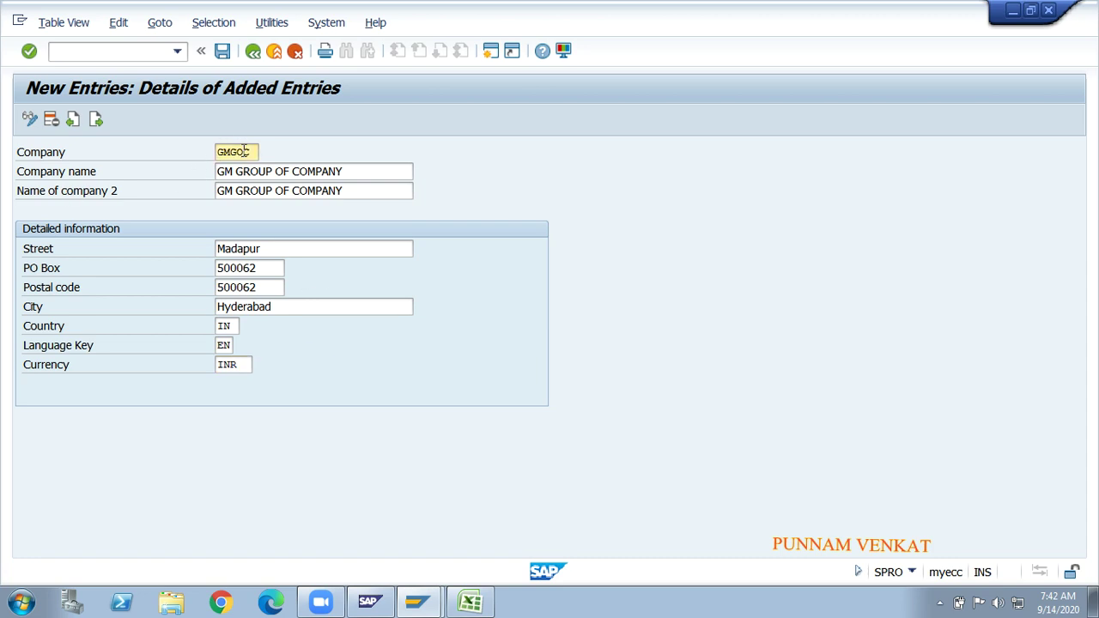
pyautogui.click(255, 172)
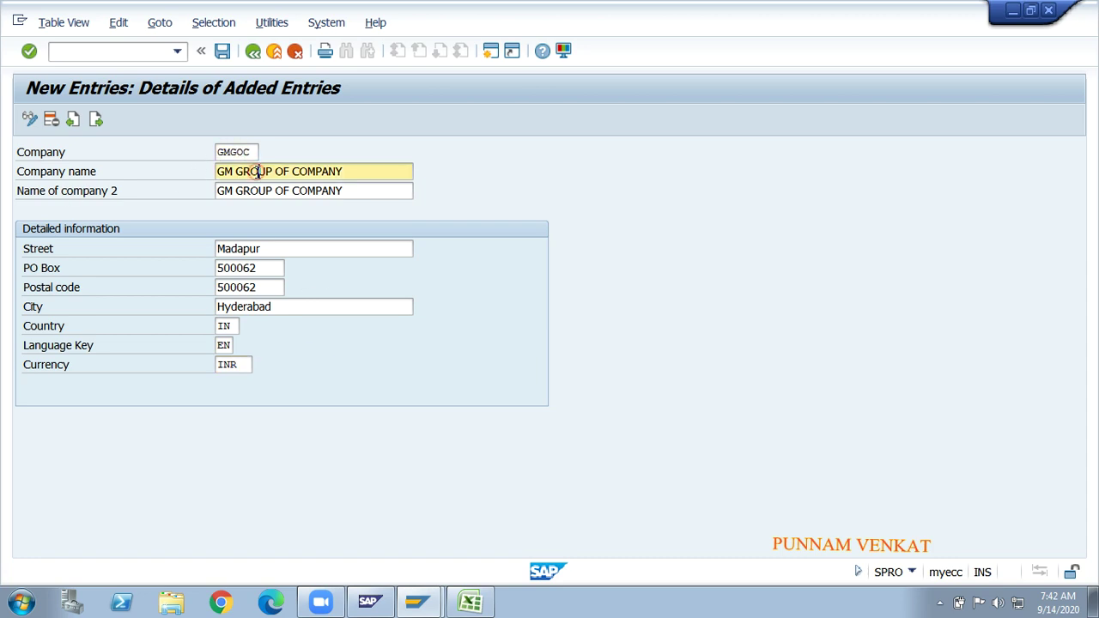
pyautogui.click(232, 152)
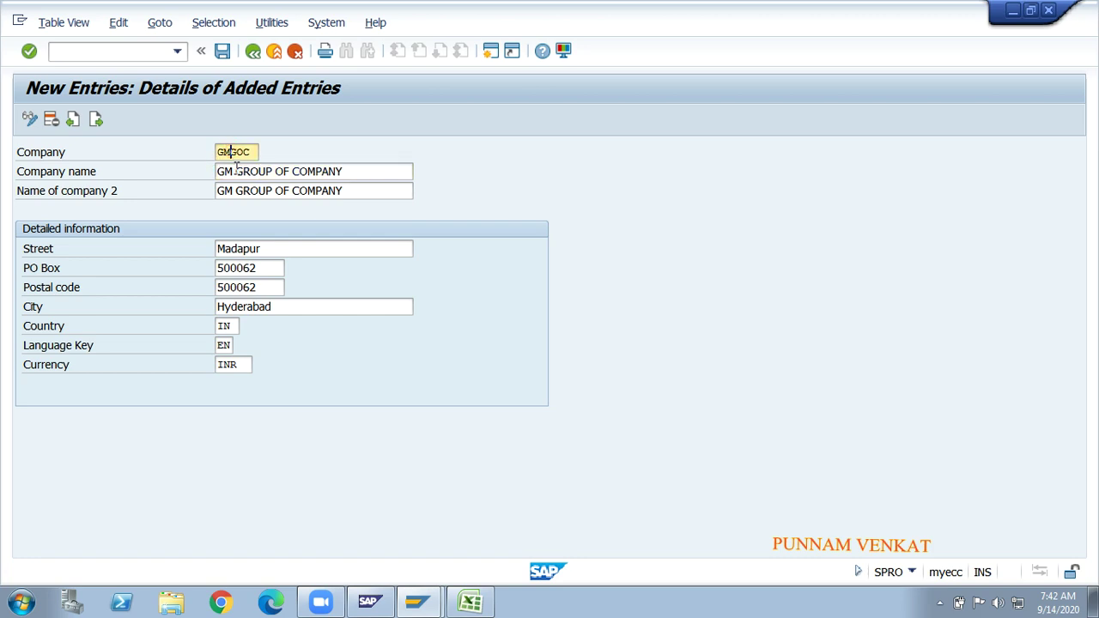
pyautogui.click(237, 171)
pyautogui.click(239, 193)
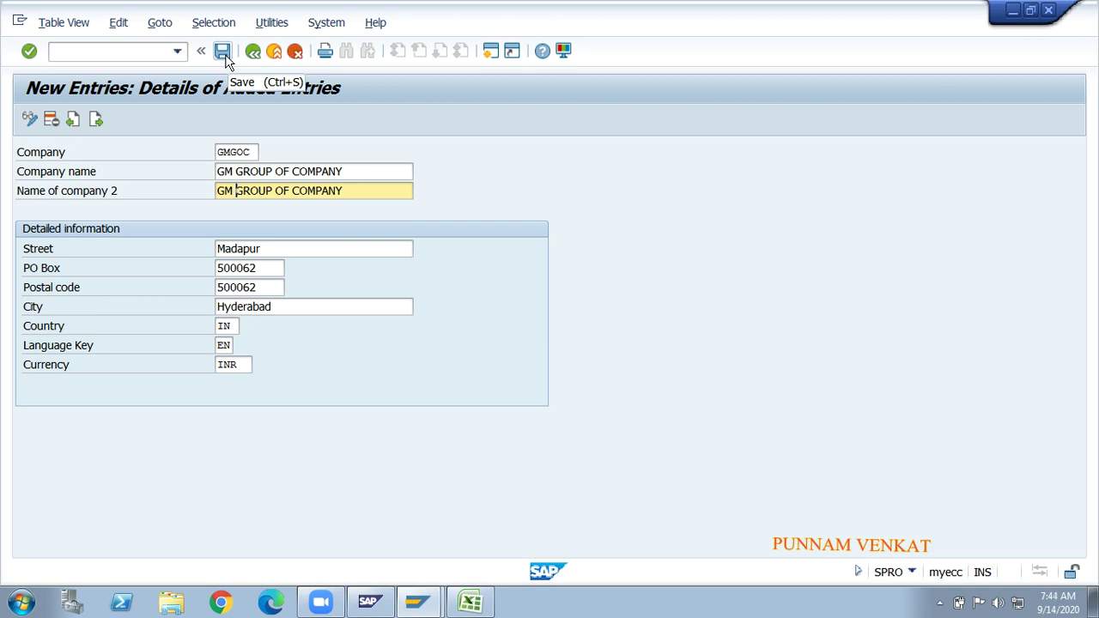
# Switch to the Excel workbook and enter DEV Server in cell D42, below the company structure diagram on Sheet1
pyautogui.click(468, 605)
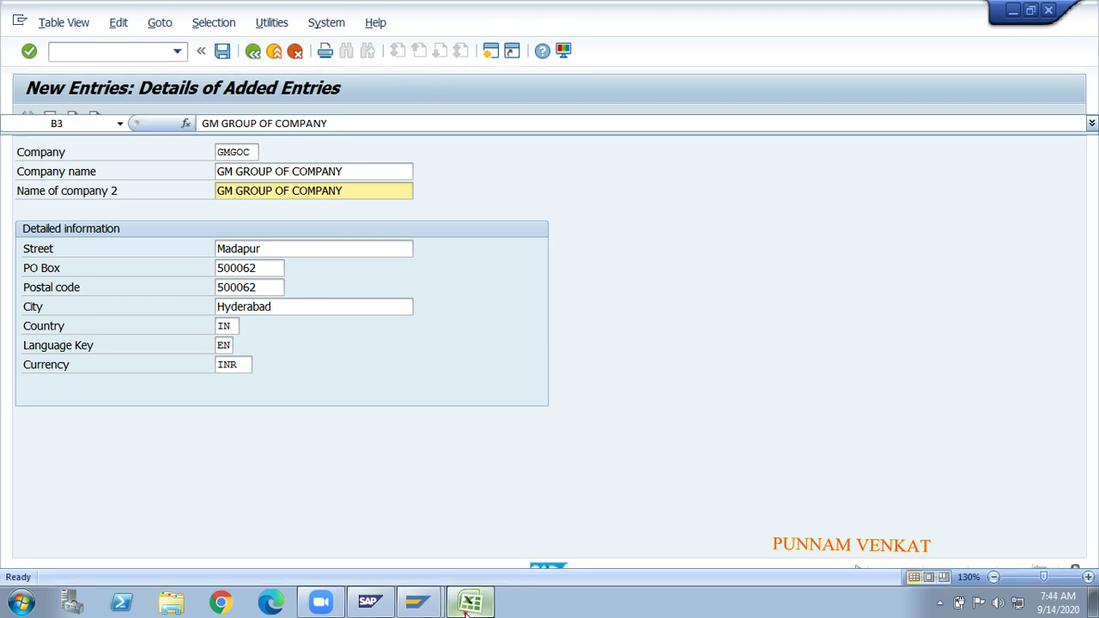
pyautogui.click(403, 499)
pyautogui.press('Down')
pyautogui.press('Down')
pyautogui.press('Down')
pyautogui.press('Down')
pyautogui.press('Down')
pyautogui.press('Down')
pyautogui.press('Down')
pyautogui.press('Down')
pyautogui.press('Down')
pyautogui.press('Down')
pyautogui.press('Down')
pyautogui.press('Down')
pyautogui.press('Down')
pyautogui.press('Down')
pyautogui.press('Down')
pyautogui.press('Down')
pyautogui.press('Down')
pyautogui.press('Down')
pyautogui.press('Down')
pyautogui.press('Down')
pyautogui.press('Down')
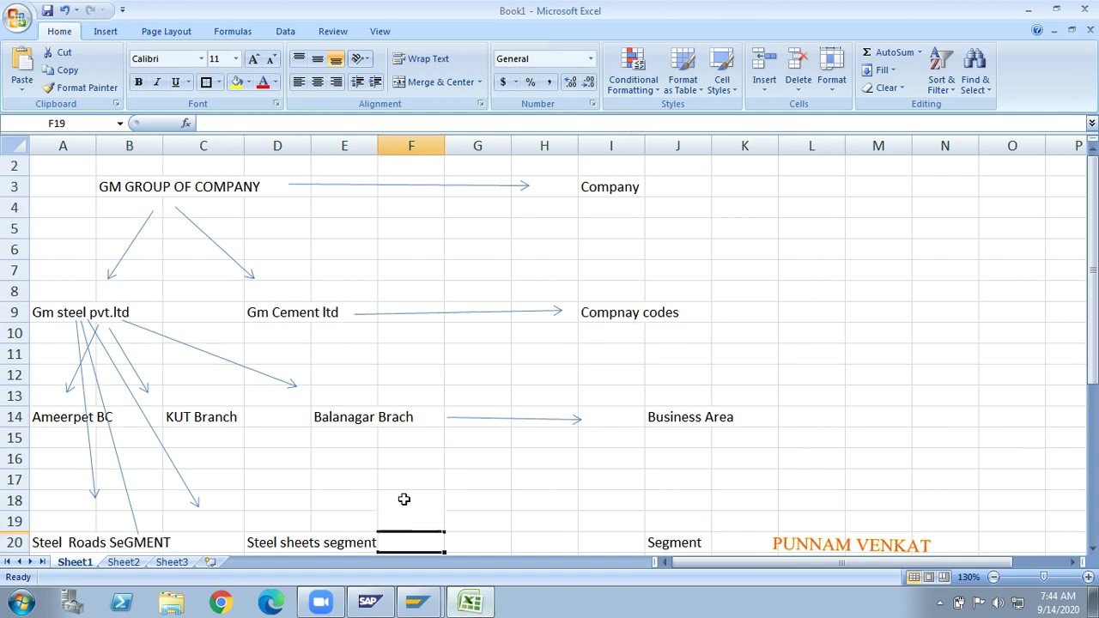
pyautogui.press('Up')
pyautogui.press('Up')
pyautogui.press('Up')
pyautogui.press('Up')
pyautogui.press('Up')
pyautogui.press('Up')
pyautogui.press('Up')
pyautogui.press('Up')
pyautogui.press('Up')
pyautogui.press('Up')
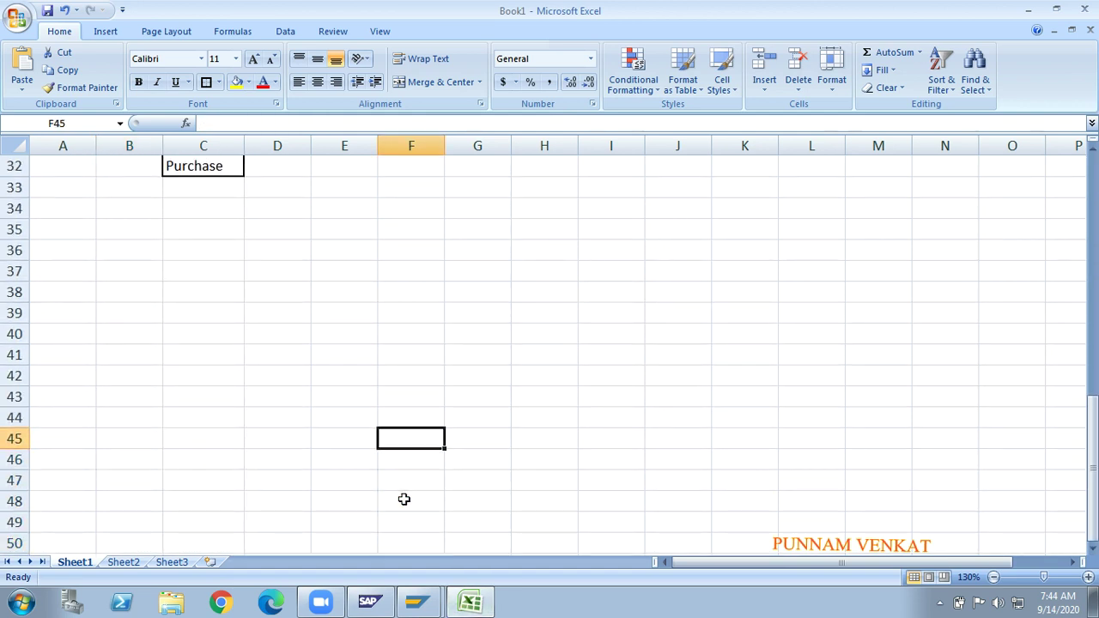
pyautogui.press('Left')
pyautogui.press('Left')
pyautogui.press('Down')
pyautogui.press('Down')
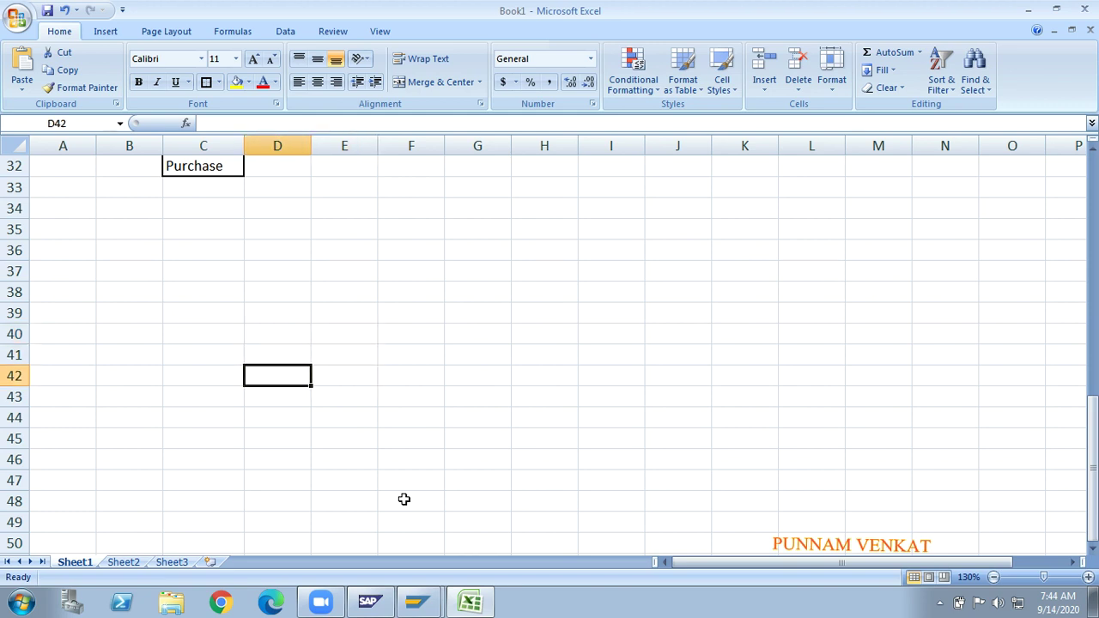
pyautogui.write('de')
pyautogui.press('BackSpace')
pyautogui.press('BackSpace')
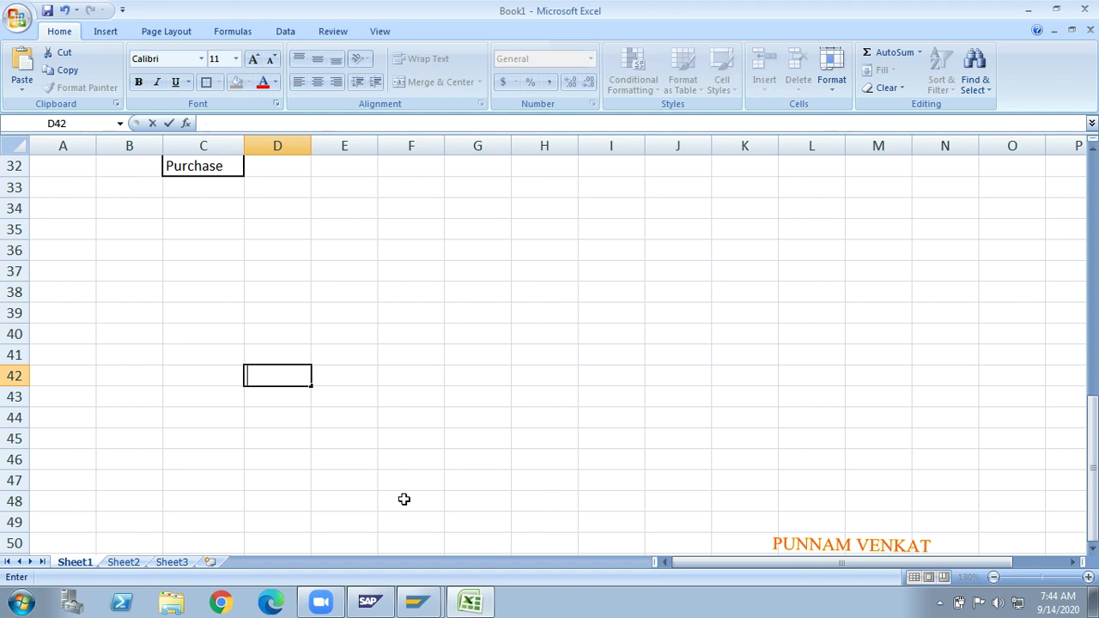
pyautogui.write('DEV Server')
pyautogui.press('Tab')
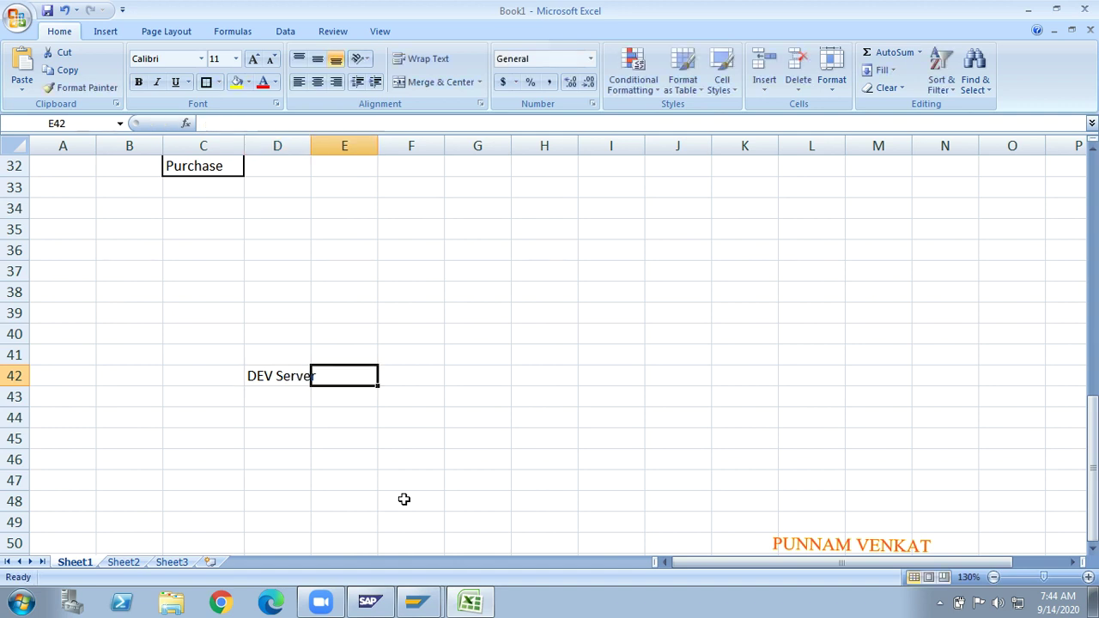
# Enter QLTY Server in cell F42, in the same row as the DEV Server label
pyautogui.press('Right')
pyautogui.press('Right')
pyautogui.press('Left')
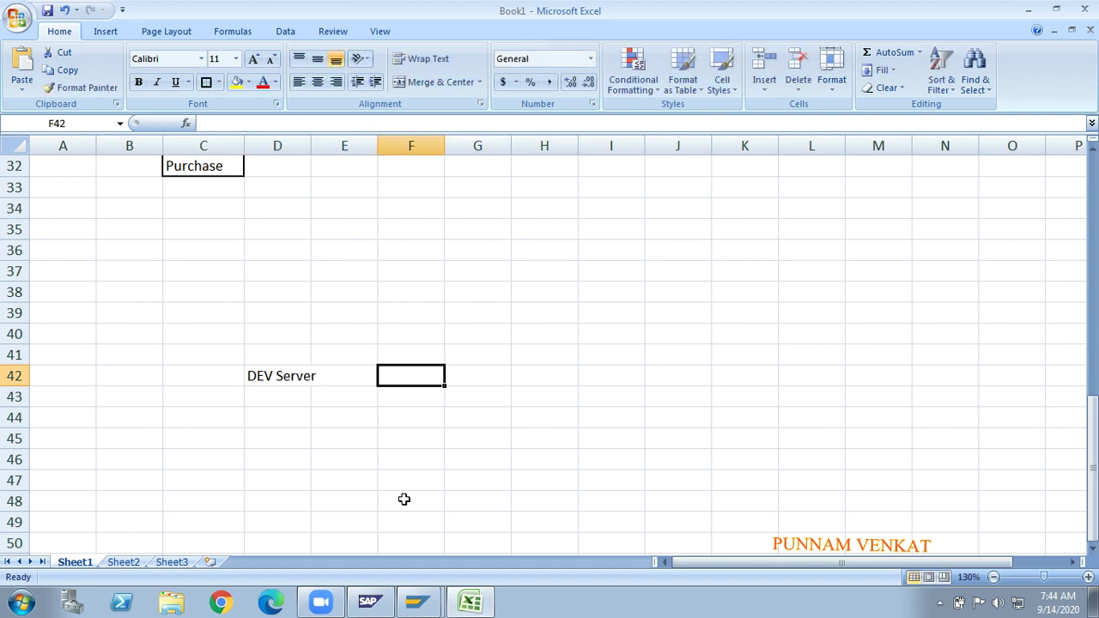
pyautogui.write('A')
pyautogui.press('BackSpace')
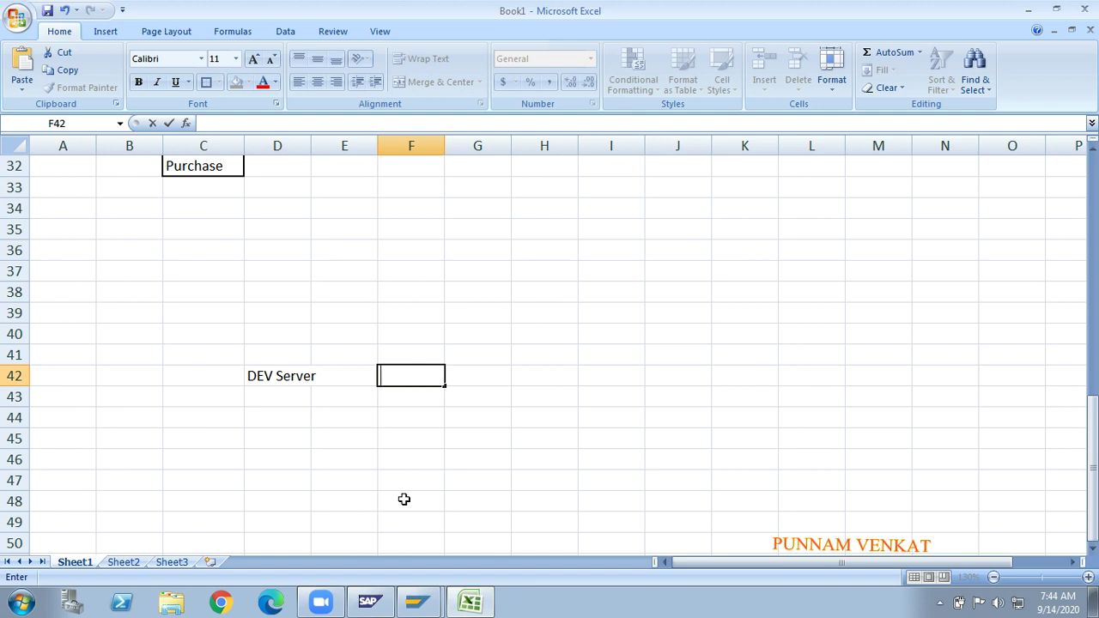
pyautogui.write('QL')
pyautogui.press('BackSpace')
pyautogui.write('LTY s')
pyautogui.press('BackSpace')
pyautogui.write('S')
pyautogui.write('ver')
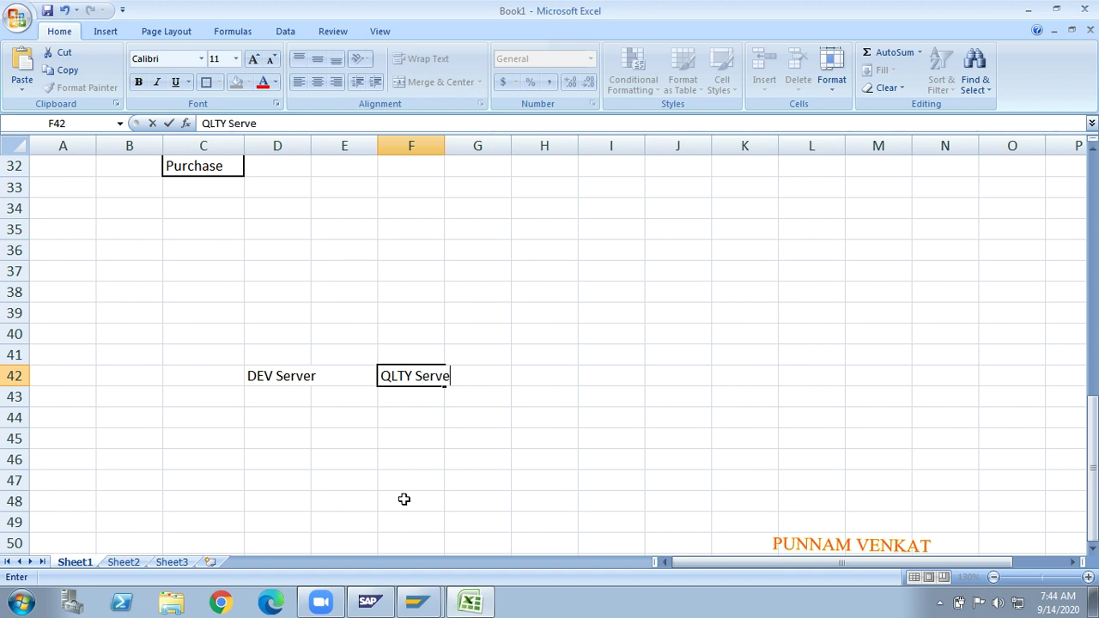
pyautogui.press('Tab')
# Complete the server row by entering Production Server in cell H42
pyautogui.press('Tab')
pyautogui.write('Production ')
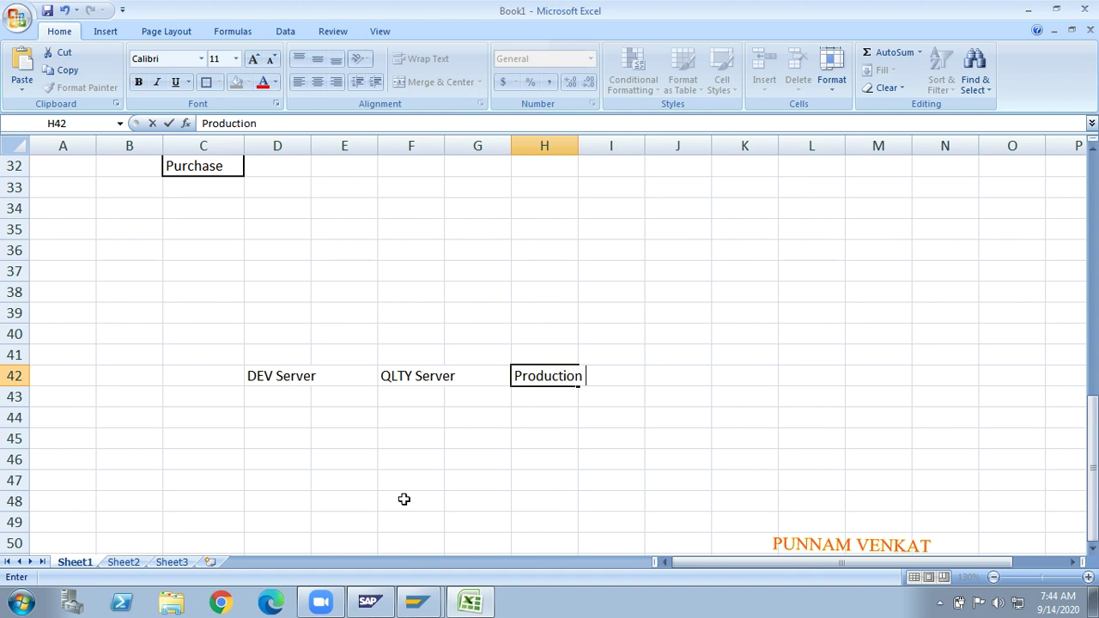
pyautogui.write('Server')
pyautogui.press('Return')
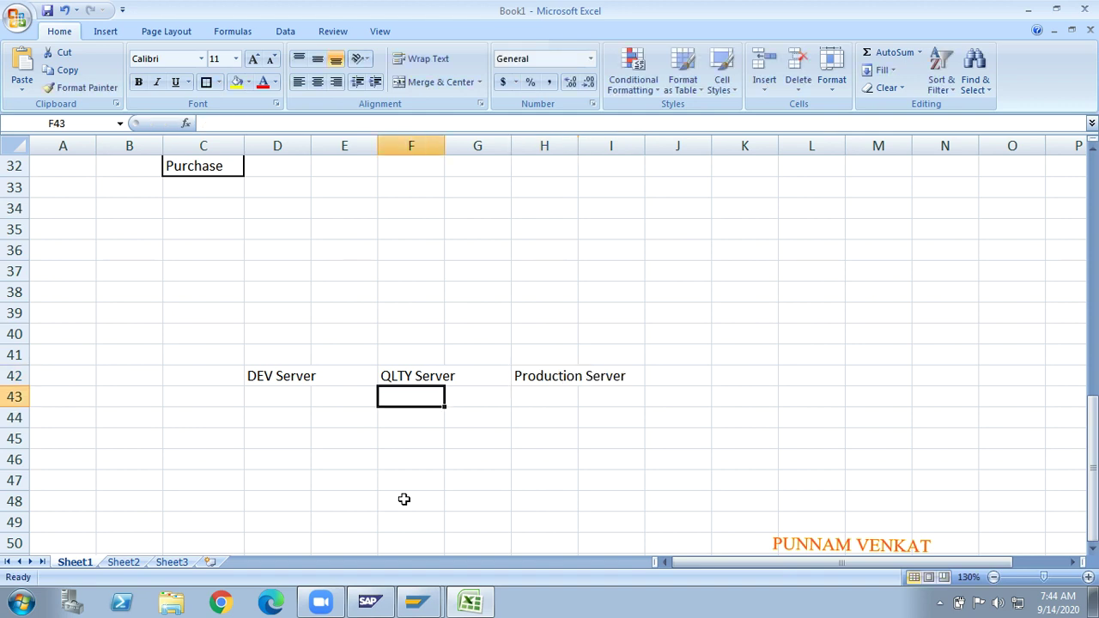
# Leave Excel, dismiss the Zoom update notice and show the refreshed Windows desktop
pyautogui.hotkey('alt', 'Tab')
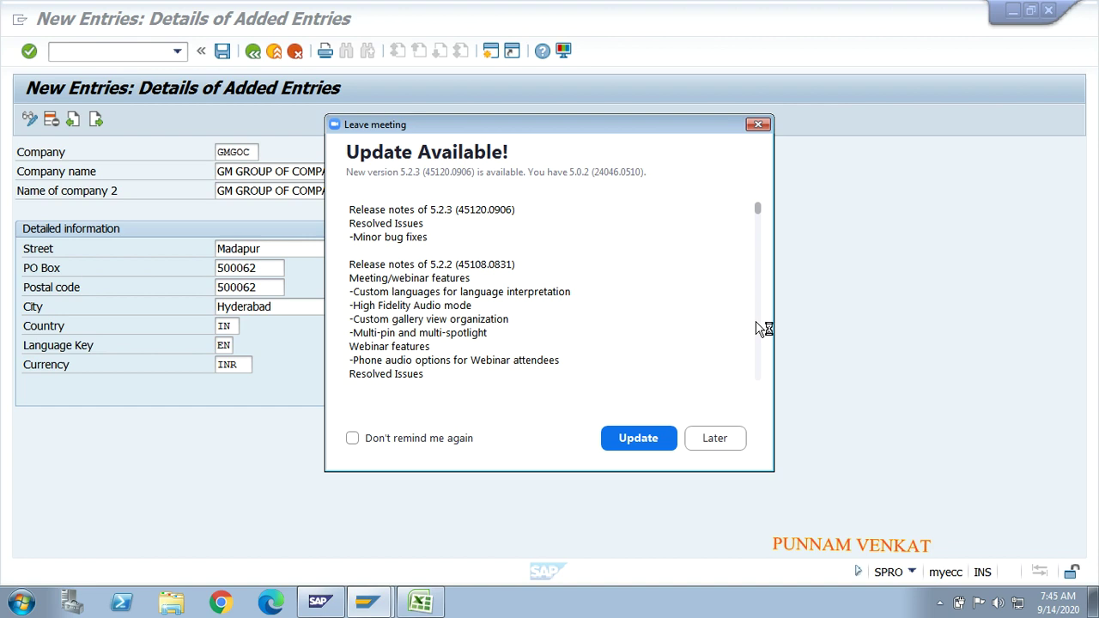
pyautogui.click(756, 125)
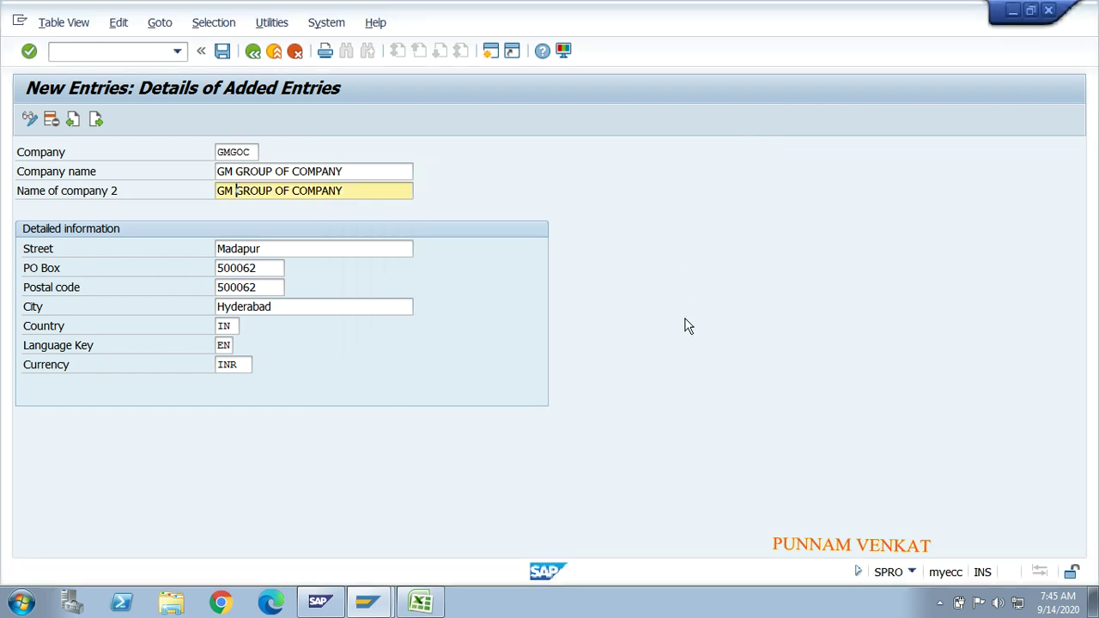
pyautogui.press('super+d')
pyautogui.click(538, 273)
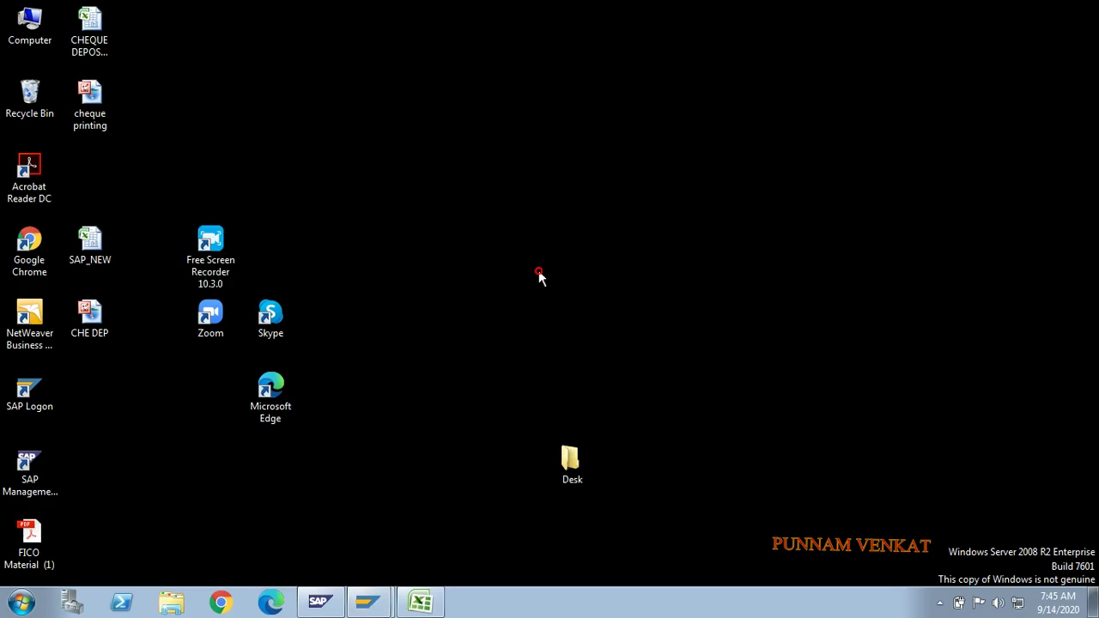
pyautogui.rightClick(539, 273)
pyautogui.click(576, 314)
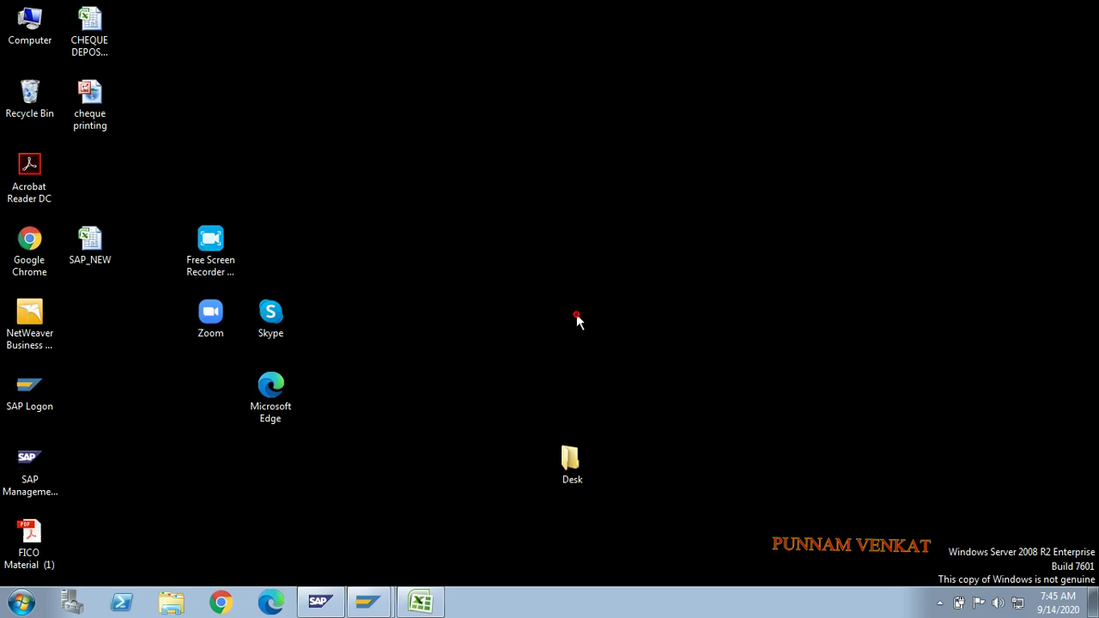
# Open Zoom, start the personal meeting and show the meeting in full screen
pyautogui.doubleClick(206, 324)
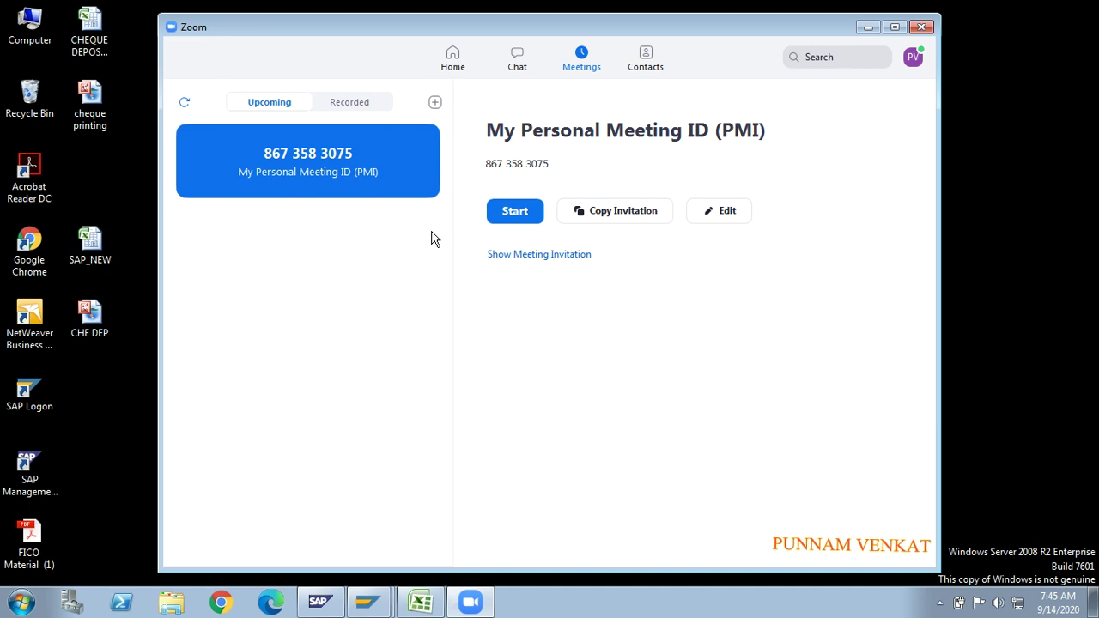
pyautogui.click(507, 211)
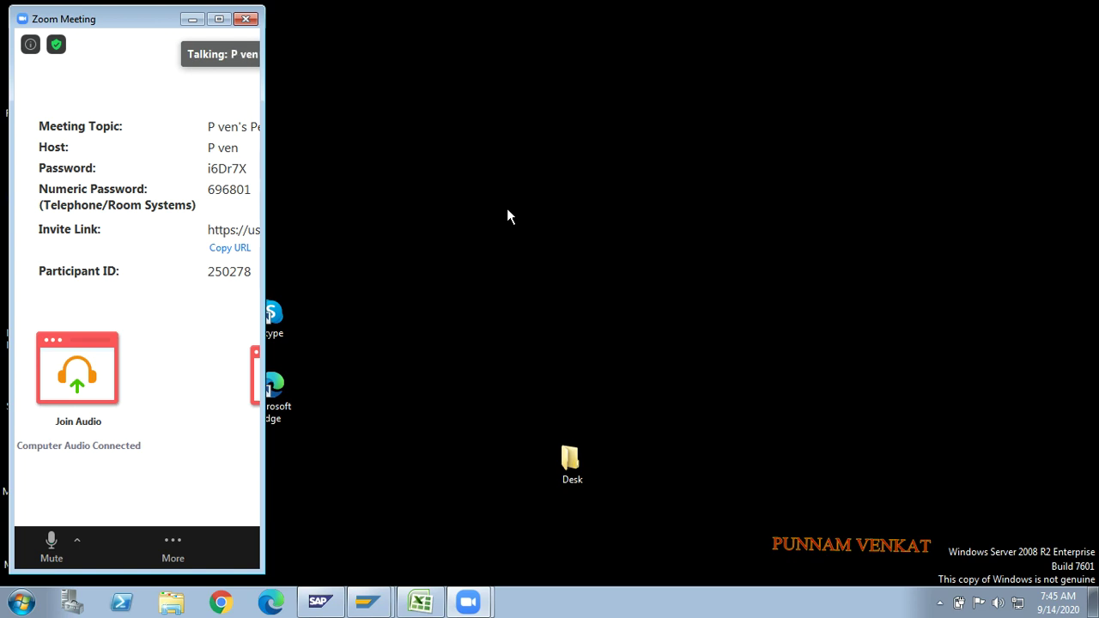
pyautogui.doubleClick(158, 361)
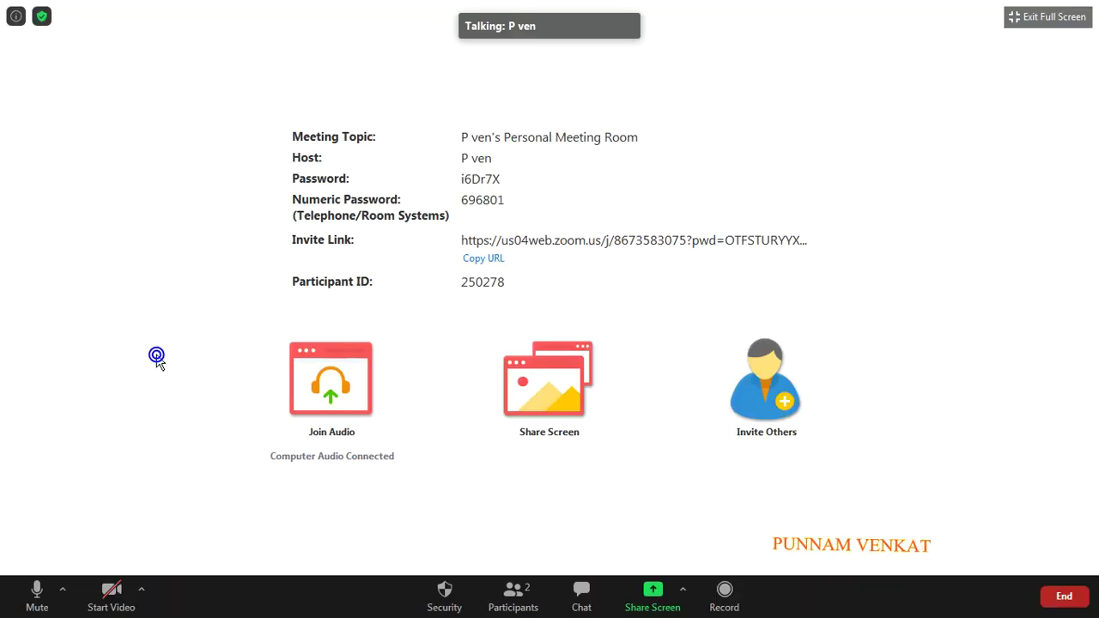
# Show the meeting's participants and admit each person waiting to join, one by one
pyautogui.click(513, 594)
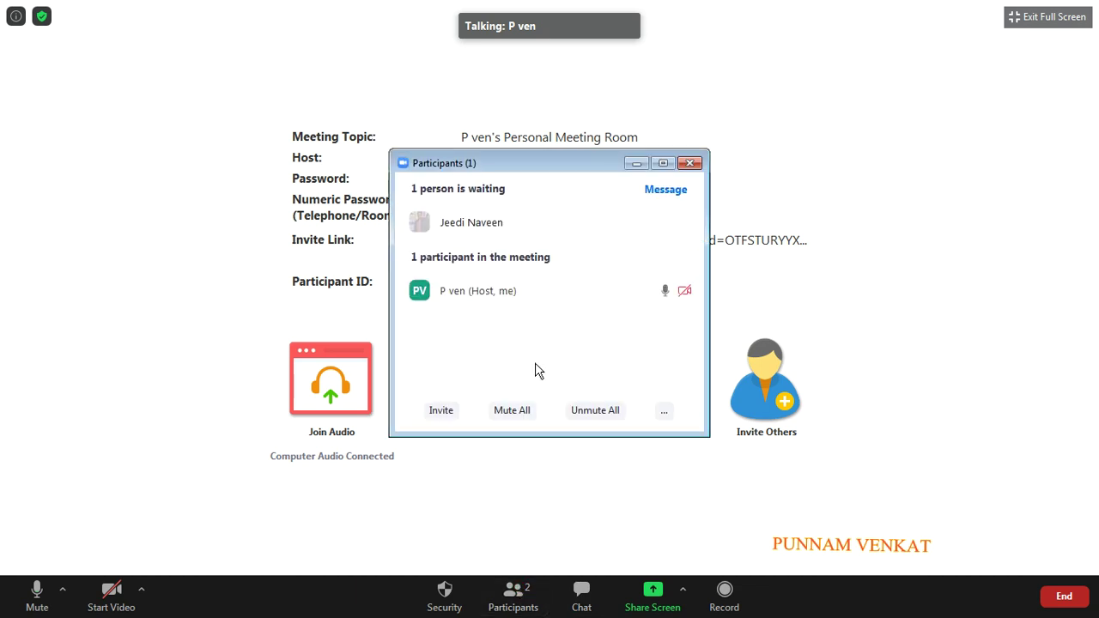
pyautogui.click(609, 221)
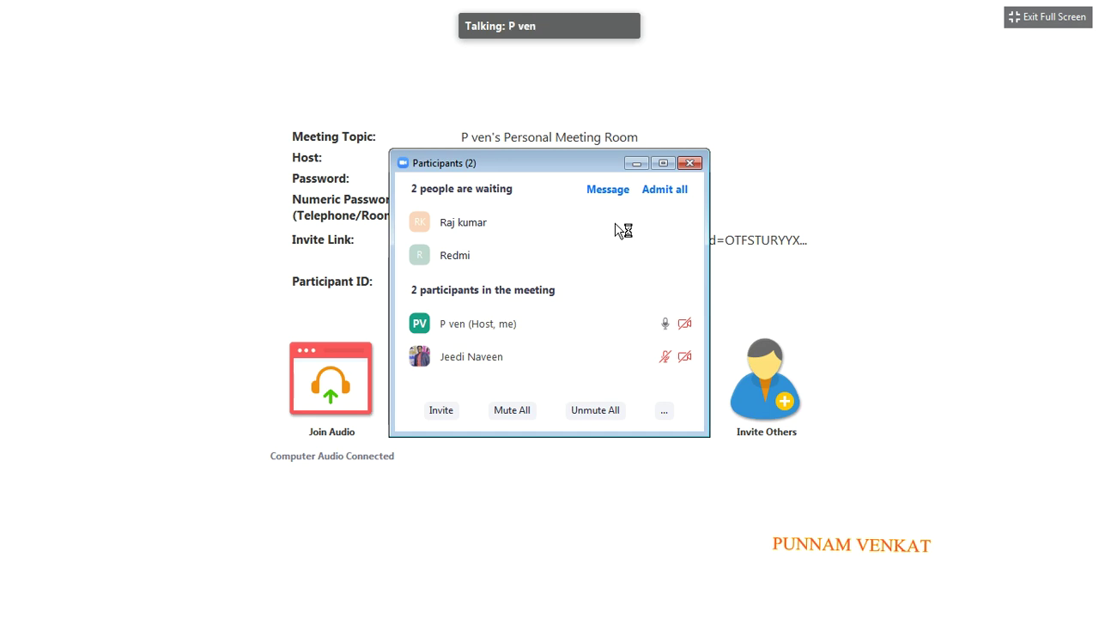
pyautogui.moveTo(615, 225)
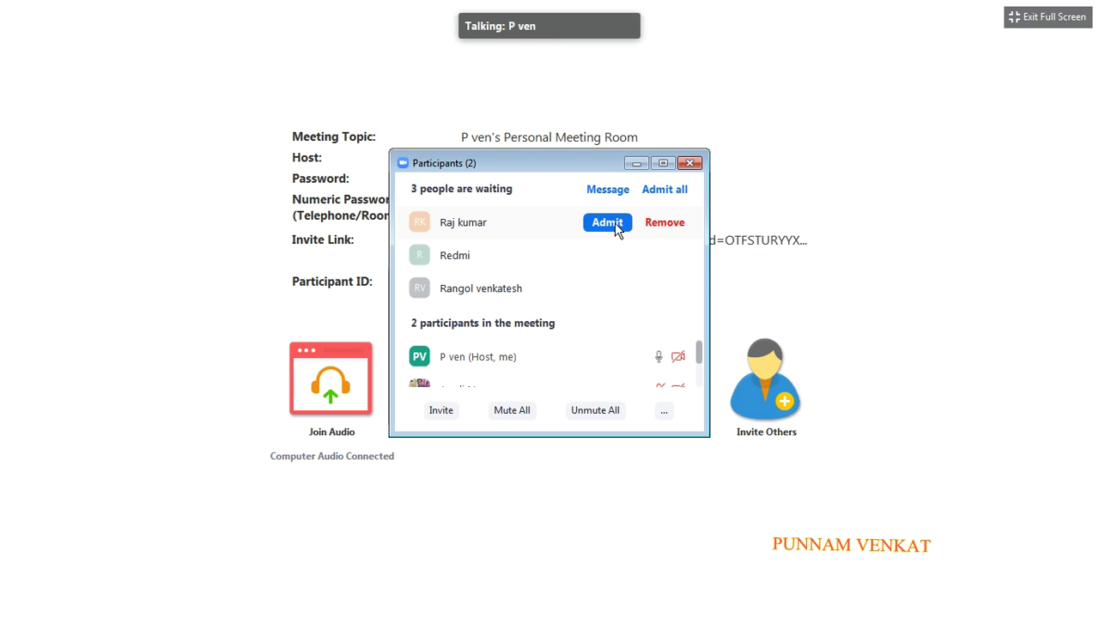
pyautogui.click(608, 258)
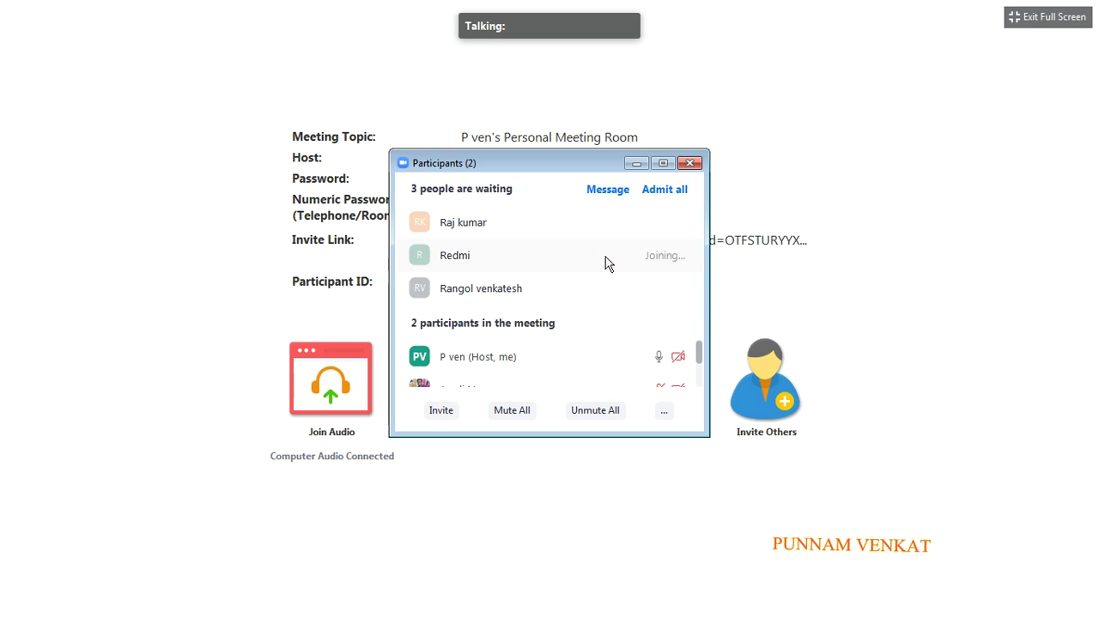
pyautogui.click(617, 225)
pyautogui.click(606, 292)
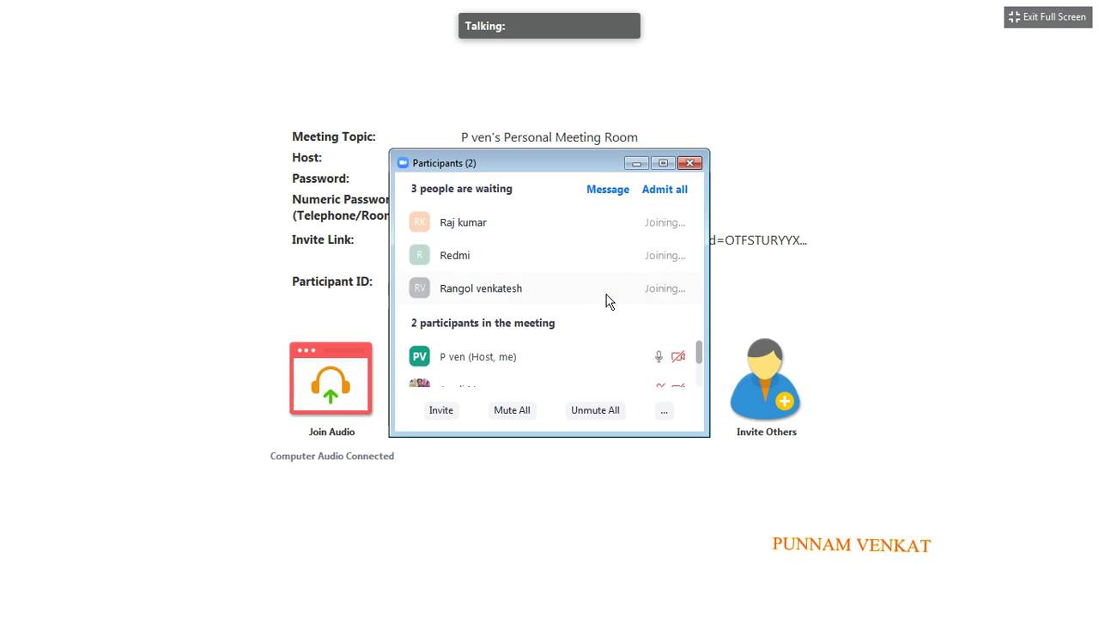
# Move the Participants window away from the centre of the meeting view and admit the newly waiting attendee
pyautogui.click(533, 163)
pyautogui.moveTo(533, 163); pyautogui.dragTo(700, 57)
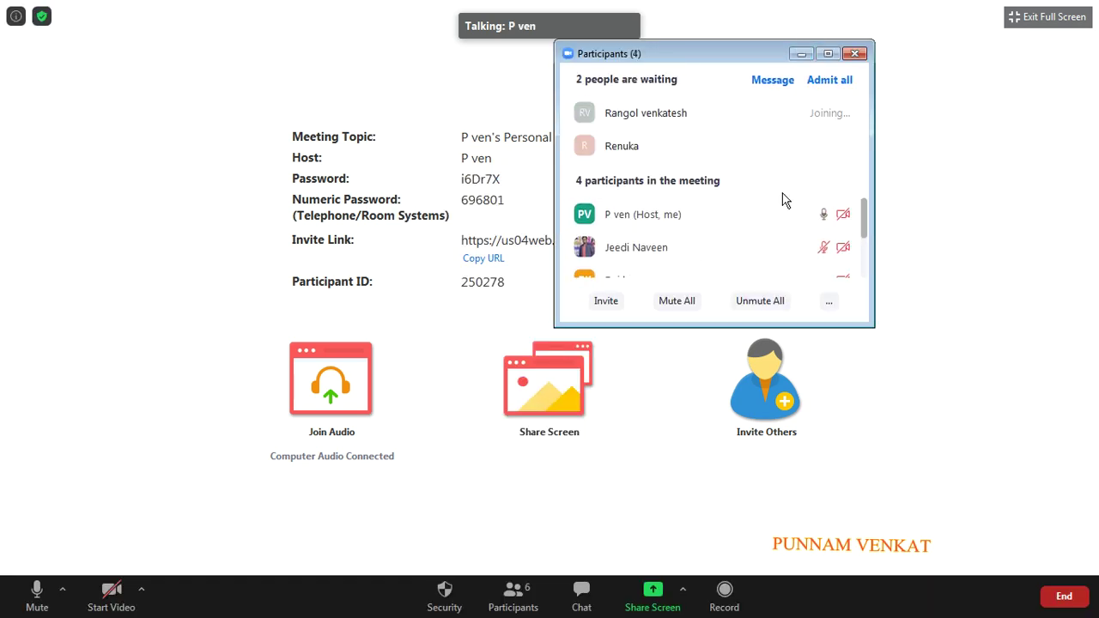
pyautogui.click(772, 146)
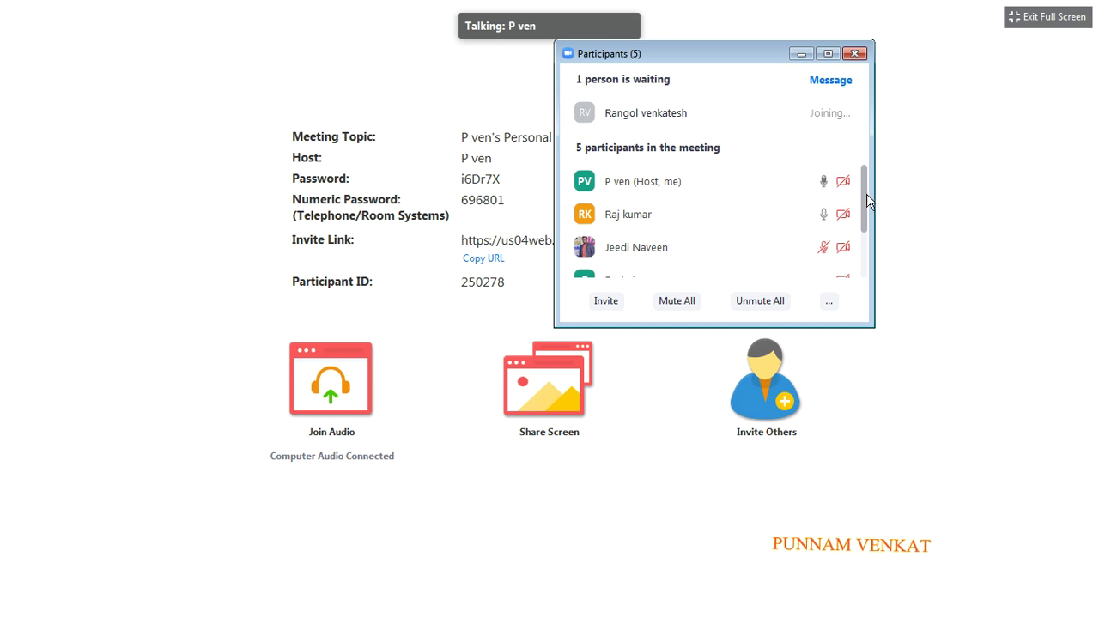
# Review the full list of meeting participants and return to the Windows desktop
pyautogui.moveTo(866, 201); pyautogui.dragTo(871, 147)
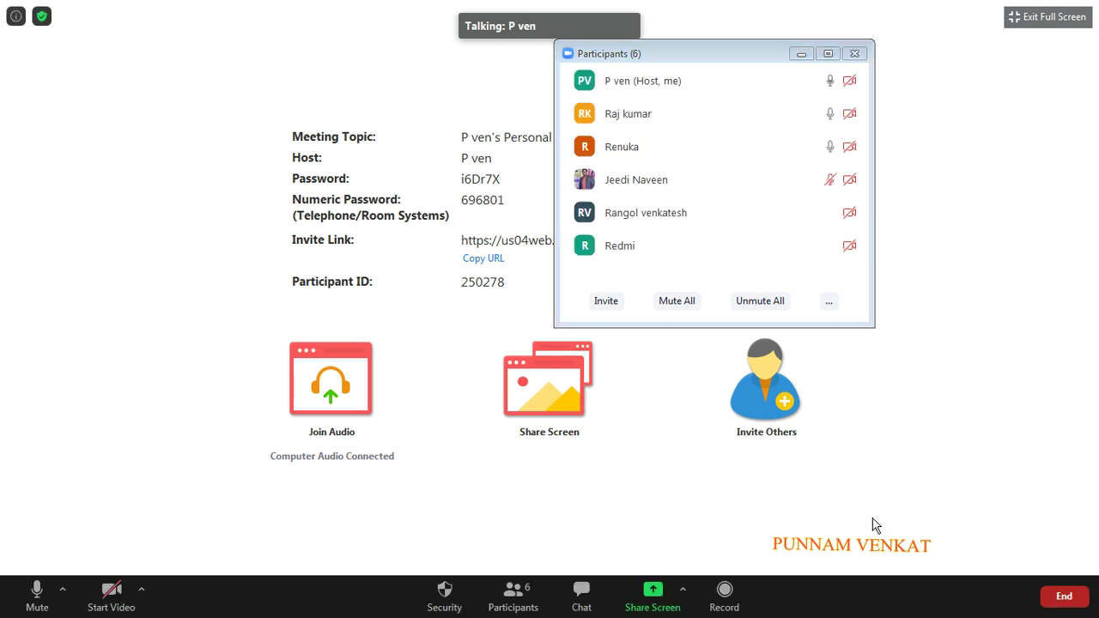
pyautogui.press('super+d')
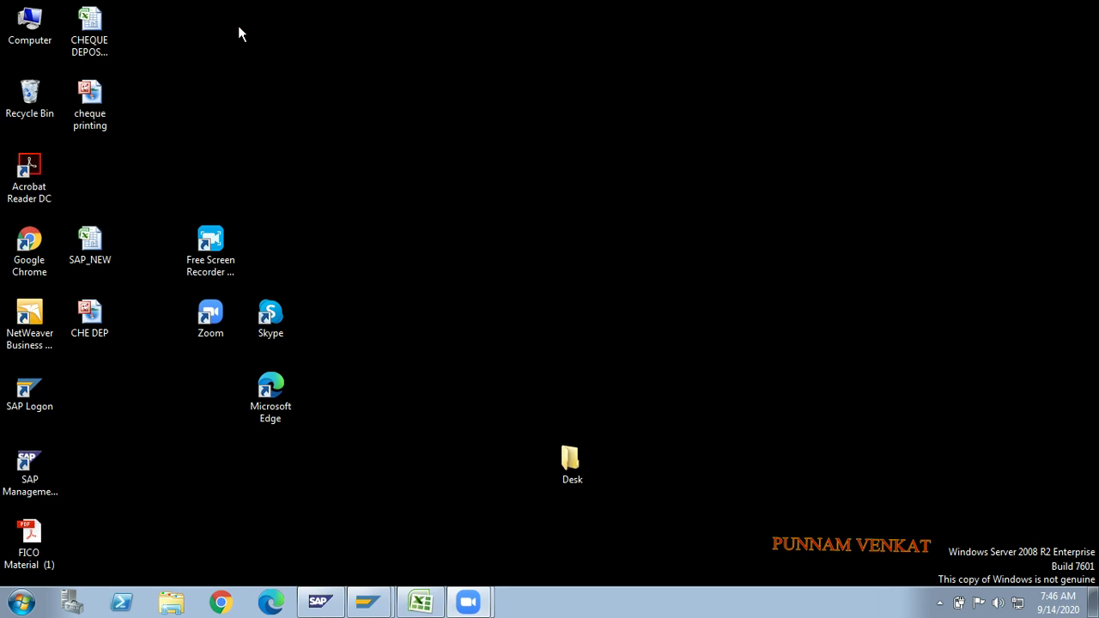
pyautogui.click(882, 212)
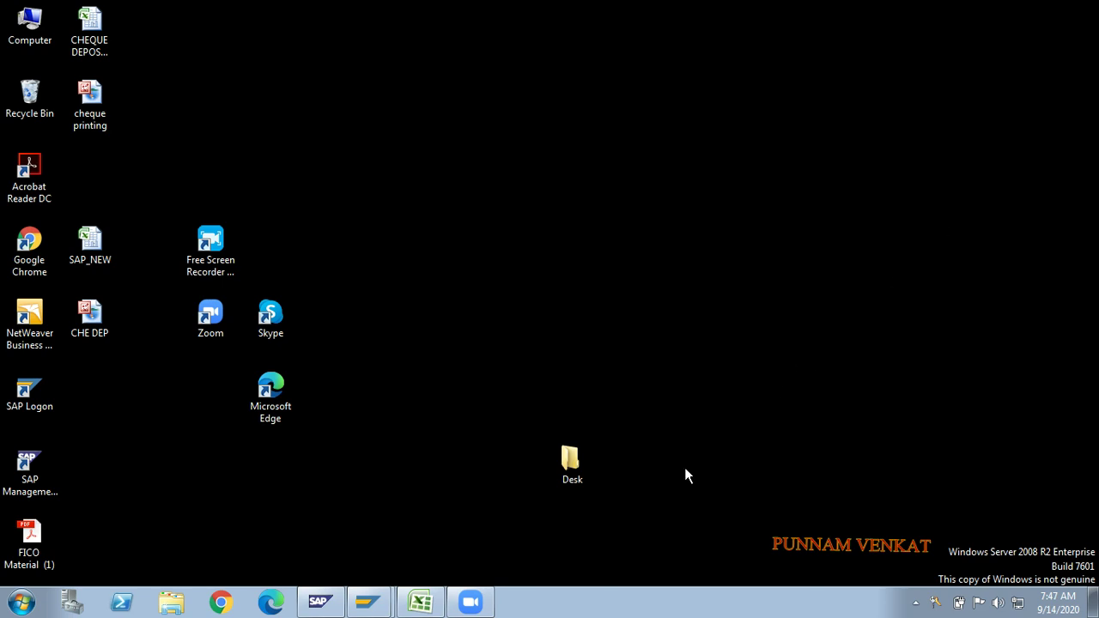
# Bring up the SAP entry for company GMGOC and switch to the Book1 workbook in Excel
pyautogui.hotkey('alt', 'Tab')
pyautogui.hotkey('alt', 'Tab')
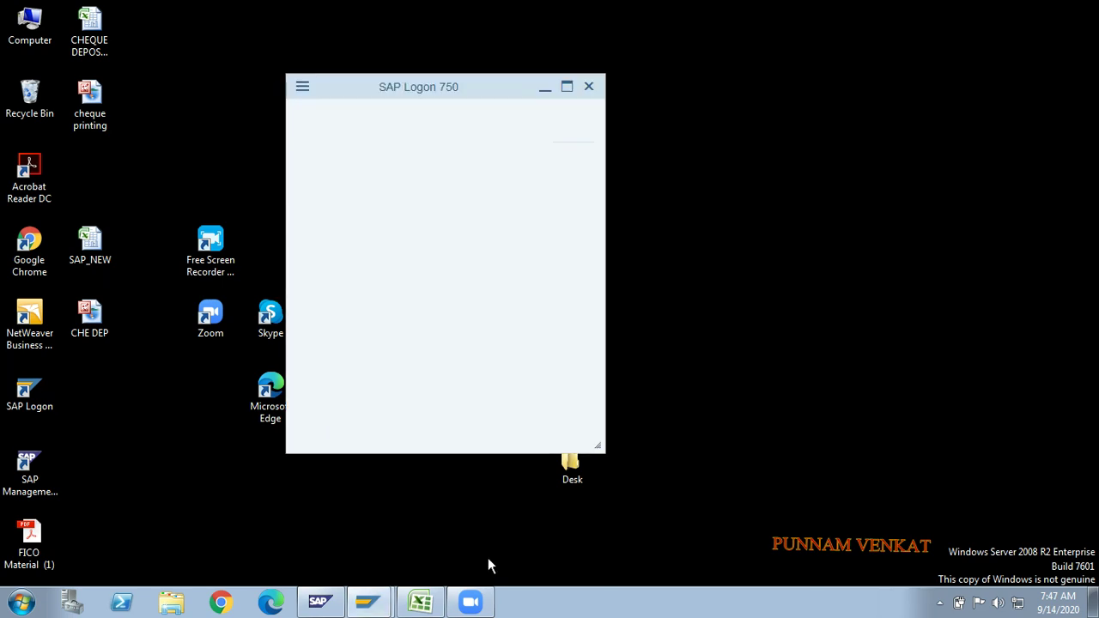
pyautogui.hotkey('alt', 'Tab')
pyautogui.hotkey('alt', 'Tab')
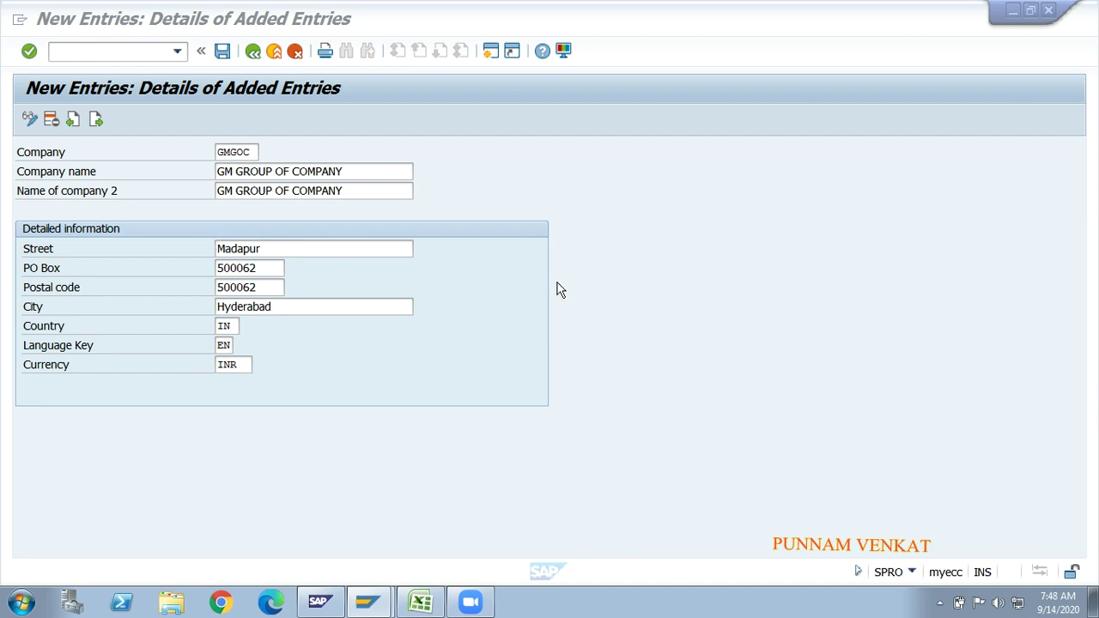
pyautogui.hotkey('alt', 'Tab')
pyautogui.hotkey('alt', 'Tab')
pyautogui.hotkey('alt', 'Tab')
pyautogui.hotkey('alt', 'Tab')
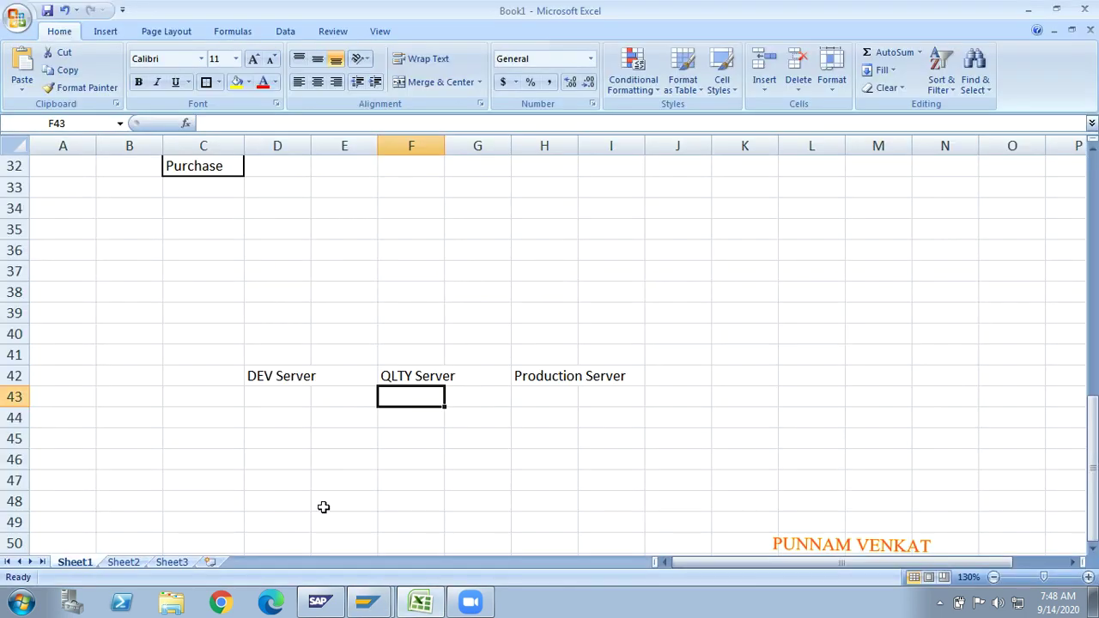
# Move the QLTY Server label from F42 to cell G46
pyautogui.click(322, 505)
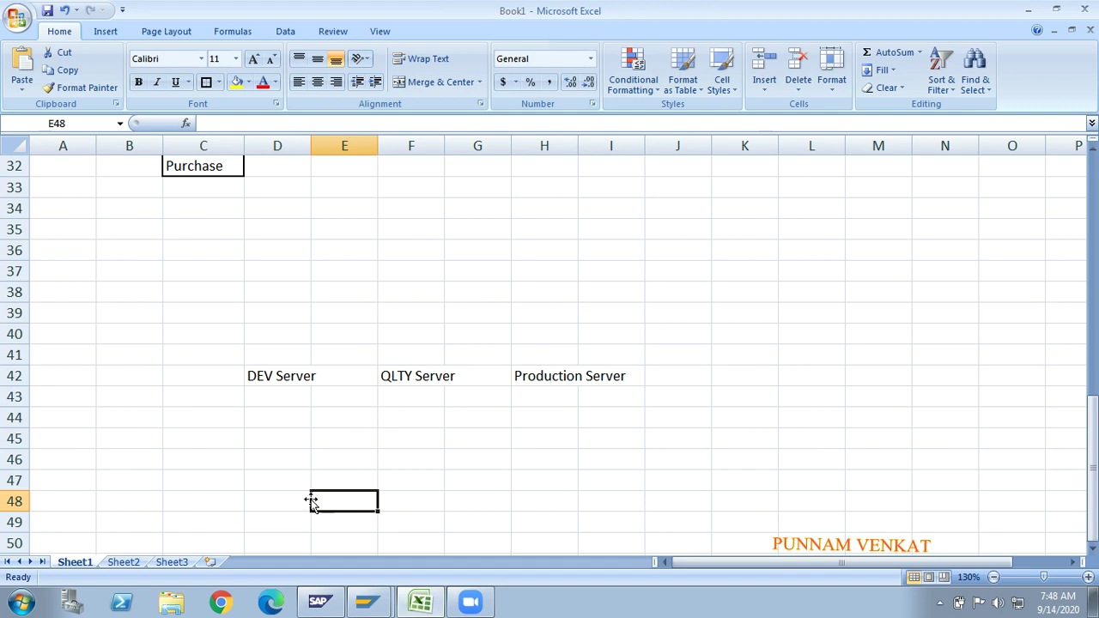
pyautogui.click(273, 433)
pyautogui.click(415, 425)
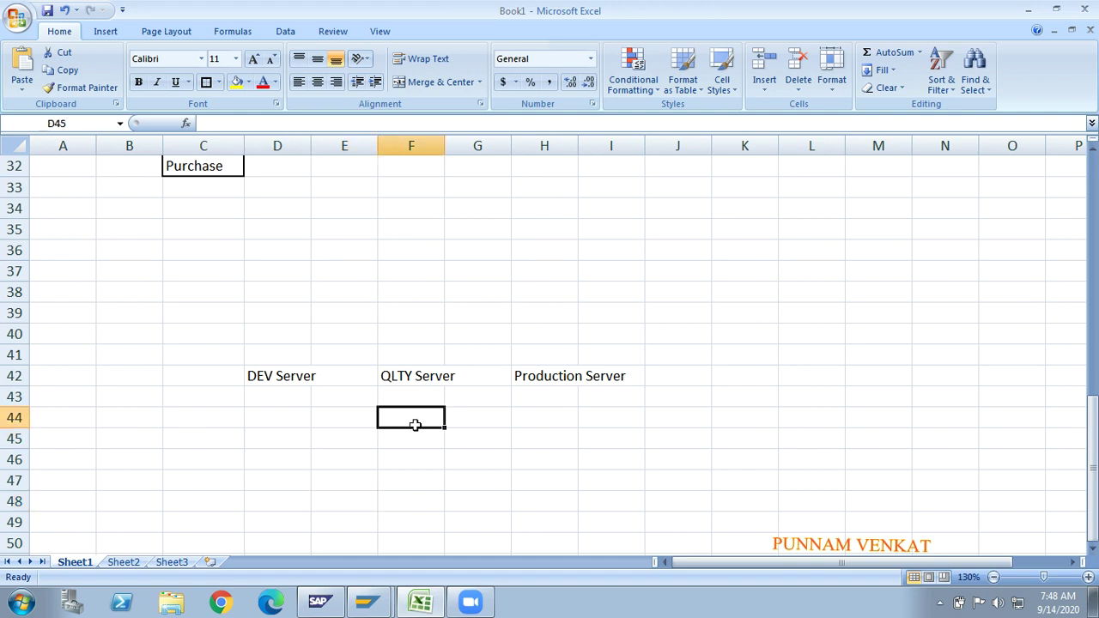
pyautogui.click(527, 423)
pyautogui.click(410, 378)
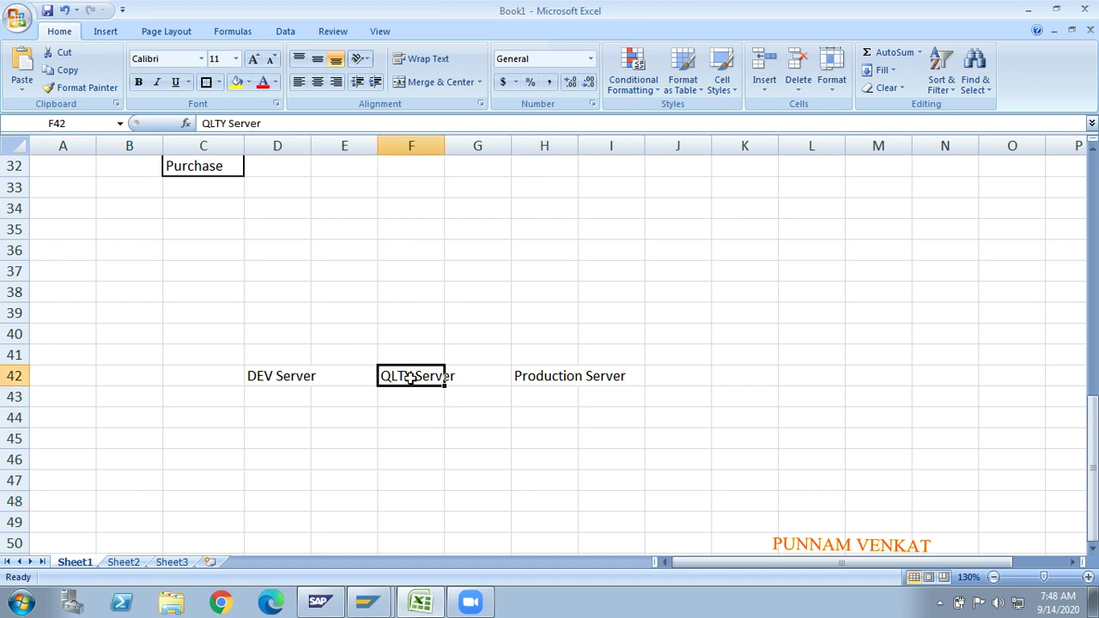
pyautogui.hotkey('ctrl', 'c')
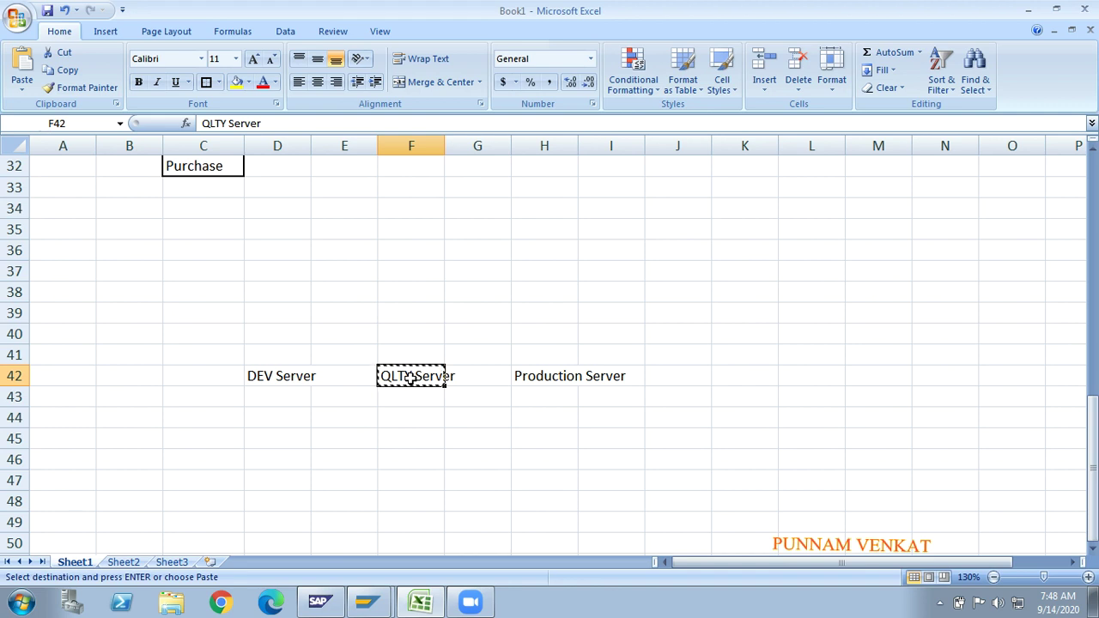
pyautogui.click(490, 462)
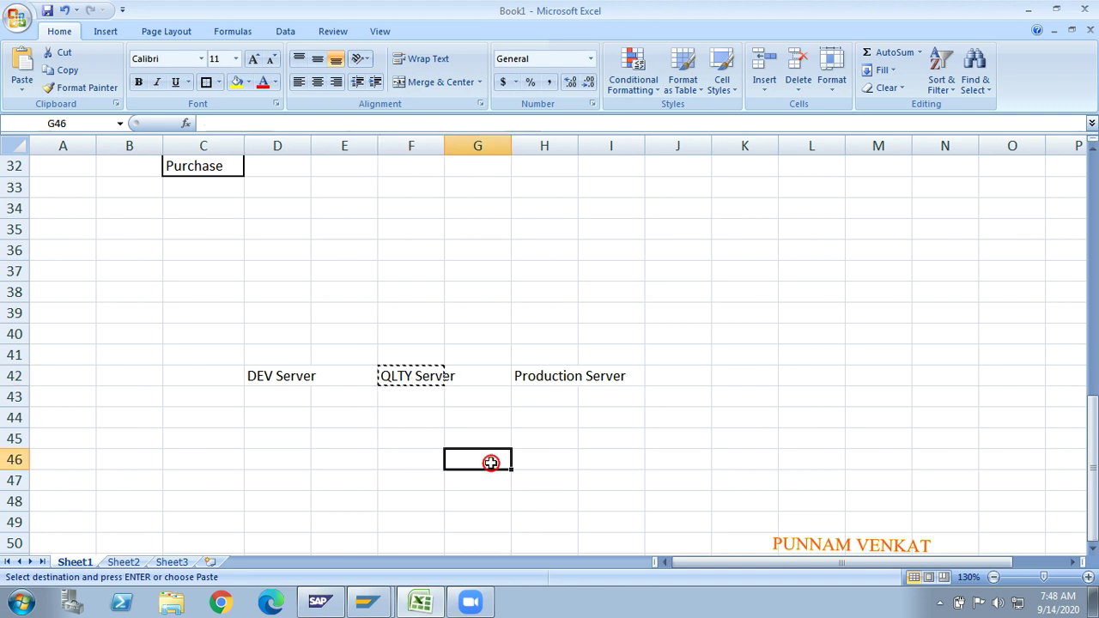
pyautogui.press('Return')
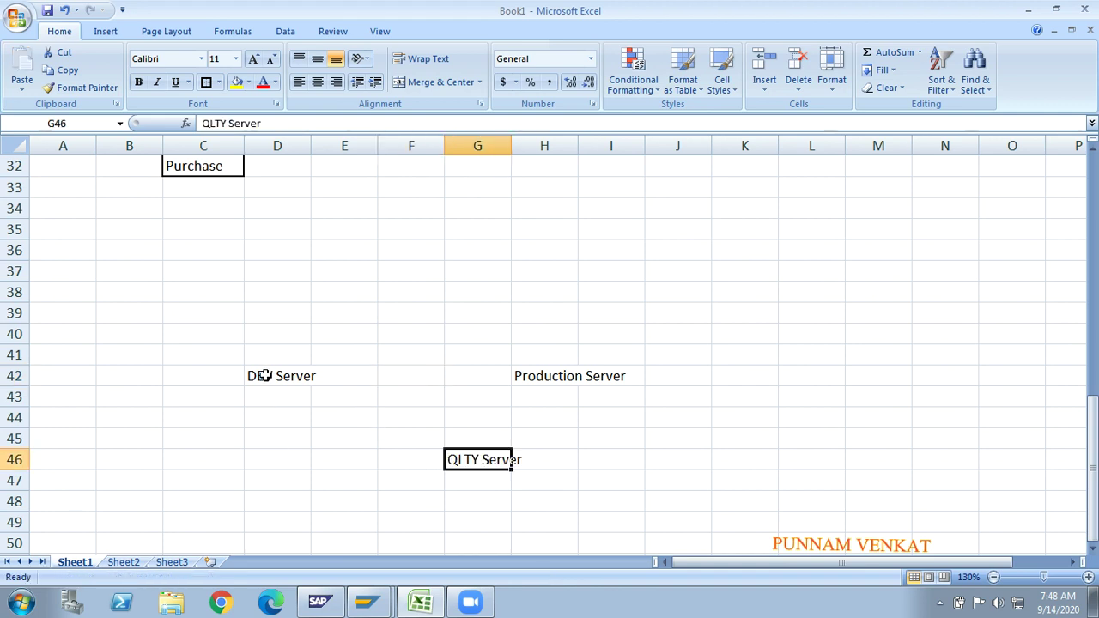
# Move the DEV Server label to cell B46 and the Production Server label to cell L46
pyautogui.click(265, 375)
pyautogui.hotkey('ctrl', 'x')
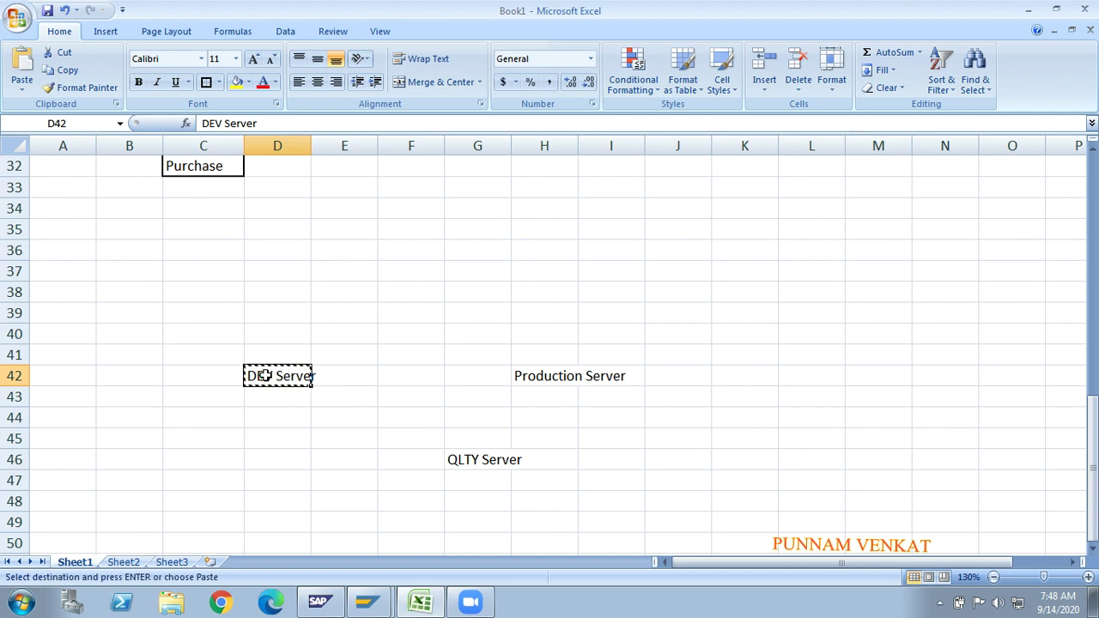
pyautogui.click(134, 456)
pyautogui.press('Return')
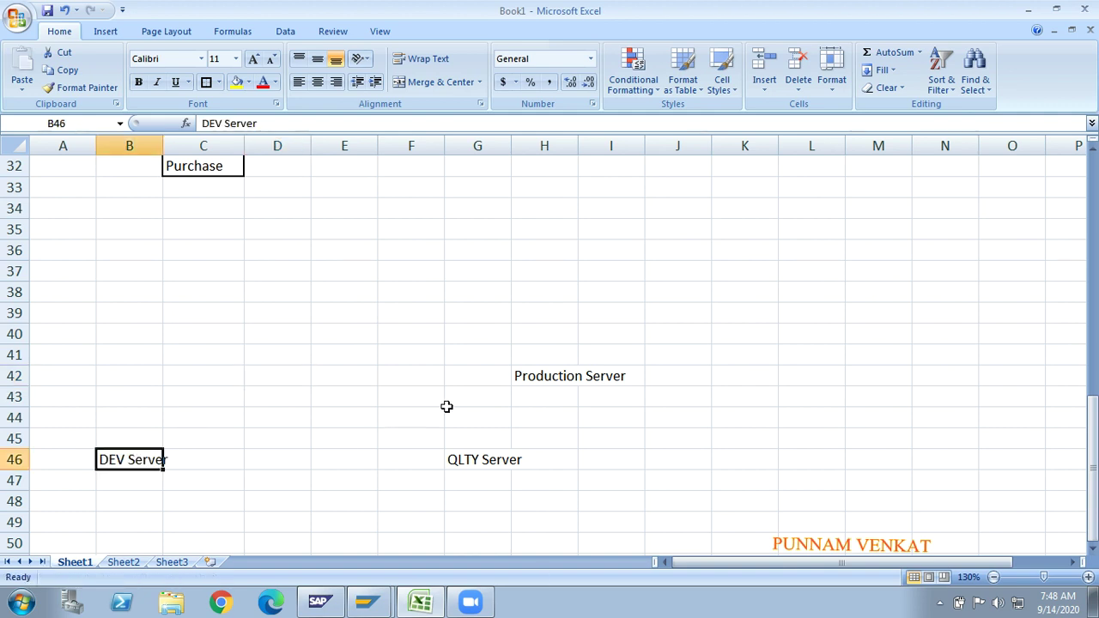
pyautogui.click(526, 379)
pyautogui.hotkey('ctrl', 'x')
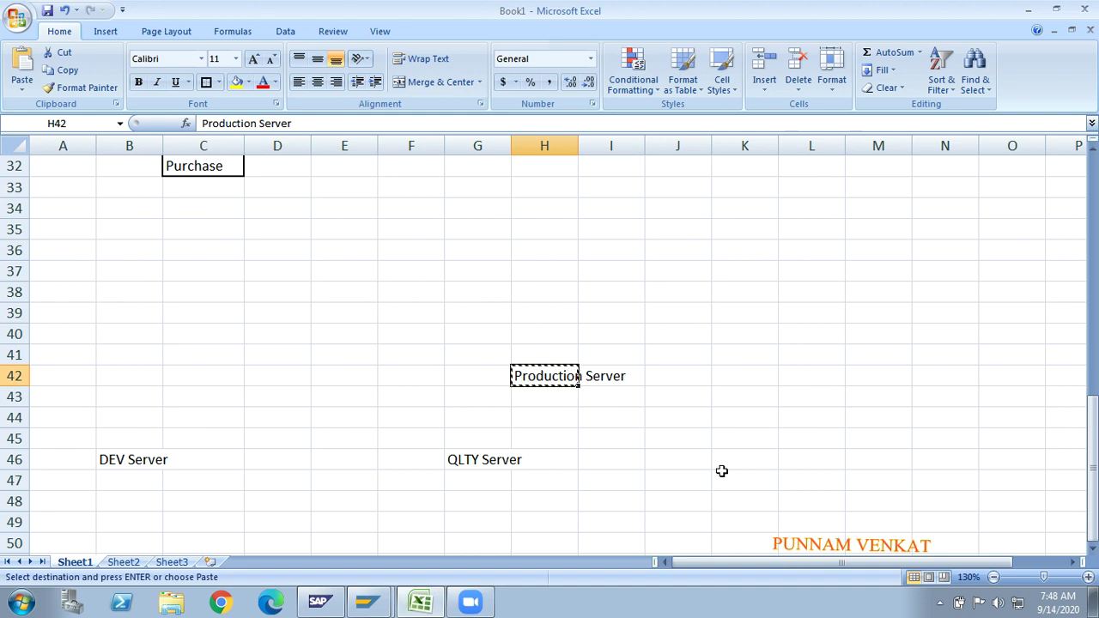
pyautogui.click(808, 452)
pyautogui.press('Return')
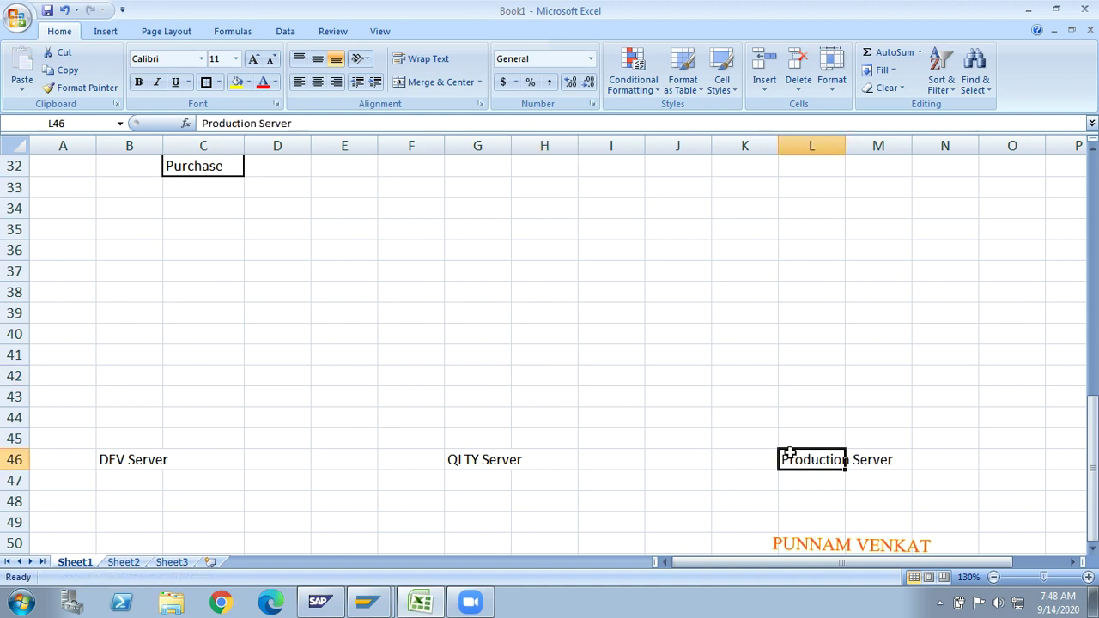
# Go over the DEV Server, QLTY Server and Production Server labels in row 46 one by one
pyautogui.click(583, 434)
pyautogui.click(120, 458)
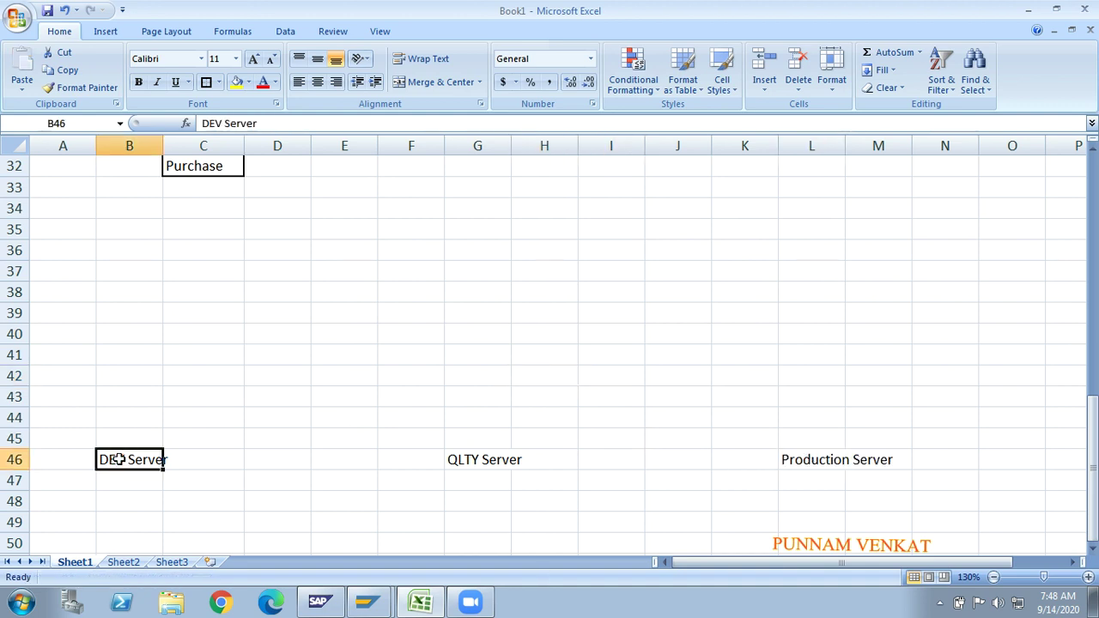
pyautogui.click(466, 461)
pyautogui.click(833, 455)
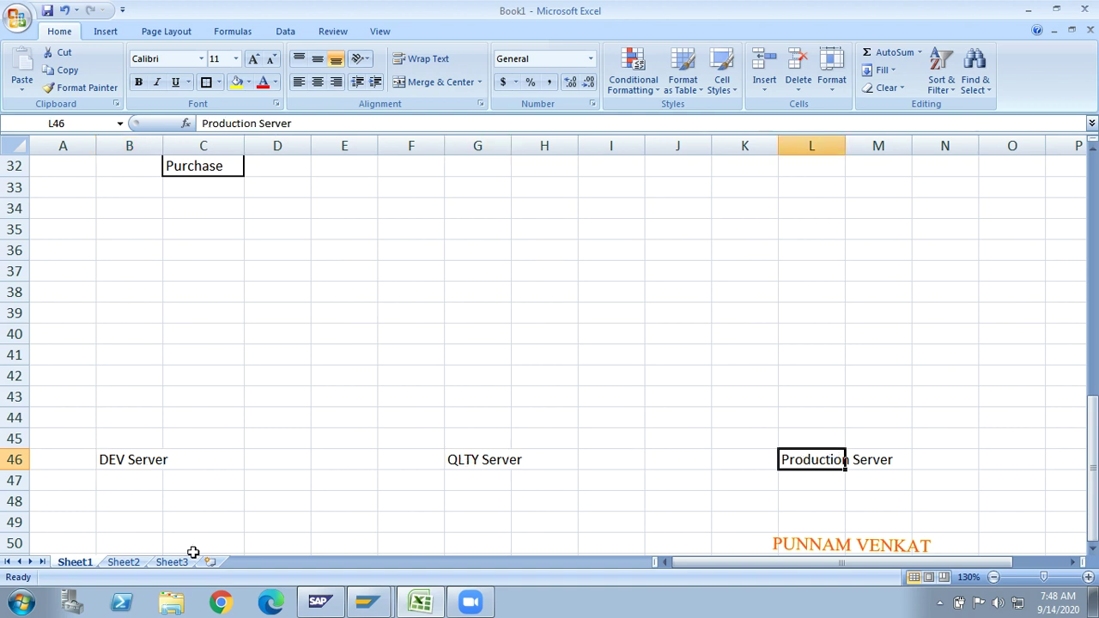
pyautogui.click(132, 461)
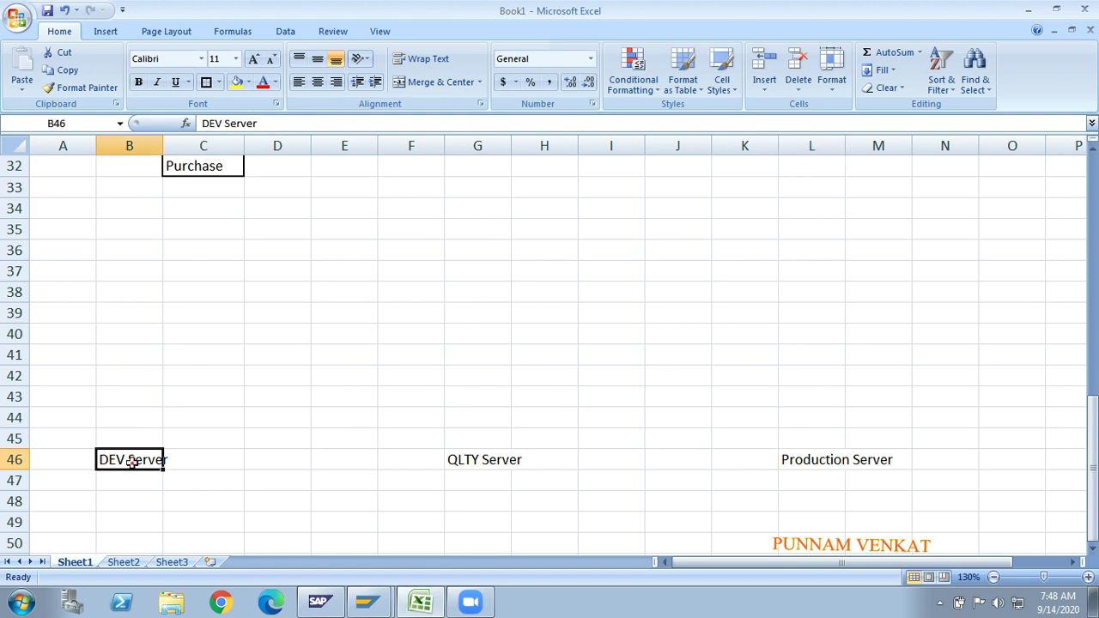
pyautogui.click(494, 460)
pyautogui.click(824, 460)
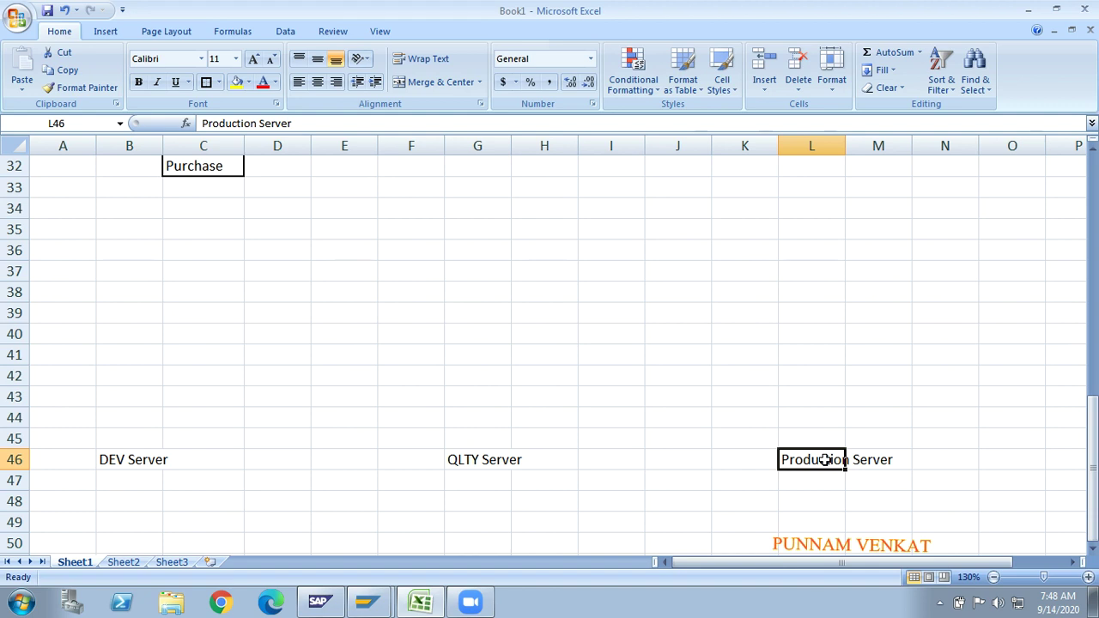
# Draw a straight arrow about 0.71 inches long pointing upward from the DEV Server label to row 42
pyautogui.click(157, 461)
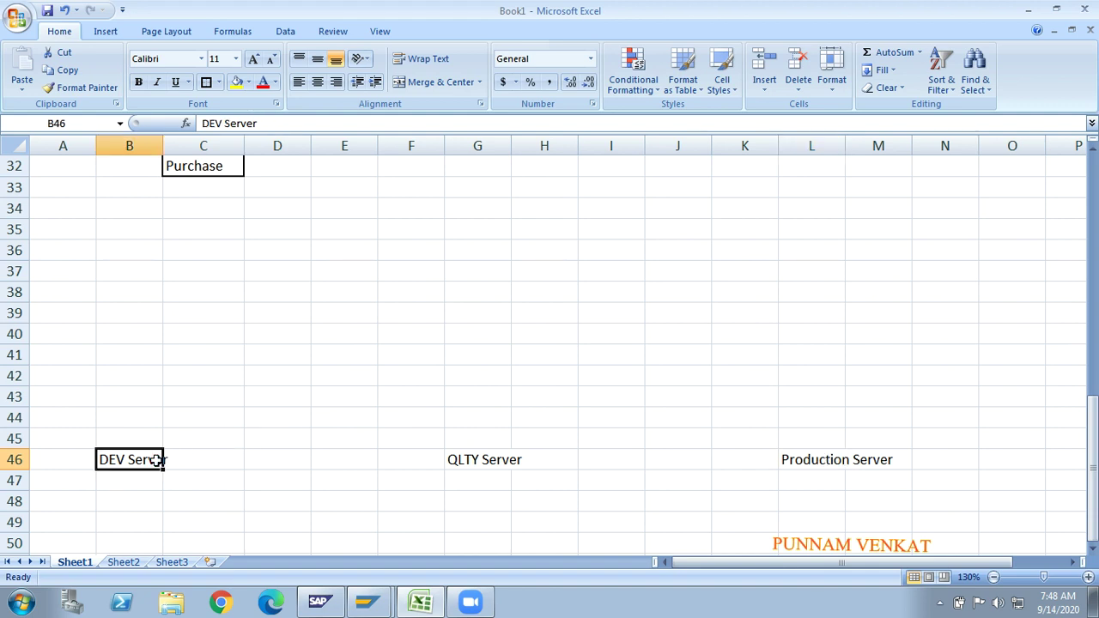
pyautogui.press('Up')
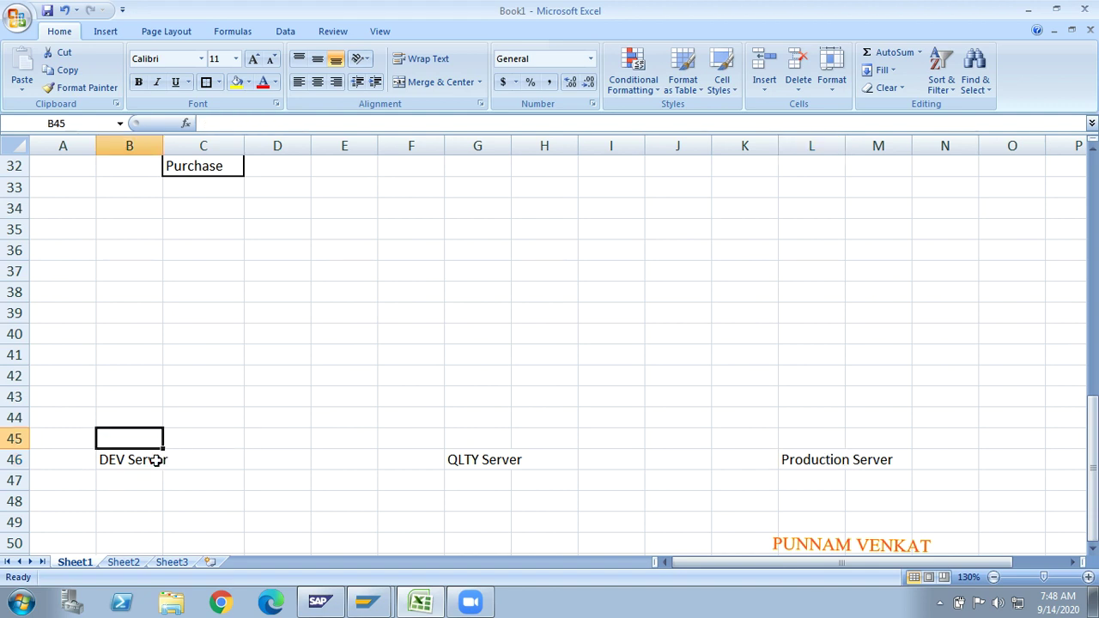
pyautogui.click(104, 32)
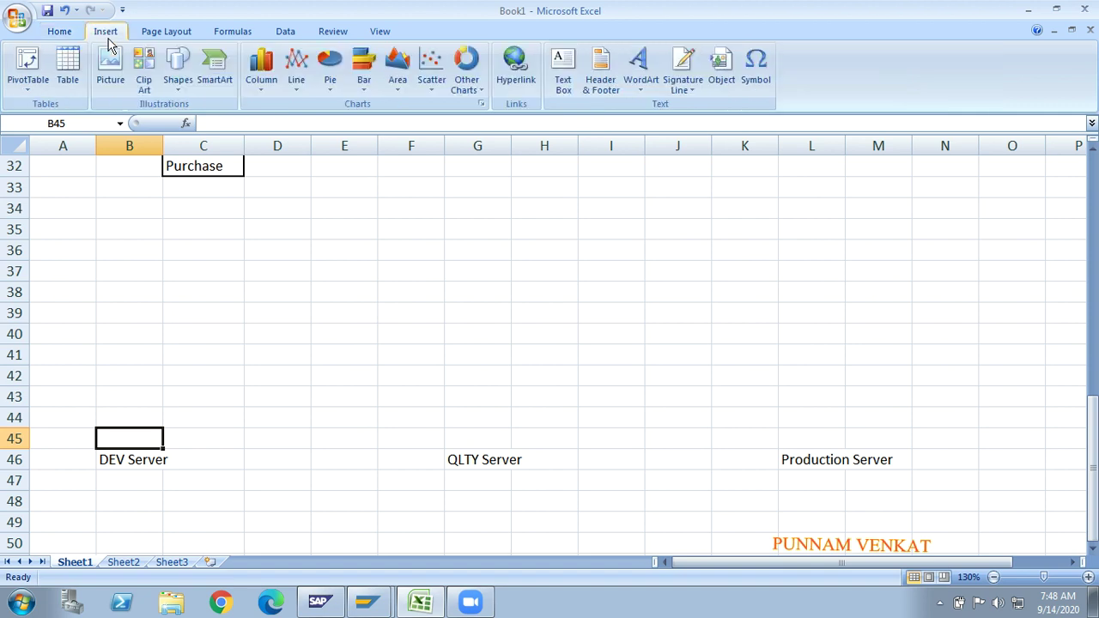
pyautogui.click(184, 88)
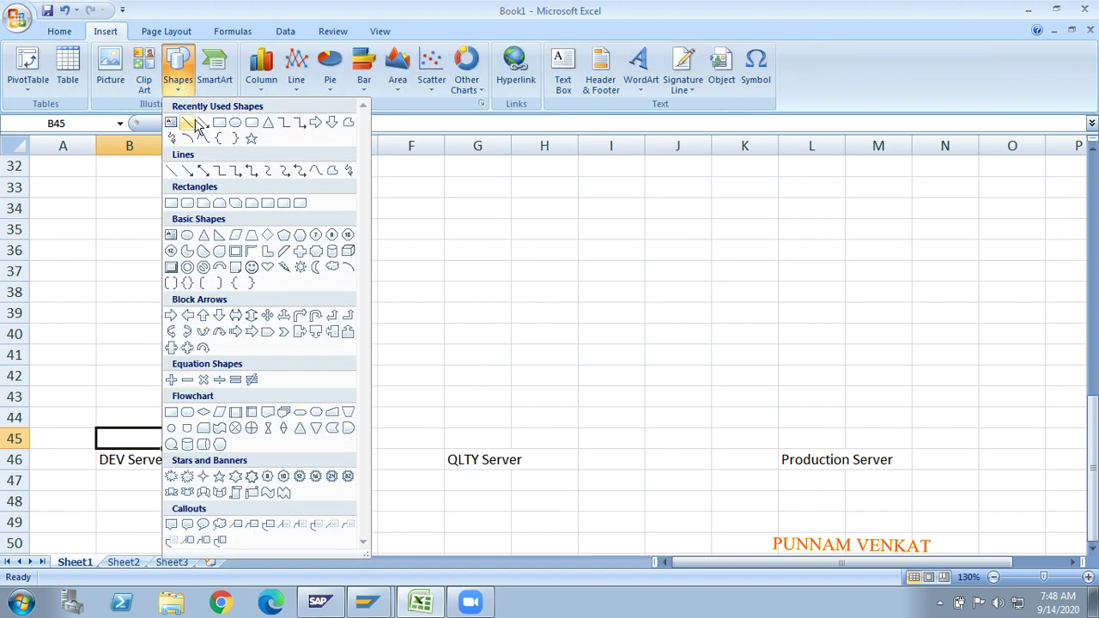
pyautogui.click(203, 122)
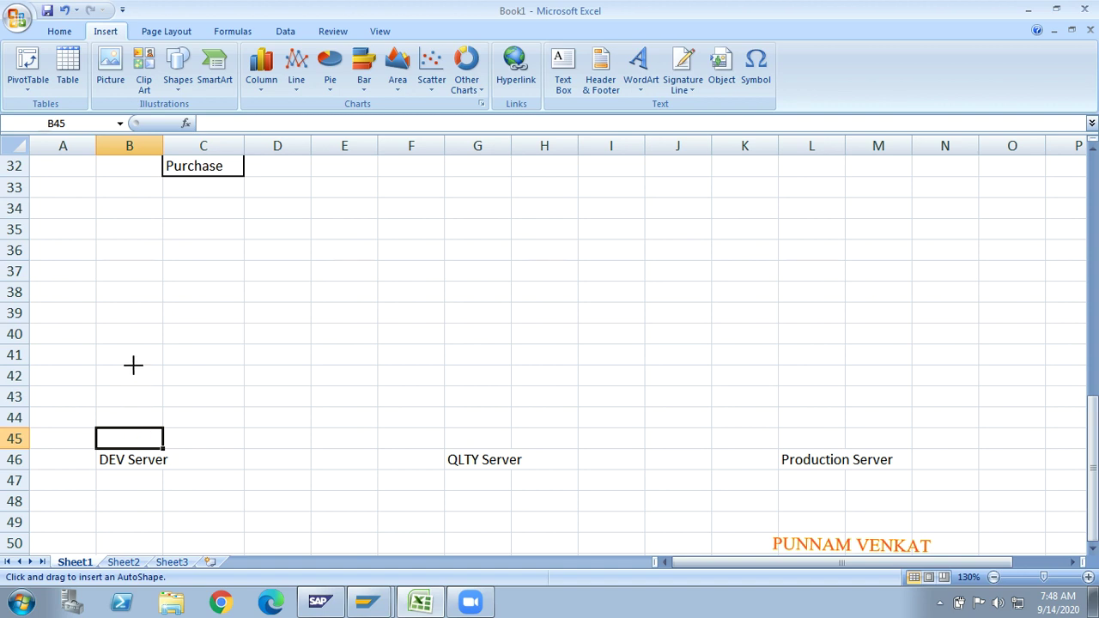
pyautogui.moveTo(135, 438); pyautogui.dragTo(133, 367)
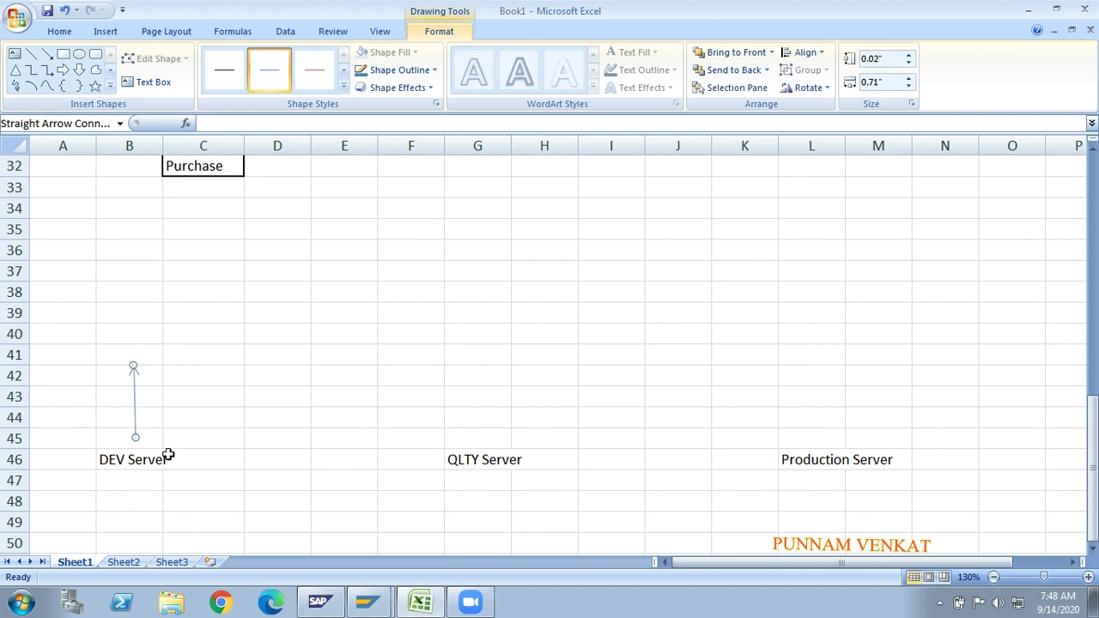
# Enter the label "Consulatant" in cell B39 above the upward arrow
pyautogui.click(122, 319)
pyautogui.write('Con')
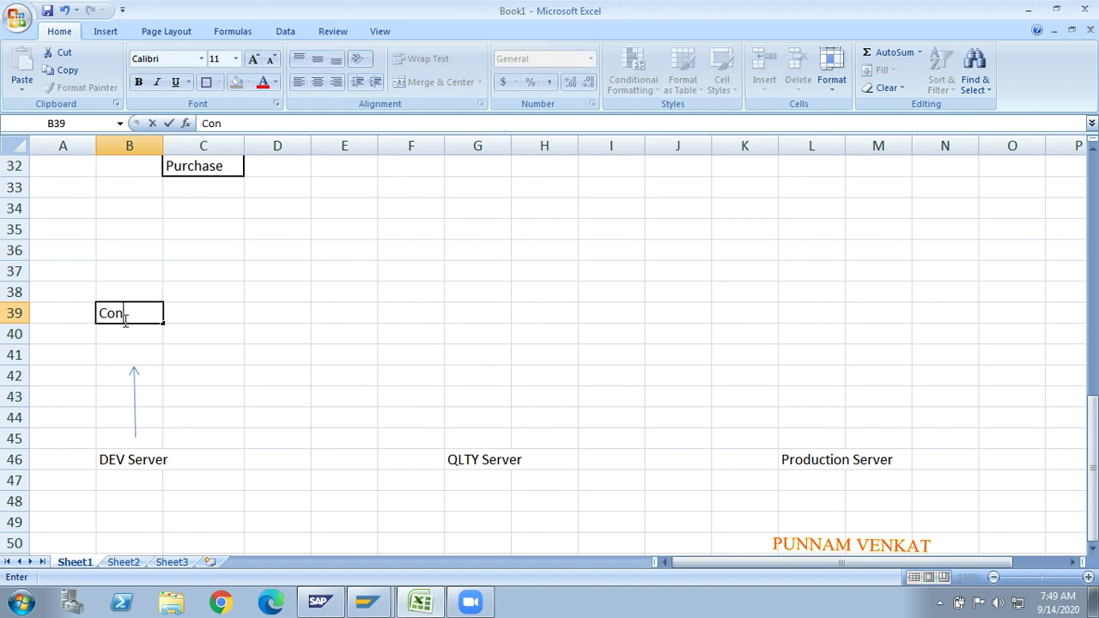
pyautogui.write('sulatant')
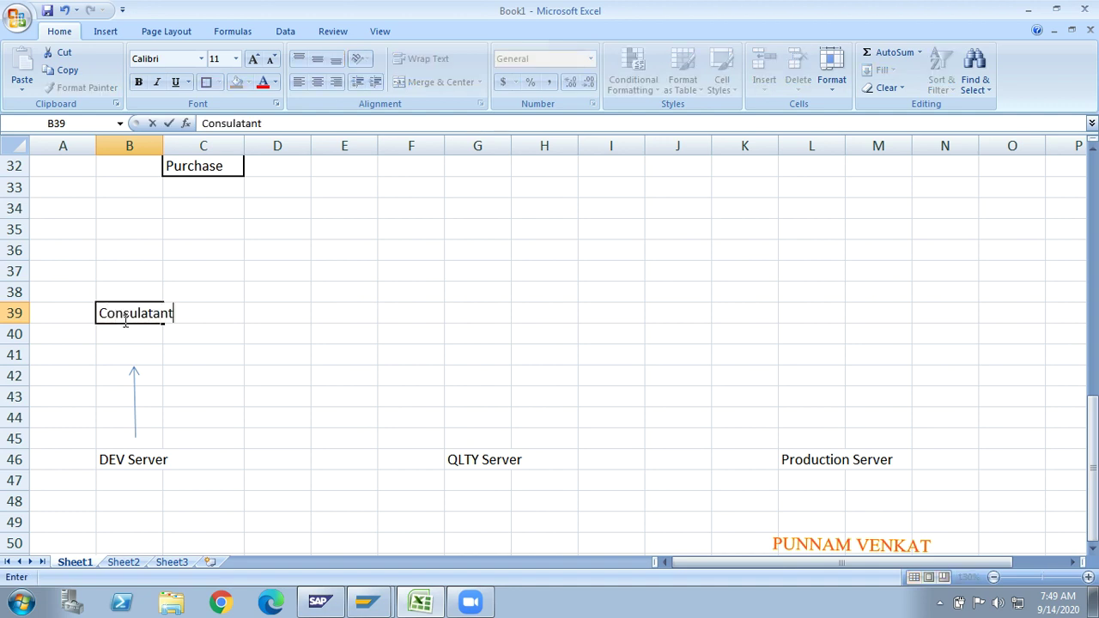
pyautogui.press('Tab')
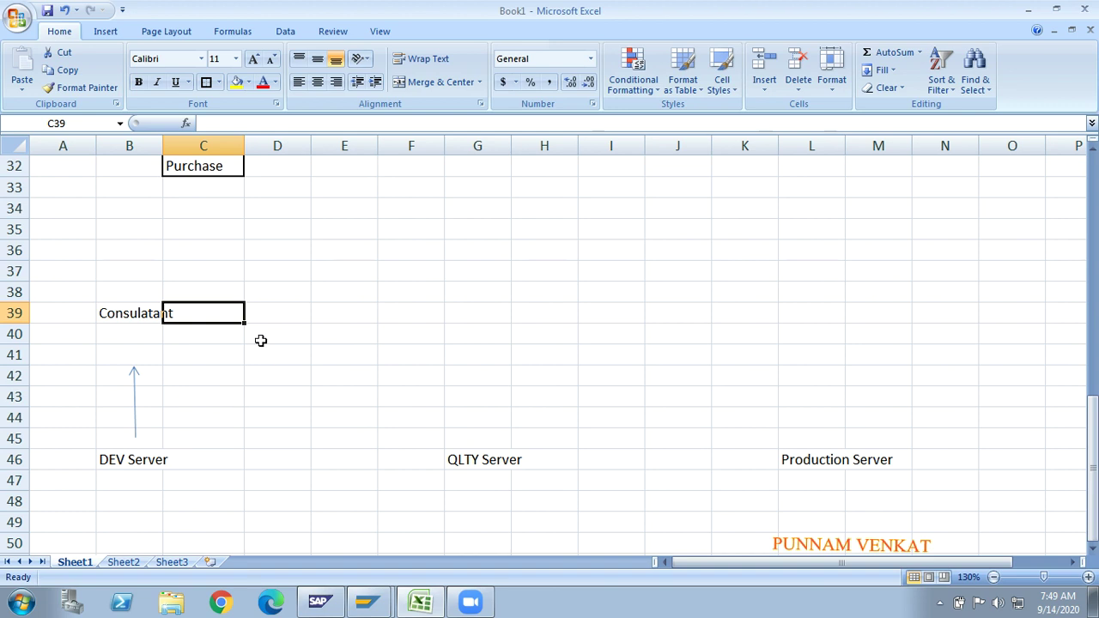
# Draw a horizontal straight arrow along row 46 from the DEV Server label to the QLTY Server label
pyautogui.click(110, 32)
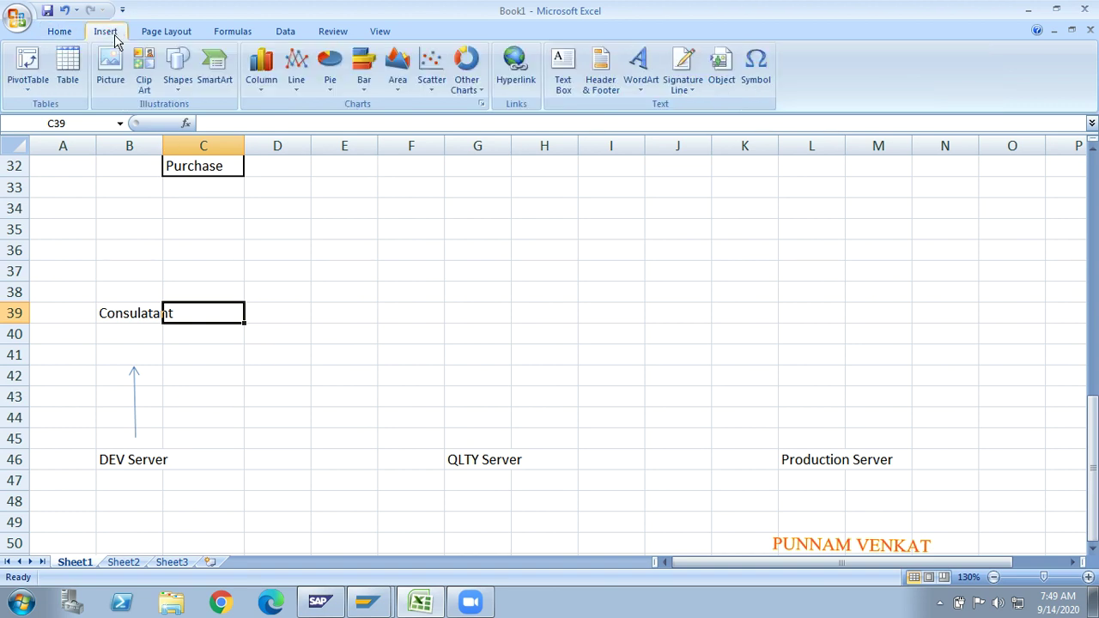
pyautogui.click(178, 89)
pyautogui.click(204, 126)
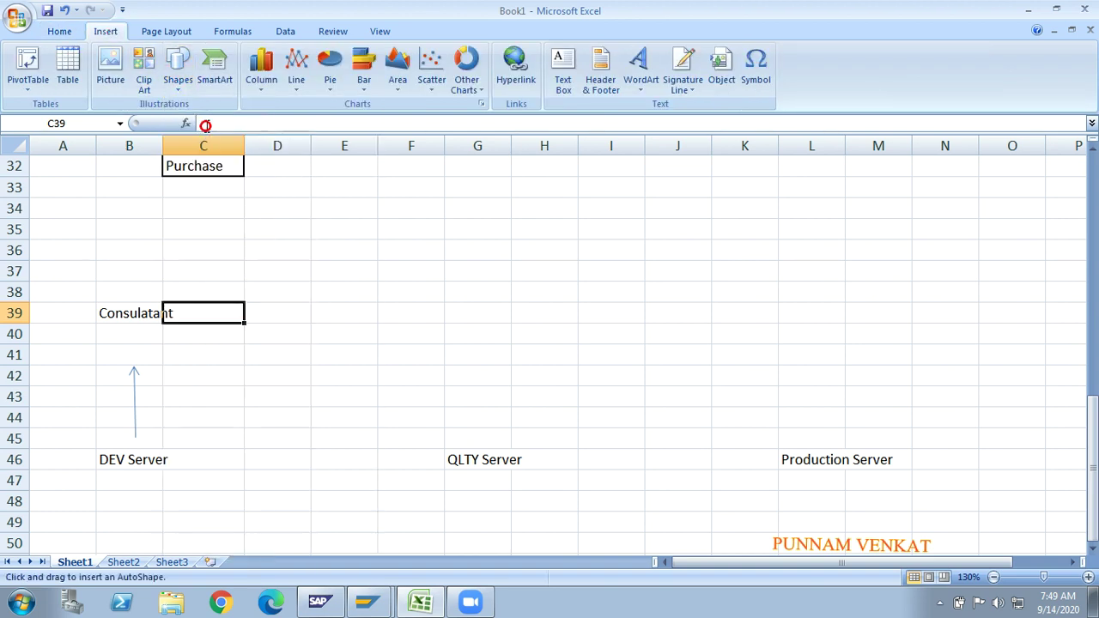
pyautogui.moveTo(181, 459); pyautogui.dragTo(421, 459)
pyautogui.click(341, 403)
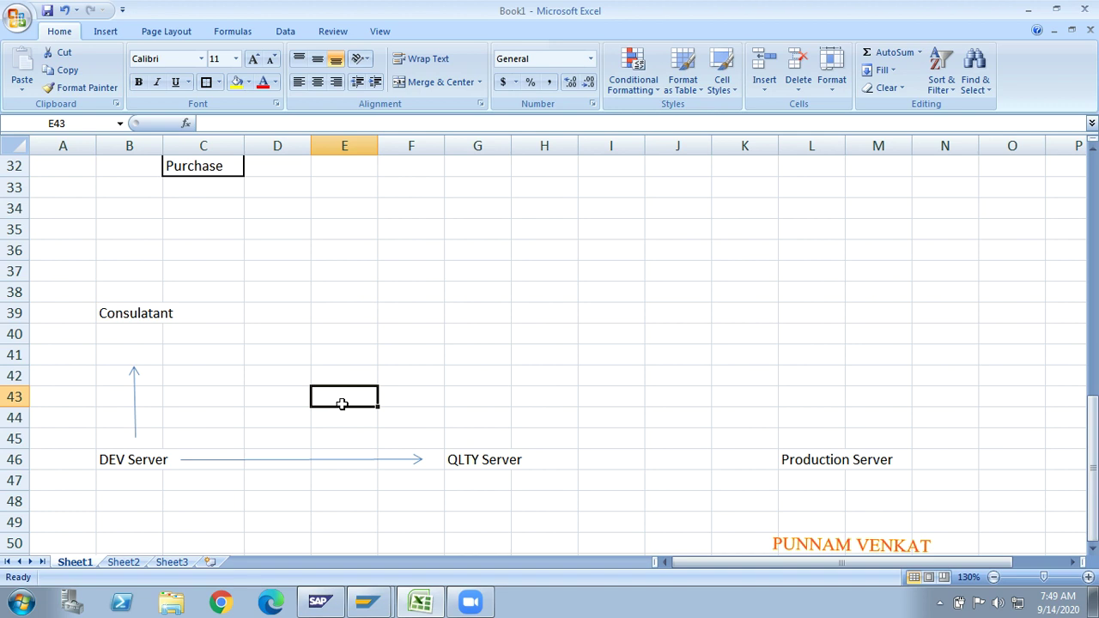
# Point out the DEV Server, QLTY Server and Consulatant cells in turn
pyautogui.click(143, 460)
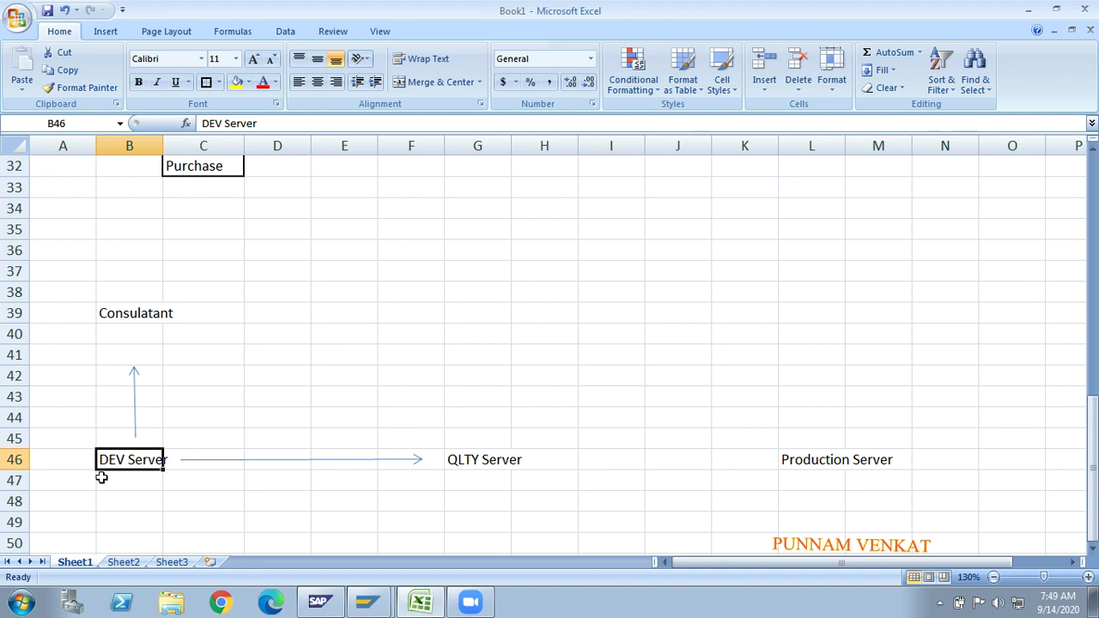
pyautogui.click(488, 461)
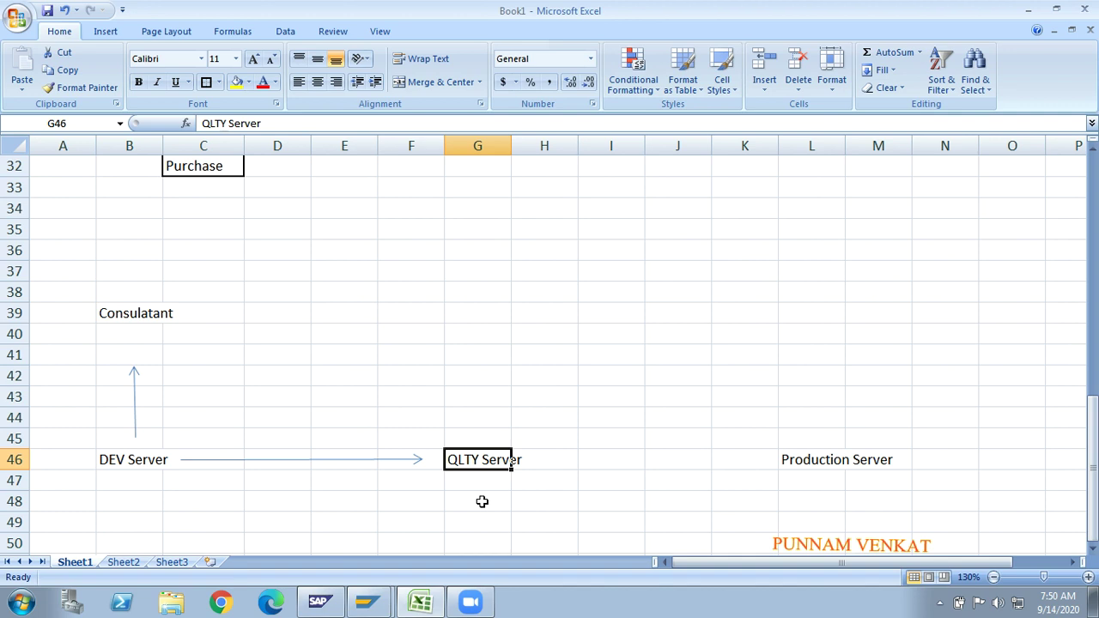
pyautogui.click(141, 319)
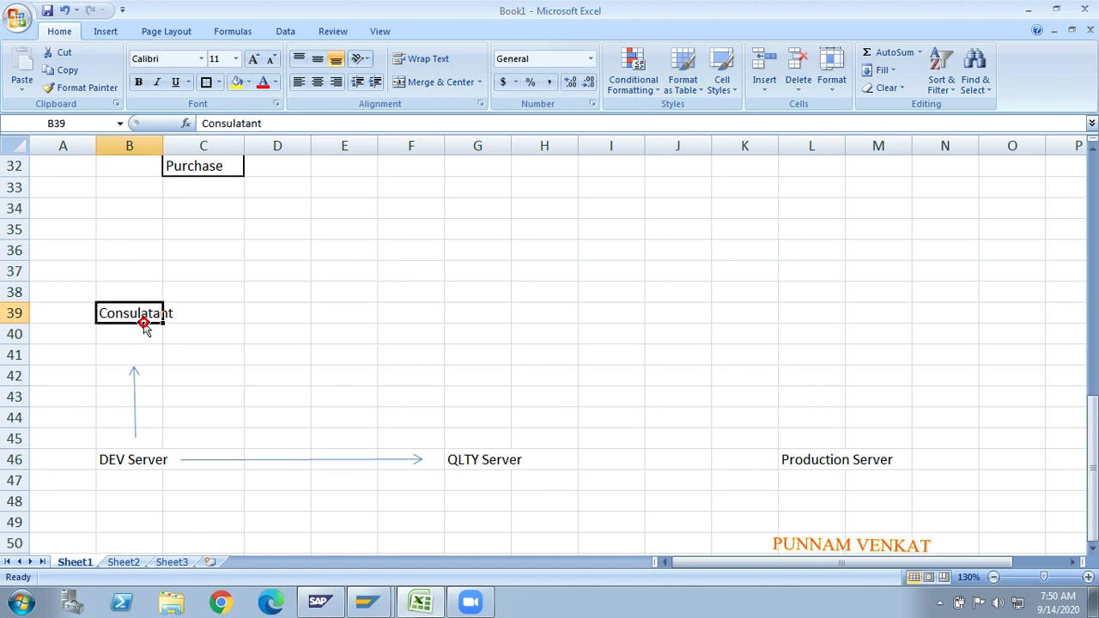
# Point out the DEV Server, QLTY Server and Production Server cells in turn
pyautogui.click(127, 458)
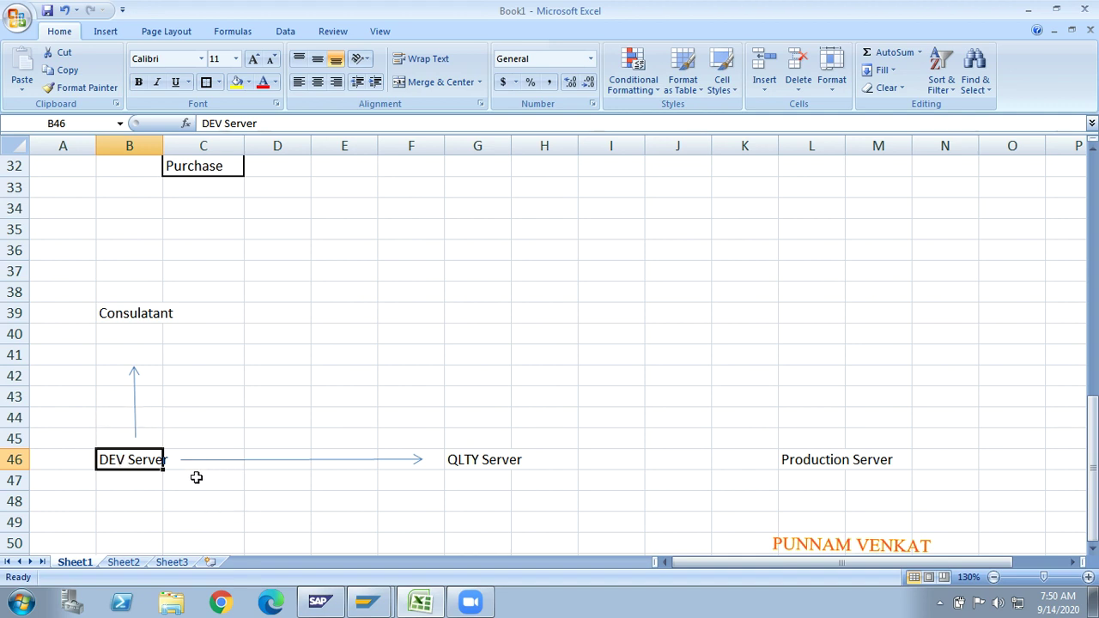
pyautogui.click(468, 461)
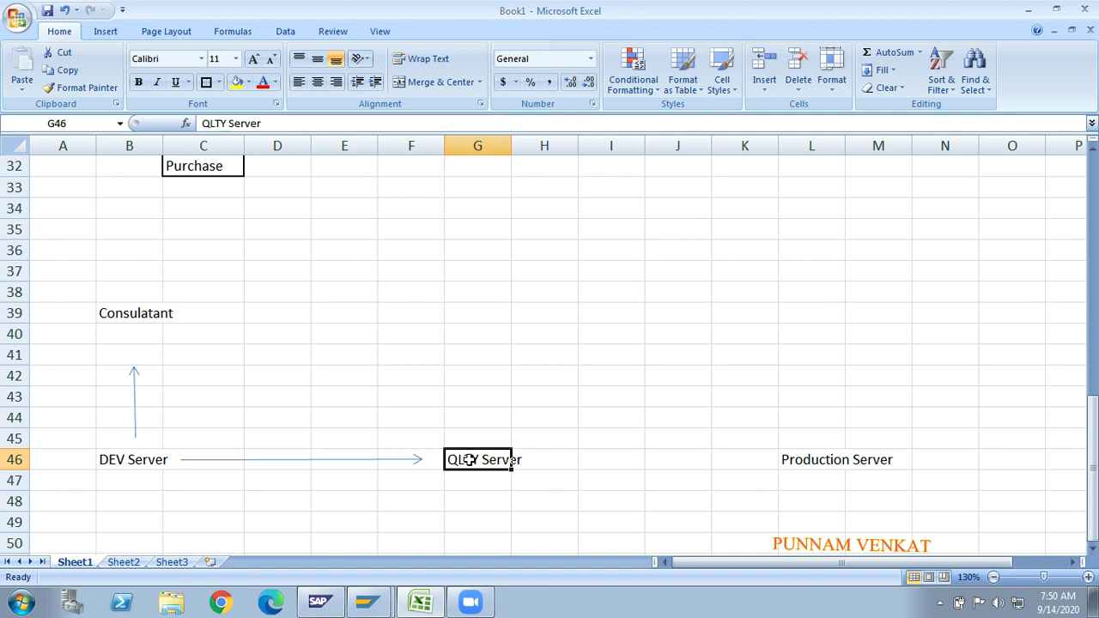
pyautogui.click(114, 461)
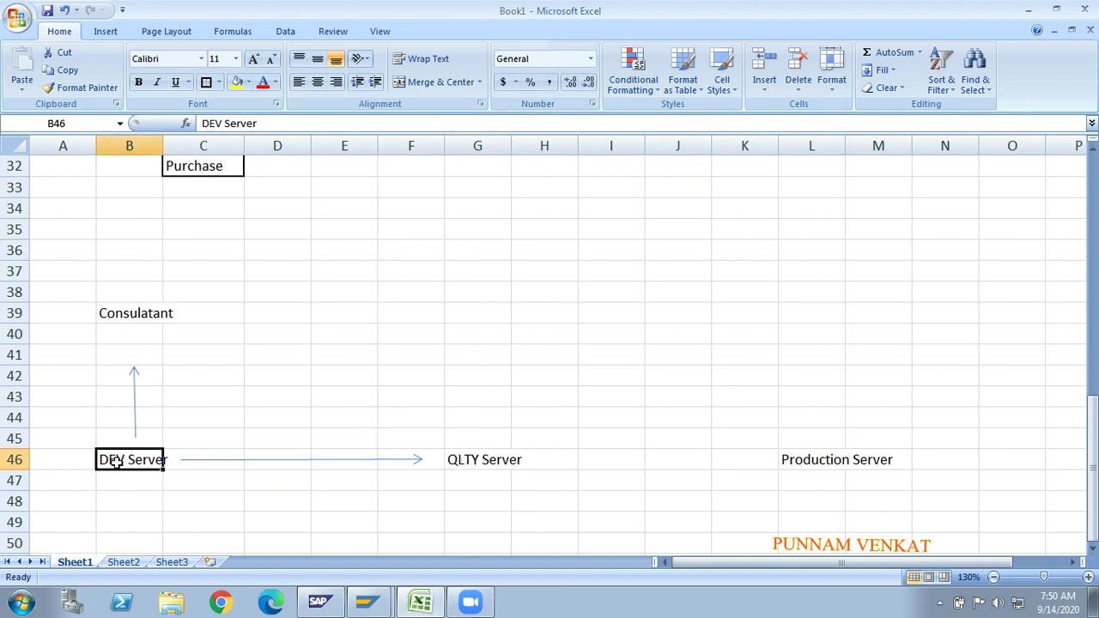
pyautogui.click(474, 464)
pyautogui.click(784, 462)
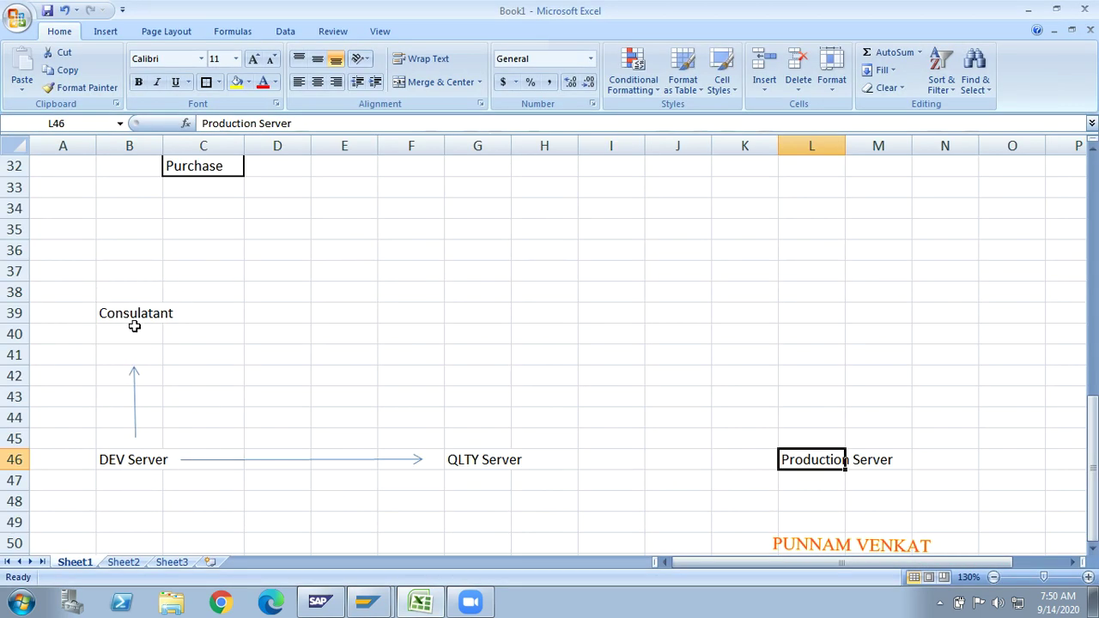
pyautogui.click(131, 465)
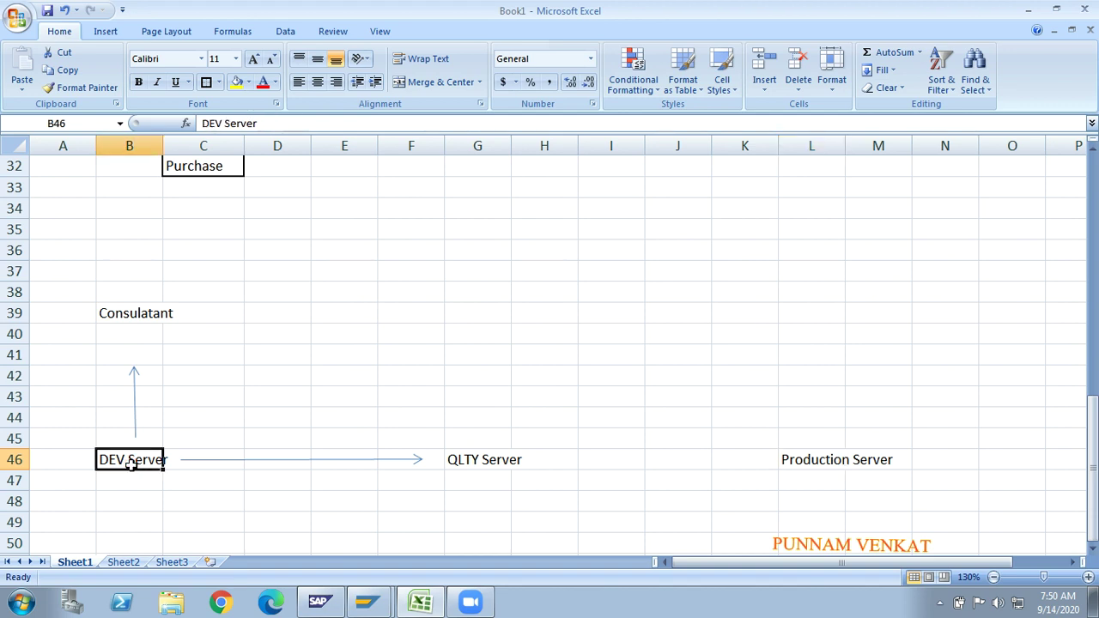
pyautogui.click(467, 463)
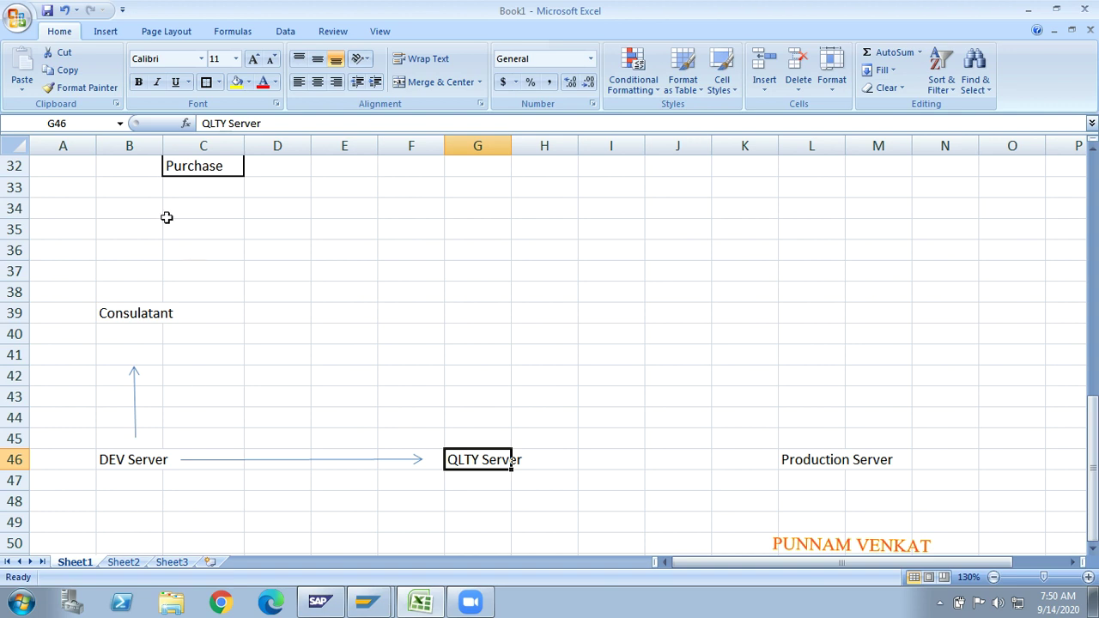
# Enter the label "TR" in cell D45 above the arrow between DEV Server and QLTY Server
pyautogui.click(107, 32)
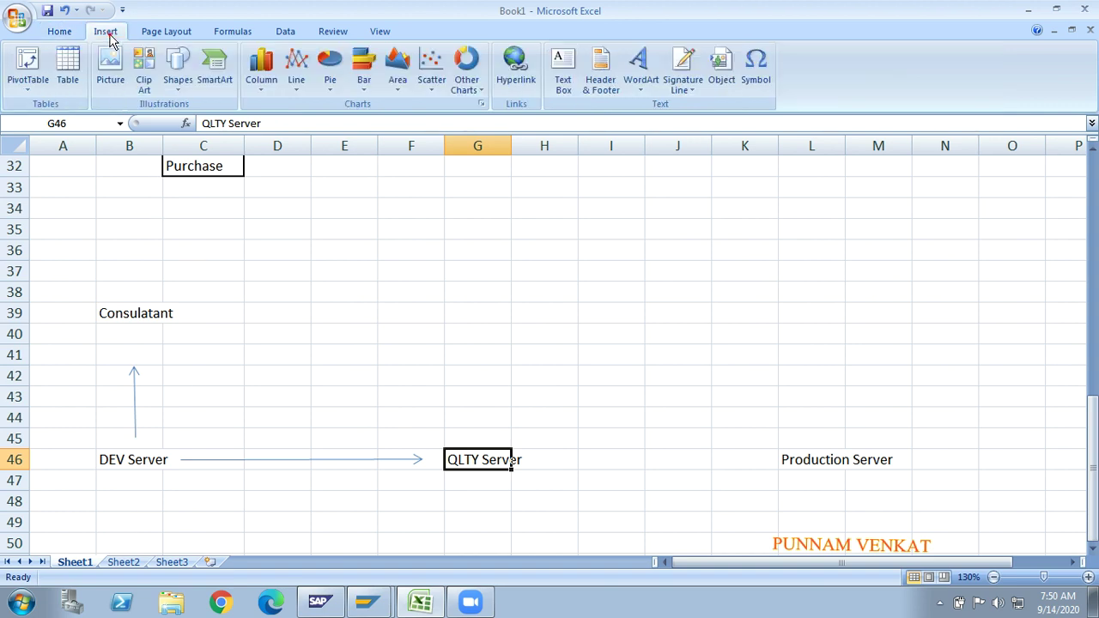
pyautogui.click(225, 439)
pyautogui.click(279, 438)
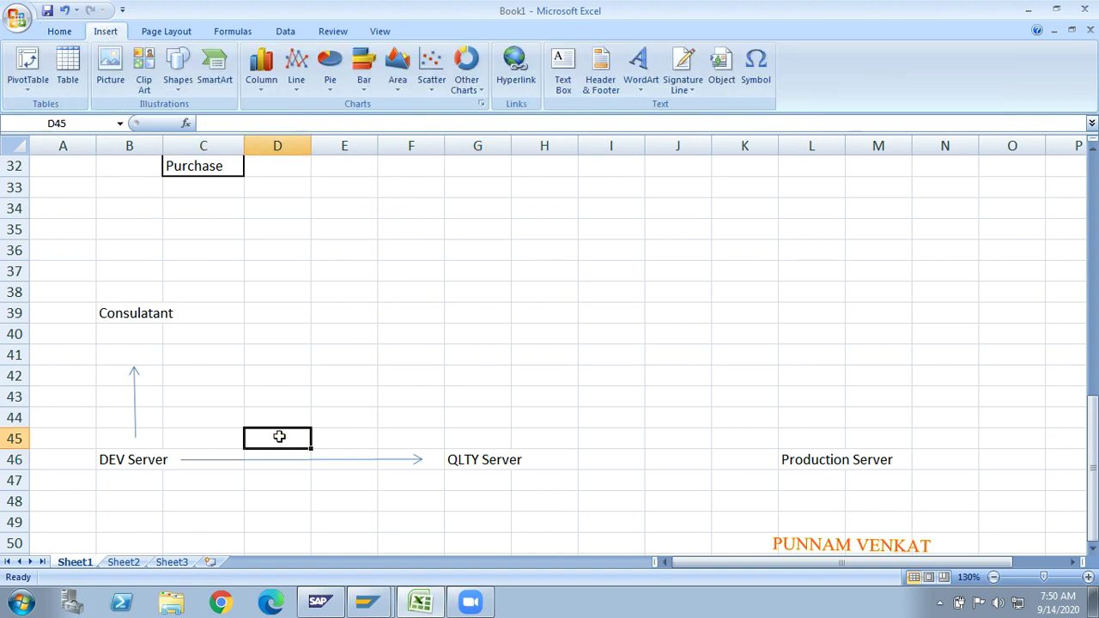
pyautogui.write('TR')
pyautogui.press('Return')
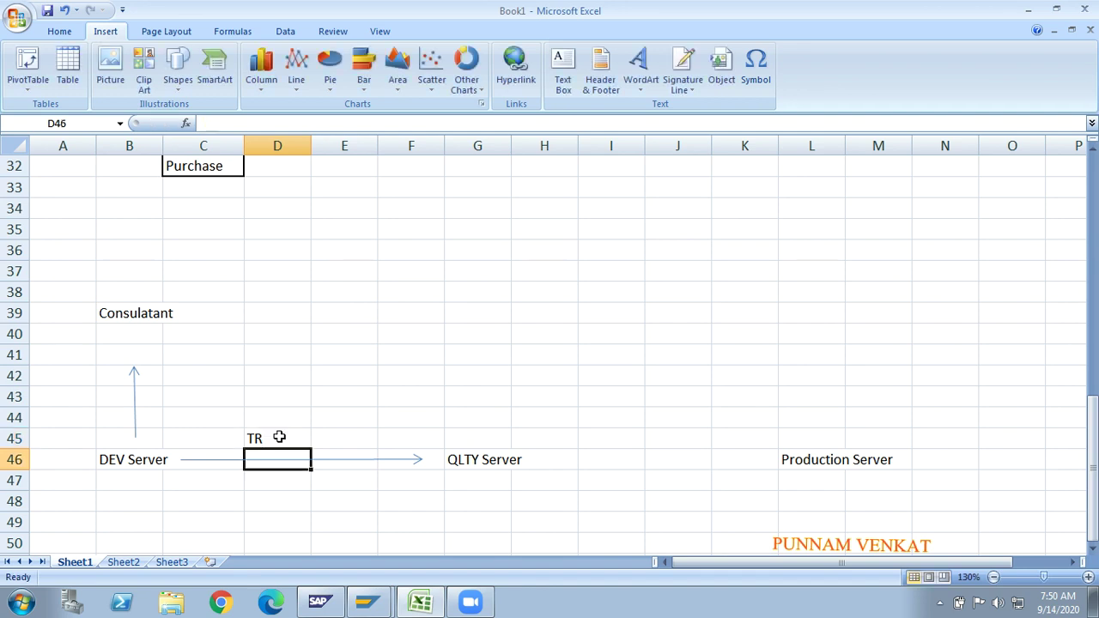
pyautogui.click(272, 437)
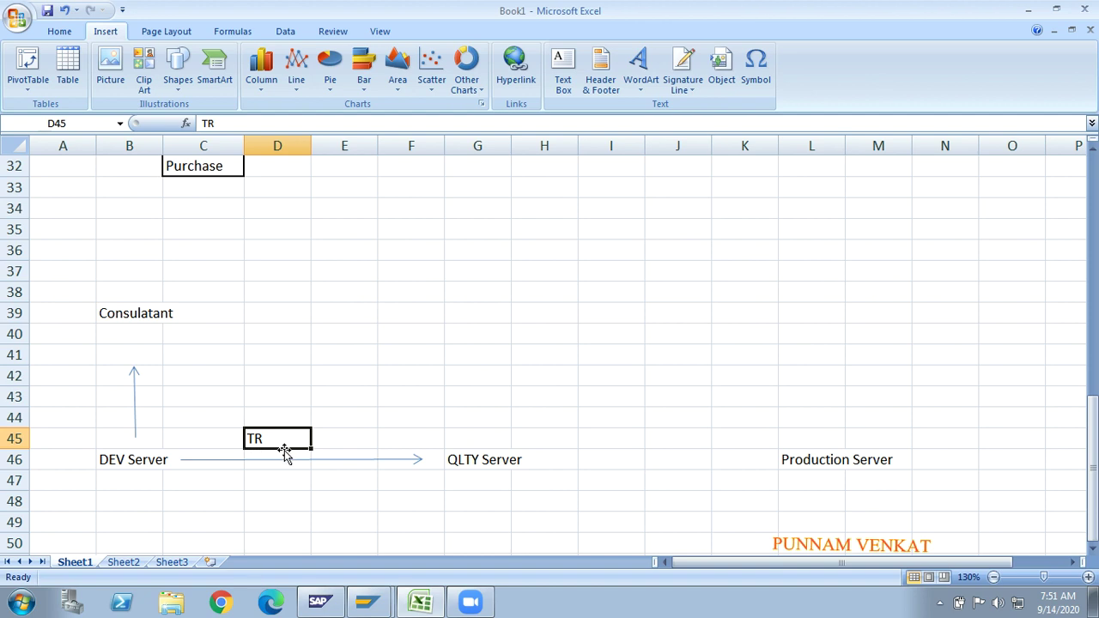
# Draw a straight arrow about 1.14 inches long pointing upward from the QLTY Server label to row 40
pyautogui.click(139, 463)
pyautogui.click(464, 462)
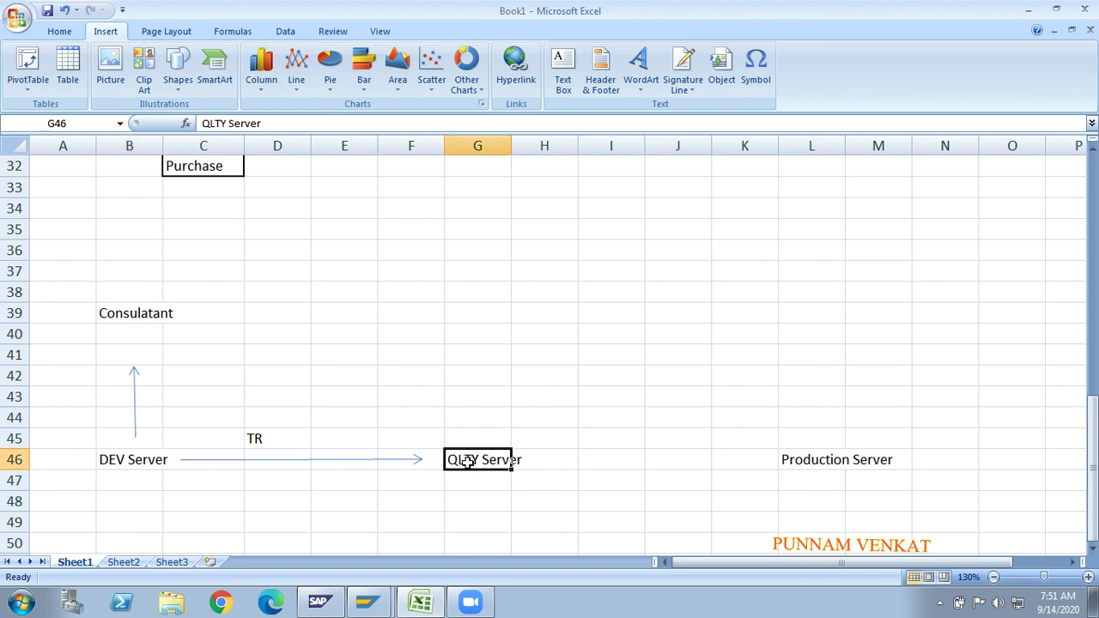
pyautogui.click(180, 86)
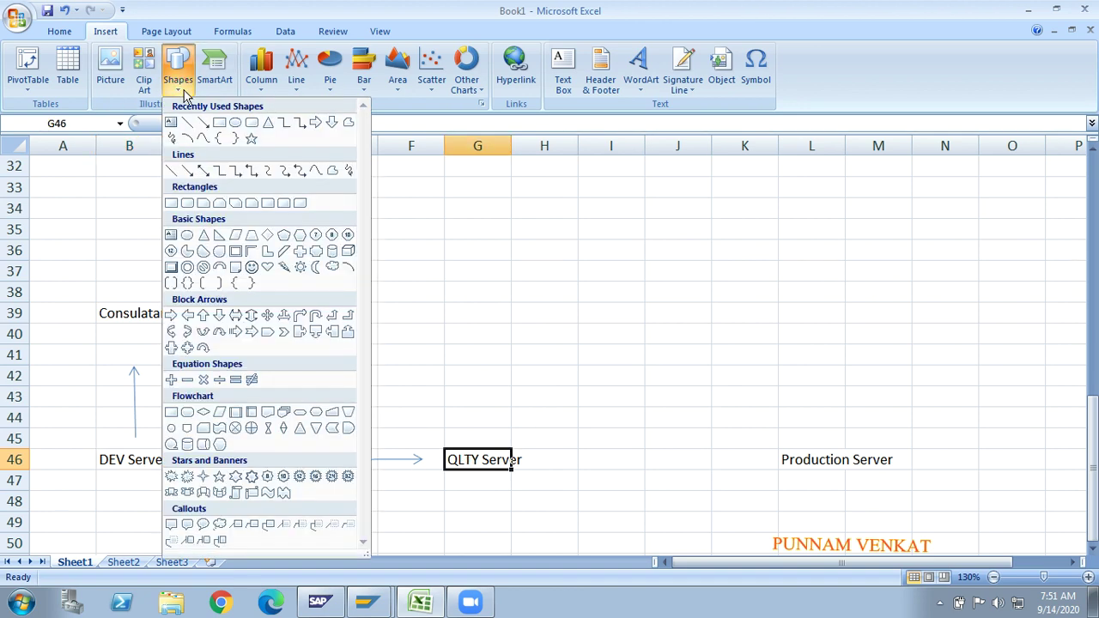
pyautogui.click(205, 123)
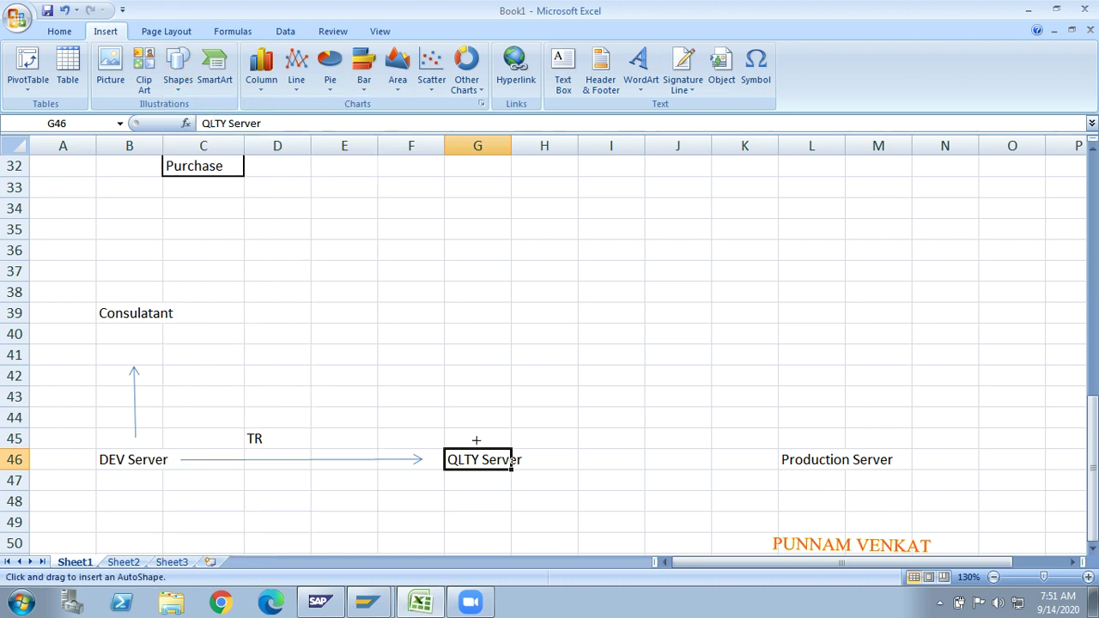
pyautogui.moveTo(476, 423); pyautogui.dragTo(474, 326)
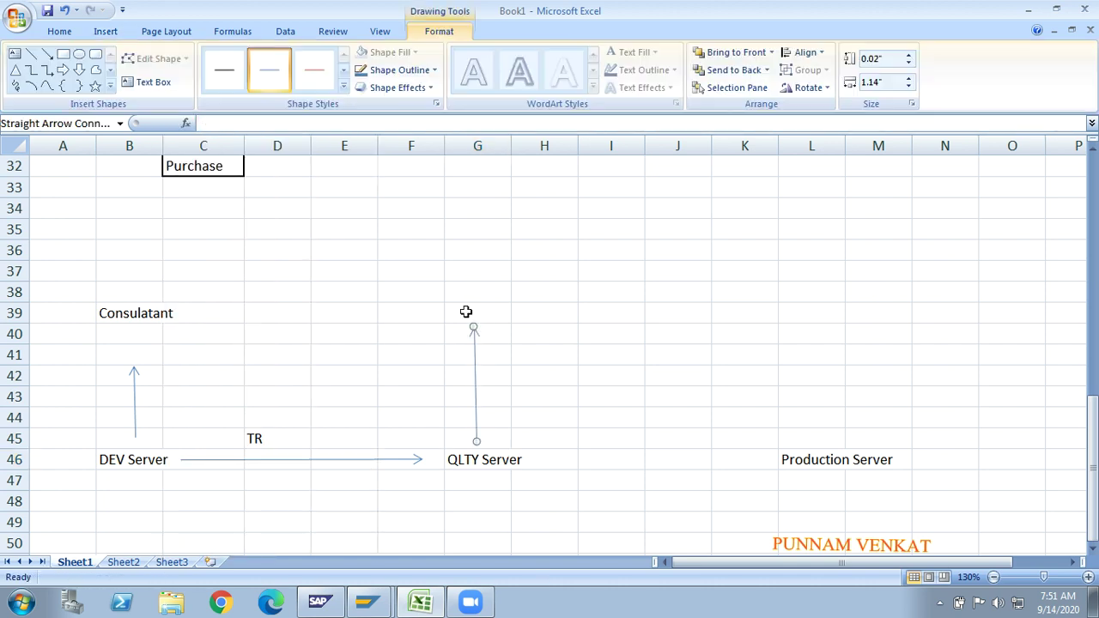
# Enter the label "Testing" in cell G39 above the QLTY Server's upward arrow
pyautogui.click(465, 309)
pyautogui.write('TEST')
pyautogui.press('BackSpace')
pyautogui.press('BackSpace')
pyautogui.press('BackSpace')
pyautogui.press('BackSpace')
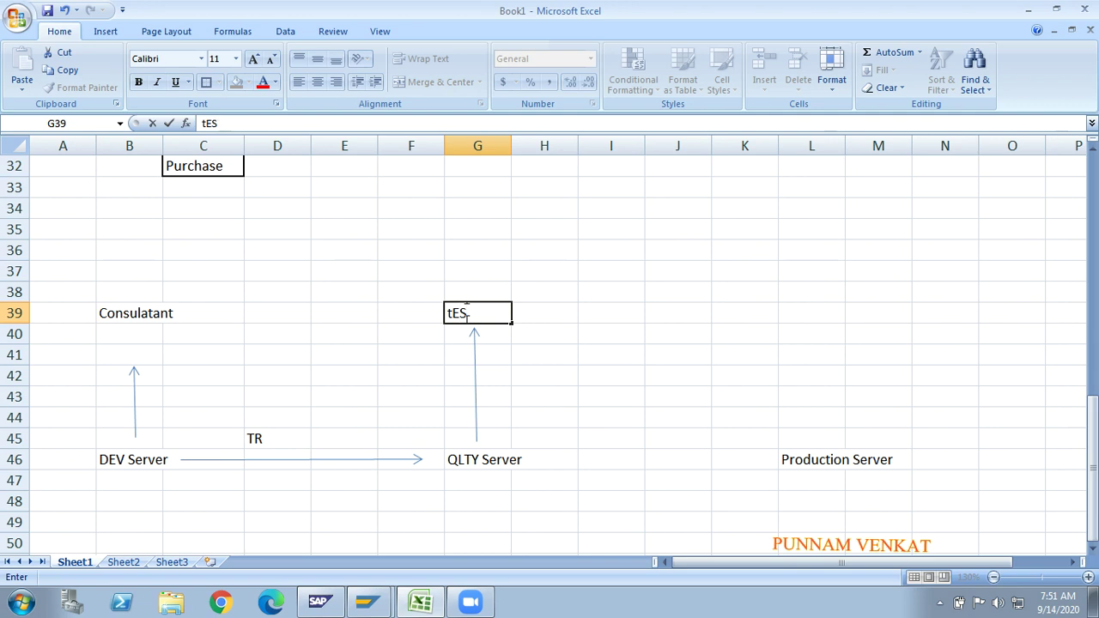
pyautogui.write('Testing')
pyautogui.press('Return')
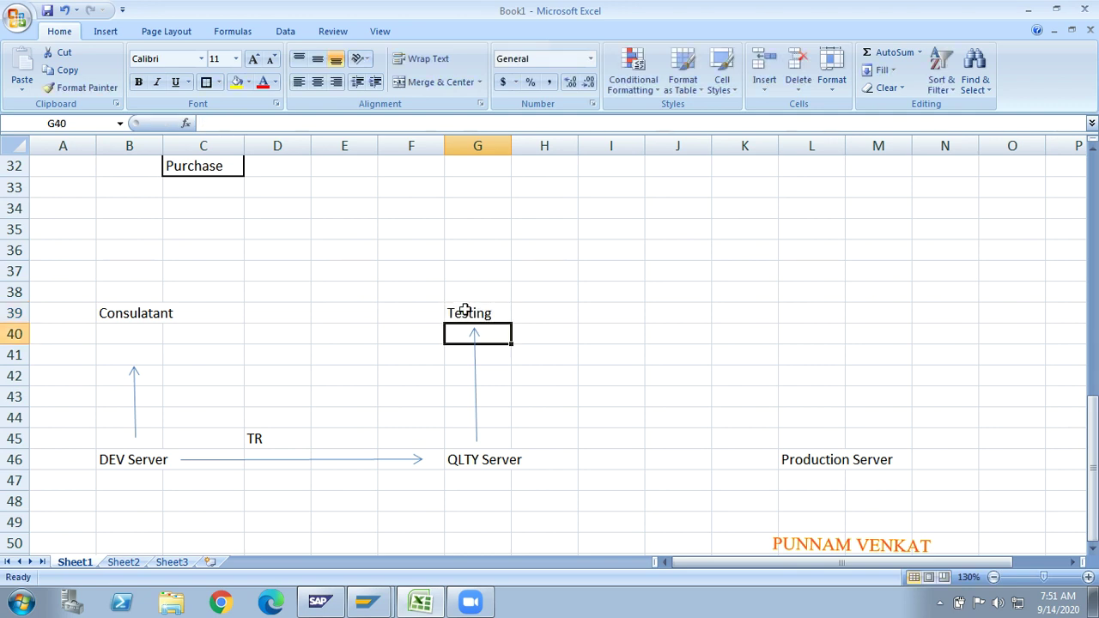
# Draw a horizontal straight arrow about 2.32 inches long along row 46 from the QLTY Server label to the Production Server label
pyautogui.click(253, 444)
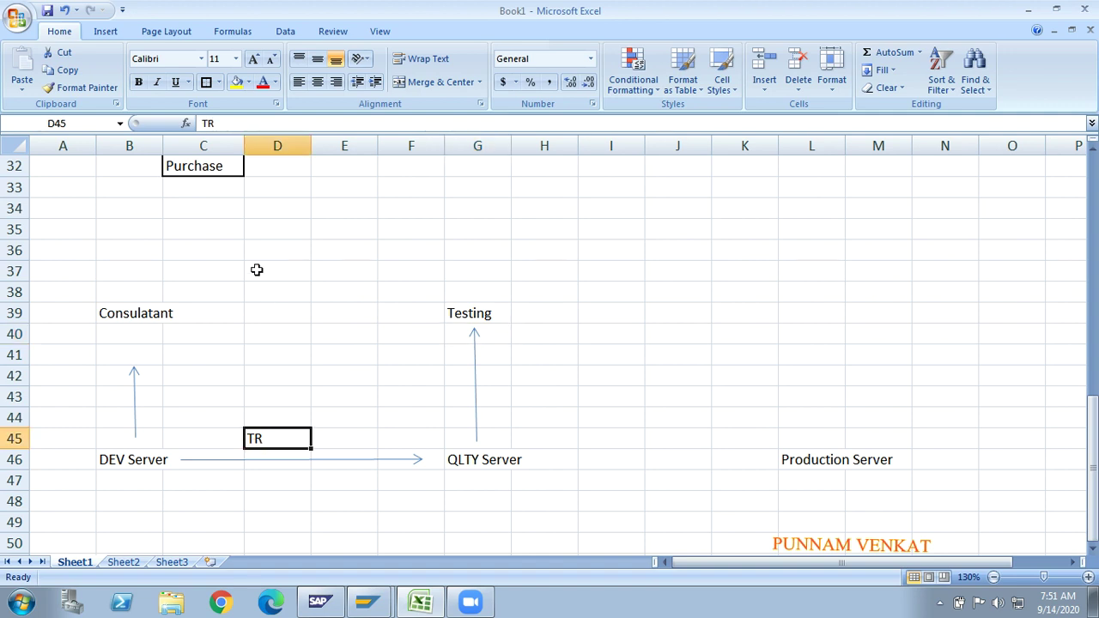
pyautogui.click(105, 31)
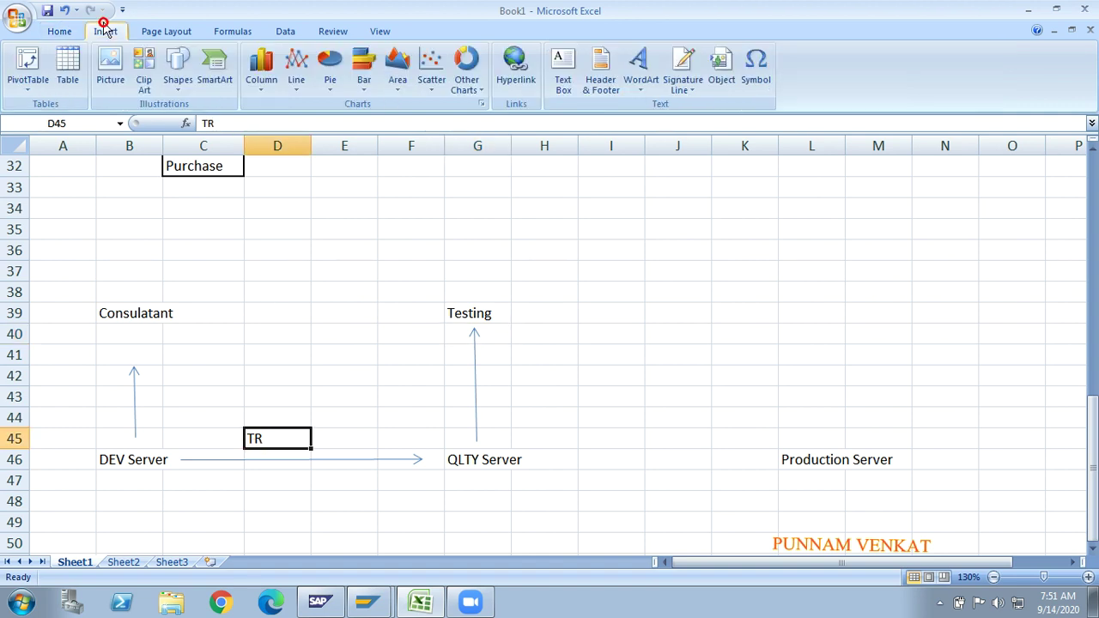
pyautogui.click(178, 79)
pyautogui.click(200, 121)
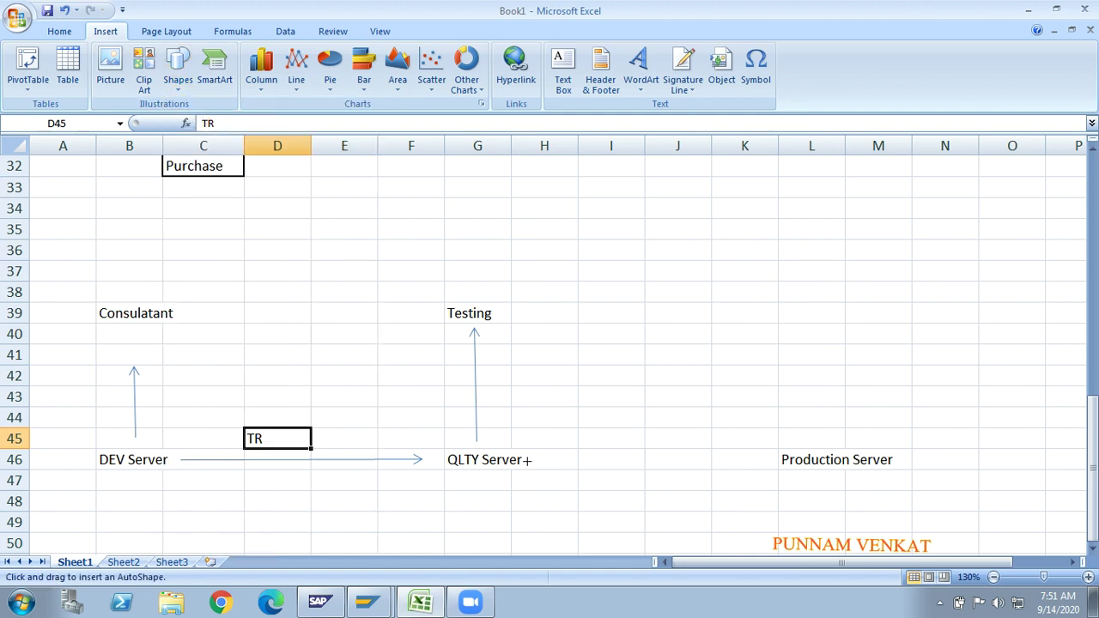
pyautogui.moveTo(663, 460); pyautogui.dragTo(759, 460)
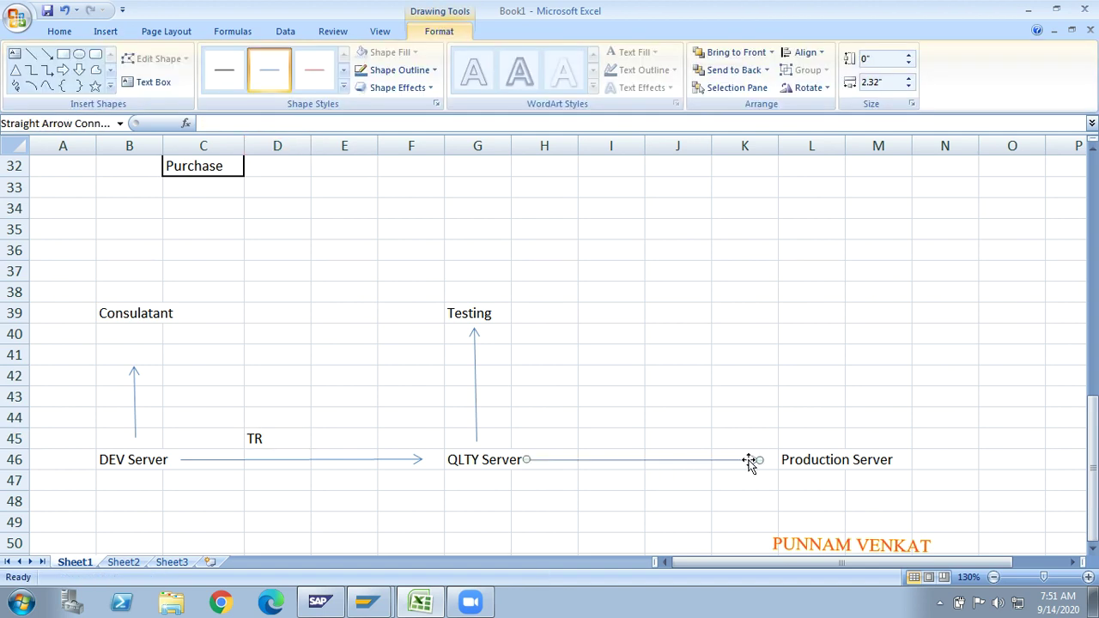
pyautogui.click(489, 477)
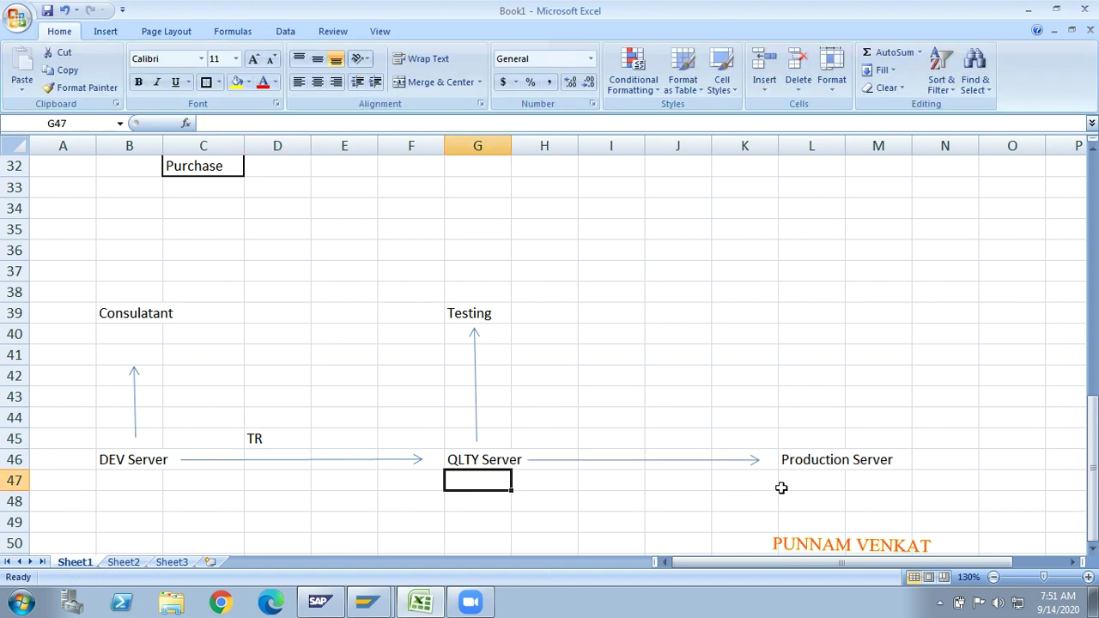
# Enter the label "TR" in cell I45 above the arrow between QLTY Server and Production Server
pyautogui.click(815, 473)
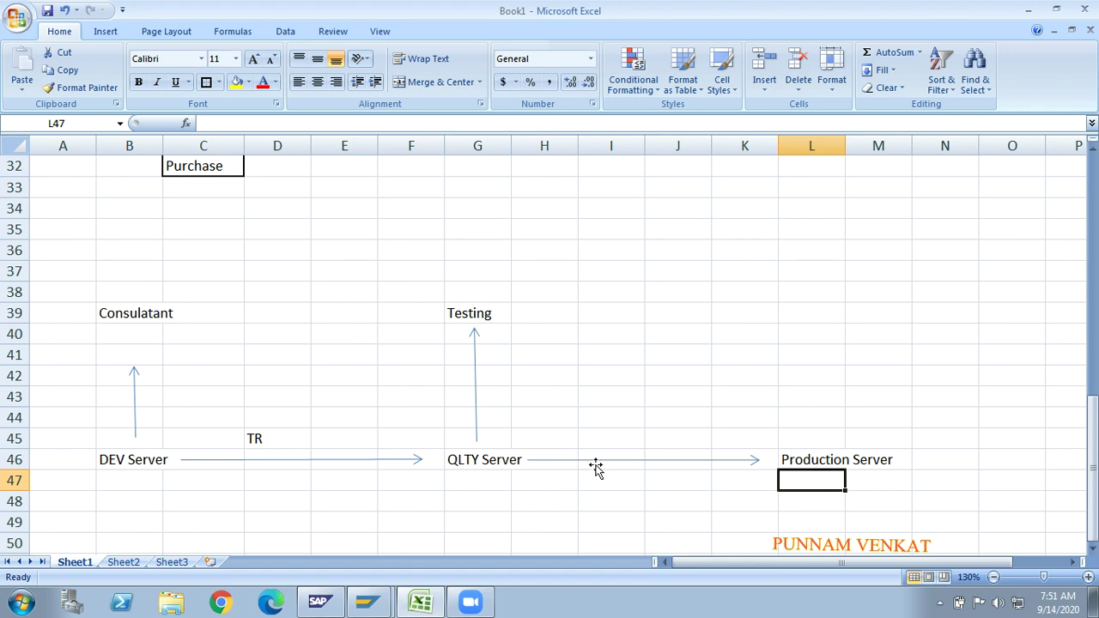
pyautogui.click(603, 438)
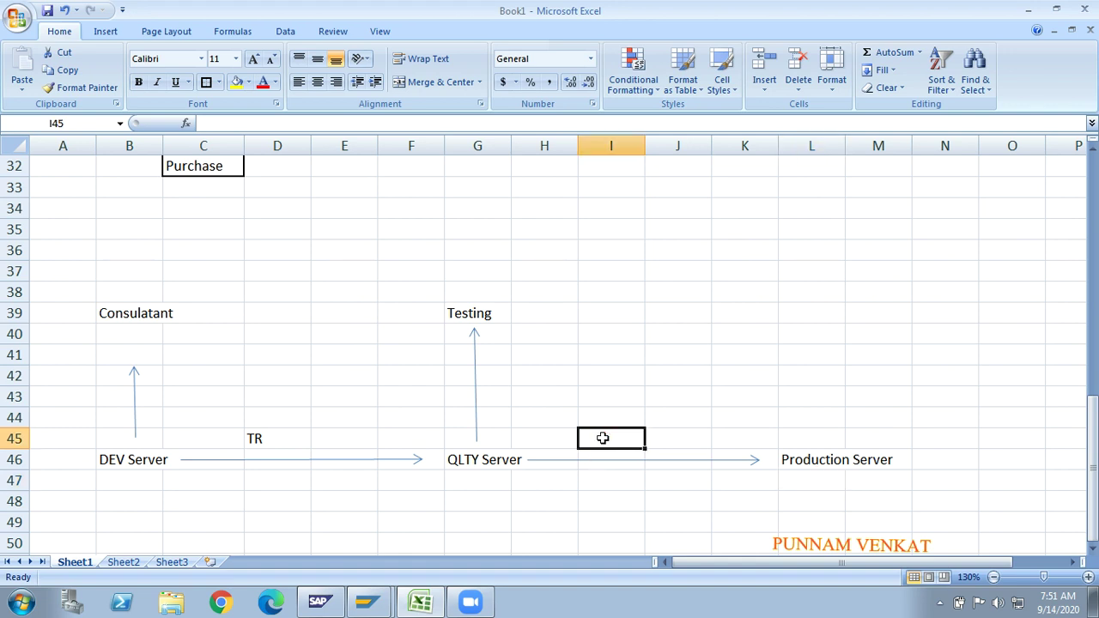
pyautogui.write('TR')
pyautogui.press('Return')
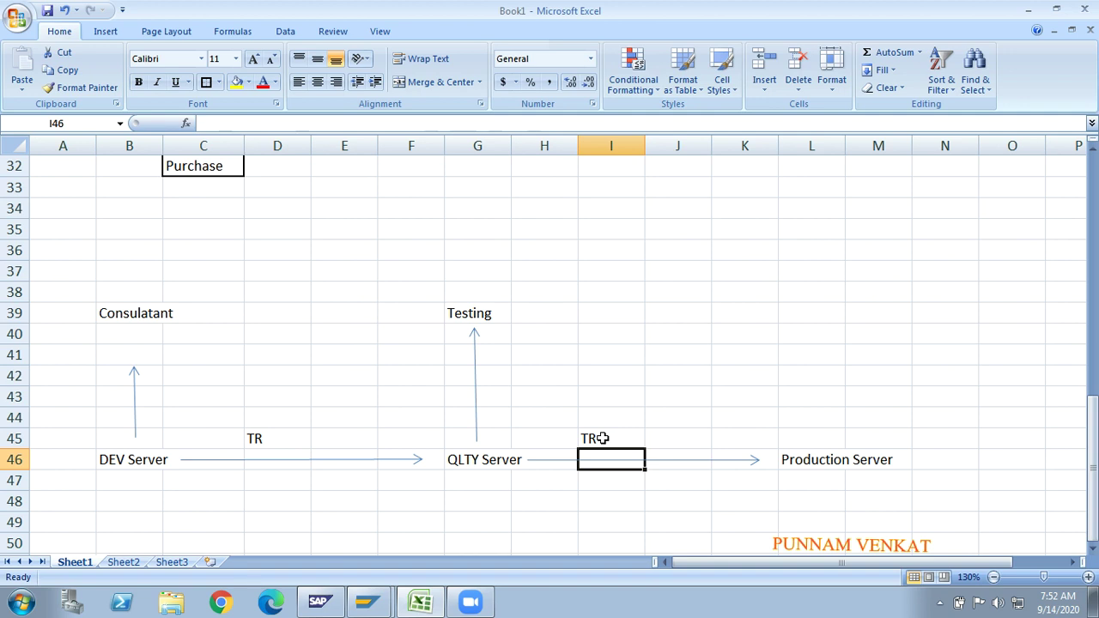
# Draw a straight arrow about 1.14 inches long pointing upward from the Production Server label to row 40
pyautogui.click(494, 456)
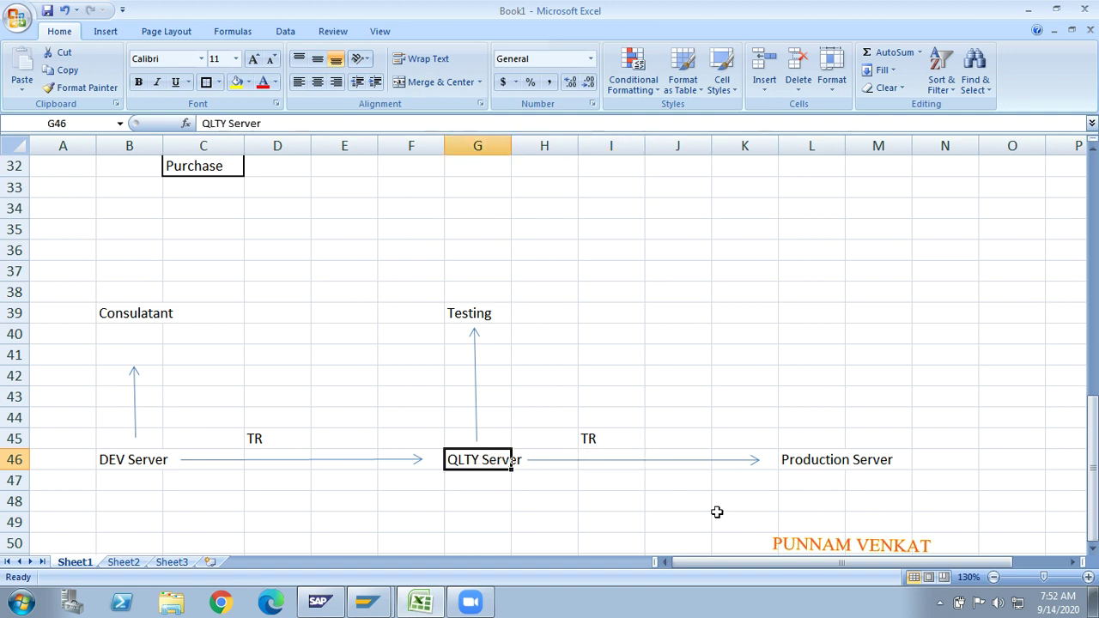
pyautogui.click(819, 462)
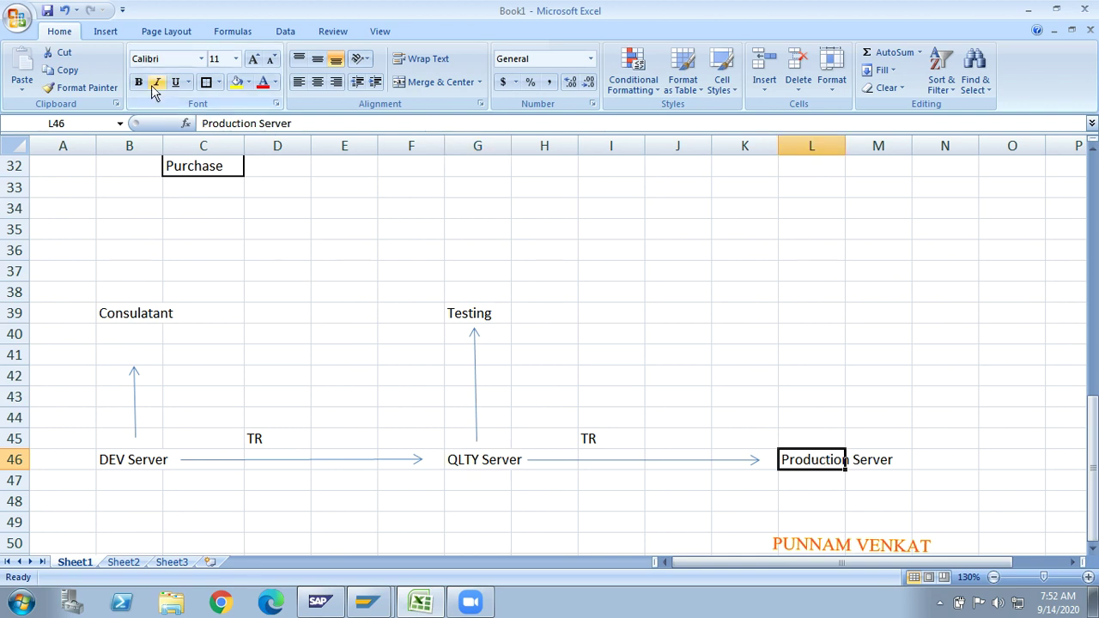
pyautogui.click(104, 34)
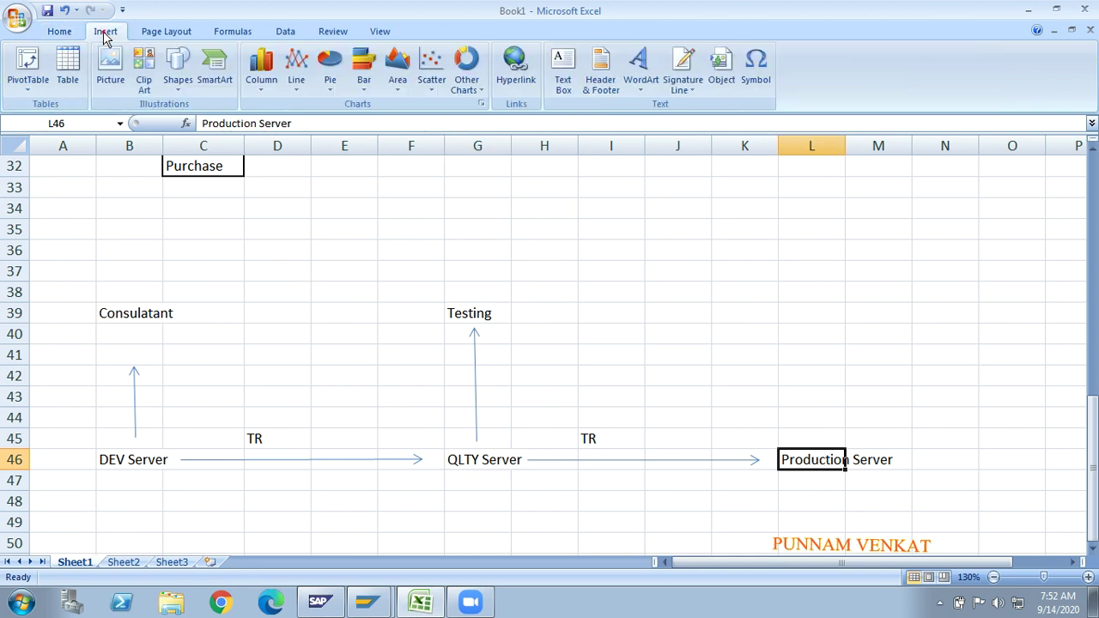
pyautogui.click(184, 83)
pyautogui.click(204, 124)
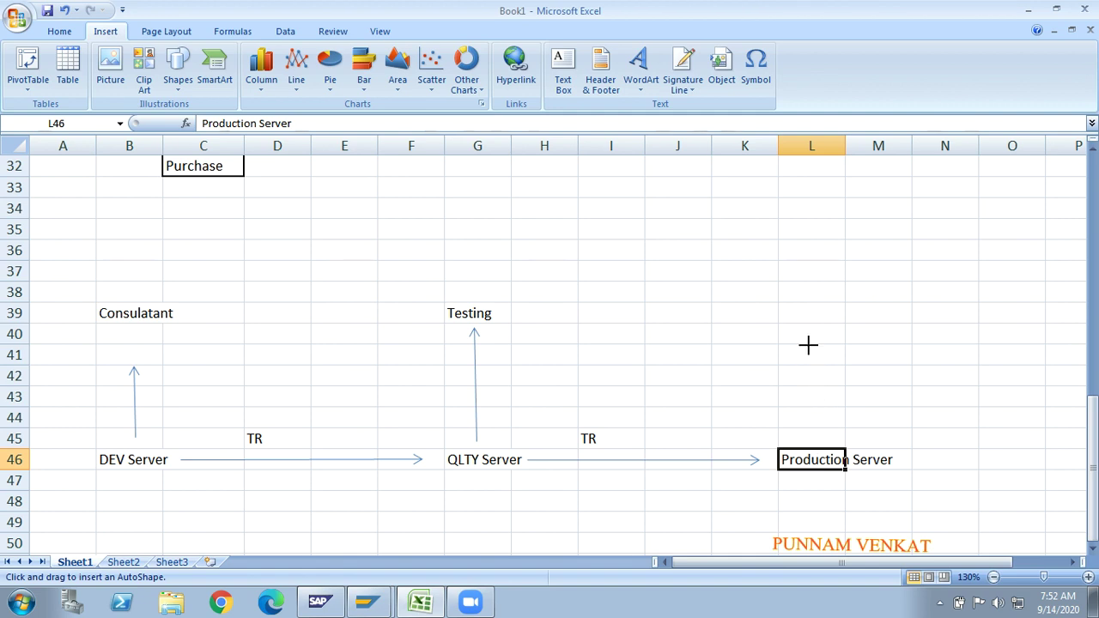
pyautogui.moveTo(816, 320); pyautogui.dragTo(819, 332)
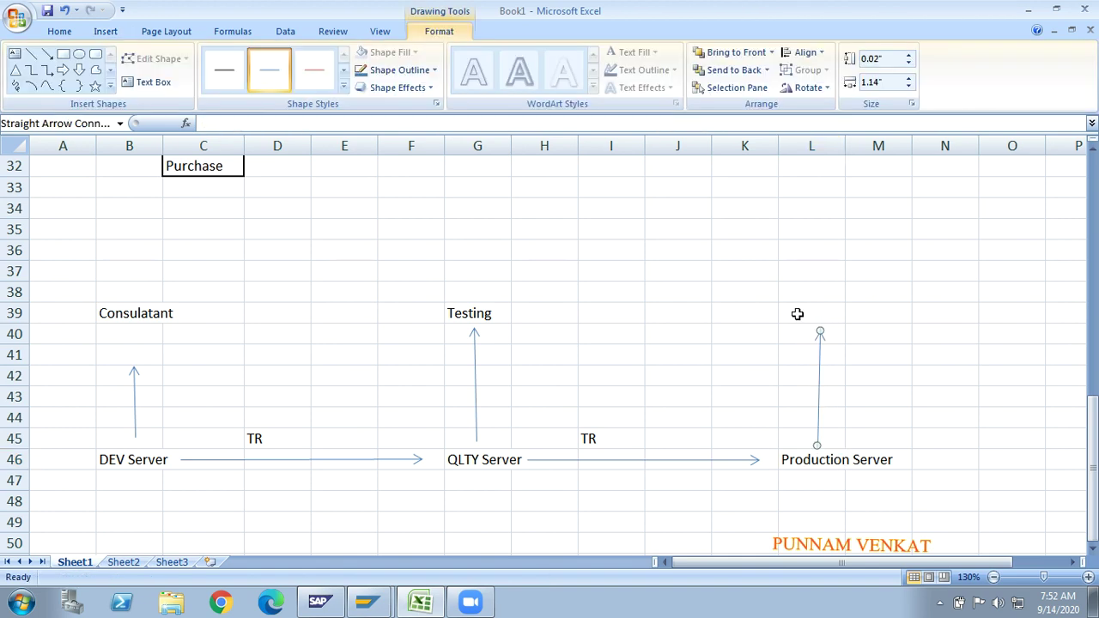
# Enter the label "End user" in cell L39 above the Production Server's upward arrow
pyautogui.click(797, 312)
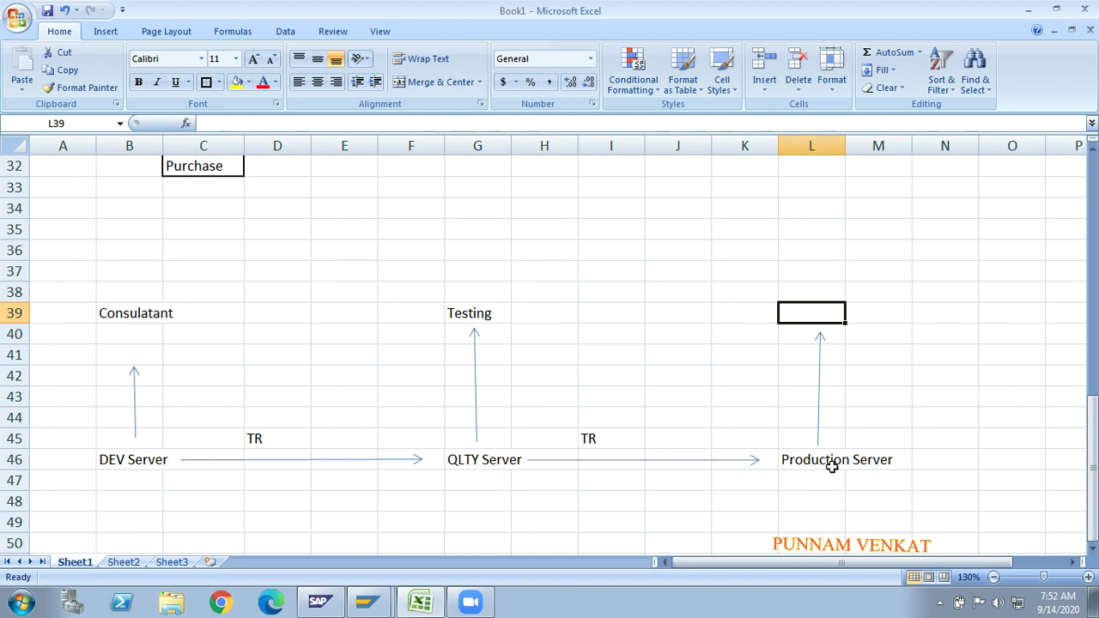
pyautogui.write('eN')
pyautogui.press('BackSpace')
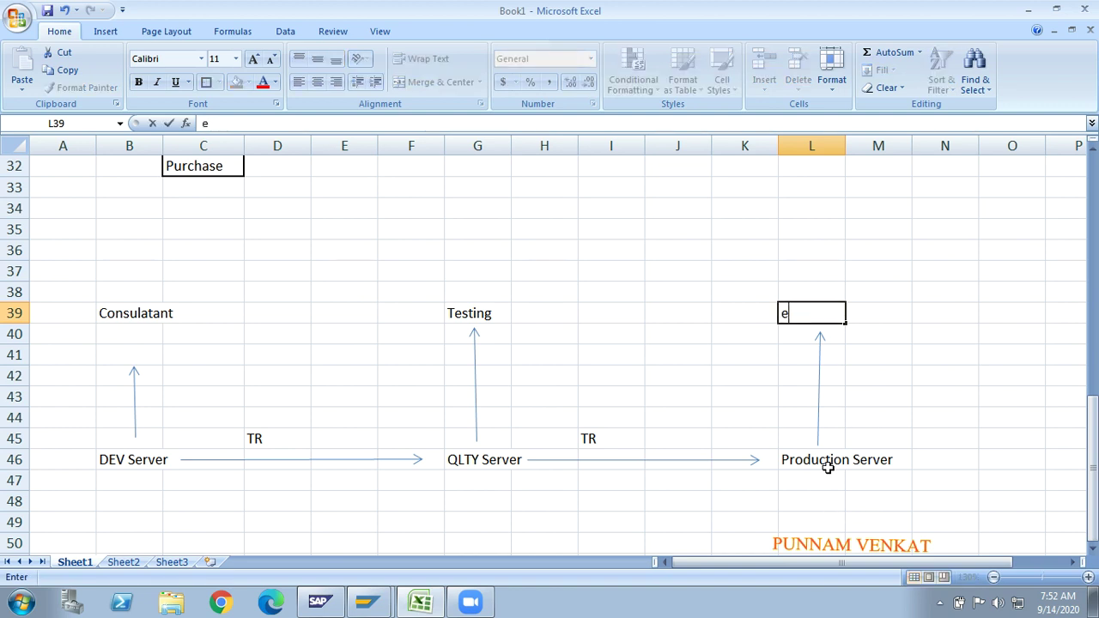
pyautogui.press('BackSpace')
pyautogui.write('E')
pyautogui.click(586, 129)
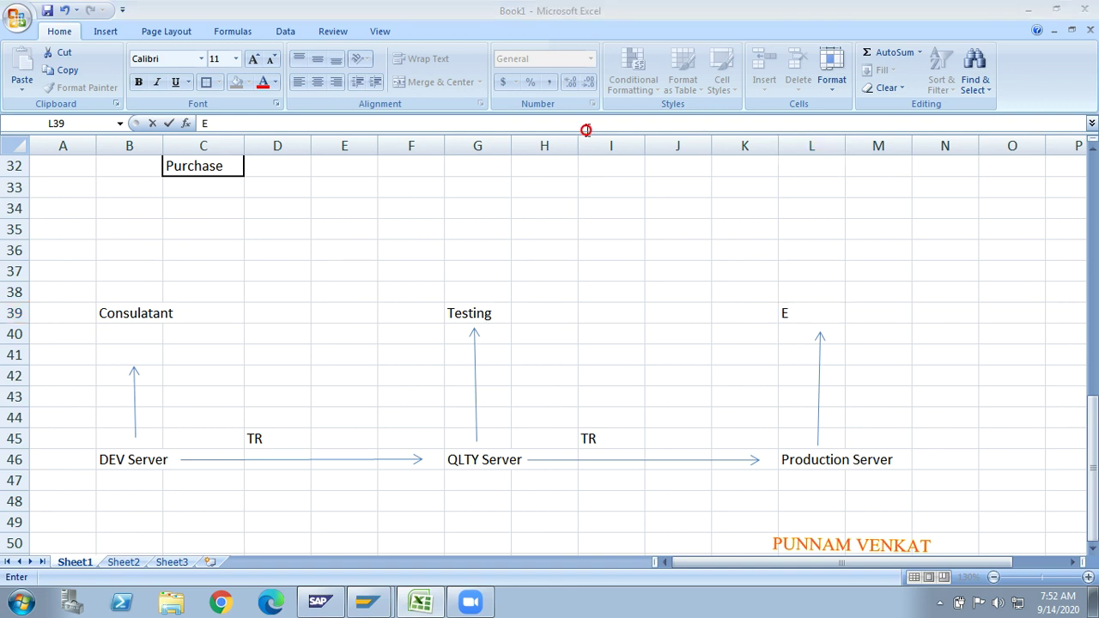
pyautogui.click(805, 312)
pyautogui.press('BackSpace')
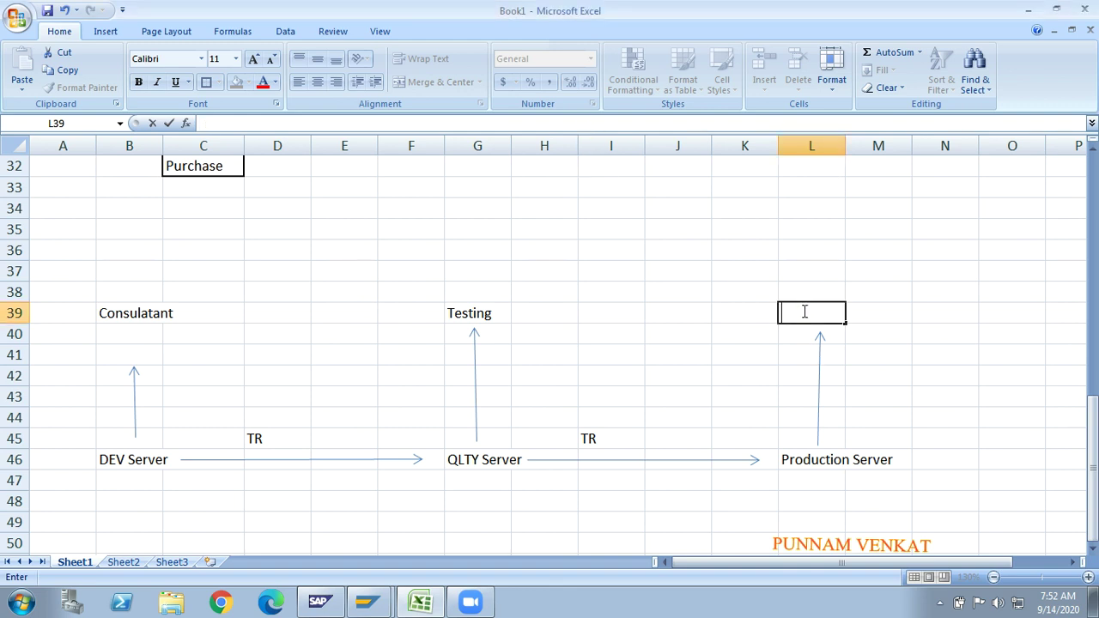
pyautogui.write('End user')
pyautogui.press('Return')
pyautogui.click(803, 312)
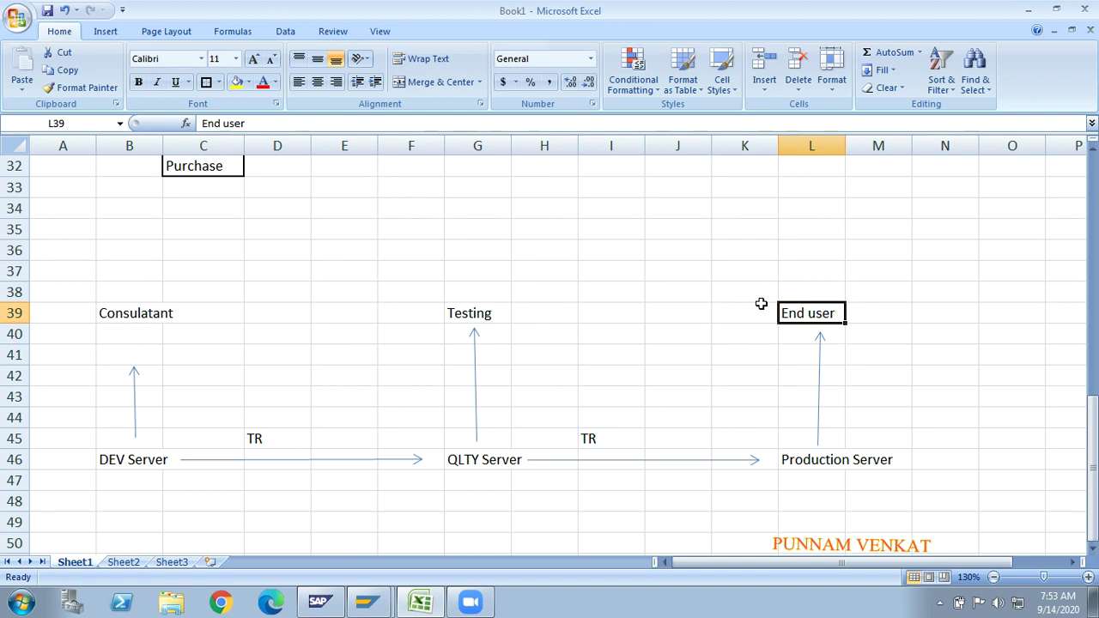
pyautogui.click(111, 478)
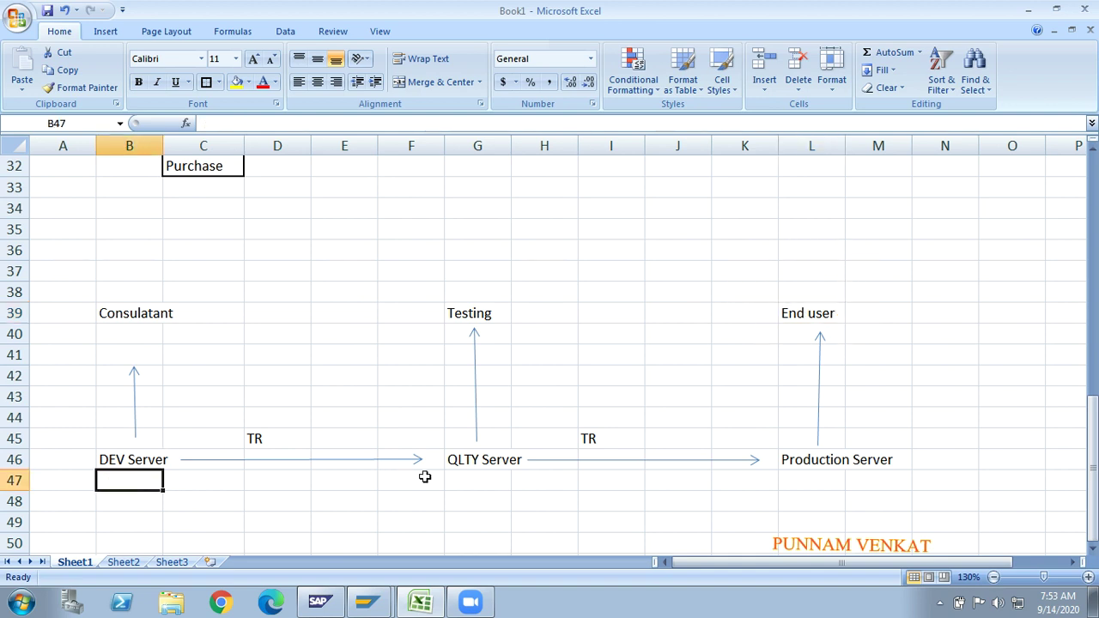
# Select the whole server landscape diagram in the range A38:M47
pyautogui.click(453, 478)
pyautogui.click(851, 482)
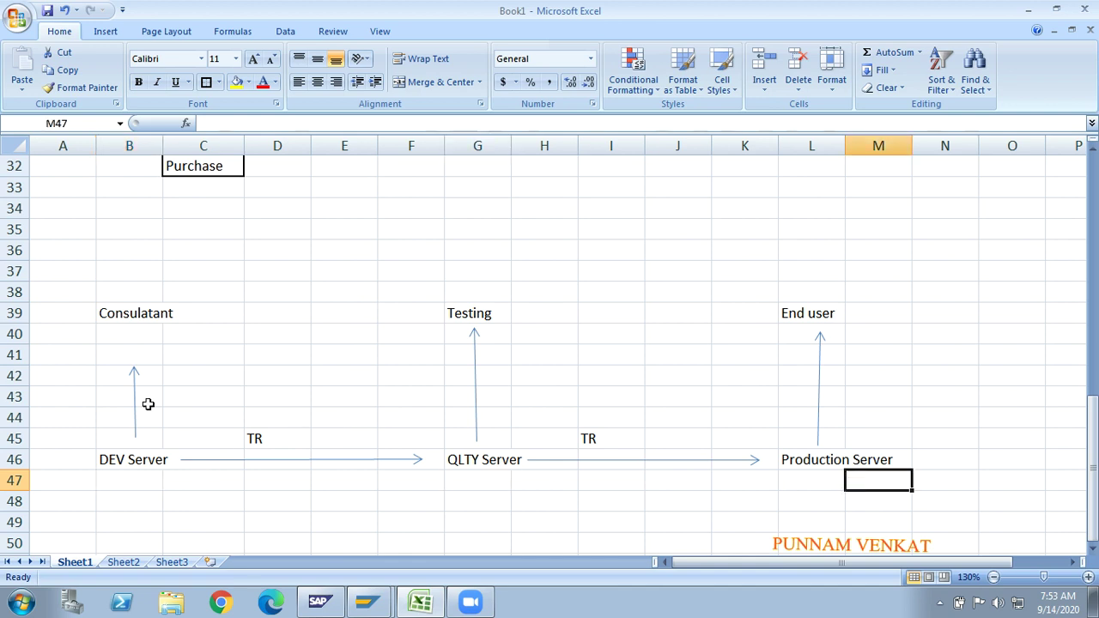
pyautogui.click(58, 290)
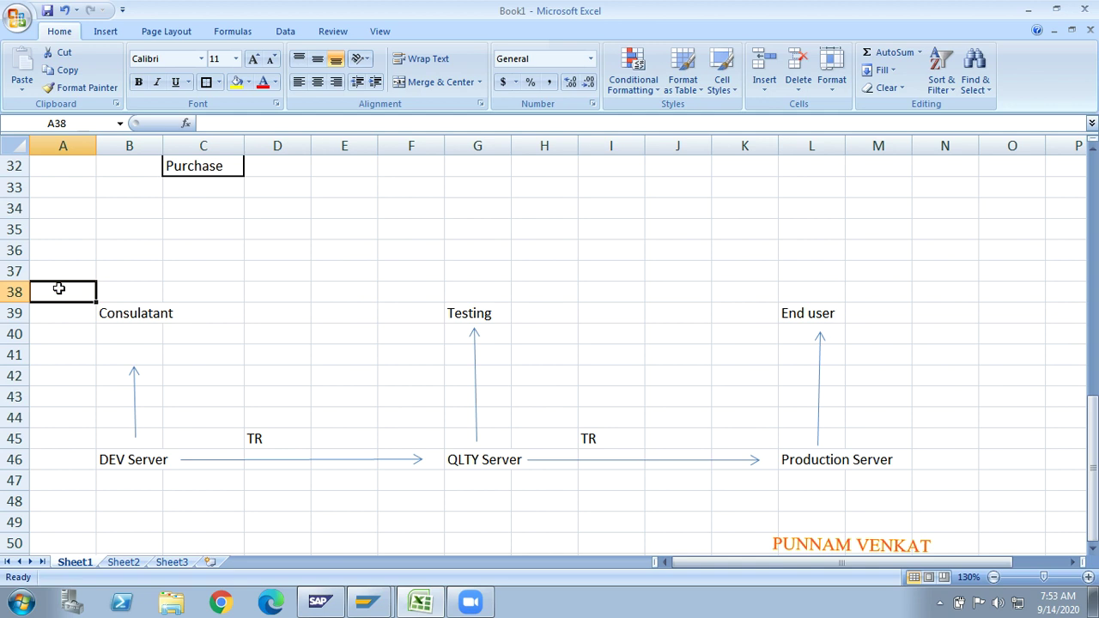
pyautogui.hotkey('shift', 'Right')
pyautogui.hotkey('shift', 'Right')
pyautogui.hotkey('shift', 'Right')
pyautogui.hotkey('shift', 'Right')
pyautogui.hotkey('shift', 'Right')
pyautogui.hotkey('shift', 'Right')
pyautogui.hotkey('shift', 'Right')
pyautogui.hotkey('shift', 'Right')
pyautogui.hotkey('shift', 'Right')
pyautogui.hotkey('shift', 'Right')
pyautogui.hotkey('shift', 'Right')
pyautogui.hotkey('shift', 'Right')
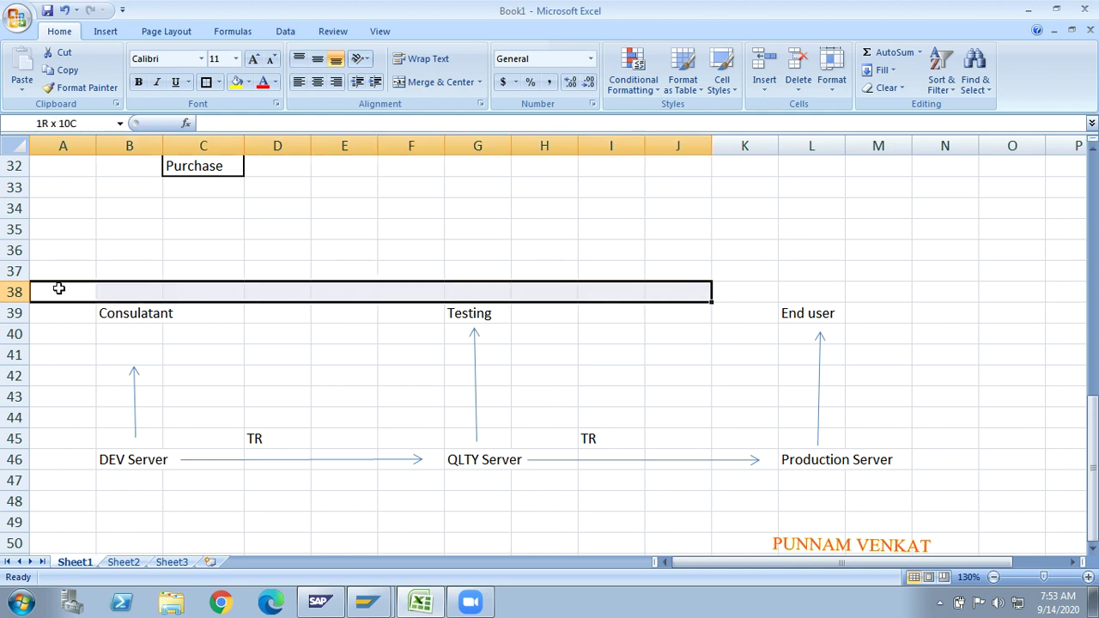
pyautogui.hotkey('shift', 'Down')
pyautogui.hotkey('shift', 'Down')
pyautogui.hotkey('shift', 'Down')
pyautogui.hotkey('shift', 'Down')
pyautogui.hotkey('shift', 'Down')
pyautogui.hotkey('shift', 'Down')
pyautogui.hotkey('shift', 'Down')
pyautogui.hotkey('shift', 'Down')
pyautogui.hotkey('shift', 'Down')
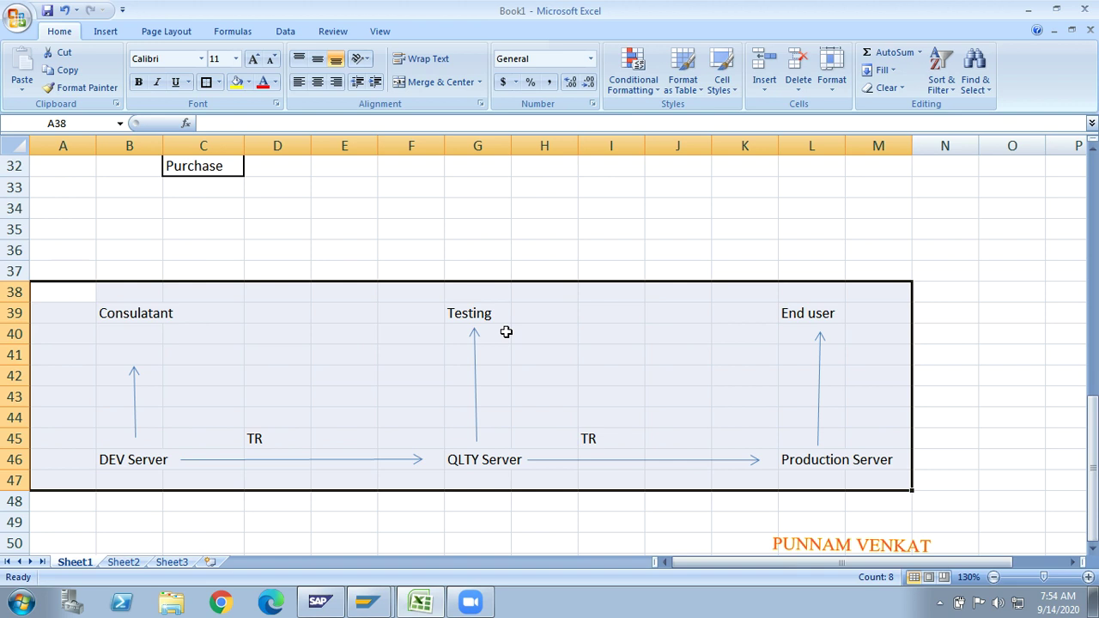
pyautogui.hotkey('alt', 'Tab')
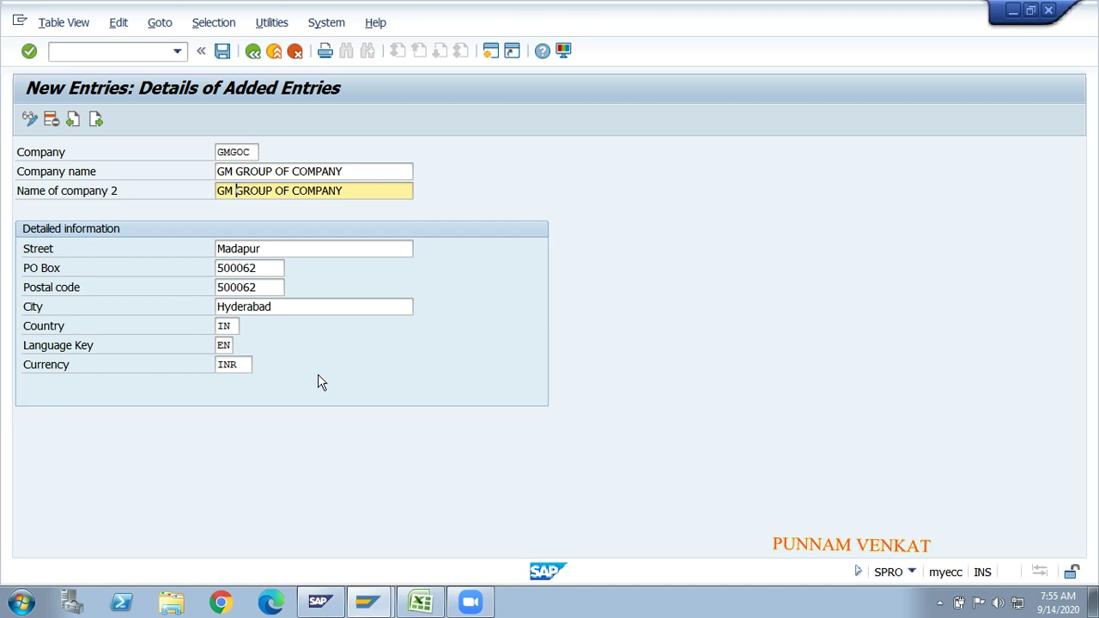
pyautogui.hotkey('alt', 'Tab')
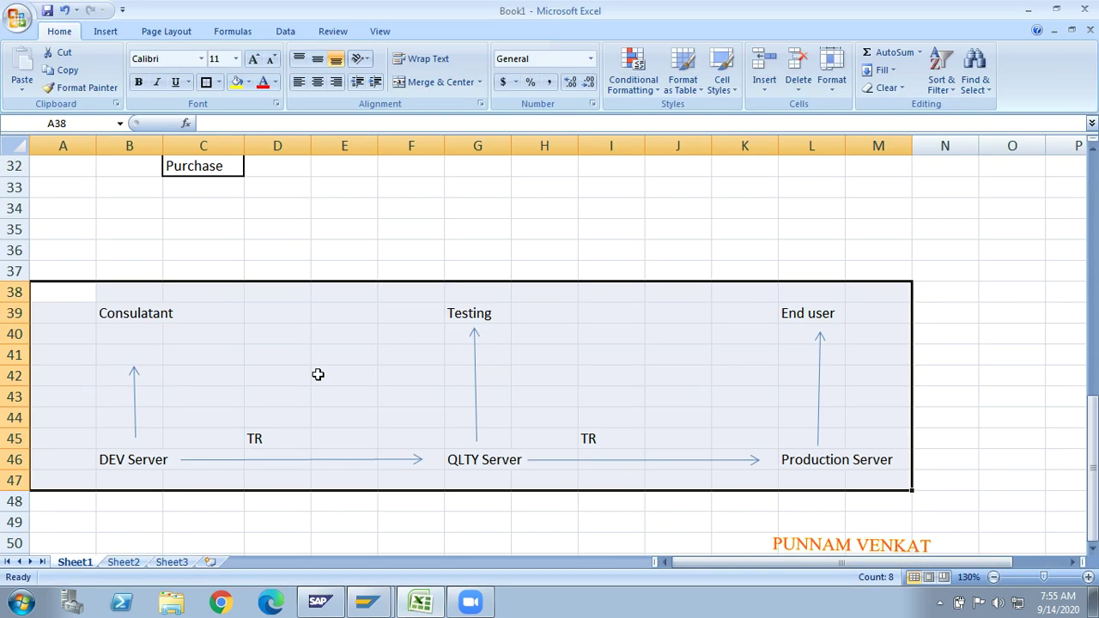
pyautogui.click(150, 475)
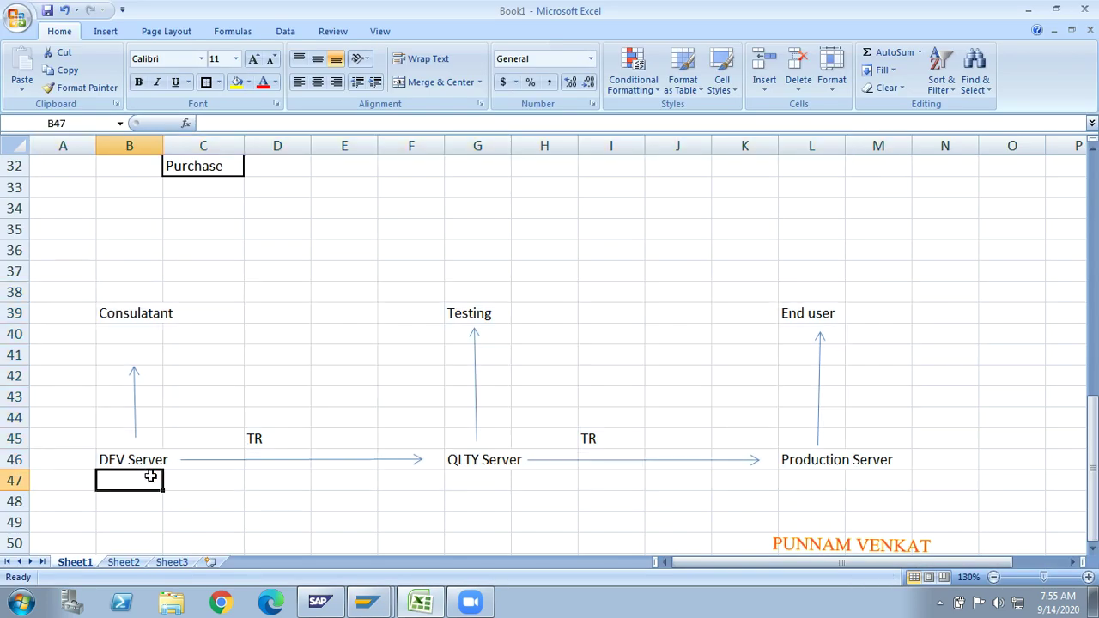
pyautogui.click(127, 460)
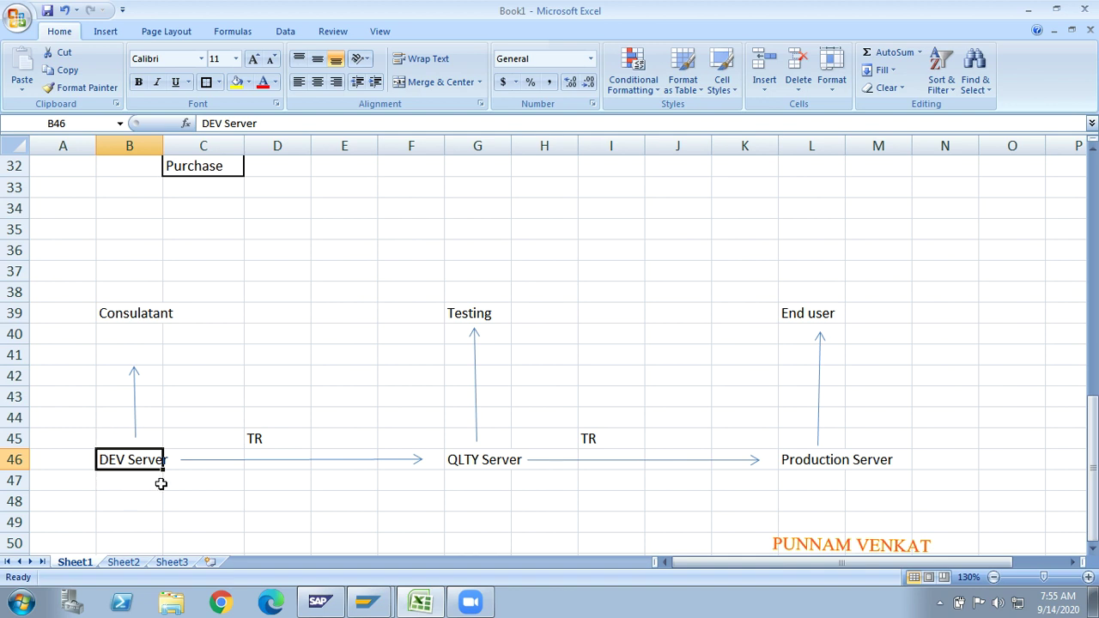
pyautogui.click(267, 438)
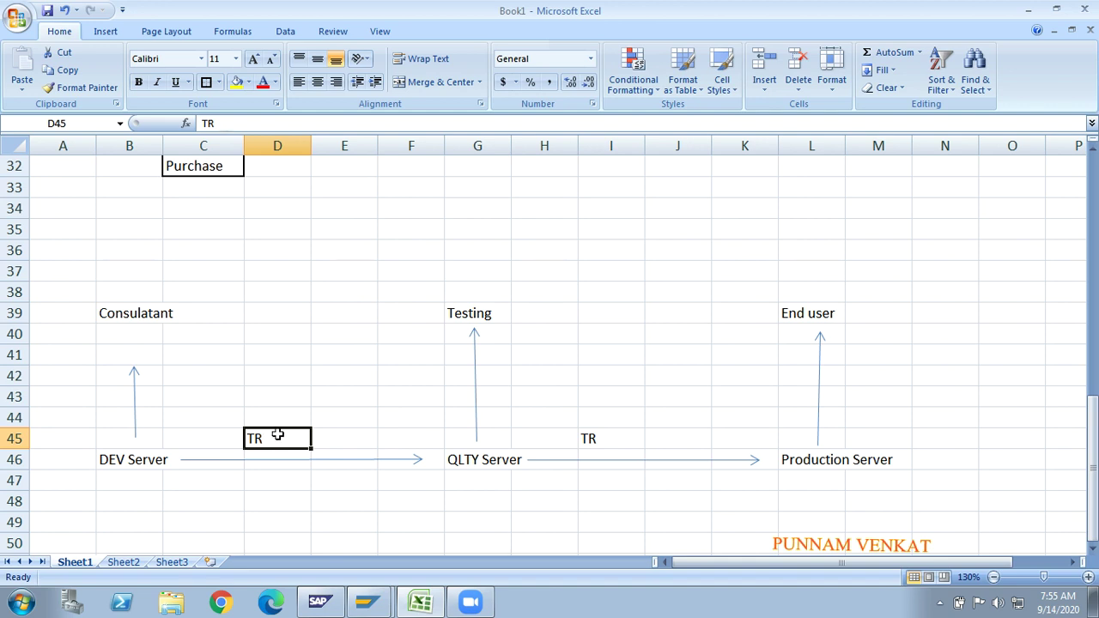
pyautogui.click(118, 454)
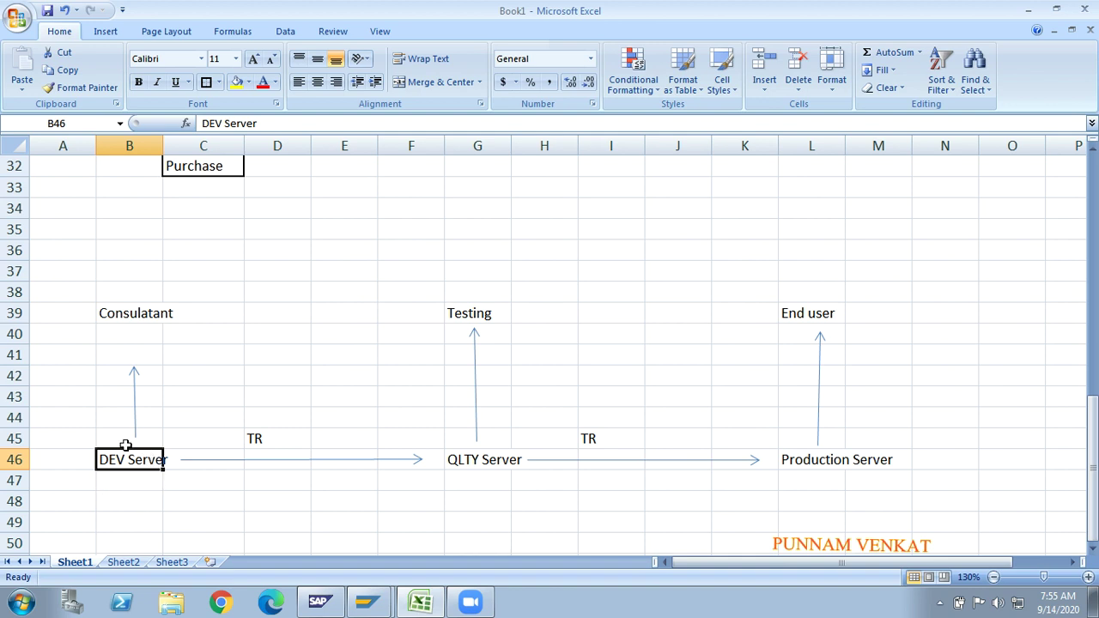
pyautogui.click(270, 430)
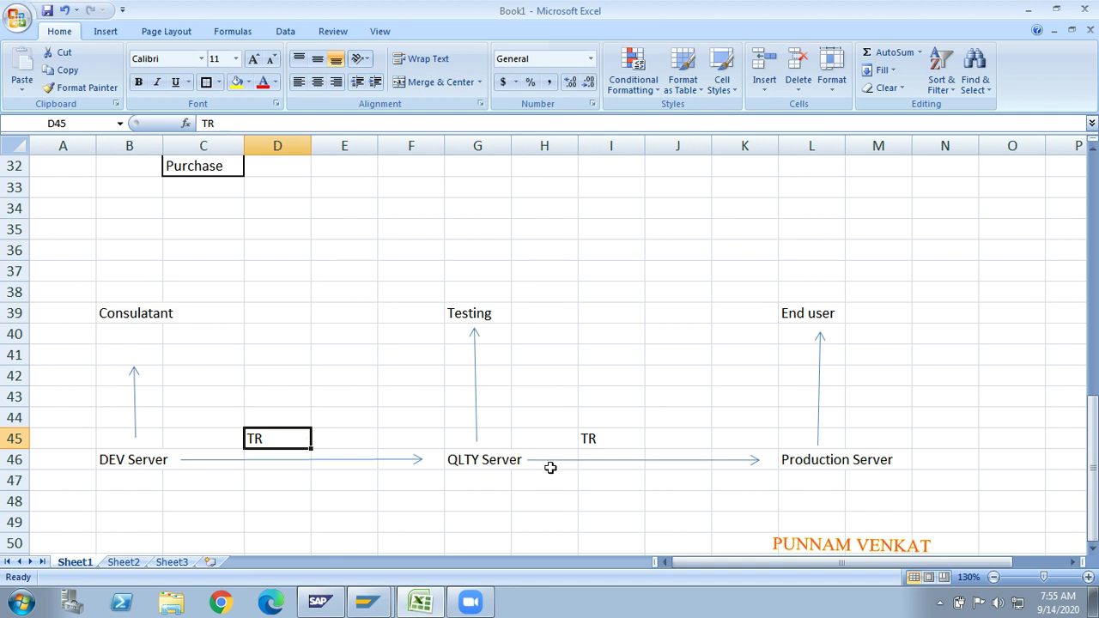
# Switch to SAP, save the new company entry GMGOC and look through the own customizing requests available for it
pyautogui.hotkey('alt', 'Tab')
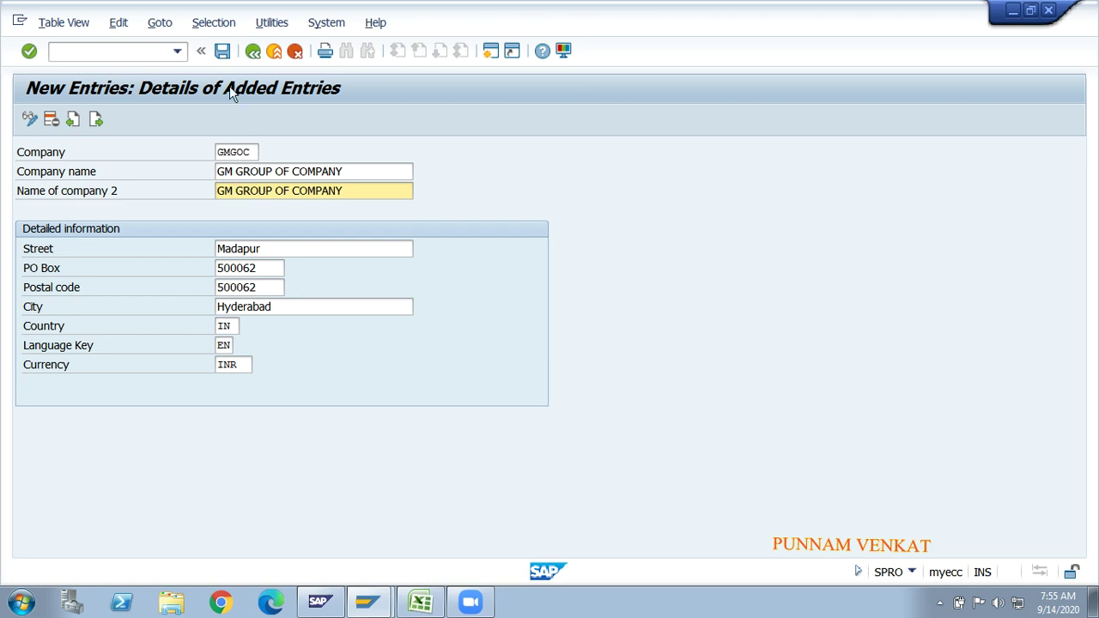
pyautogui.click(223, 53)
pyautogui.click(223, 58)
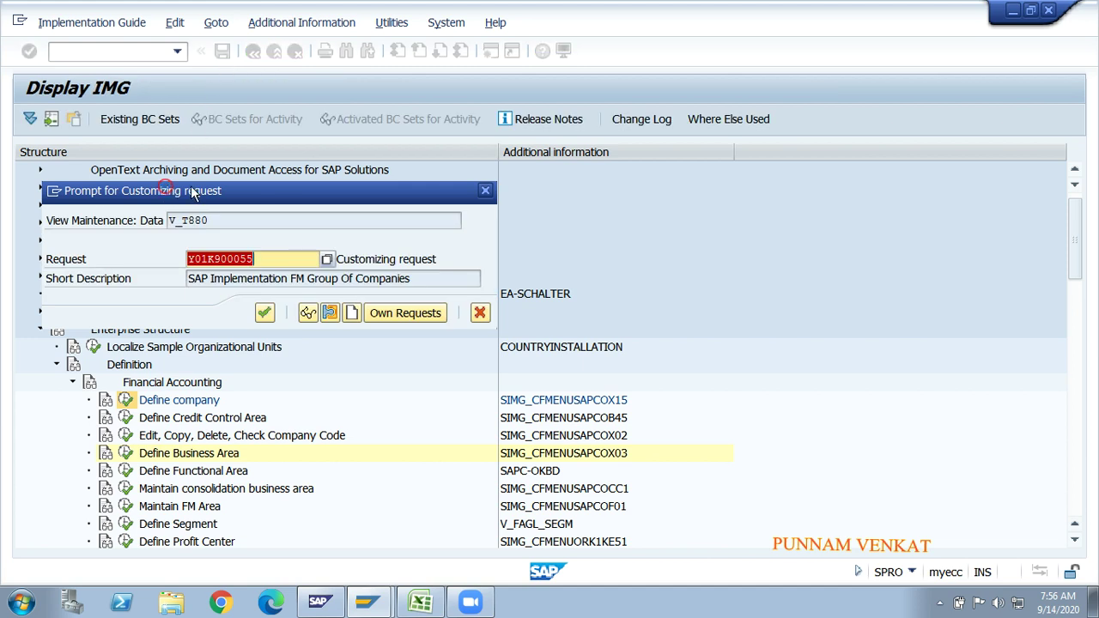
pyautogui.moveTo(168, 193); pyautogui.dragTo(402, 170)
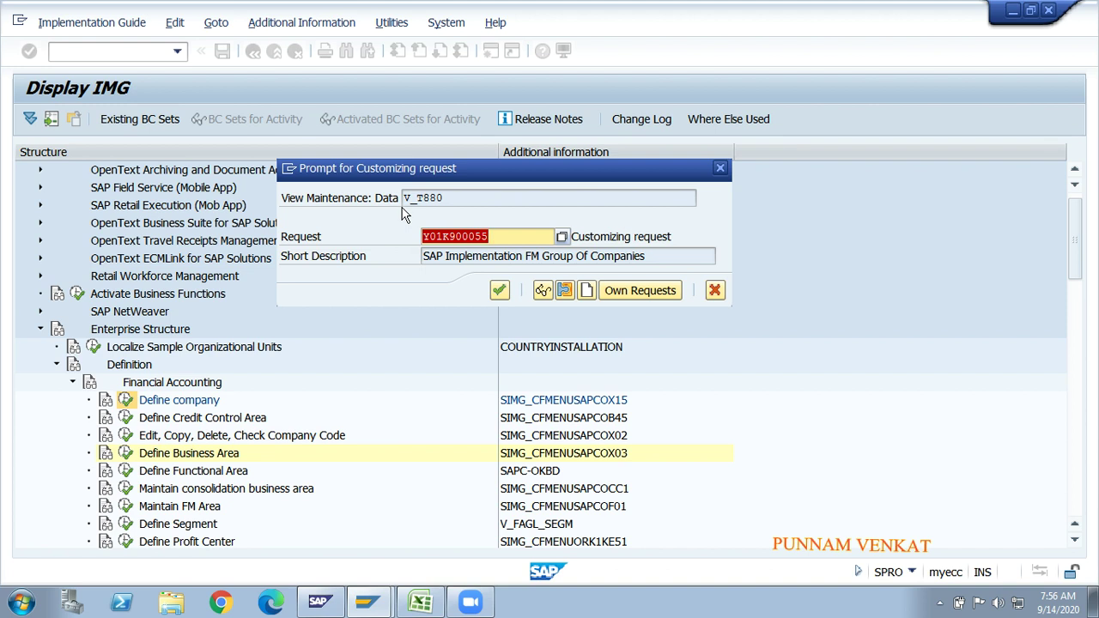
pyautogui.click(616, 293)
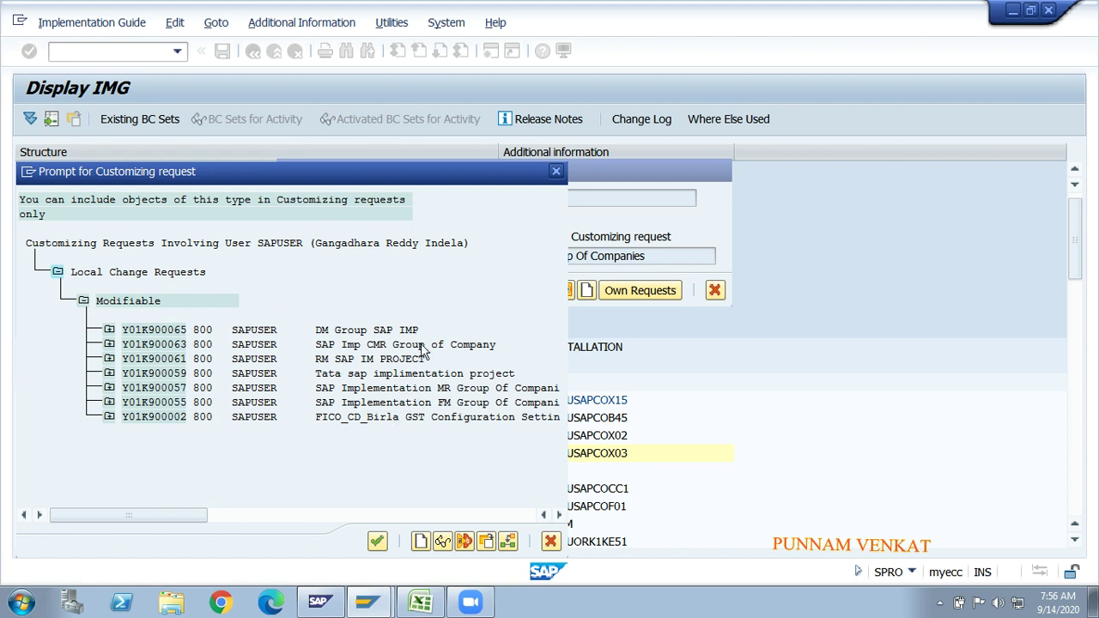
pyautogui.click(555, 172)
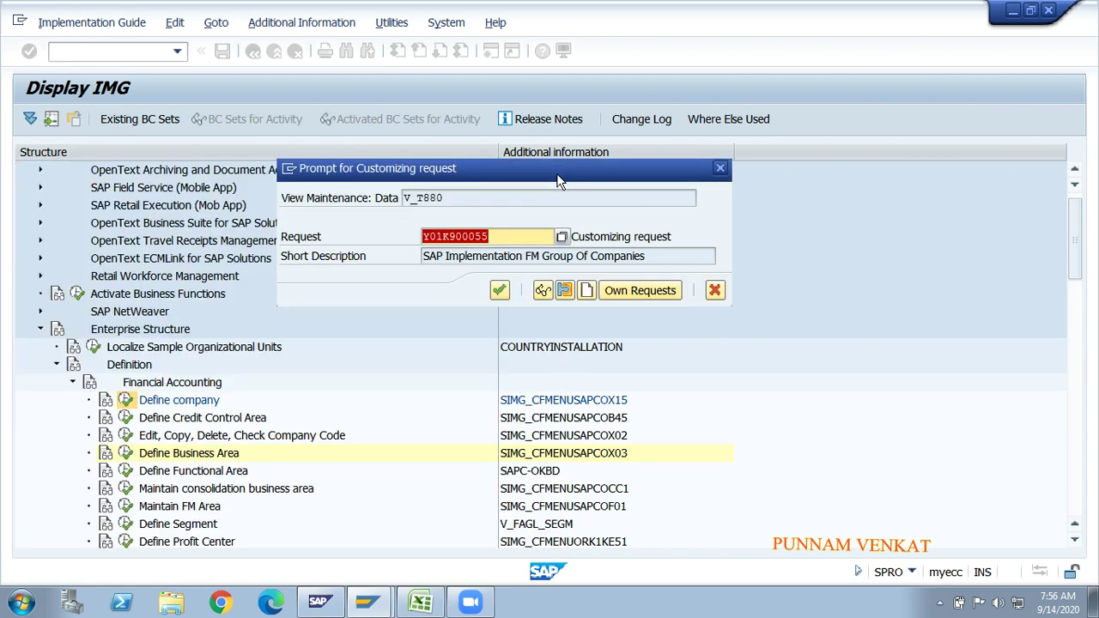
# Create a customizing request with the short description "GM SAP Implimentation project" and save the company entry under it
pyautogui.click(587, 292)
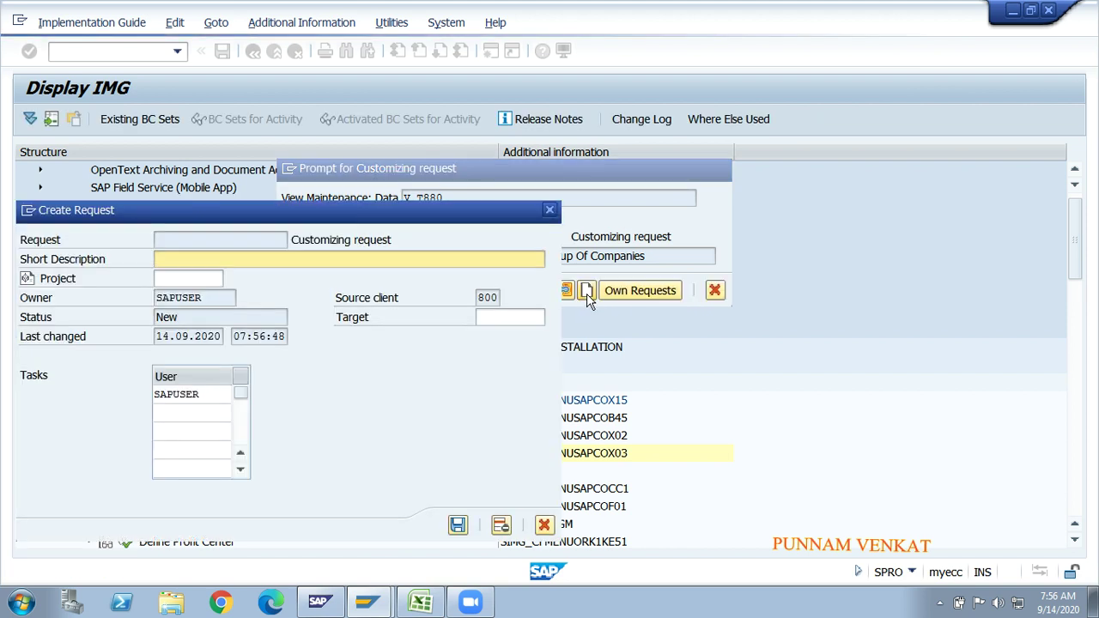
pyautogui.moveTo(333, 217); pyautogui.dragTo(596, 182)
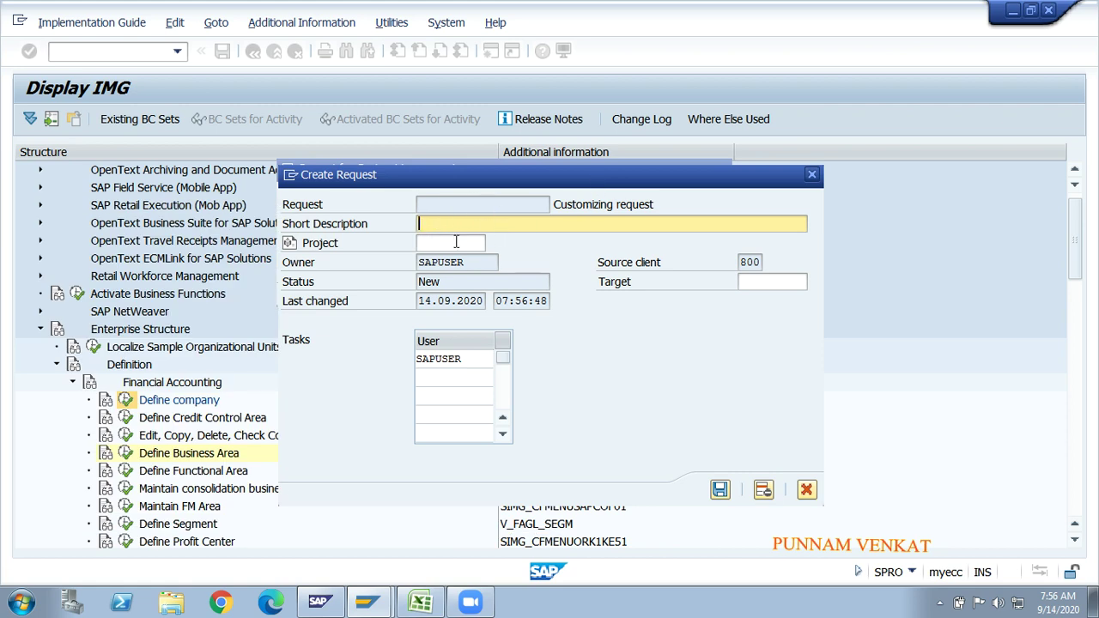
pyautogui.write('GM SAP Implimen')
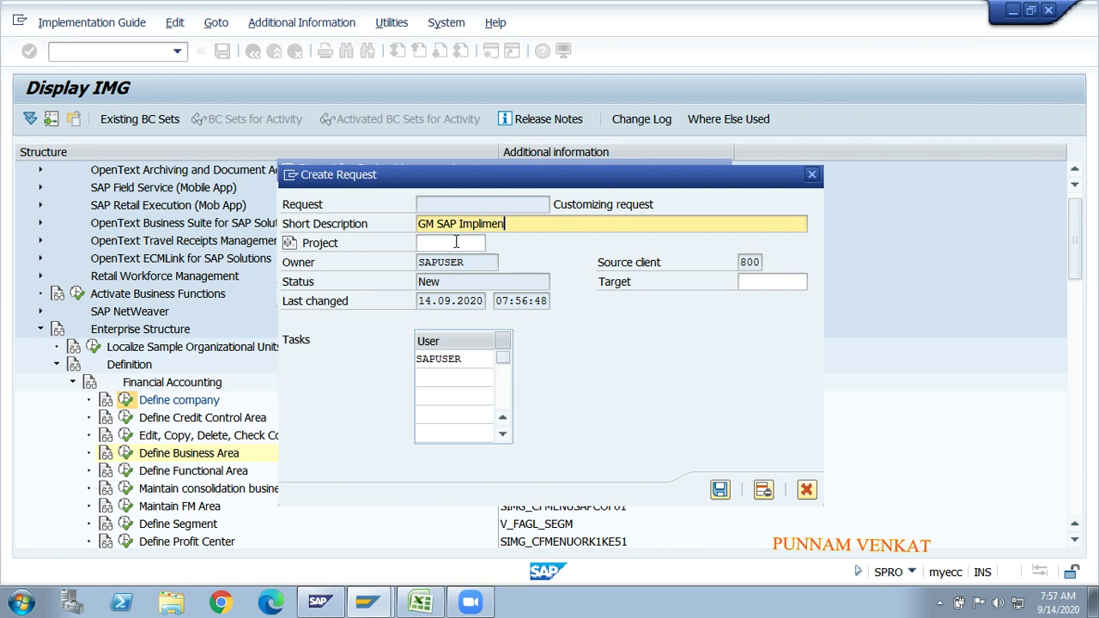
pyautogui.write('taion')
pyautogui.press('BackSpace')
pyautogui.press('BackSpace')
pyautogui.press('BackSpace')
pyautogui.press('BackSpace')
pyautogui.press('BackSpace')
pyautogui.press('BackSpace')
pyautogui.write('tation')
pyautogui.press('BackSpace')
pyautogui.write('projec')
pyautogui.press('BackSpace')
pyautogui.press('BackSpace')
pyautogui.press('BackSpace')
pyautogui.press('BackSpace')
pyautogui.press('BackSpace')
pyautogui.press('BackSpace')
pyautogui.write('pr')
pyautogui.press('BackSpace')
pyautogui.write('roject')
pyautogui.click(718, 490)
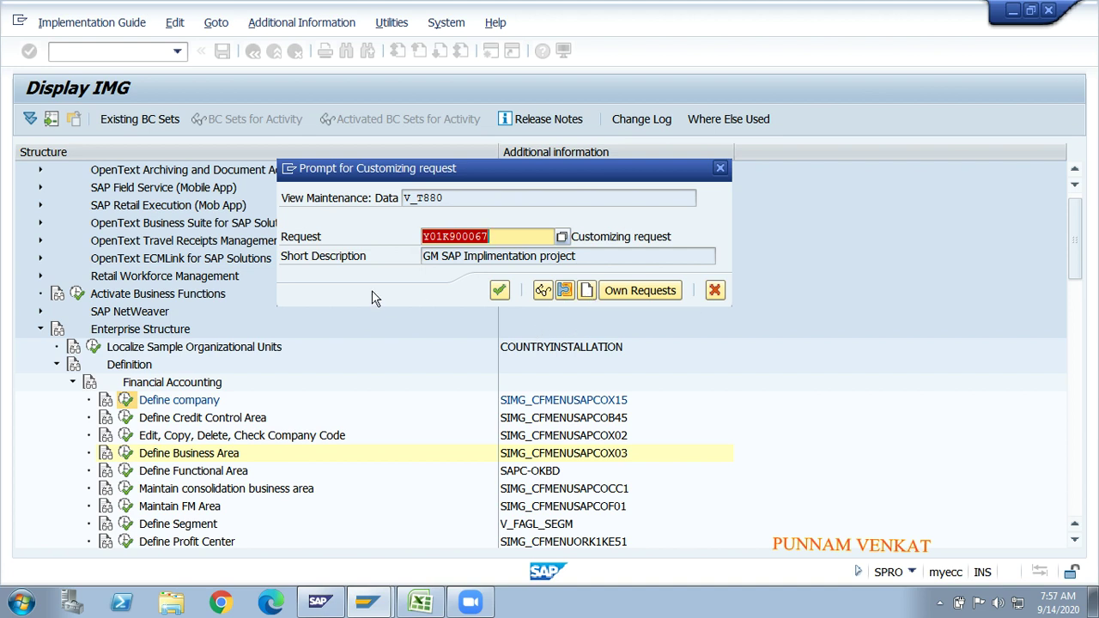
pyautogui.click(488, 237)
pyautogui.click(500, 292)
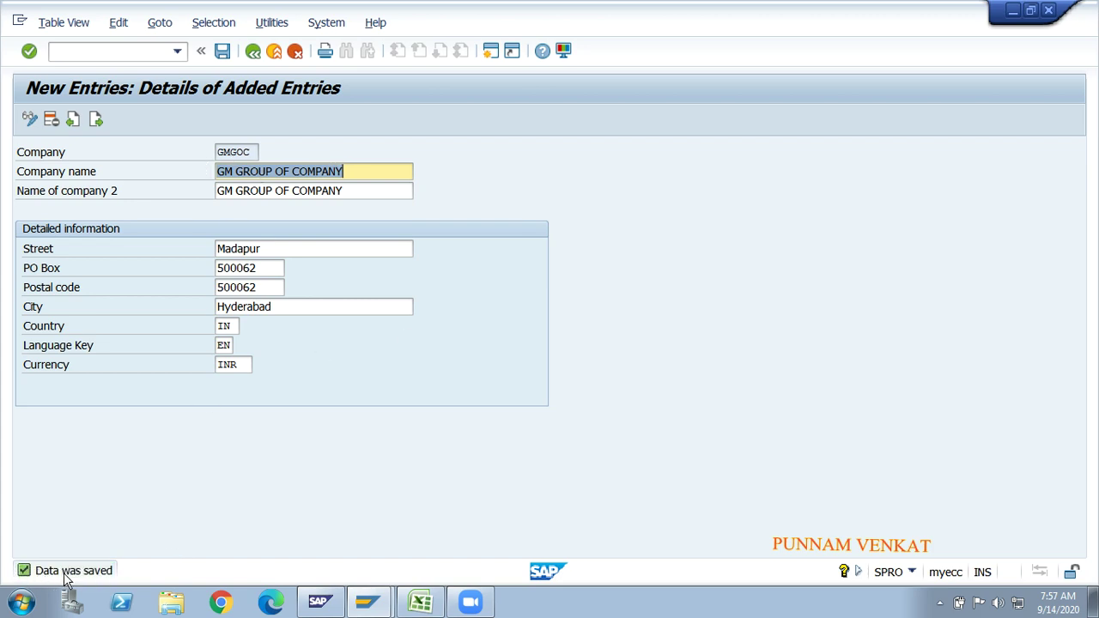
# Add a period at the end of Name of company 2 for GMGOC and save the entry again
pyautogui.click(362, 198)
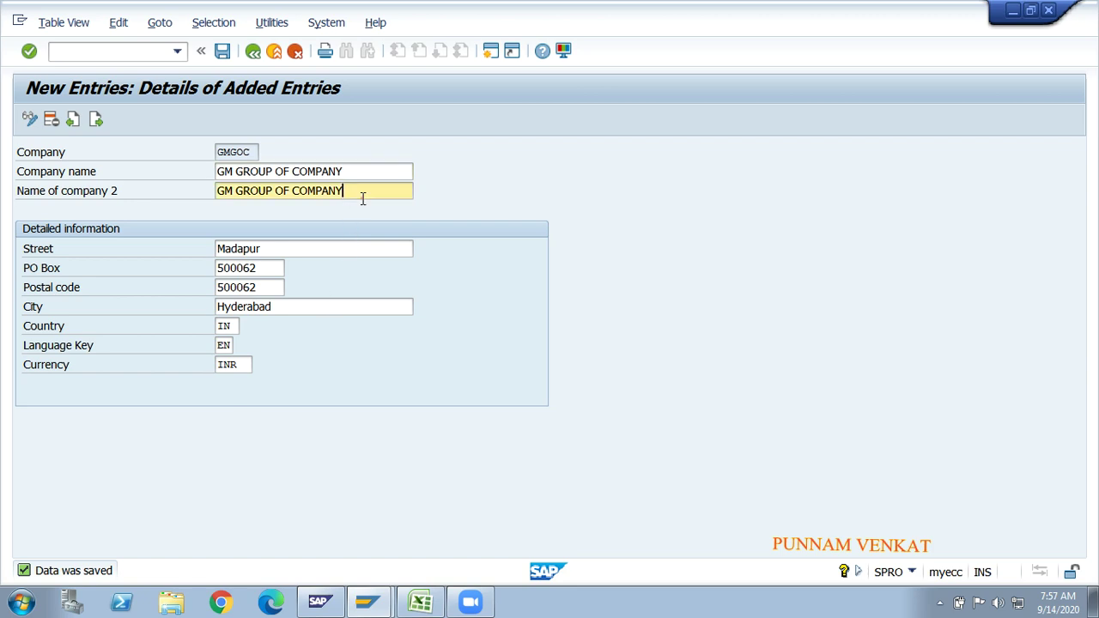
pyautogui.click(222, 51)
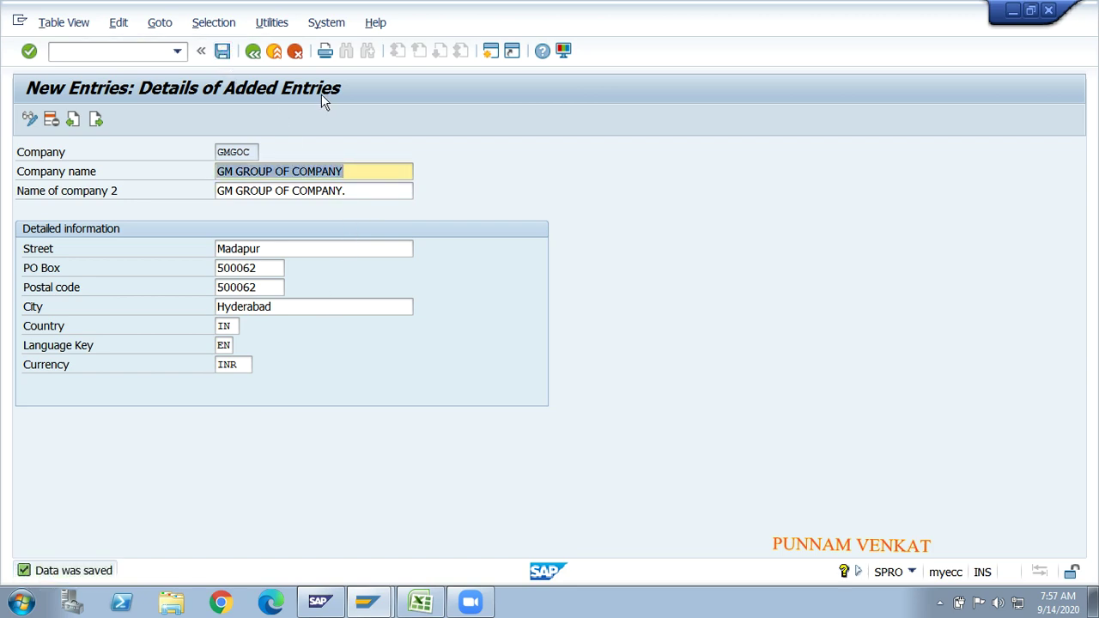
pyautogui.click(223, 53)
# Leave the company maintenance transaction with the command /n
pyautogui.click(113, 54)
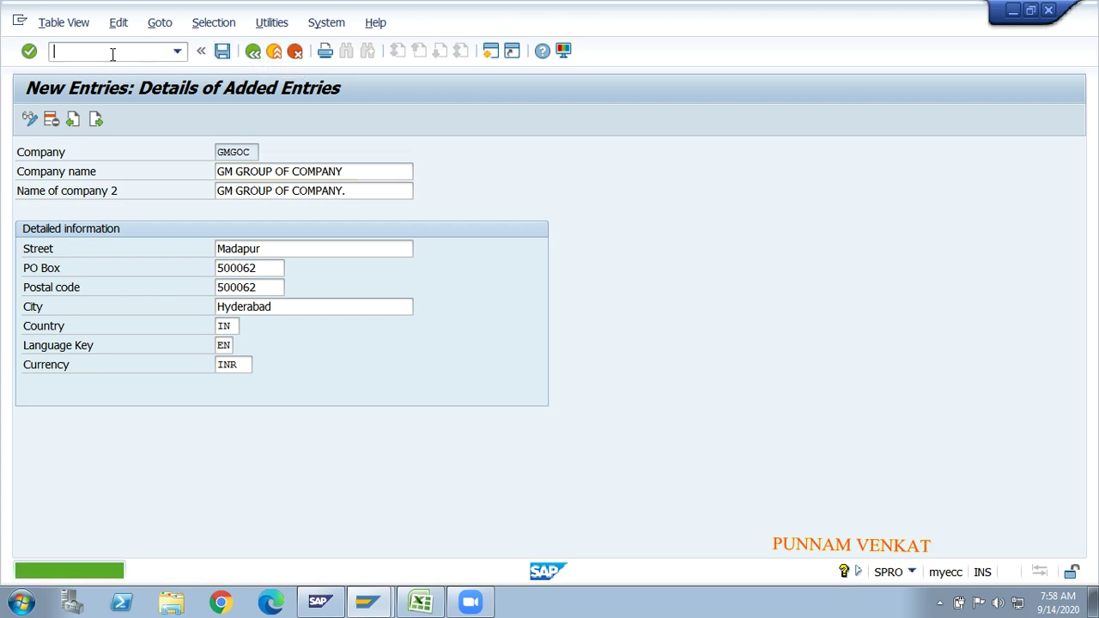
pyautogui.write('/n')
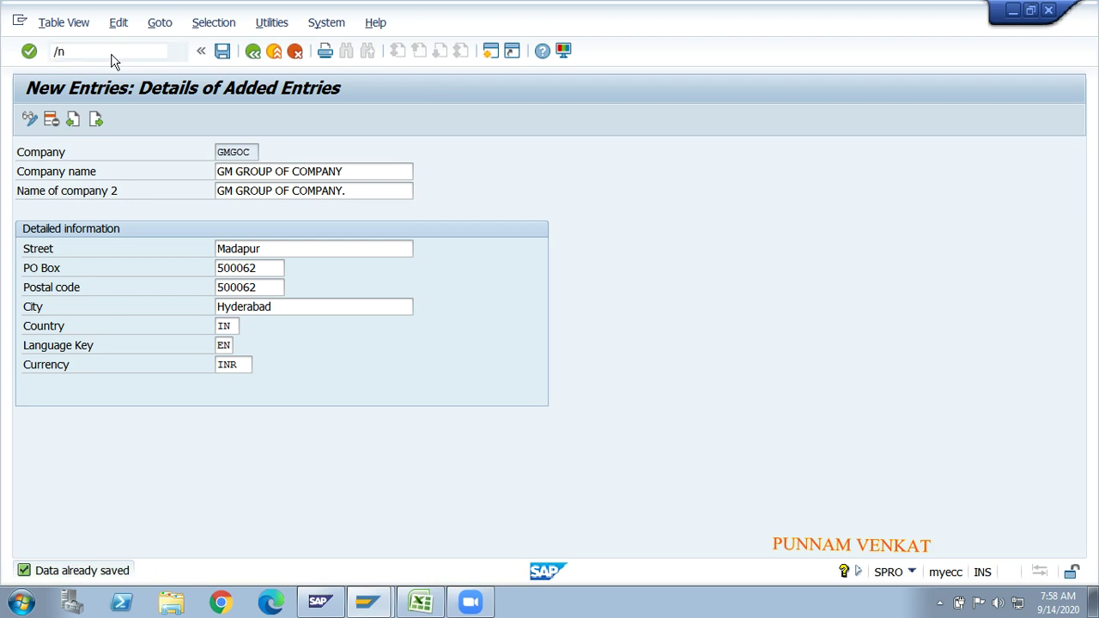
pyautogui.press('Return')
# Switch to Excel and enter the label "Gm Group Of Company" in cell D35 above the server diagram
pyautogui.hotkey('alt', 'Tab')
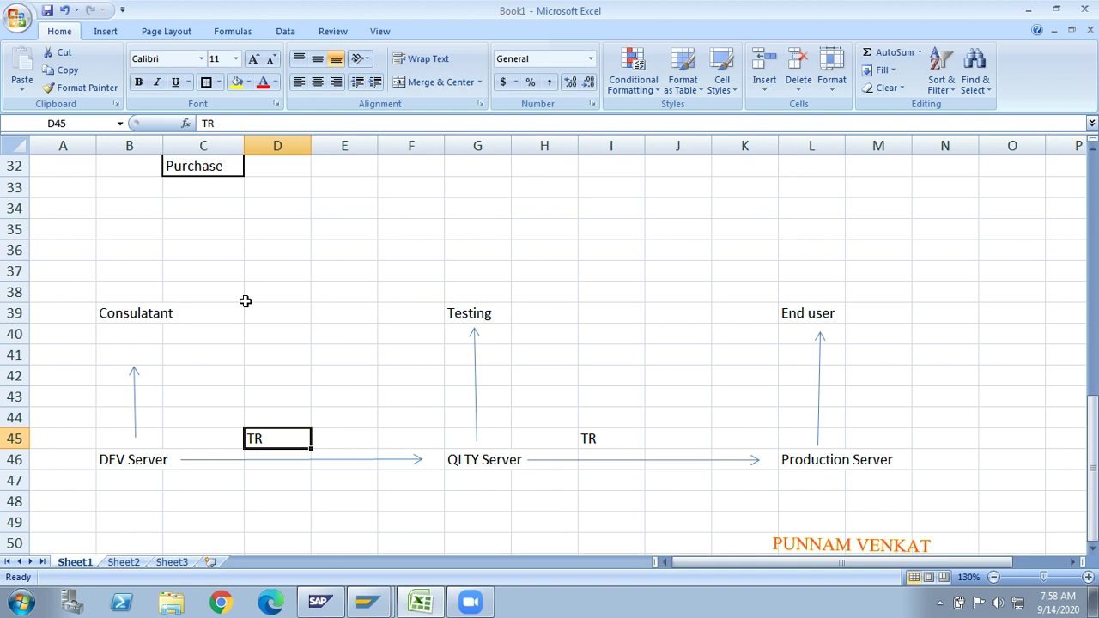
pyautogui.click(245, 300)
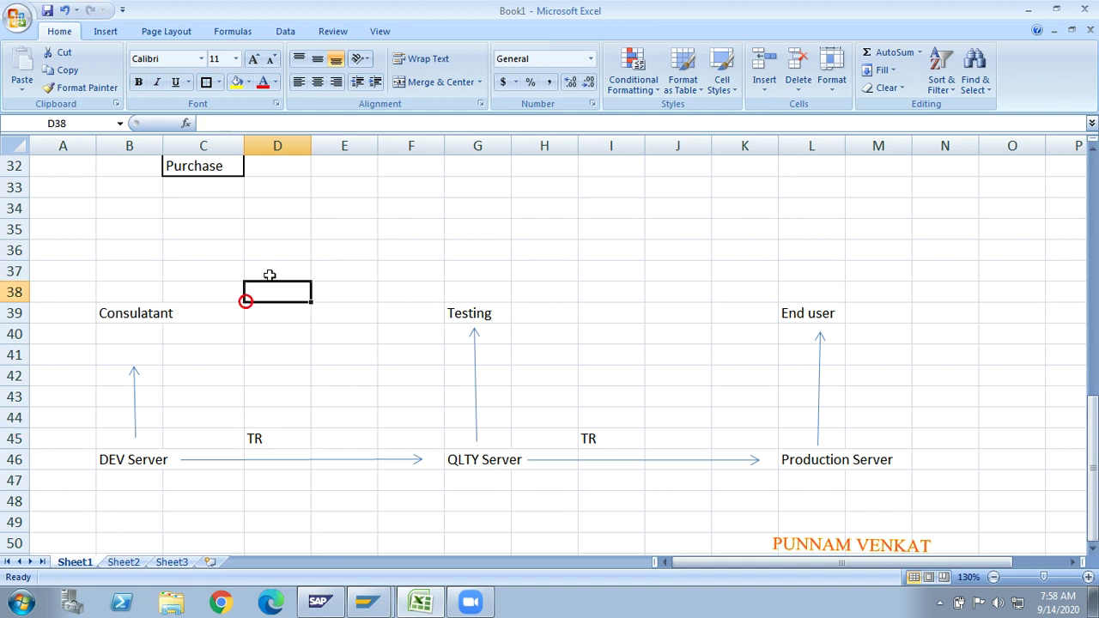
pyautogui.click(298, 237)
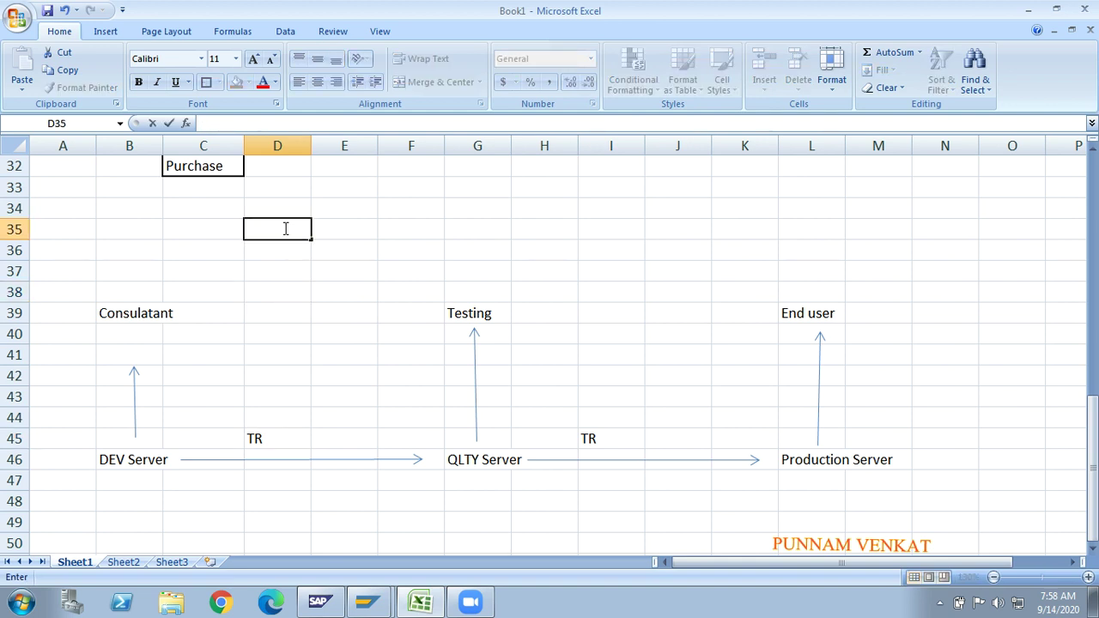
pyautogui.write('Gm go')
pyautogui.press('BackSpace')
pyautogui.press('BackSpace')
pyautogui.write('Group Of ')
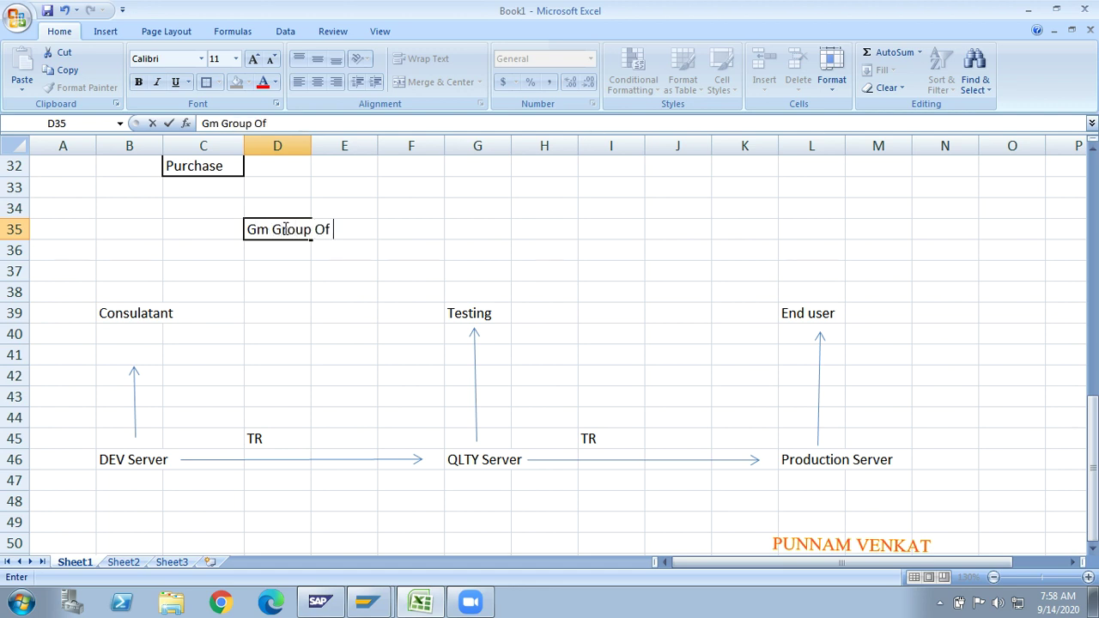
pyautogui.write('A')
pyautogui.press('BackSpace')
pyautogui.write('Company')
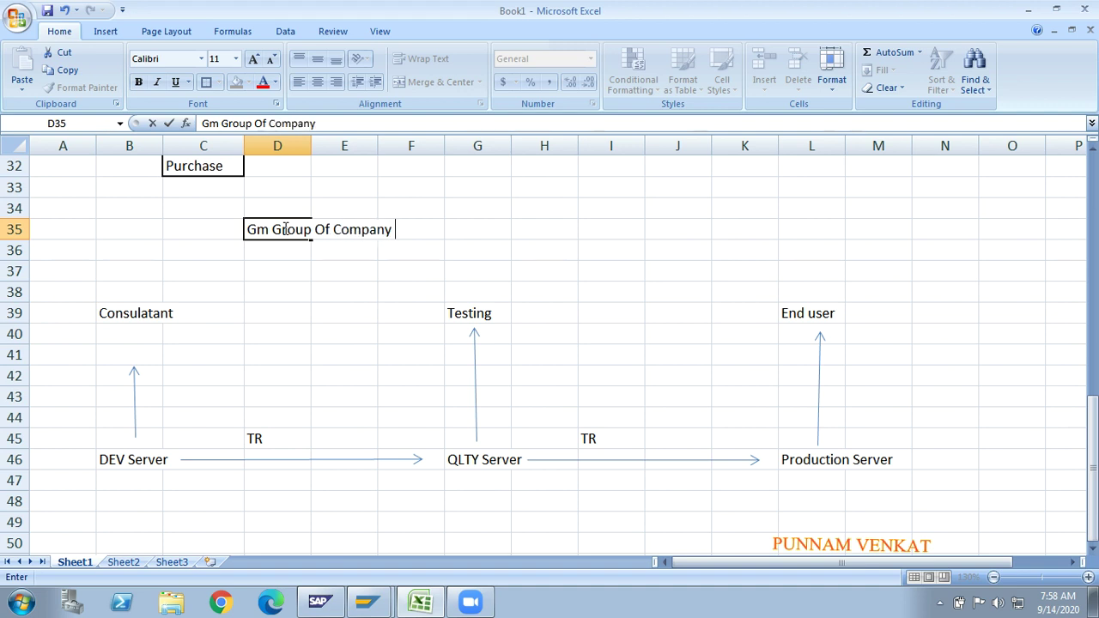
pyautogui.click(278, 273)
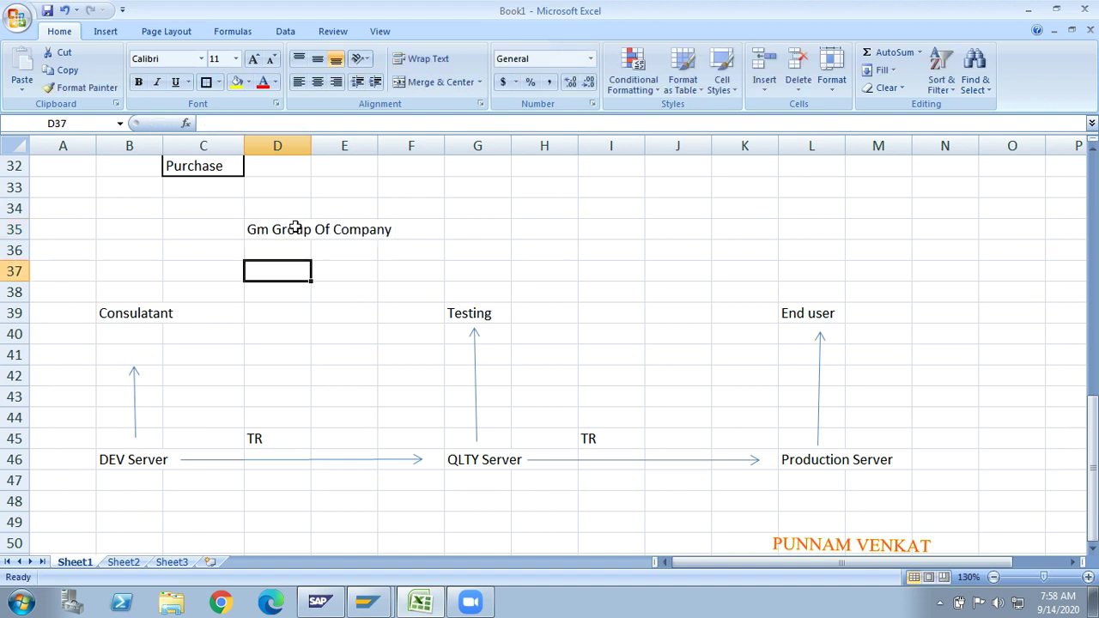
pyautogui.click(294, 227)
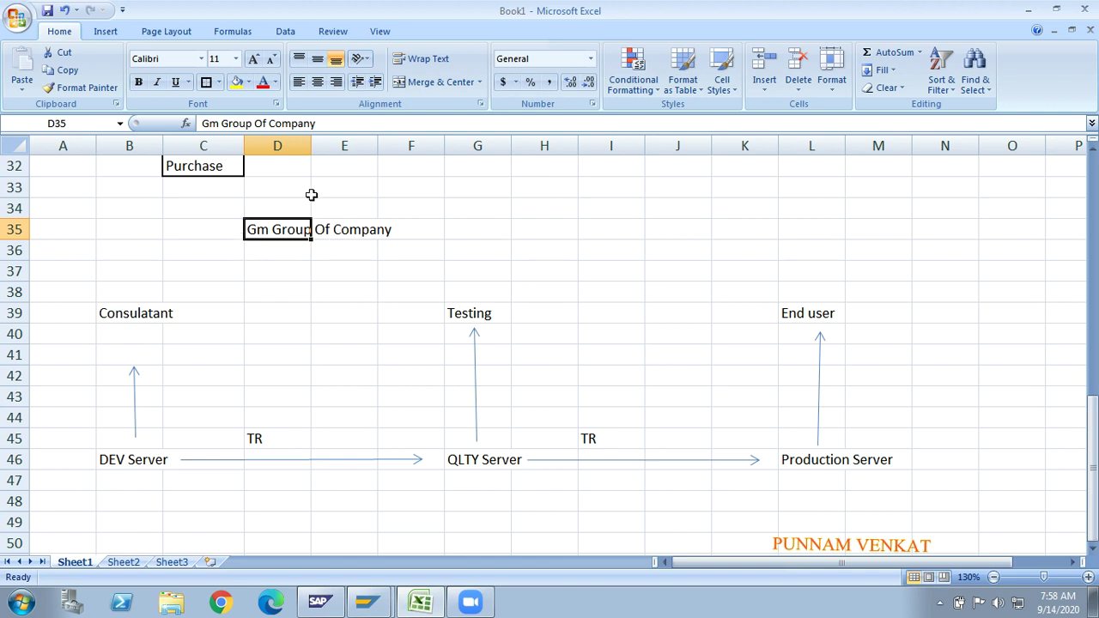
pyautogui.click(270, 437)
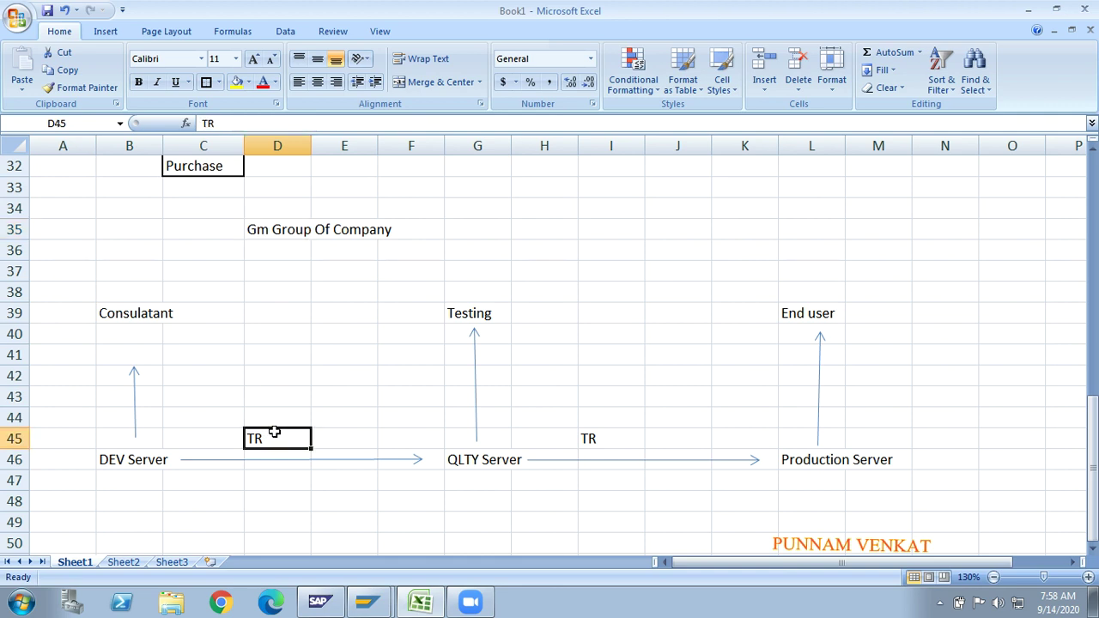
pyautogui.click(140, 459)
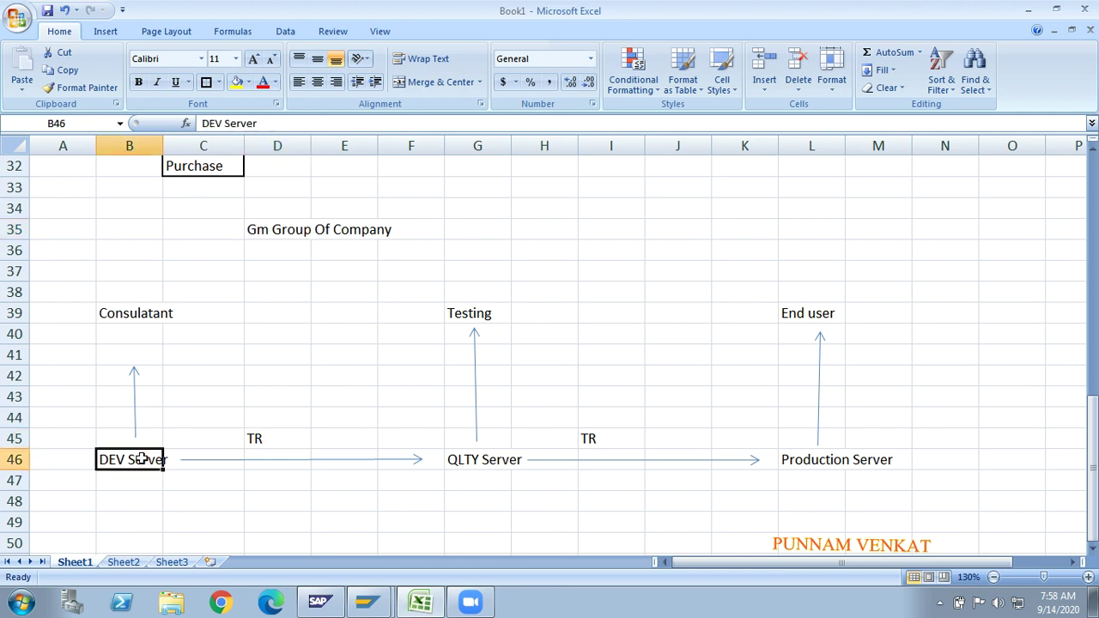
pyautogui.click(268, 437)
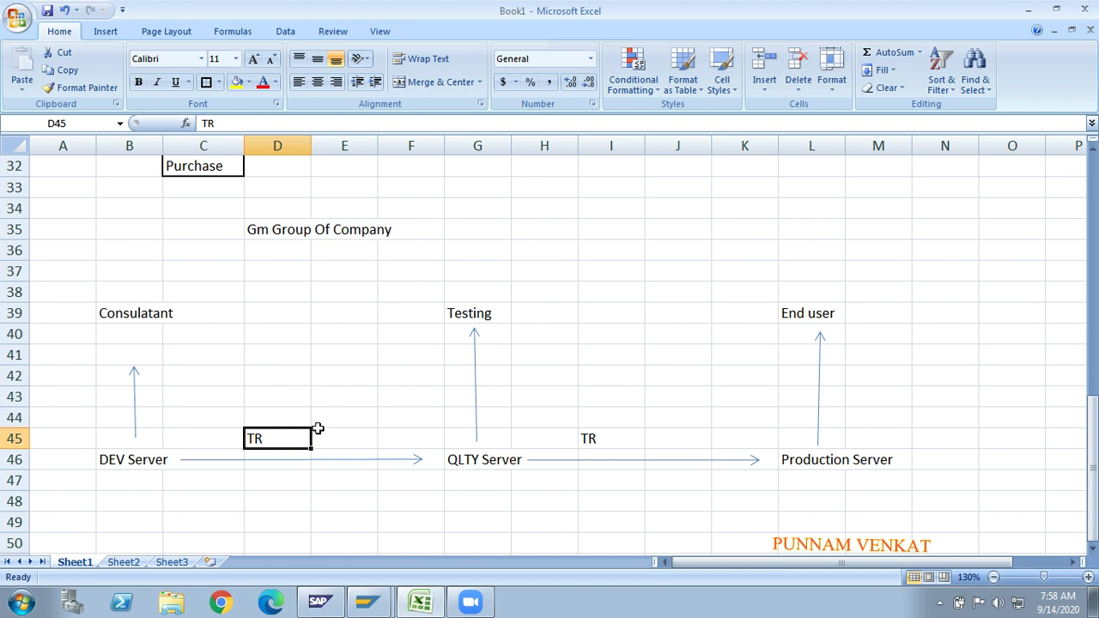
# Switch to SAP, open the Transport Organizer with transaction SE10 and display the modifiable customizing and workbench requests
pyautogui.hotkey('alt', 'Tab')
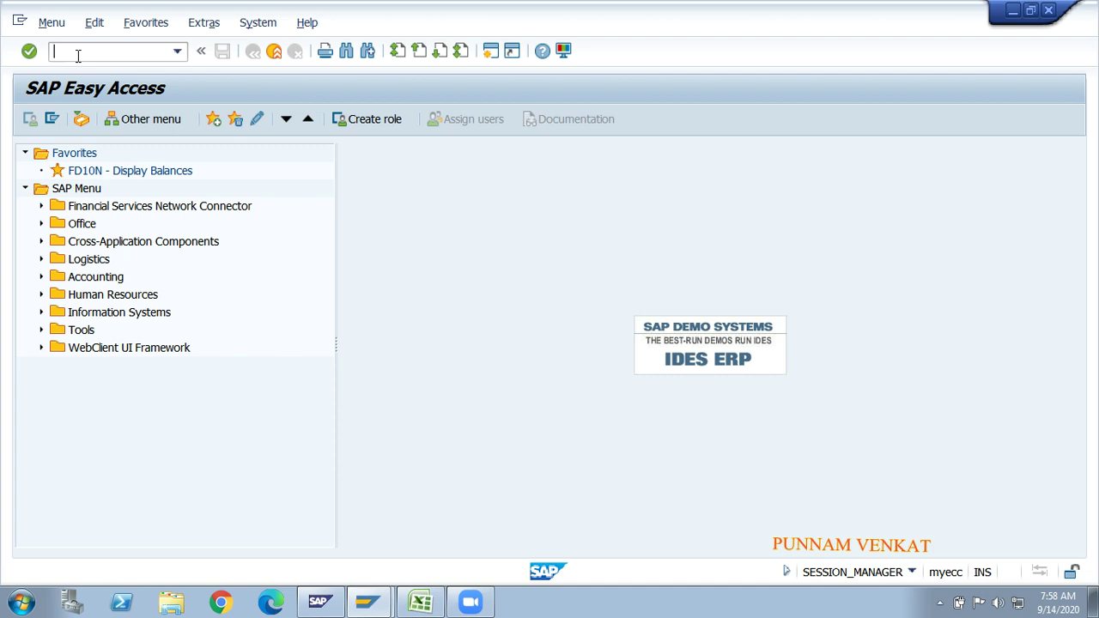
pyautogui.write('sSE1')
pyautogui.press('BackSpace')
pyautogui.press('BackSpace')
pyautogui.press('BackSpace')
pyautogui.write('SE09')
pyautogui.press('BackSpace')
pyautogui.press('BackSpace')
pyautogui.press('Return')
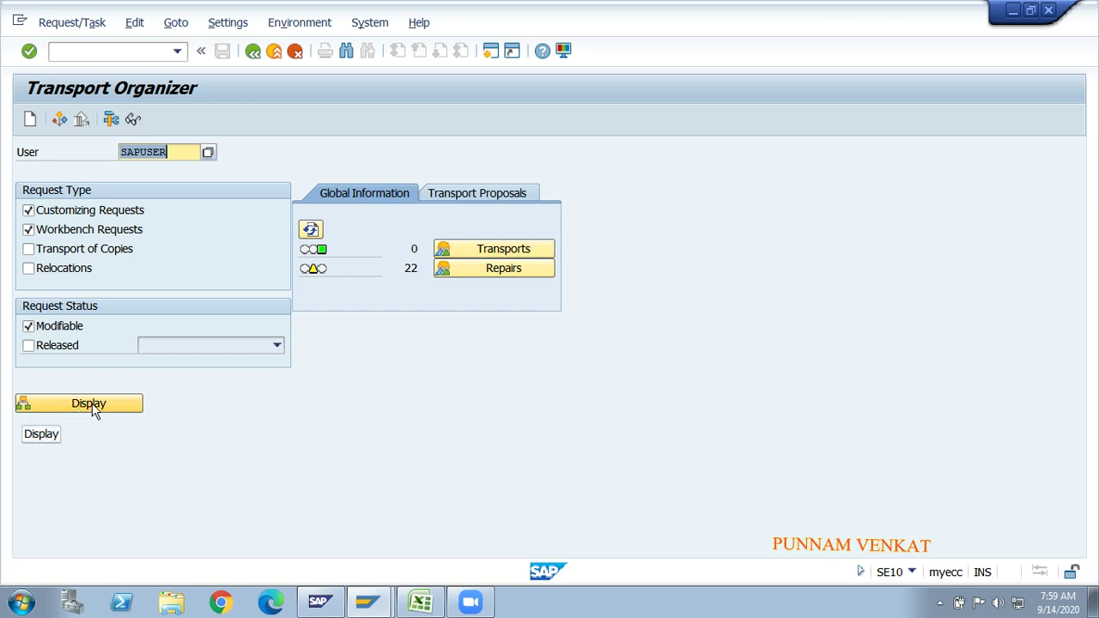
pyautogui.click(88, 404)
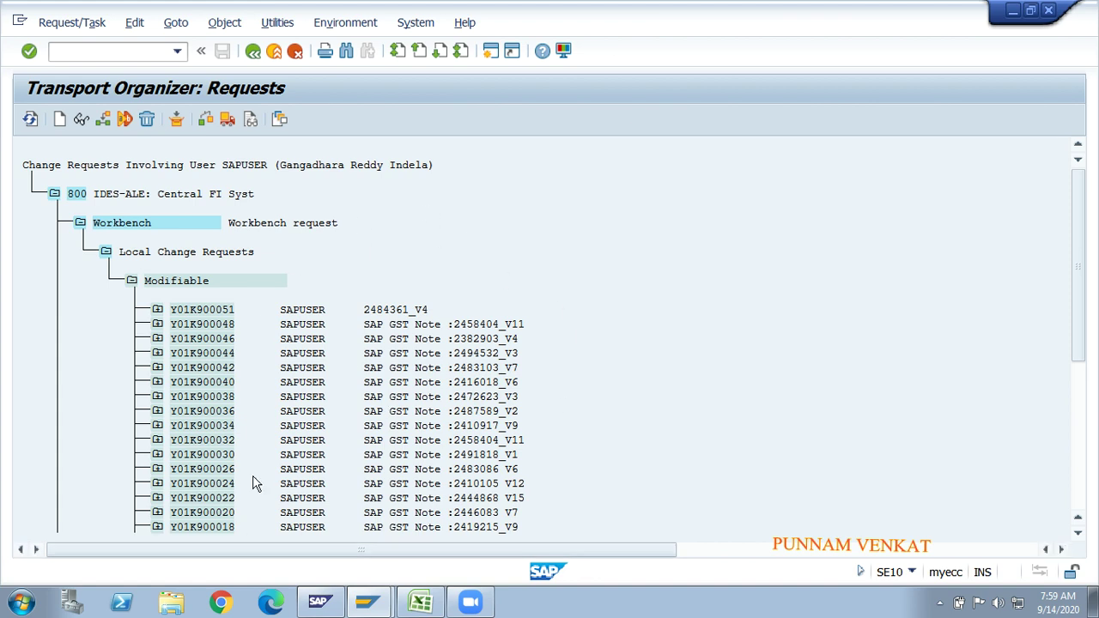
# Expand the customizing request "GM SAP Implimentation project" through its task, Define company activity and V_T880 down to the T880 table entries
pyautogui.scroll(-2, 840, 292)
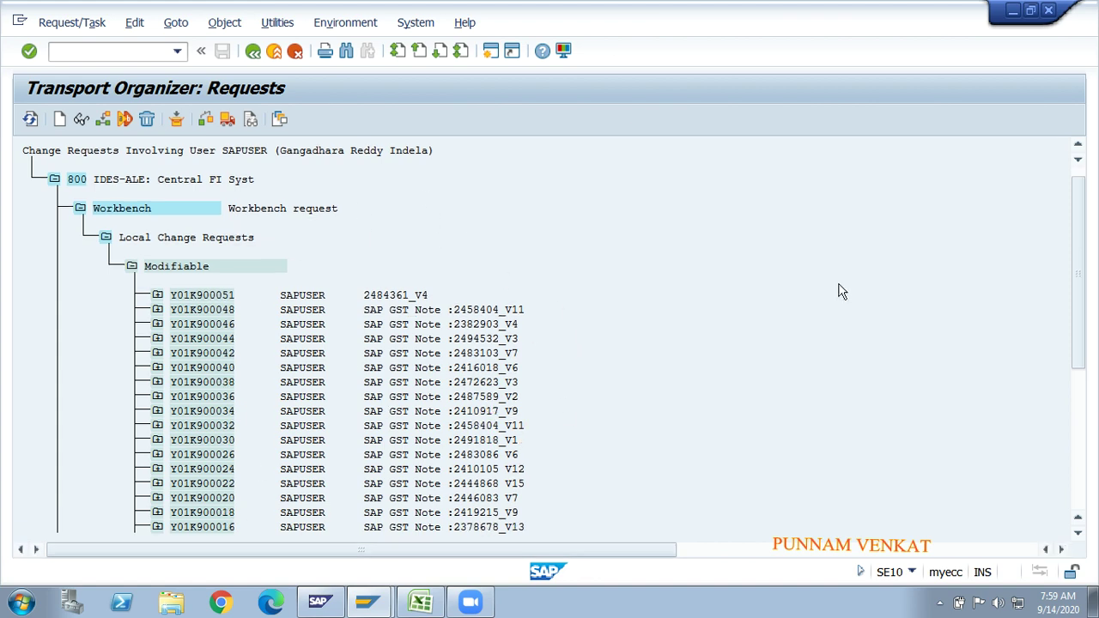
pyautogui.scroll(-4, 840, 292)
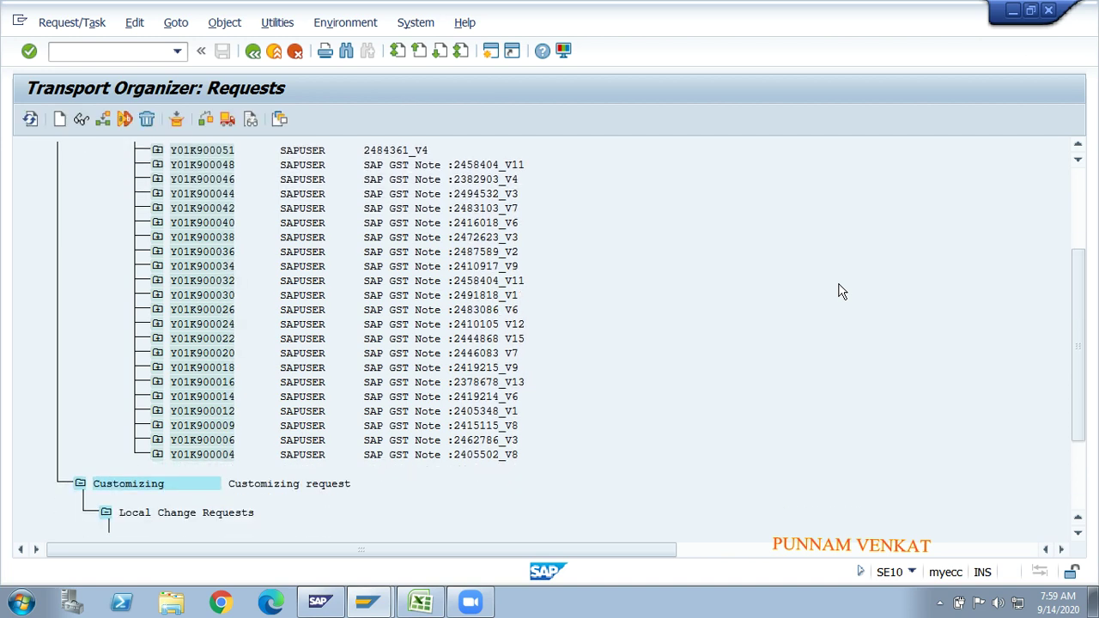
pyautogui.scroll(-4, 842, 292)
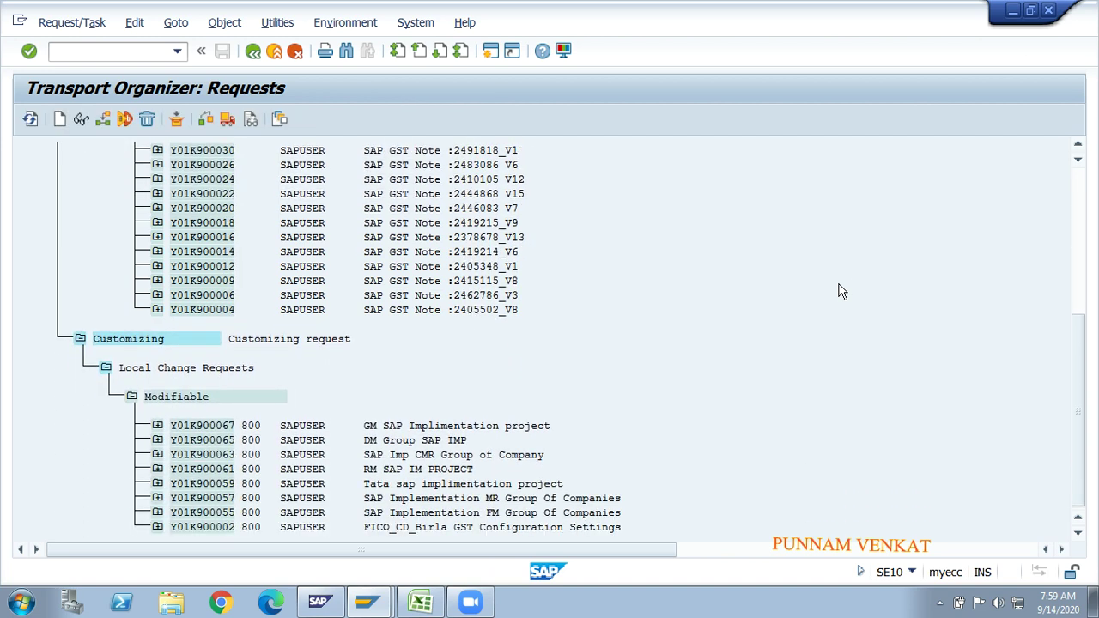
pyautogui.click(476, 425)
pyautogui.click(157, 426)
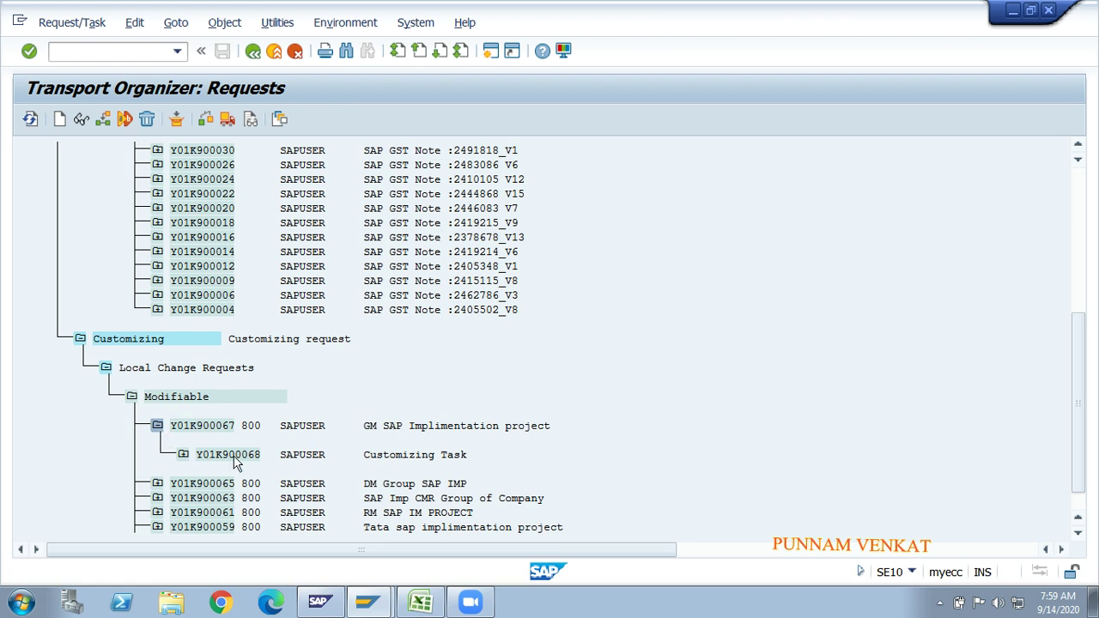
pyautogui.click(183, 456)
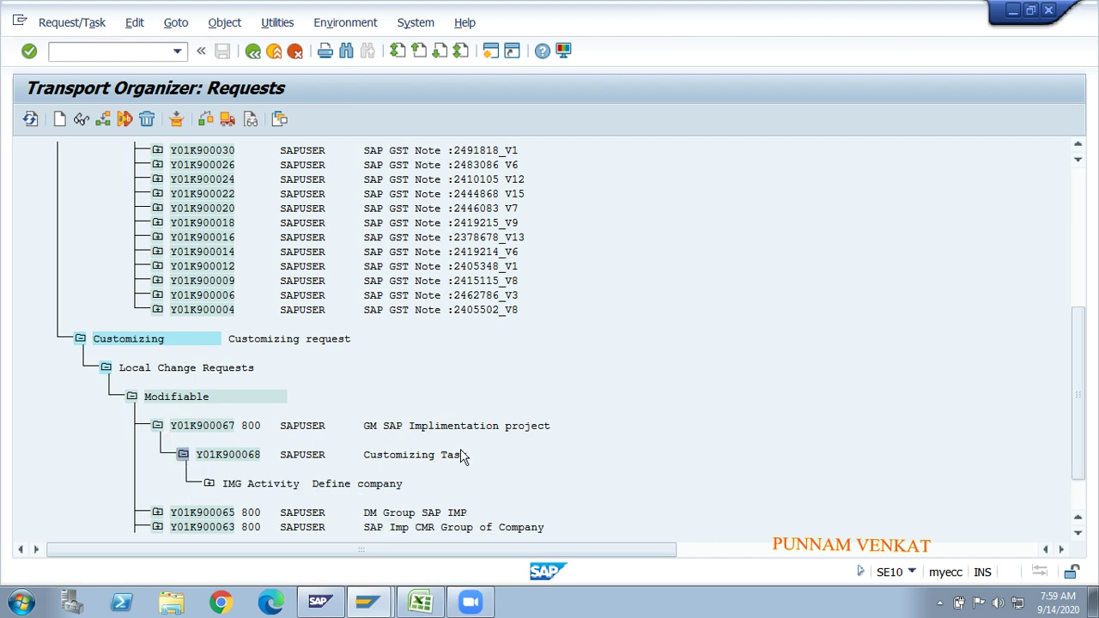
pyautogui.click(209, 484)
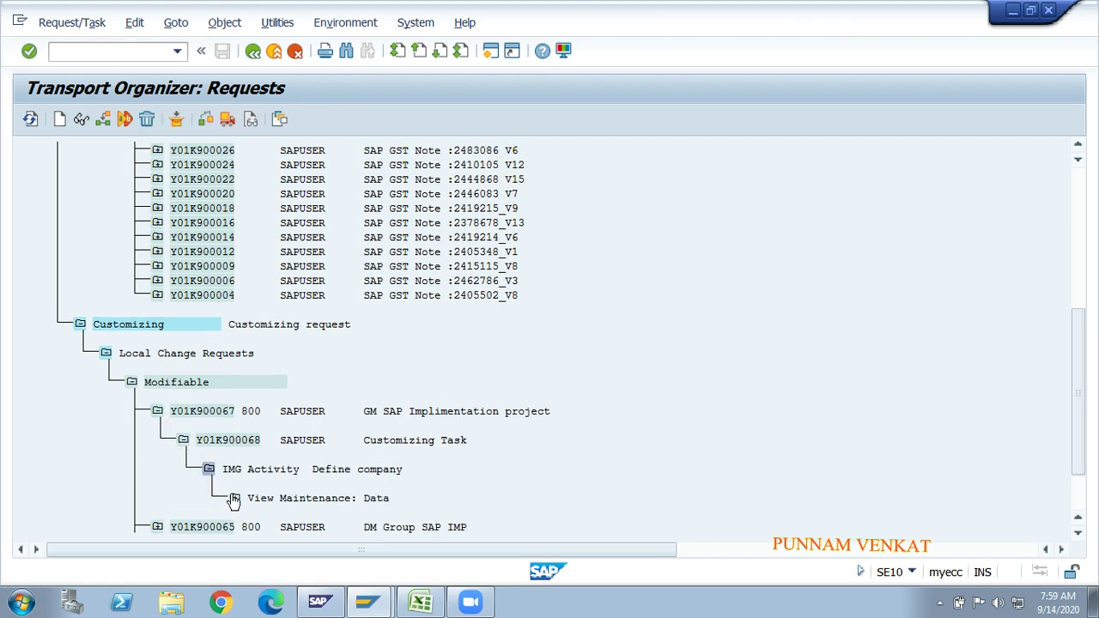
pyautogui.click(234, 498)
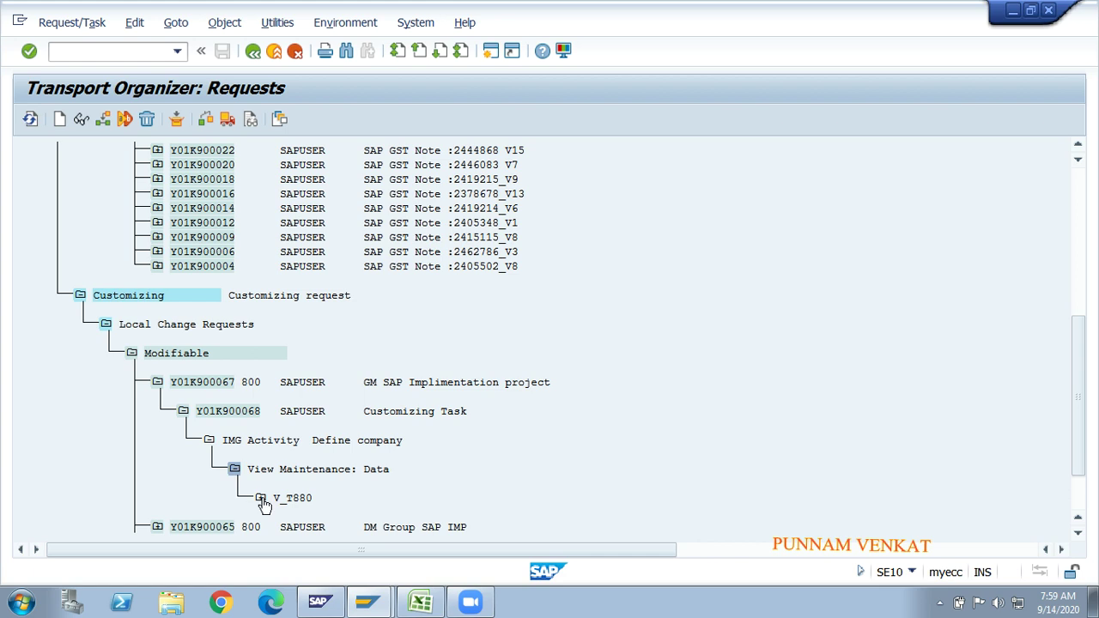
pyautogui.click(260, 499)
pyautogui.click(286, 499)
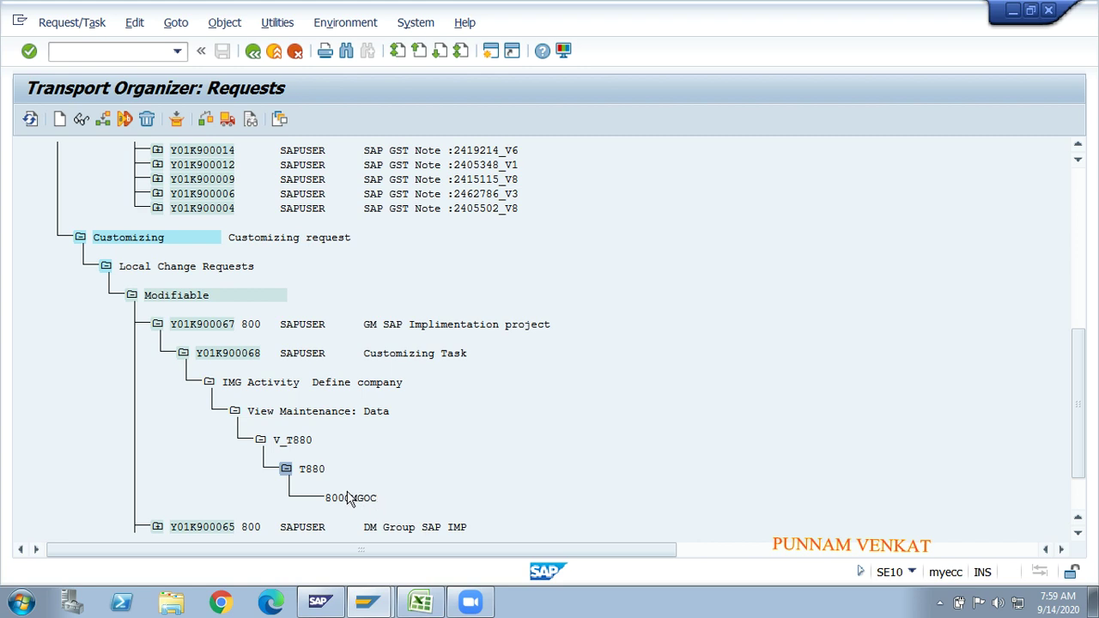
pyautogui.hotkey('alt', 'Tab')
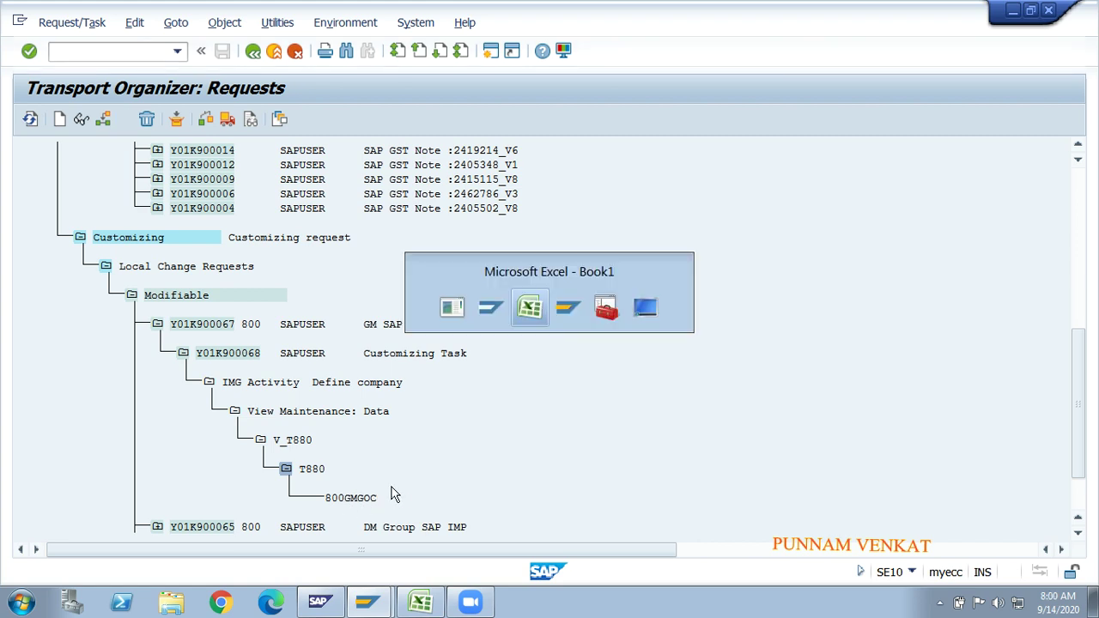
pyautogui.hotkey('alt', 'Tab')
pyautogui.press('Tab')
pyautogui.hotkey('alt', 'Tab')
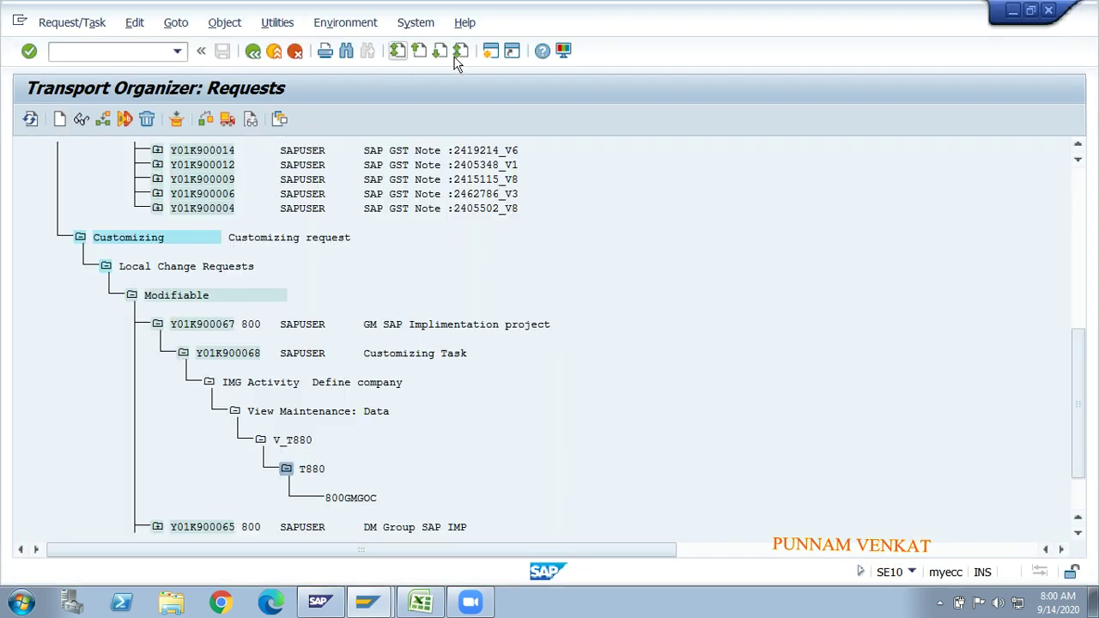
# Start a new SAP session, run transaction SPRO in it and open the SAP Reference IMG
pyautogui.click(490, 52)
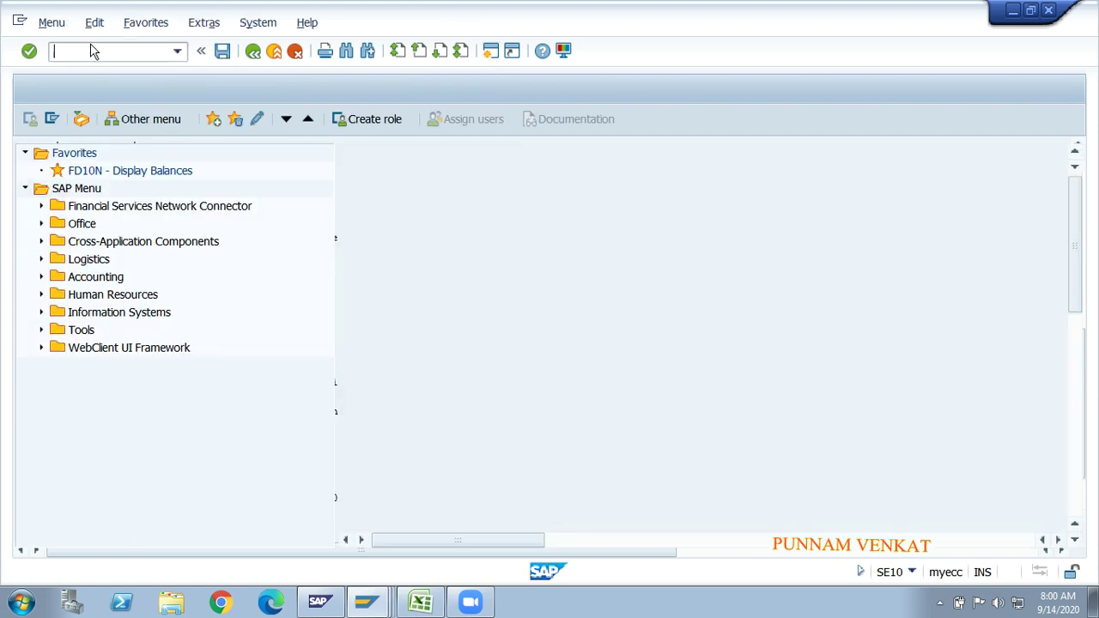
pyautogui.write('SPRO')
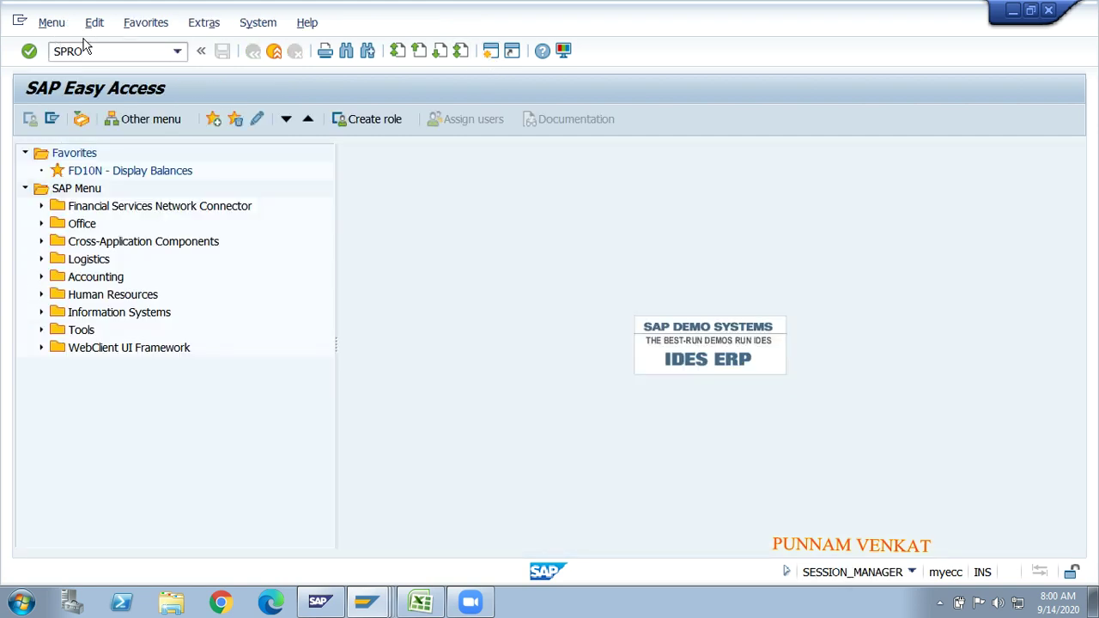
pyautogui.press('Return')
pyautogui.click(89, 118)
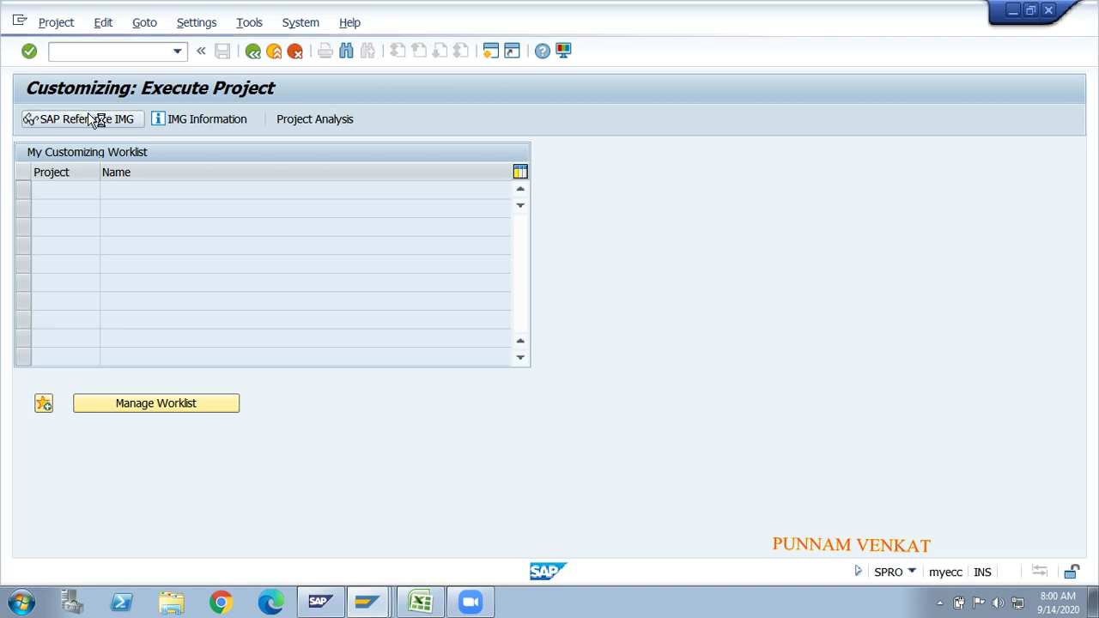
# Expand the Enterprise Structure node in the SAP Customizing Implementation Guide
pyautogui.press('Down')
pyautogui.press('Down')
pyautogui.press('Down')
pyautogui.press('Down')
pyautogui.press('Down')
pyautogui.press('Down')
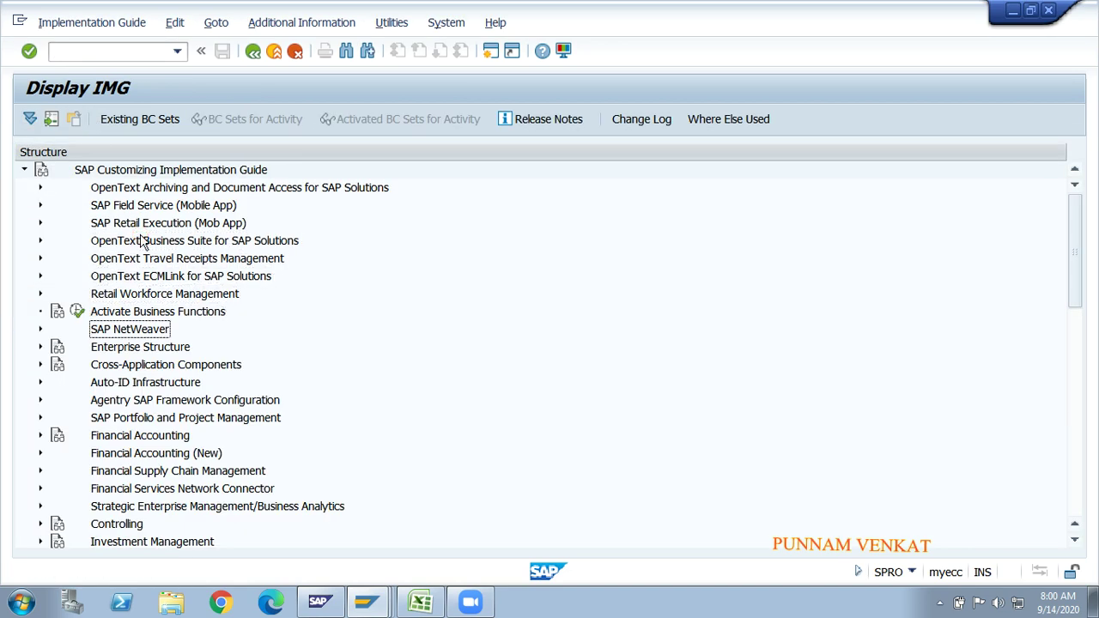
pyautogui.press('Right')
# Expand Definition and its Financial Accounting node, and open the Define company activity
pyautogui.press('Down')
pyautogui.press('Down')
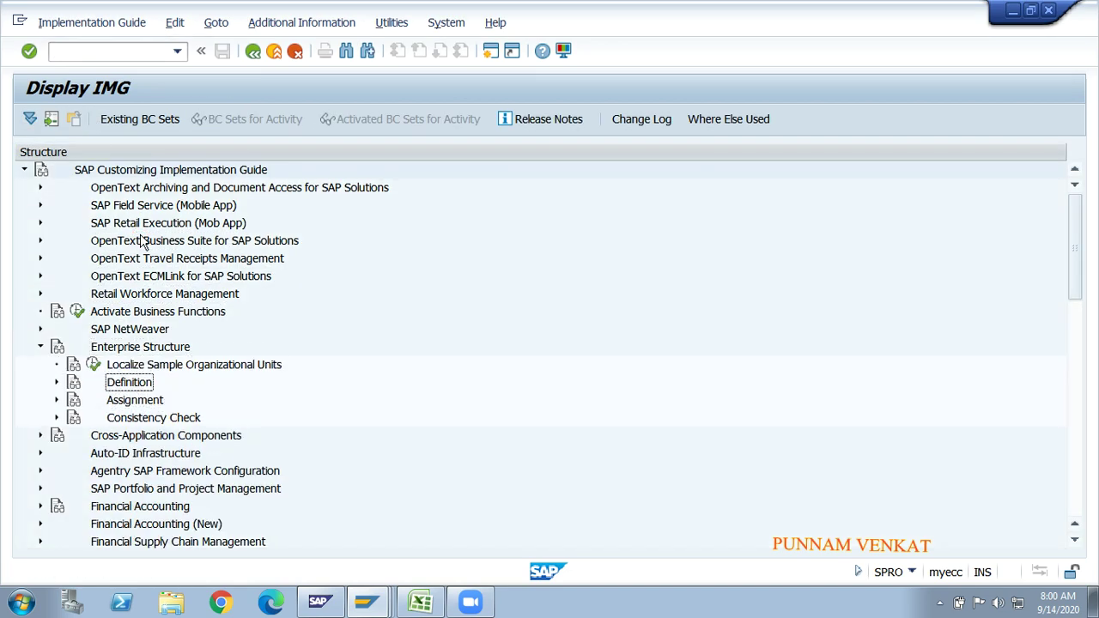
pyautogui.press('Right')
pyautogui.press('Down')
pyautogui.press('Right')
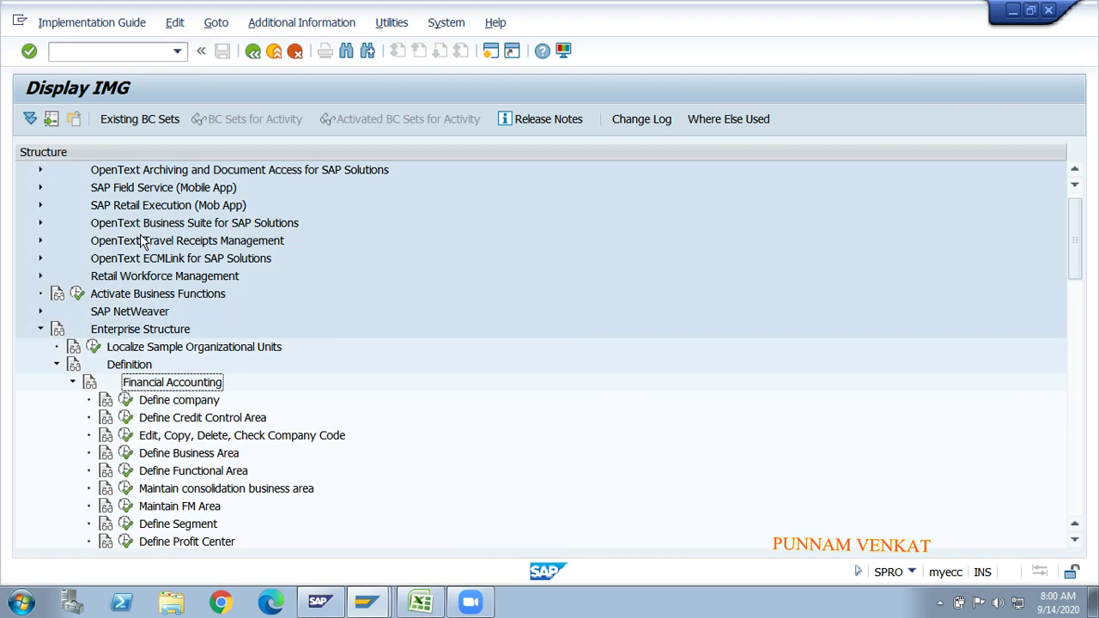
pyautogui.press('Down')
pyautogui.click(125, 401)
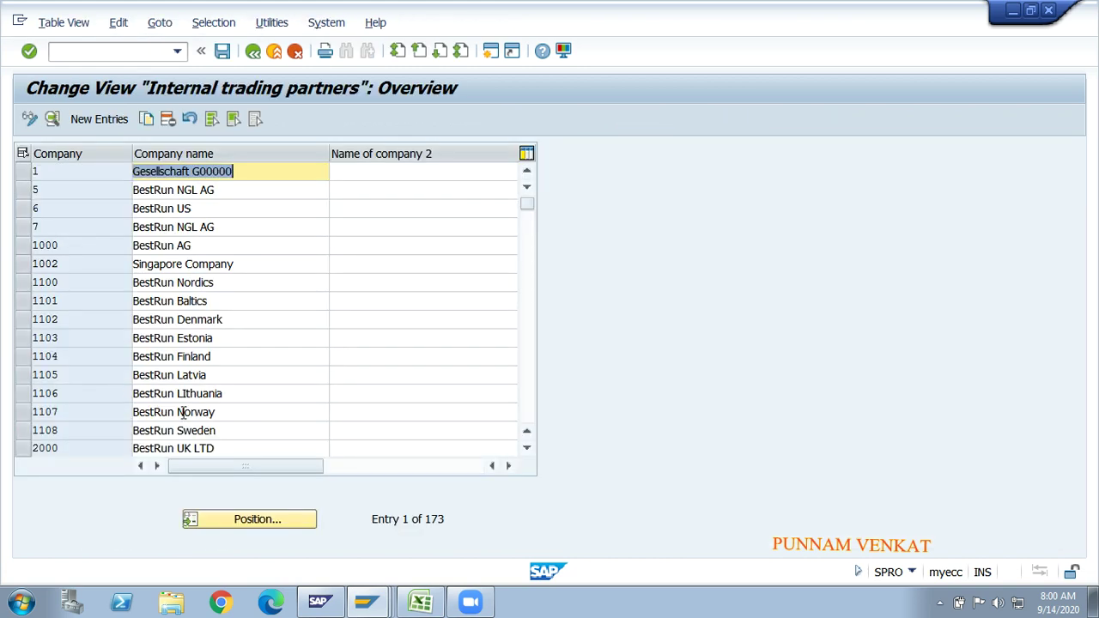
# Position the company list at GMGOC and select its row
pyautogui.click(525, 450)
pyautogui.click(525, 450)
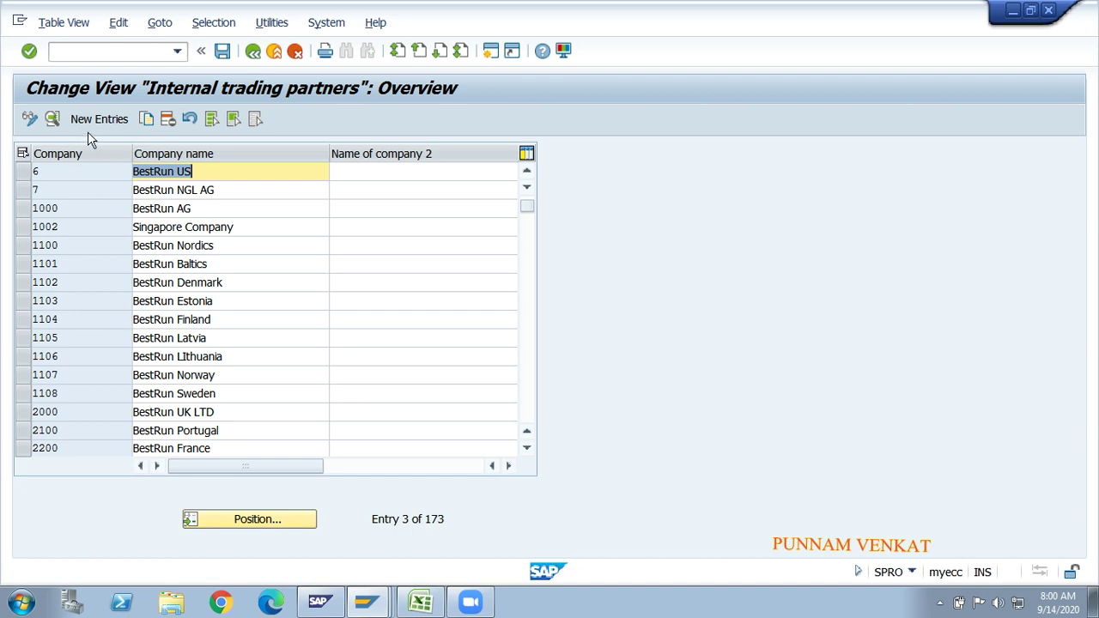
pyautogui.click(244, 524)
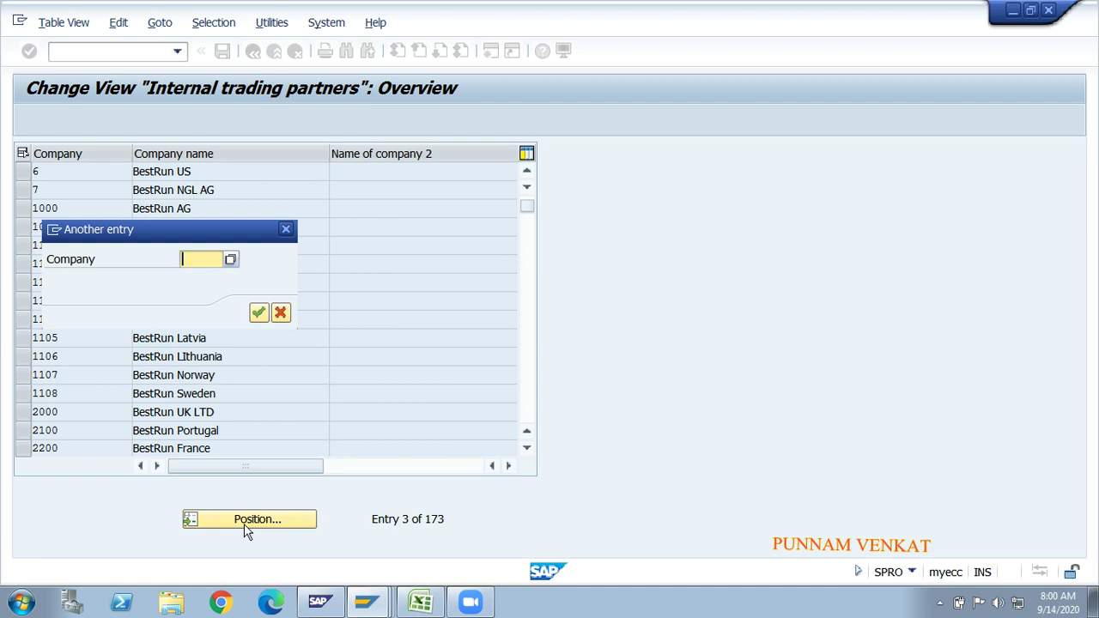
pyautogui.write('GMGOC')
pyautogui.press('Return')
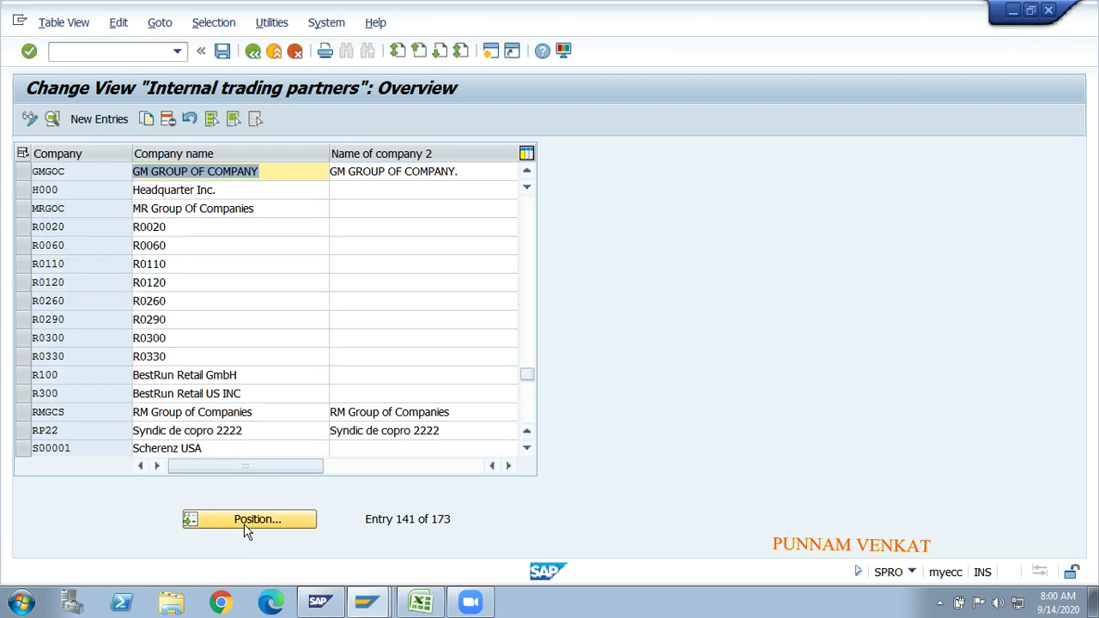
pyautogui.click(24, 172)
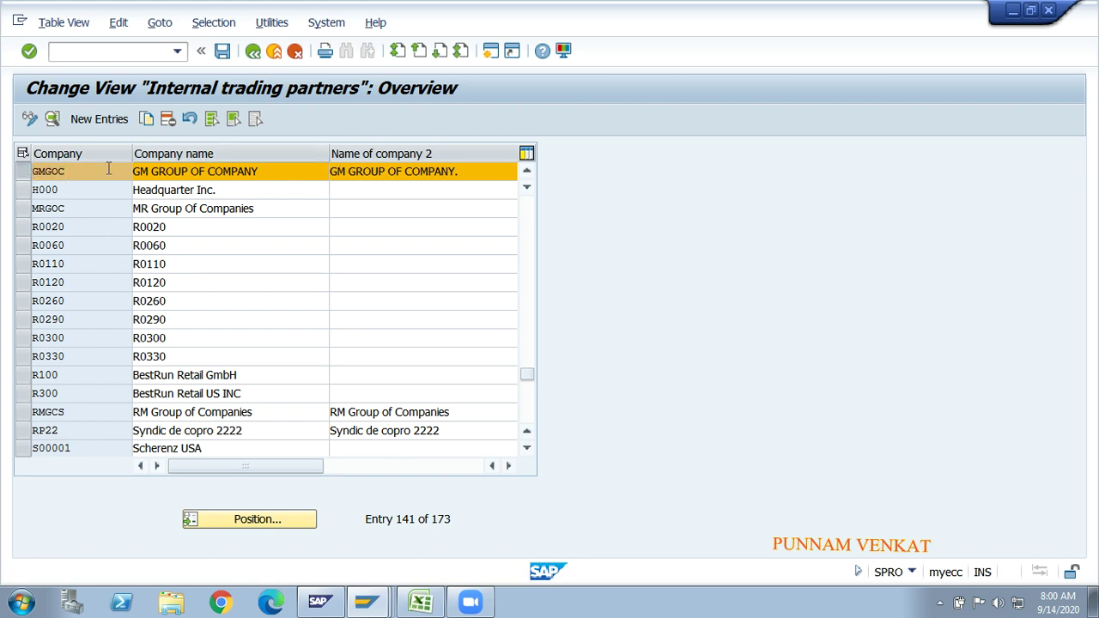
# Switch to the Transport Organizer session and examine the Define company task and GMGOC table entry under the GM SAP Implimentation project request
pyautogui.hotkey('alt', 'Tab')
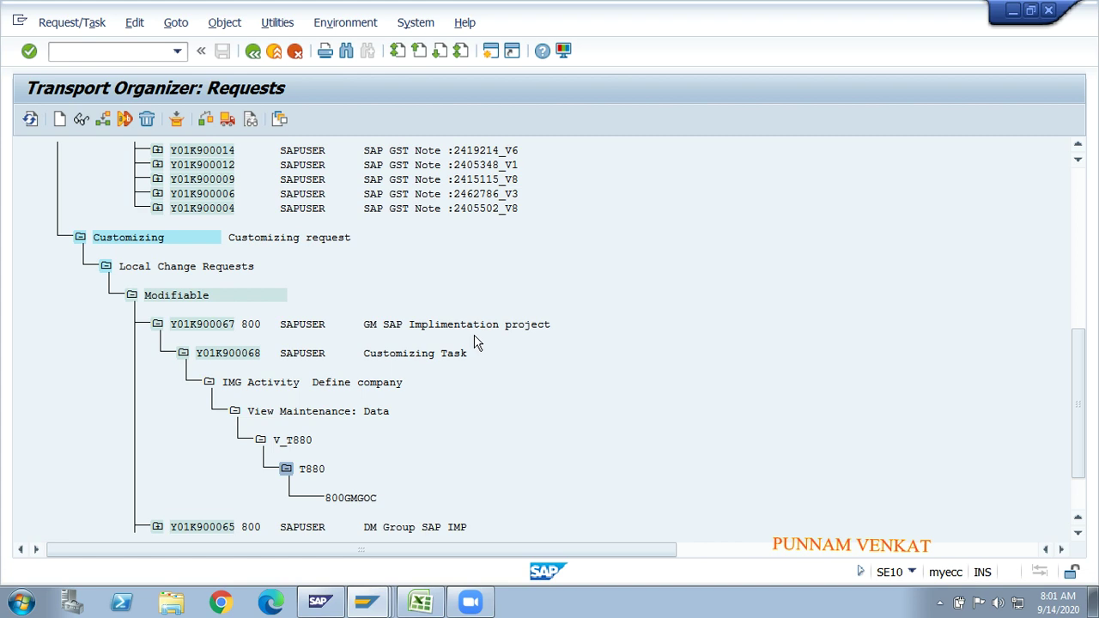
pyautogui.click(206, 325)
pyautogui.click(224, 354)
pyautogui.click(373, 412)
pyautogui.click(336, 501)
pyautogui.click(366, 505)
# Leave the Transport Organizer with /N to return to the SAP Easy Access screen
pyautogui.click(153, 49)
pyautogui.write('/N')
pyautogui.press('Return')
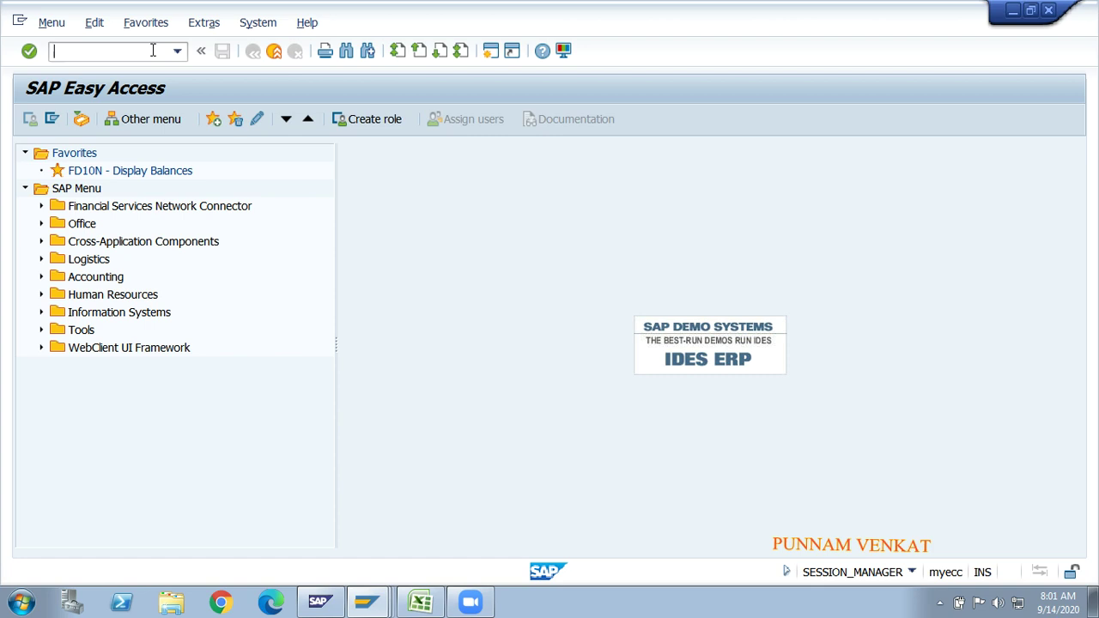
# View the SAP Reference IMG through transaction SPRO and go back to the SAP Easy Access screen
pyautogui.write('SPRO')
pyautogui.press('Return')
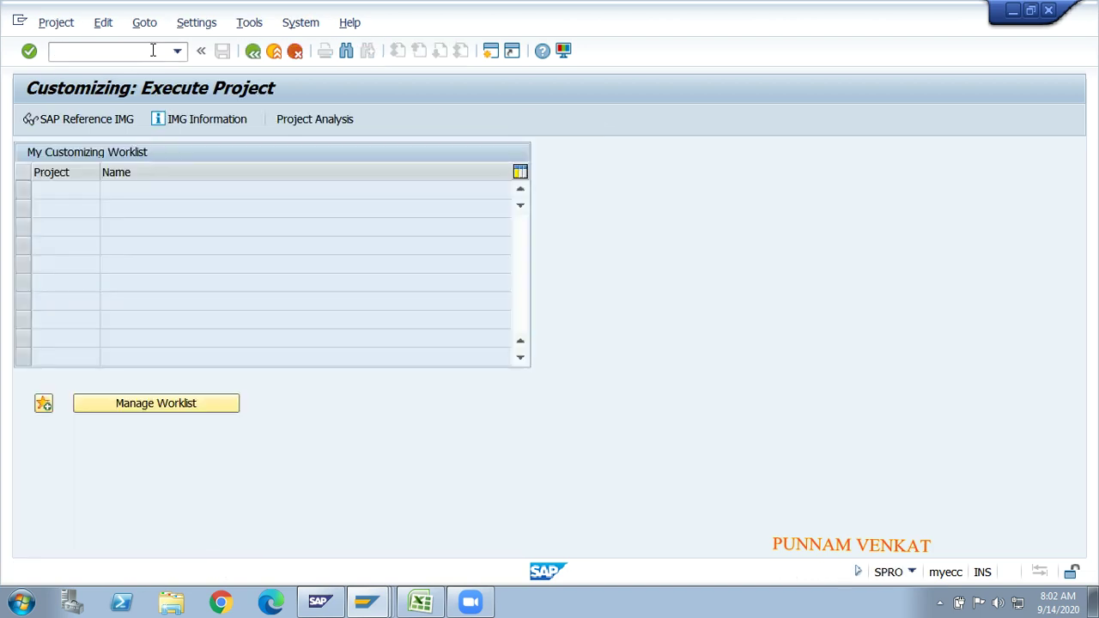
pyautogui.click(109, 118)
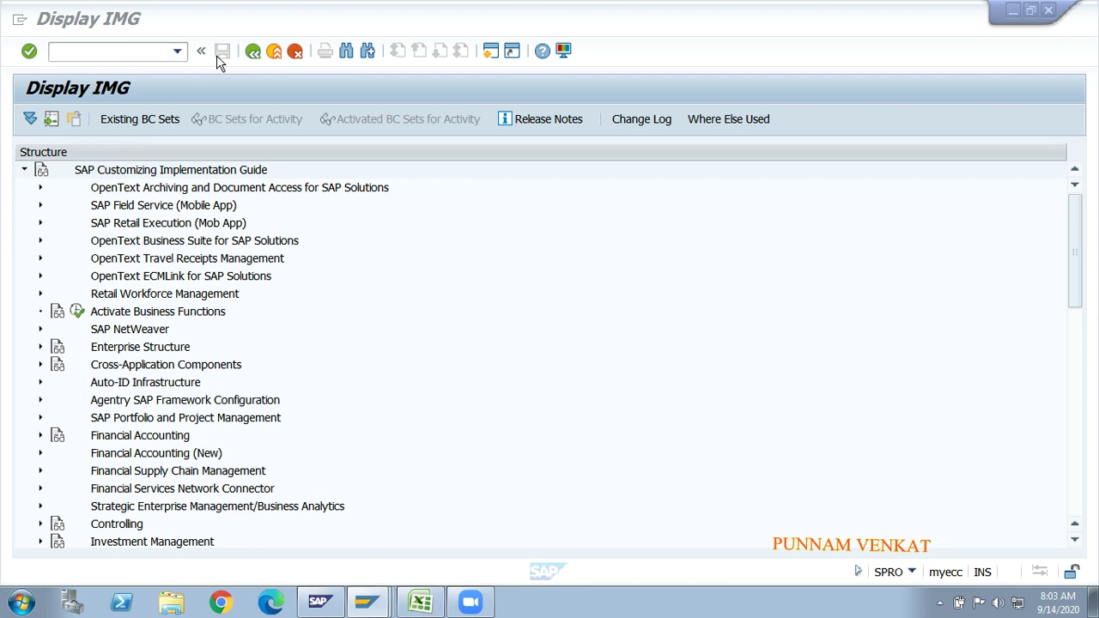
pyautogui.click(251, 57)
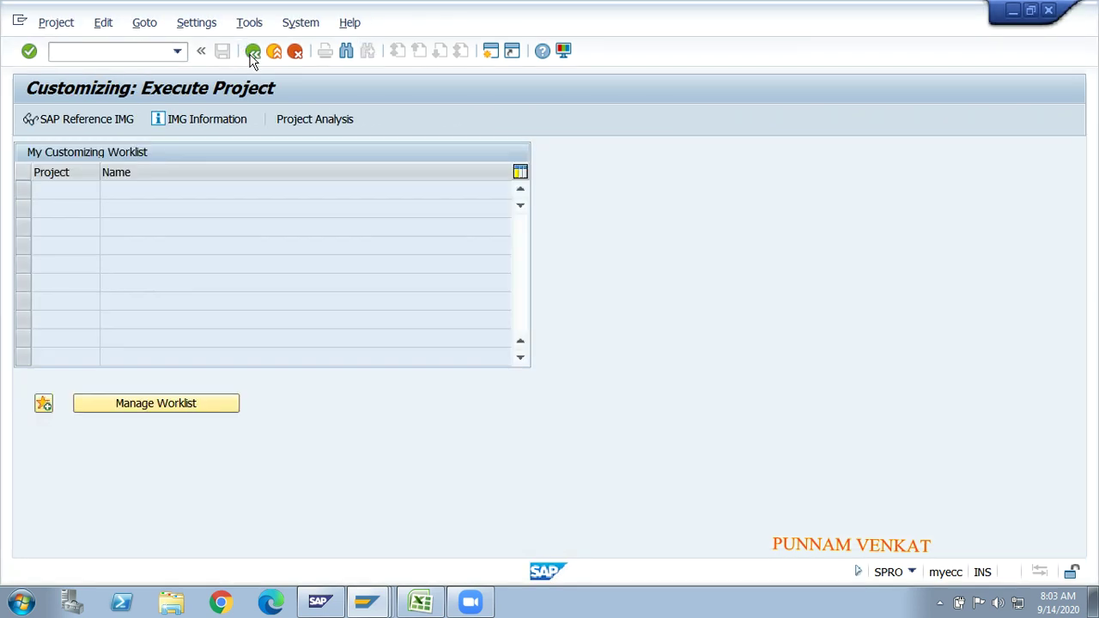
pyautogui.click(252, 51)
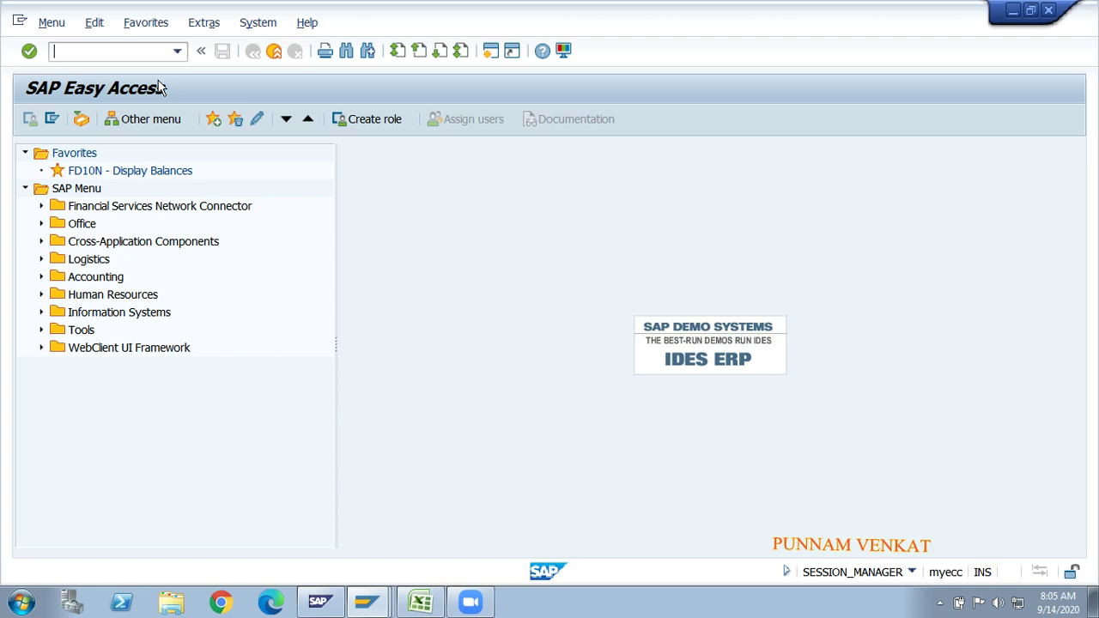
# Switch to the Excel workbook Book1 and enter SPRO SCREEN in cell B51, below the server diagram
pyautogui.hotkey('alt', 'Tab')
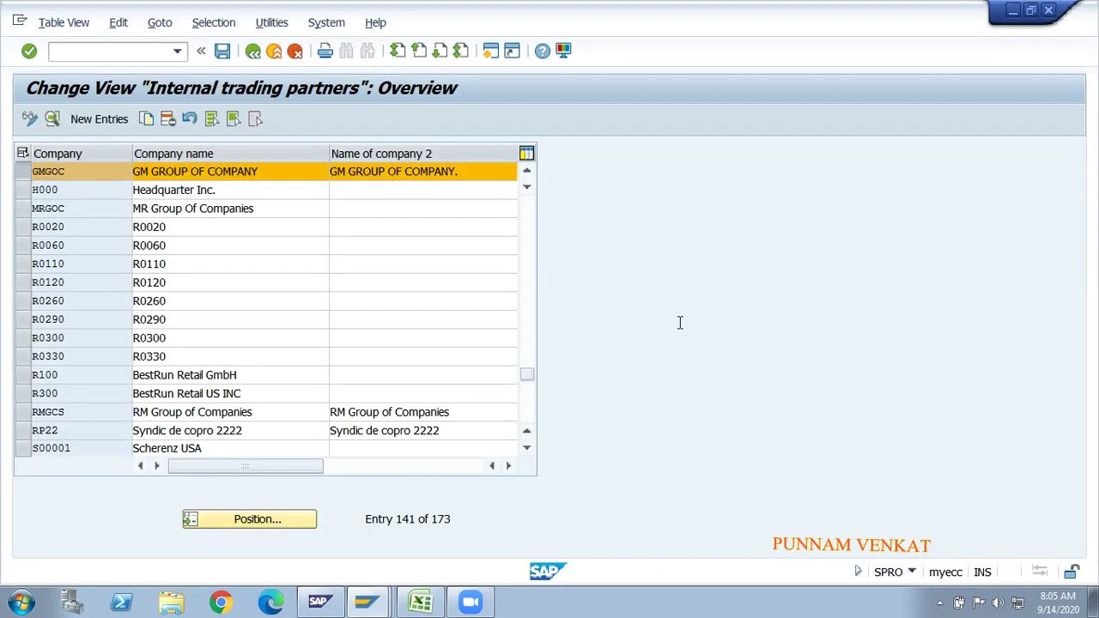
pyautogui.hotkey('alt', 'Tab')
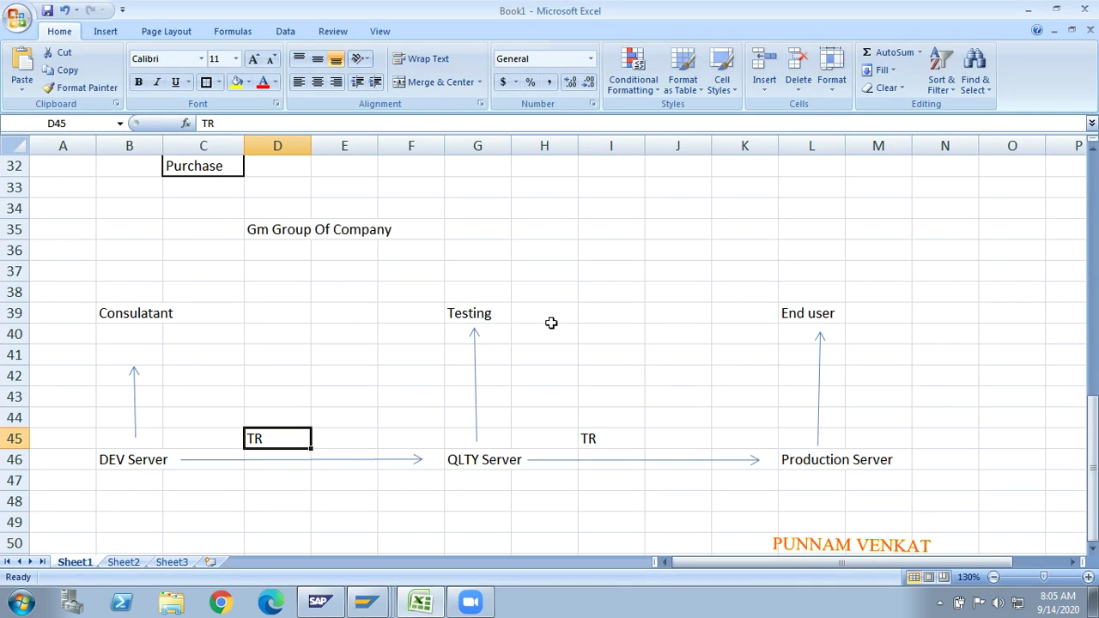
pyautogui.click(366, 348)
pyautogui.press('Down')
pyautogui.press('Down')
pyautogui.press('Down')
pyautogui.press('Down')
pyautogui.press('Down')
pyautogui.press('Down')
pyautogui.press('Down')
pyautogui.press('Down')
pyautogui.press('Down')
pyautogui.press('Down')
pyautogui.press('Down')
pyautogui.press('Down')
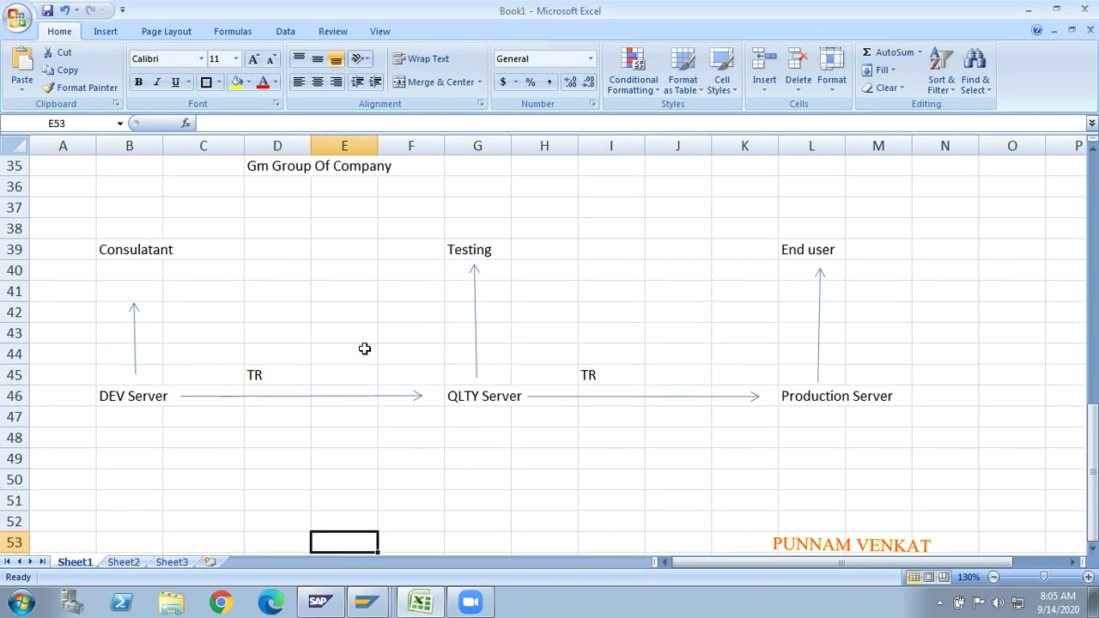
pyautogui.press('Down')
pyautogui.press('Down')
pyautogui.press('Down')
pyautogui.press('Down')
pyautogui.press('Down')
pyautogui.press('Left')
pyautogui.press('Left')
pyautogui.press('Left')
pyautogui.press('Up')
pyautogui.press('Up')
pyautogui.press('Up')
pyautogui.press('Up')
pyautogui.press('Up')
pyautogui.press('Up')
pyautogui.press('Up')
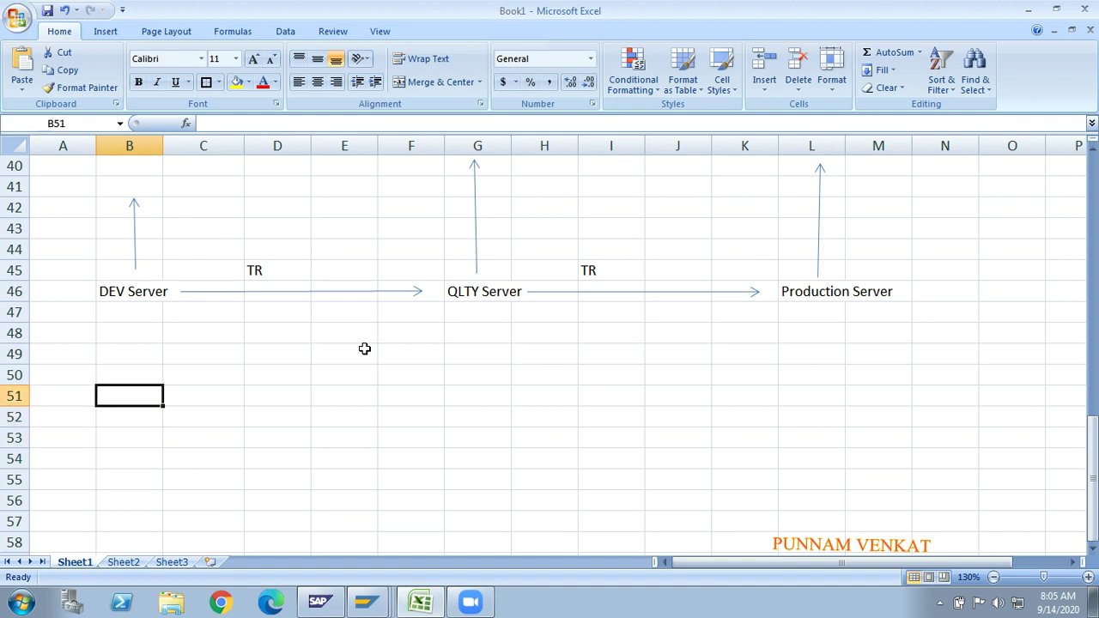
pyautogui.press('Down')
pyautogui.press('Up')
pyautogui.write('SPRO ')
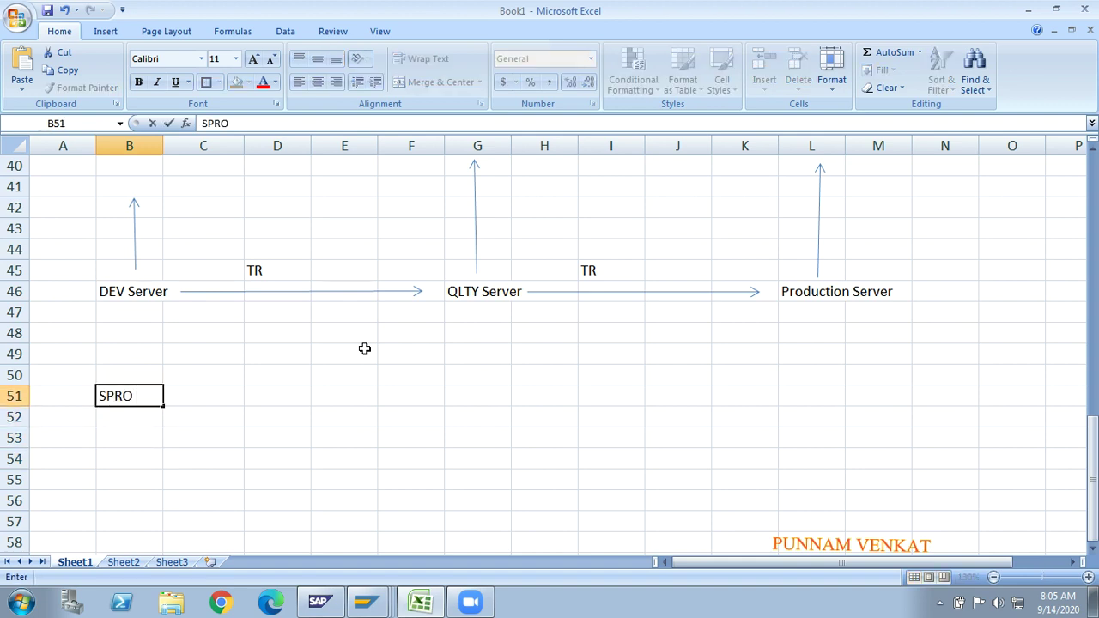
pyautogui.write('SCREEN')
# Enter Cosultant in cell E51, in the same row as the SPRO SCREEN label
pyautogui.press('Right')
pyautogui.press('Right')
pyautogui.press('Right')
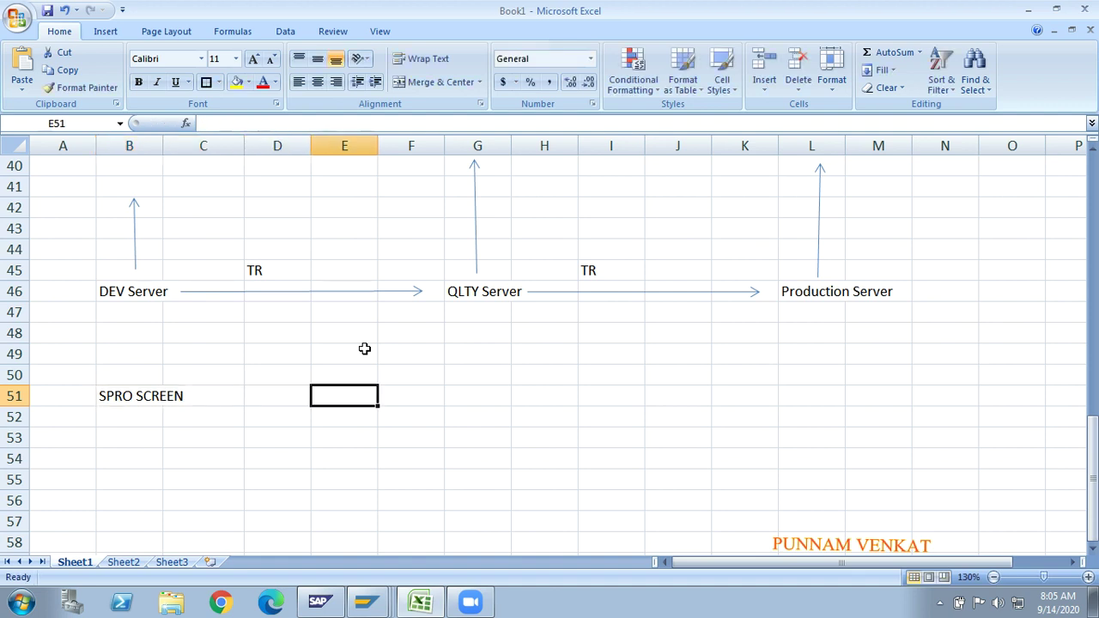
pyautogui.write('co')
pyautogui.press('BackSpace')
pyautogui.press('BackSpace')
pyautogui.write('C')
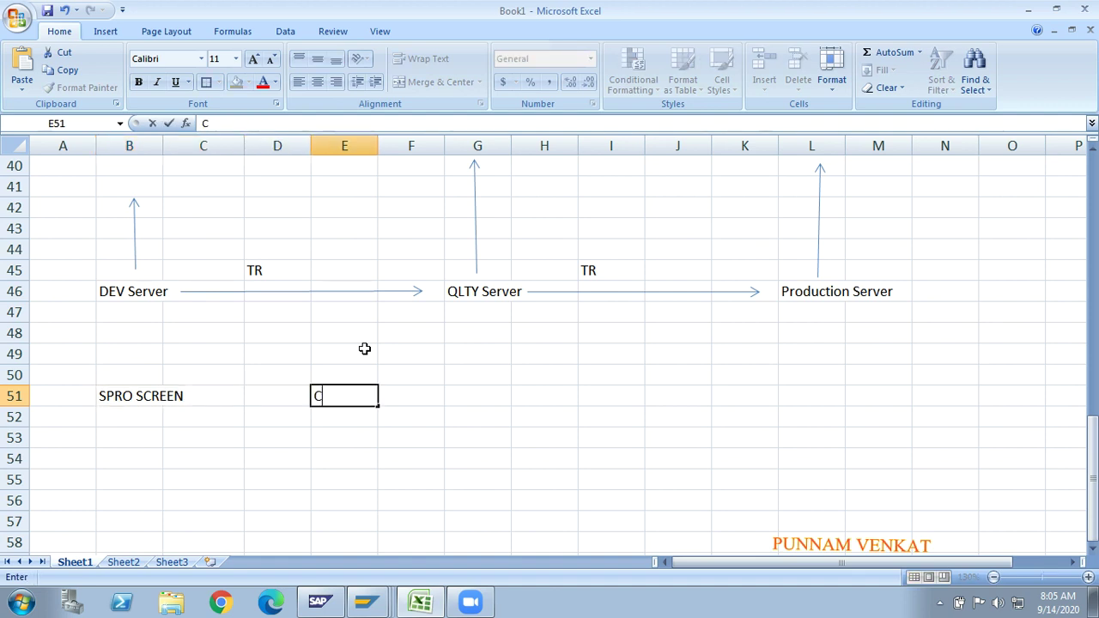
pyautogui.write('osultant')
pyautogui.press('Return')
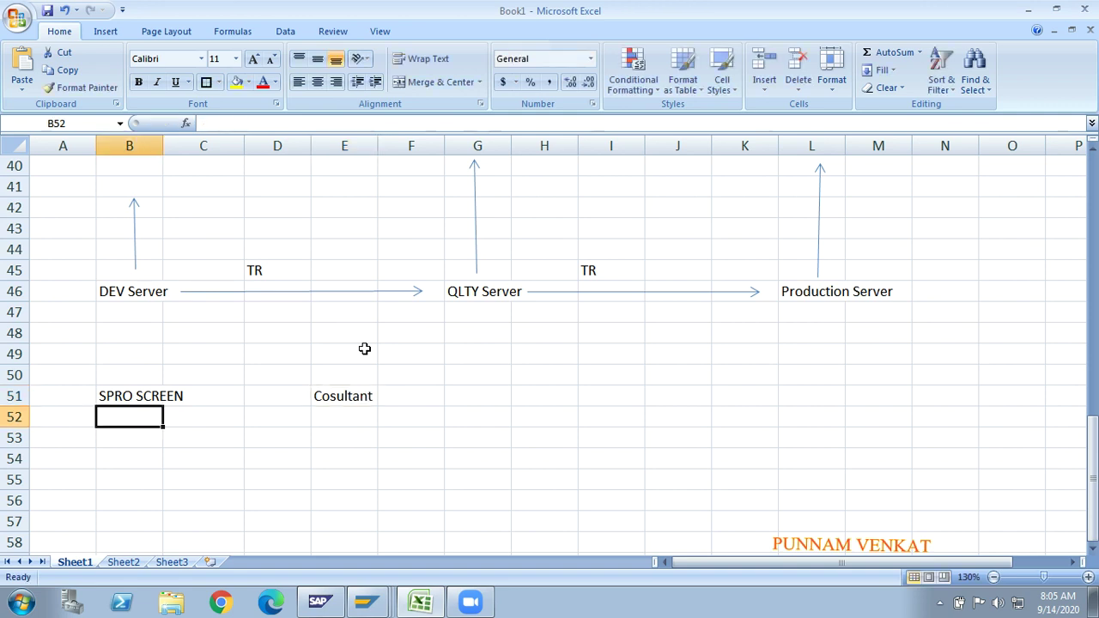
# Begin a label in cell B54 with the text "Sap e"
pyautogui.press('Down')
pyautogui.press('Down')
pyautogui.write('Sap e')
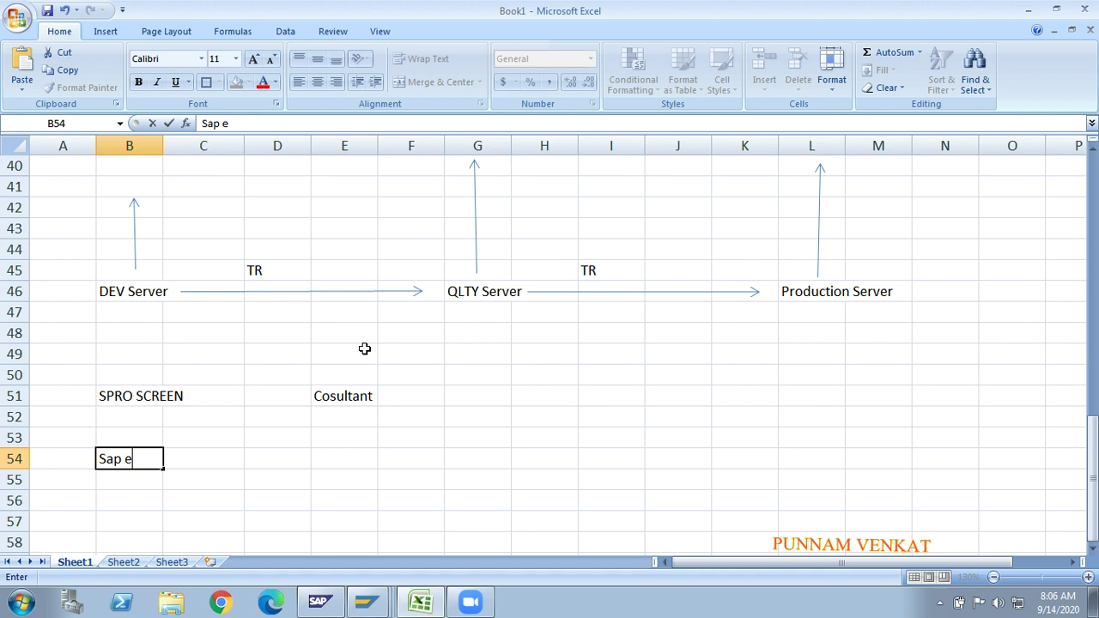
# Switch to the SAP session showing the company list and return it to the SAP Easy Access screen with /n
pyautogui.hotkey('alt', 'Tab')
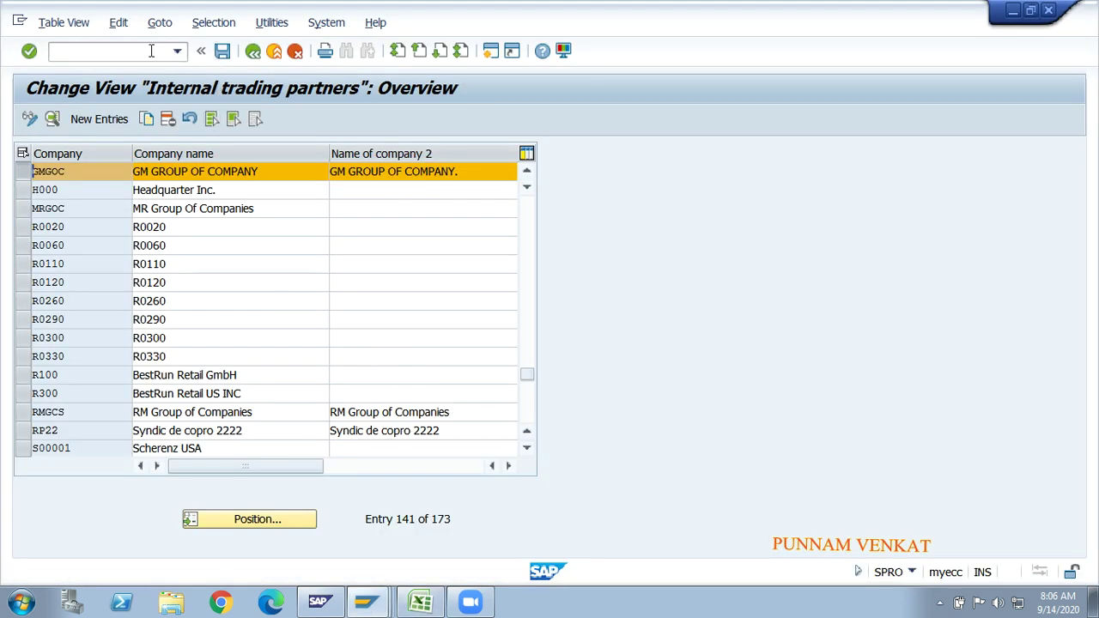
pyautogui.click(152, 50)
pyautogui.write('/n')
pyautogui.press('Return')
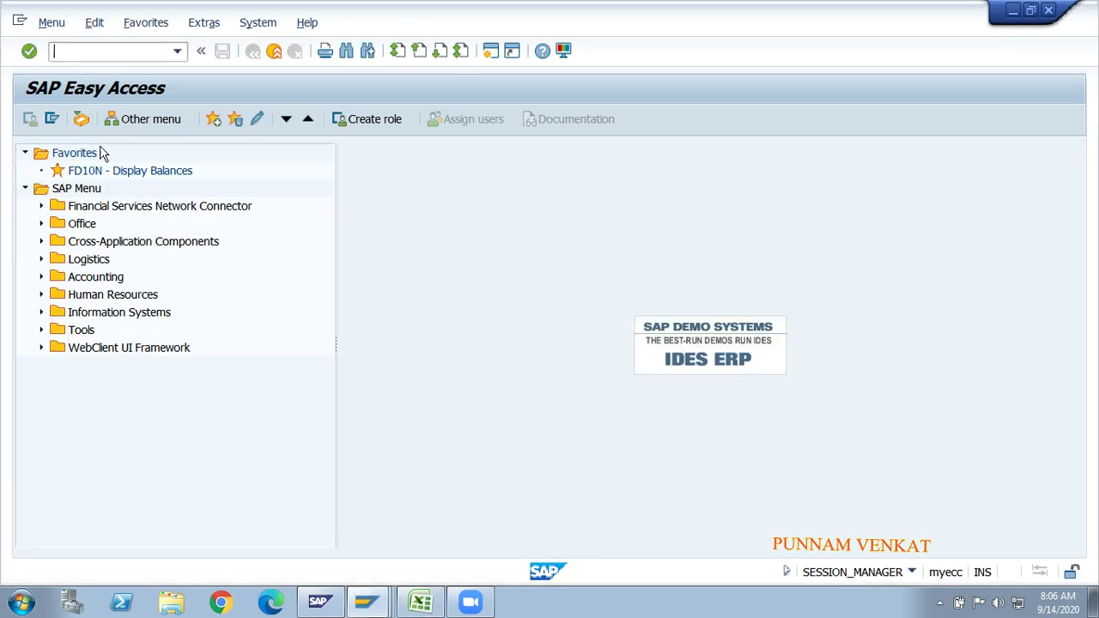
# Switch back to Excel and complete the label in cell B54 as "Sap easy Access Screen"
pyautogui.hotkey('alt', 'Tab')
pyautogui.write('Sap e')
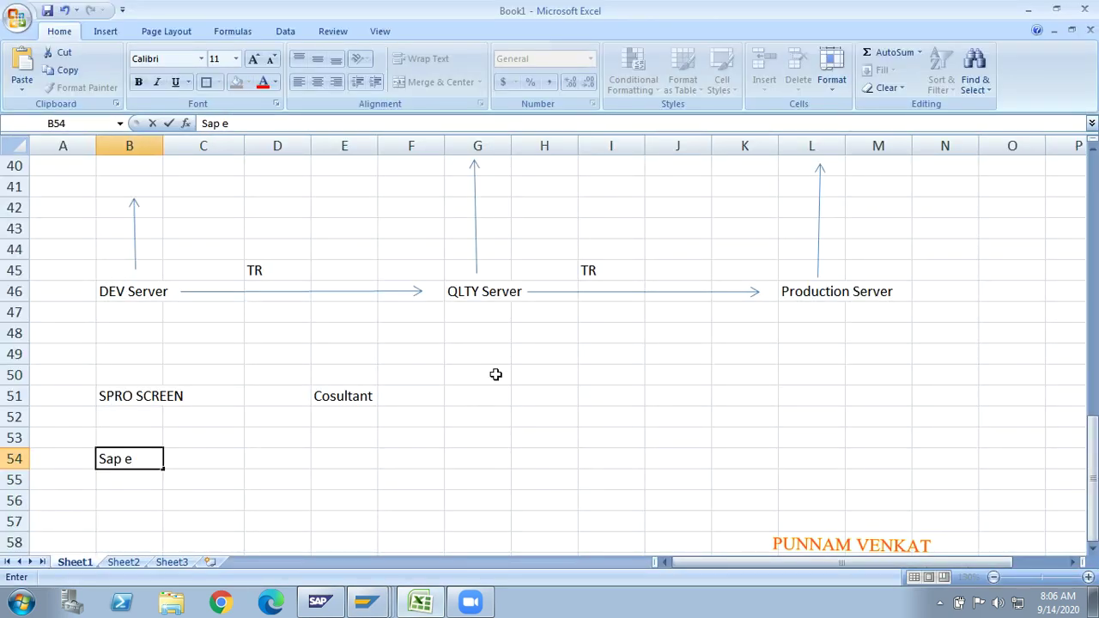
pyautogui.write('asy Access Scre')
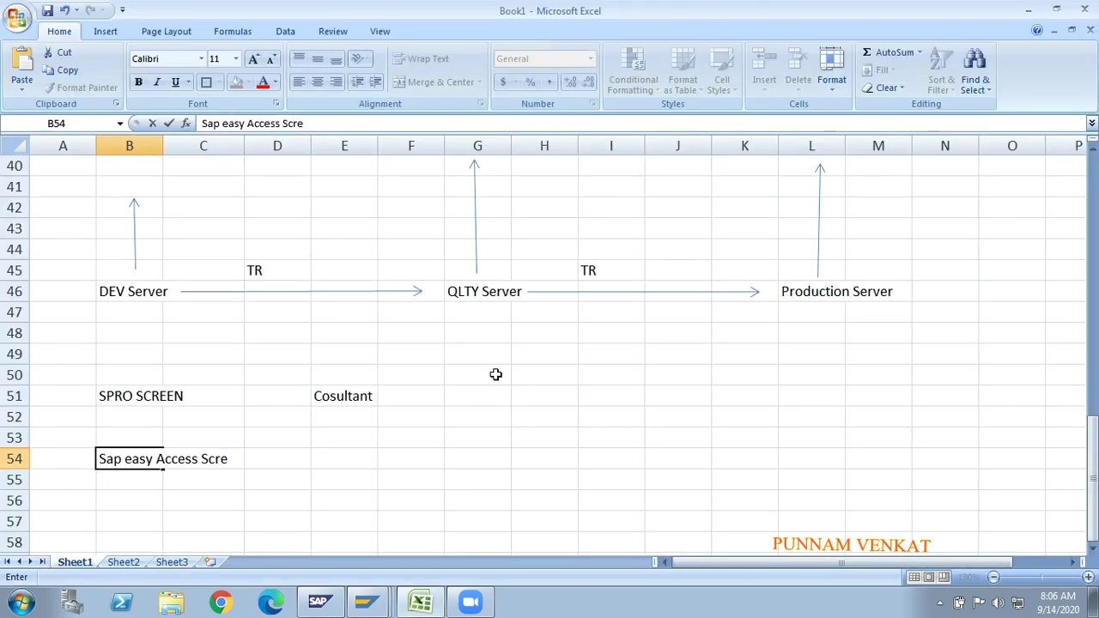
pyautogui.write('en')
# Enter End user in cell E54 beside the Sap easy Access Screen label
pyautogui.press('Right')
pyautogui.press('Right')
pyautogui.press('Right')
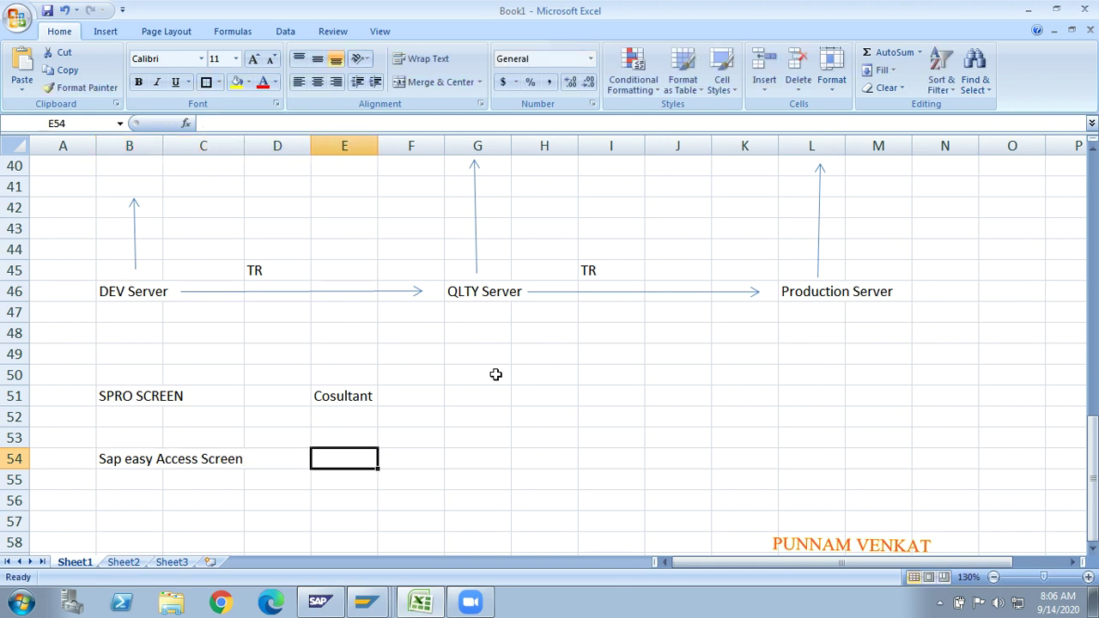
pyautogui.write('End user')
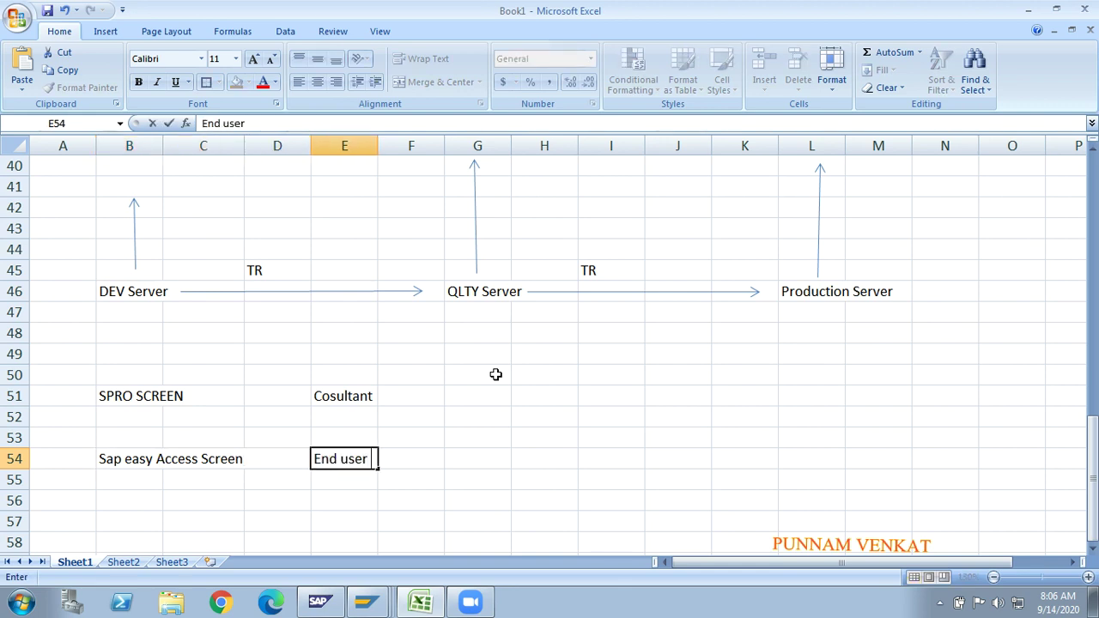
pyautogui.press('Return')
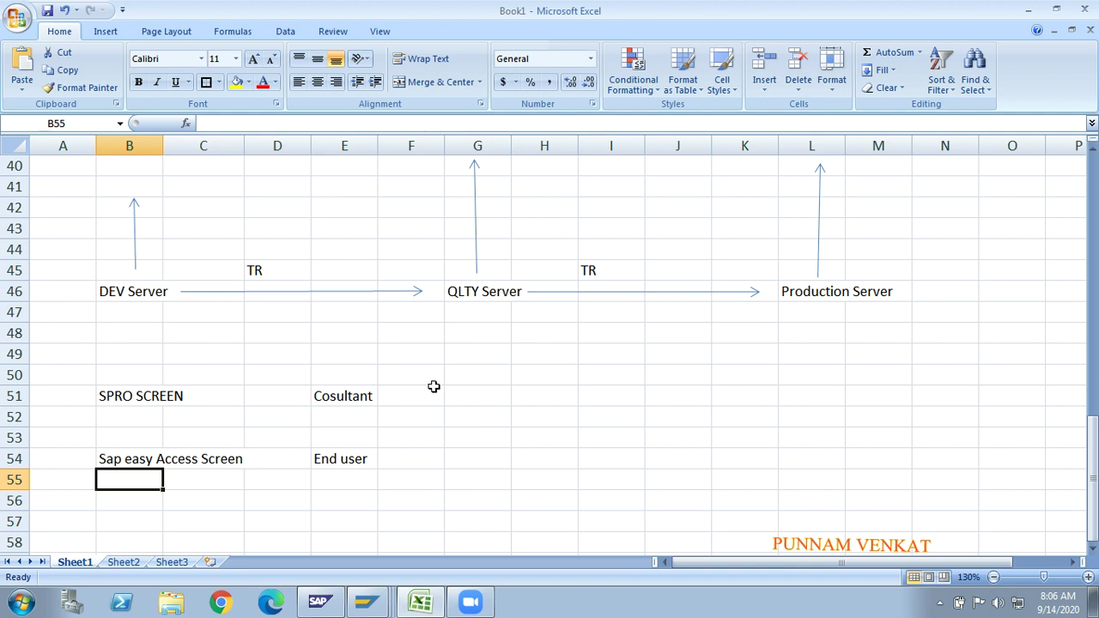
pyautogui.click(342, 397)
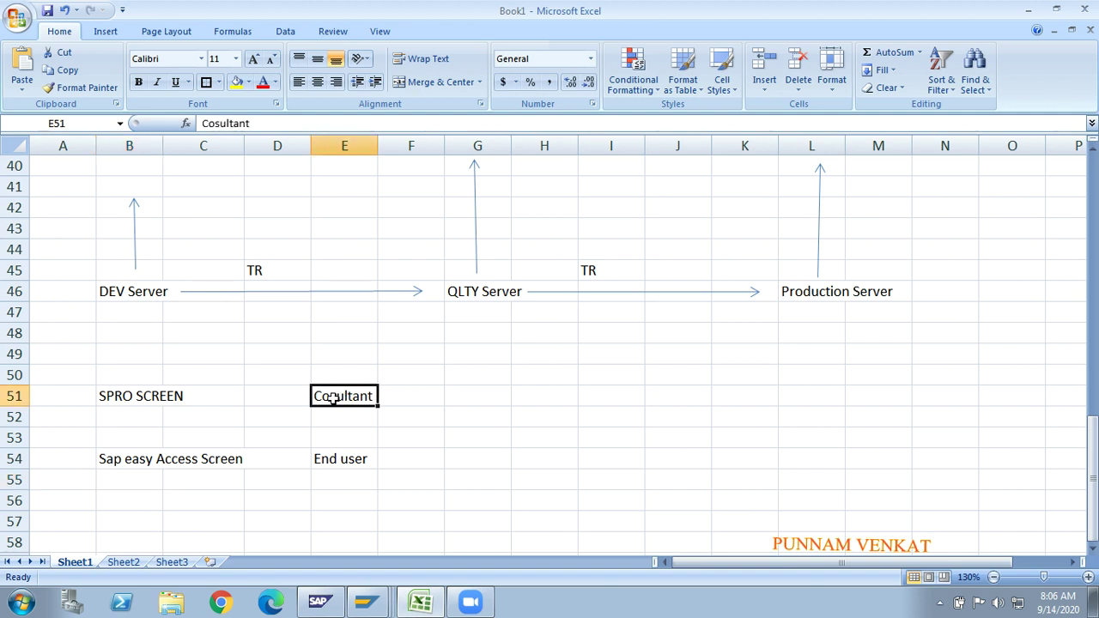
pyautogui.click(484, 399)
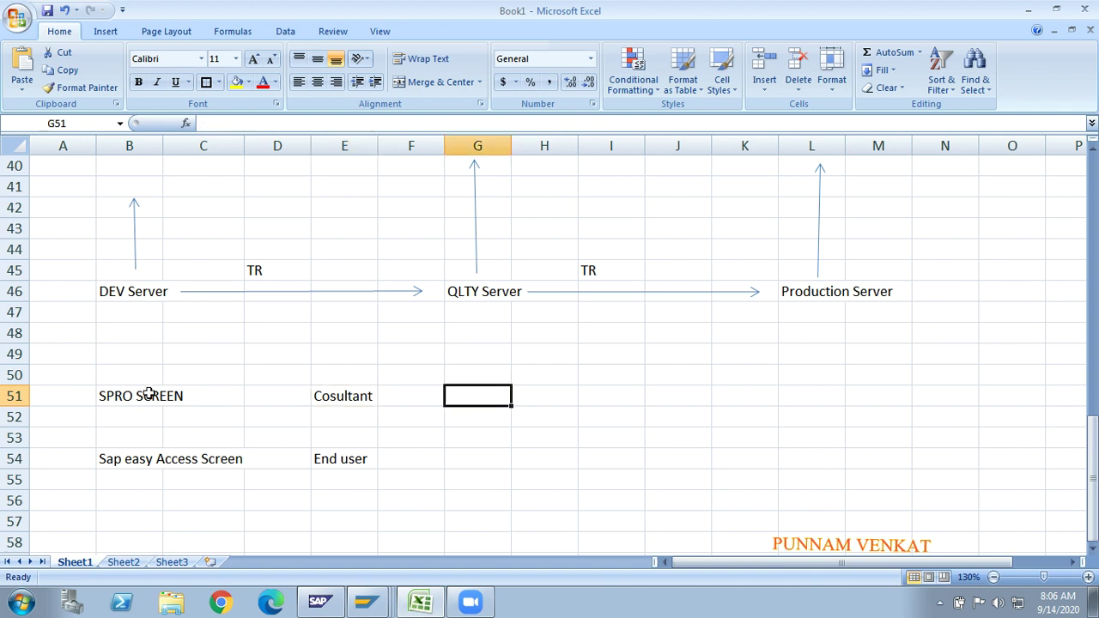
pyautogui.click(123, 396)
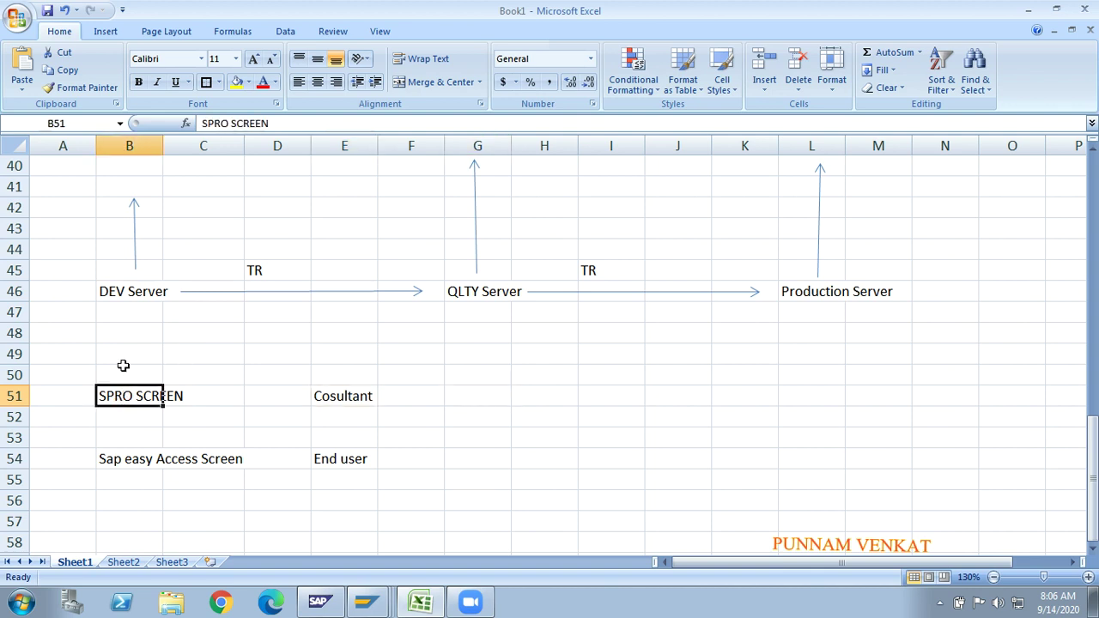
pyautogui.click(342, 464)
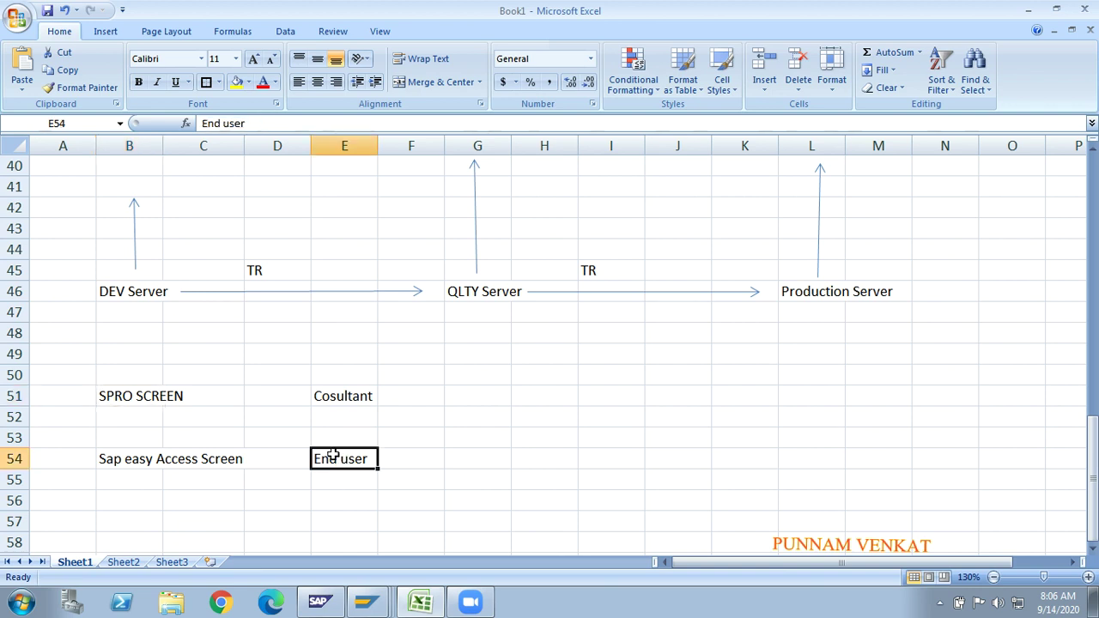
pyautogui.click(135, 464)
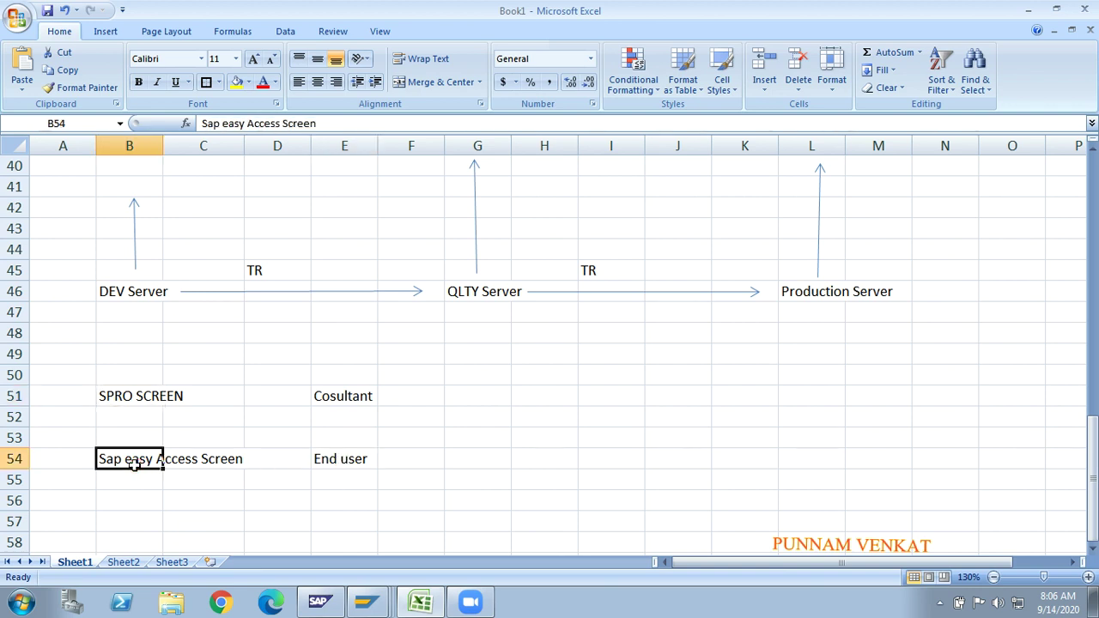
# Review the SPRO SCREEN and Sap easy Access Screen notes and their matching roles in rows 51 and 54
pyautogui.click(463, 466)
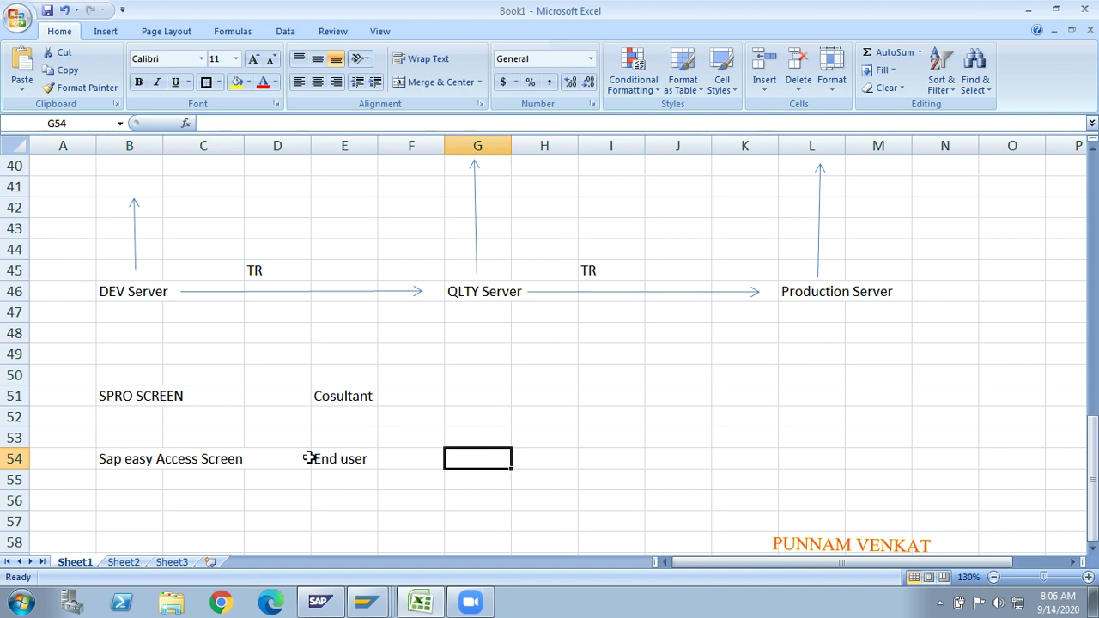
pyautogui.click(78, 393)
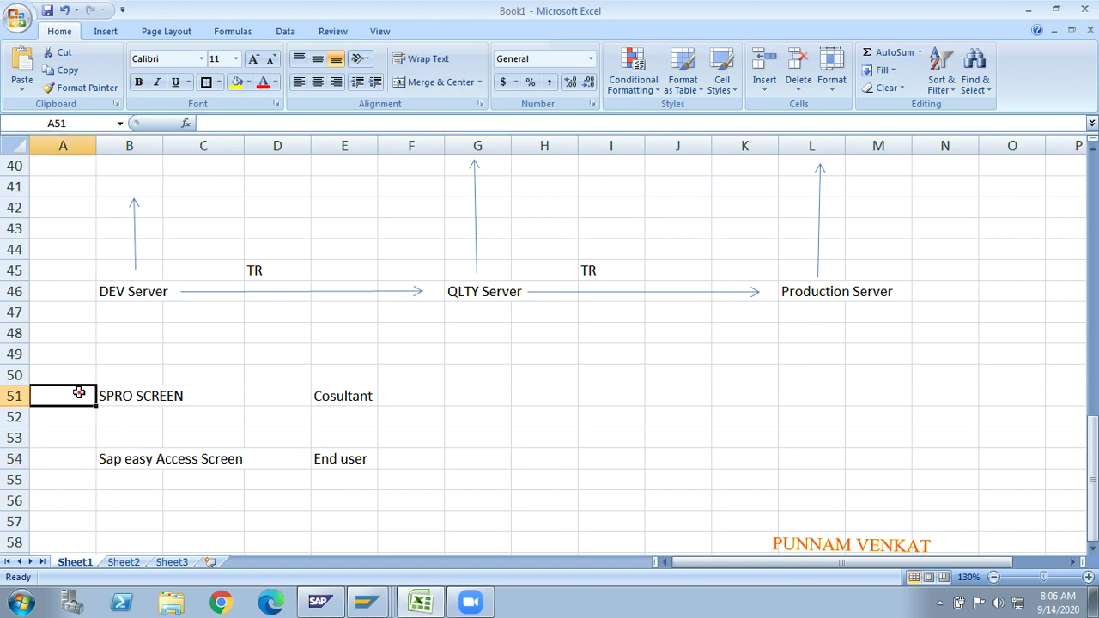
pyautogui.click(138, 397)
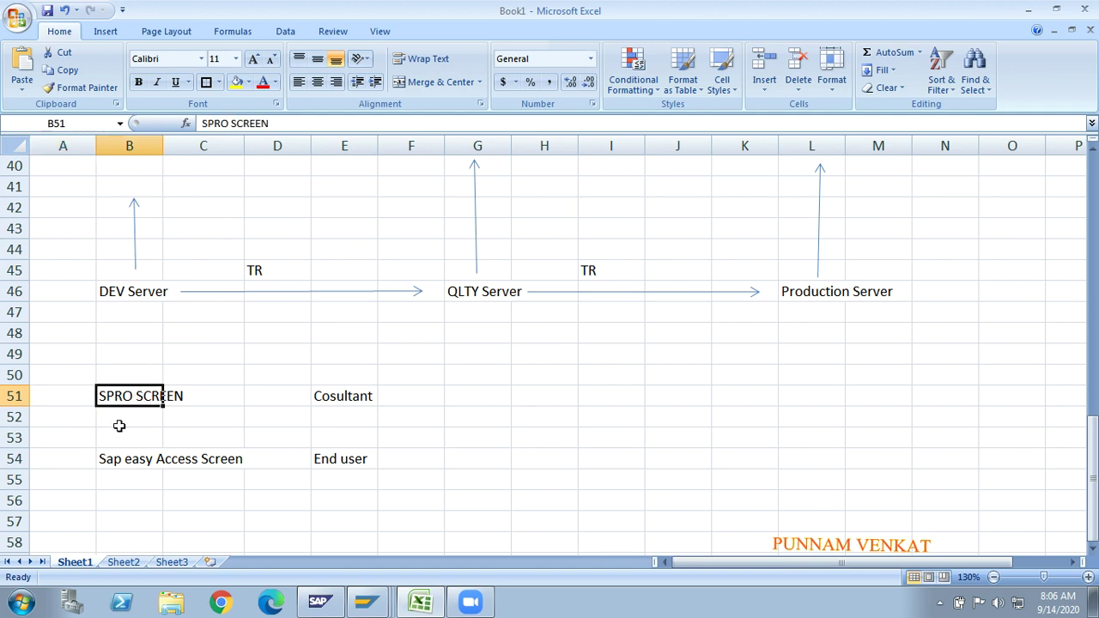
pyautogui.click(118, 457)
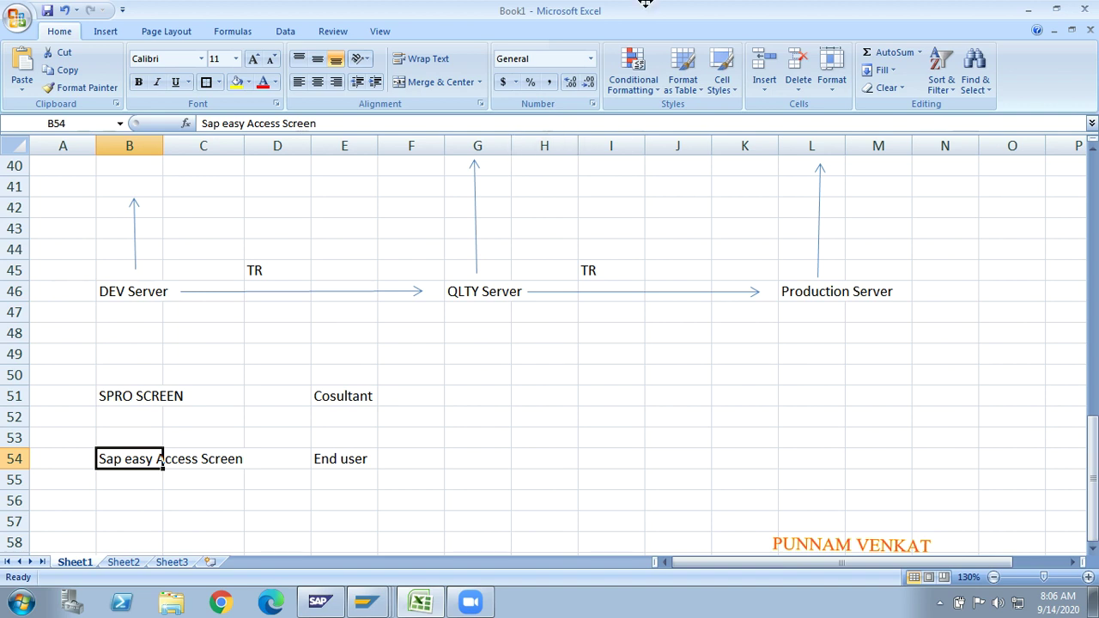
pyautogui.click(624, 40)
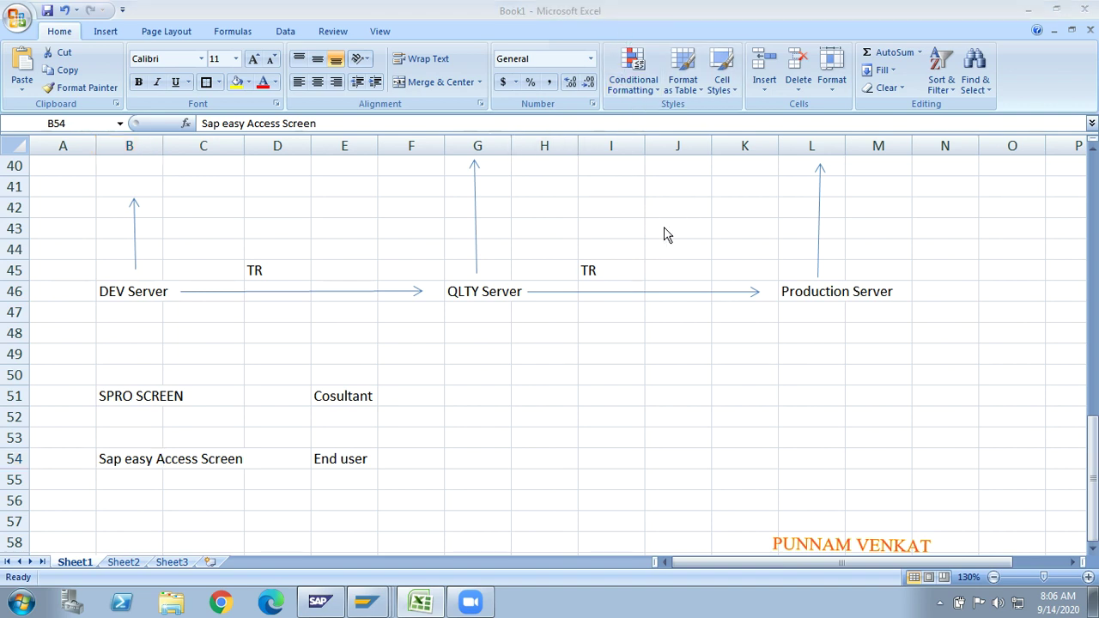
pyautogui.click(850, 54)
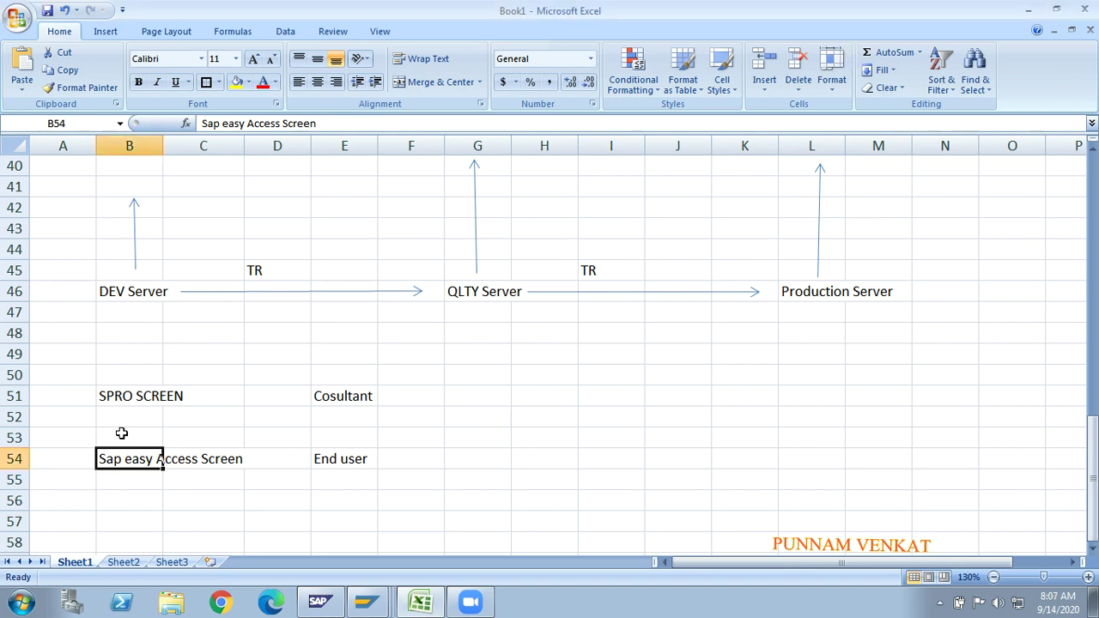
pyautogui.click(105, 397)
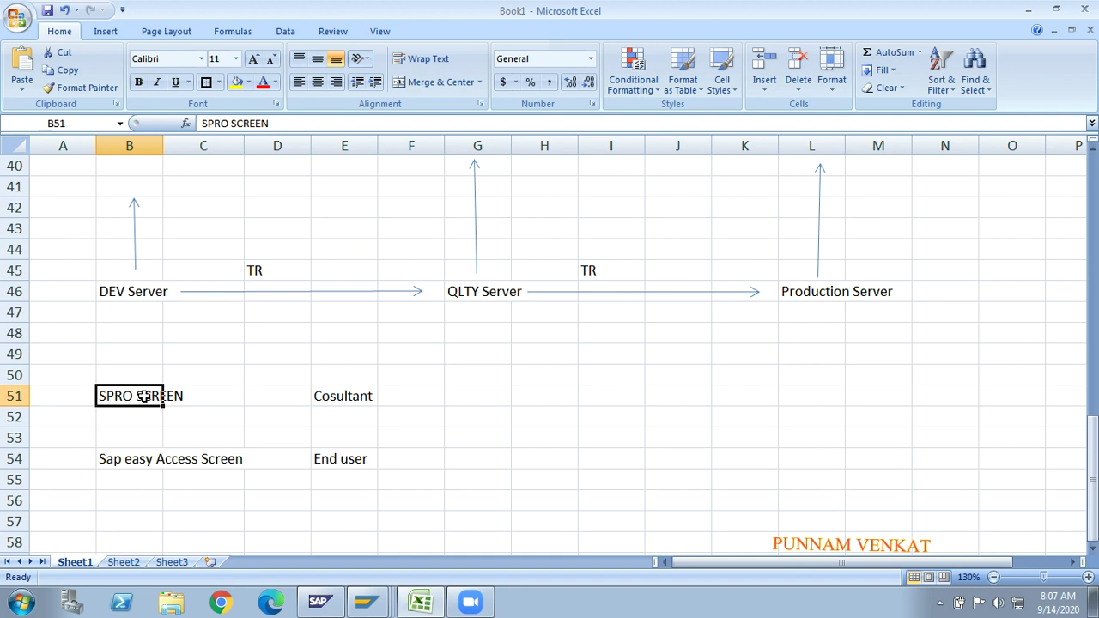
pyautogui.click(139, 464)
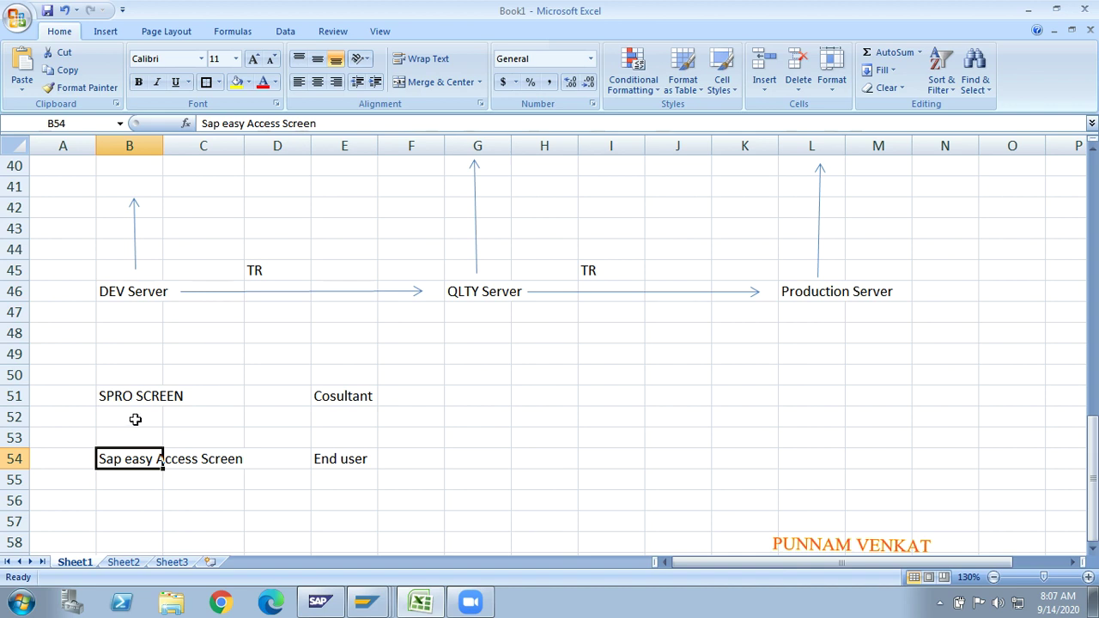
pyautogui.click(118, 393)
# Clear the screen and role notes from the range A51:E55 below the server diagram
pyautogui.click(83, 395)
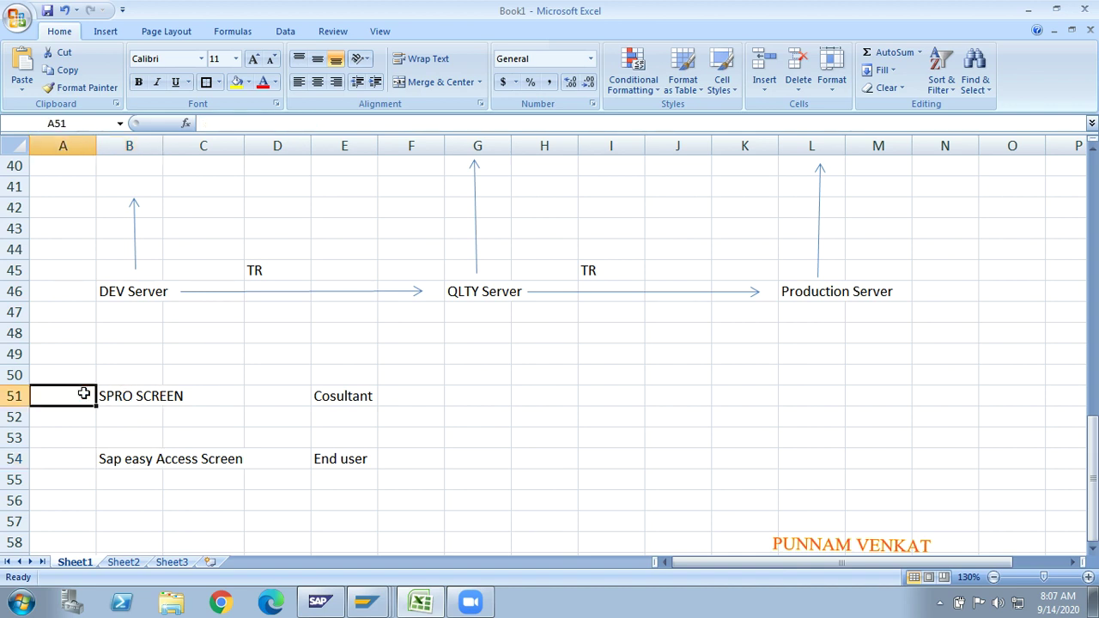
pyautogui.hotkey('shift', 'Right')
pyautogui.hotkey('shift', 'Right')
pyautogui.hotkey('shift', 'Right')
pyautogui.hotkey('shift', 'Right')
pyautogui.hotkey('shift', 'Down')
pyautogui.hotkey('shift', 'Down')
pyautogui.hotkey('shift', 'Down')
pyautogui.hotkey('shift', 'Down')
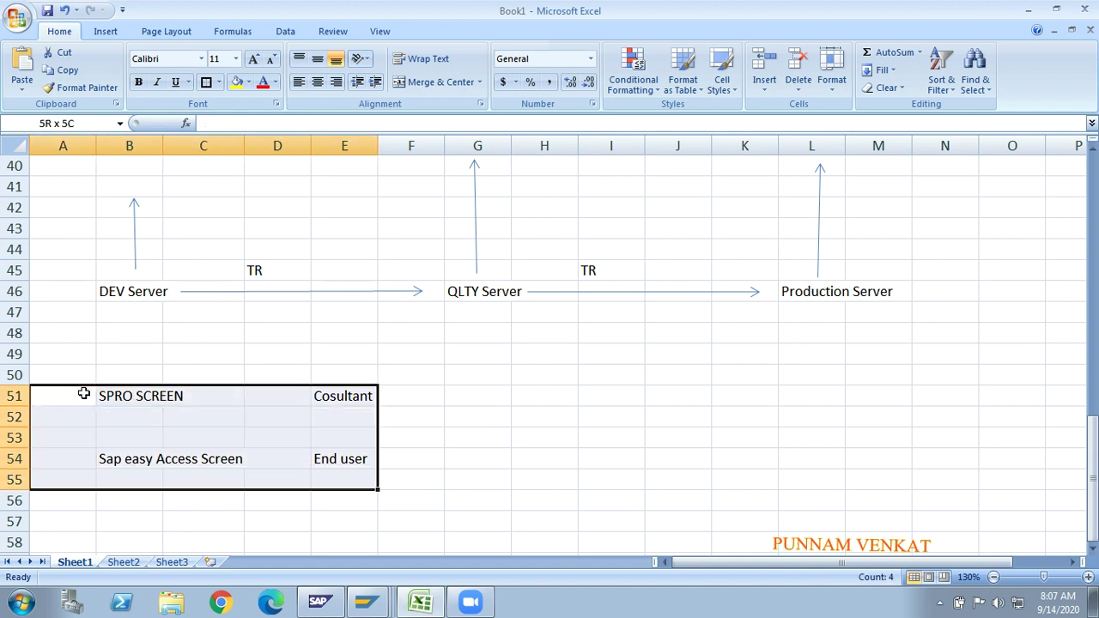
pyautogui.press('Delete')
pyautogui.click(291, 404)
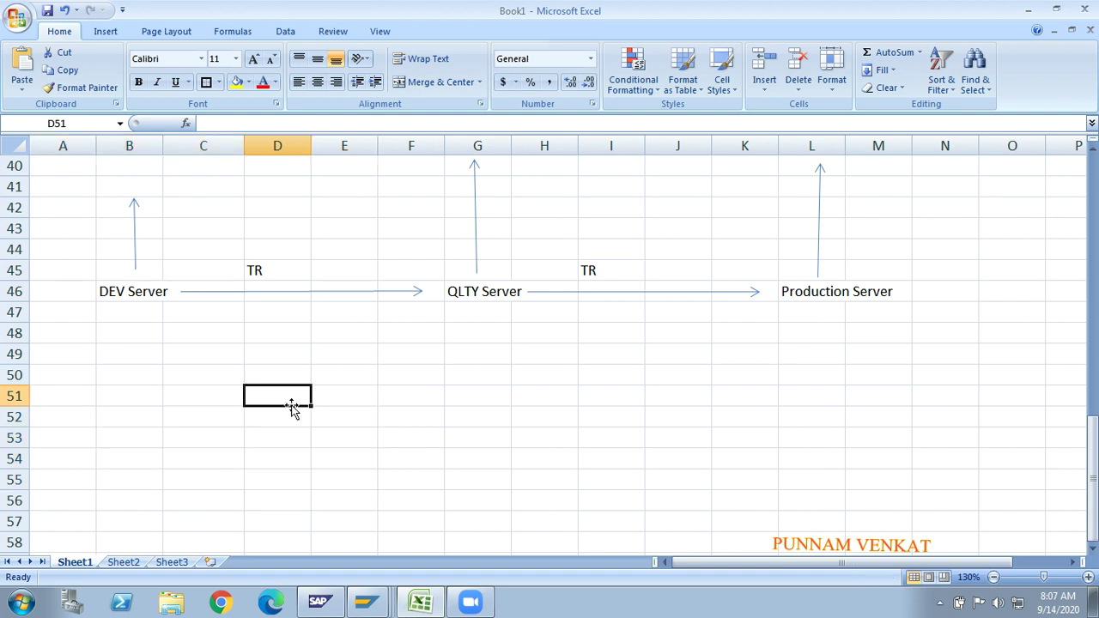
pyautogui.click(75, 394)
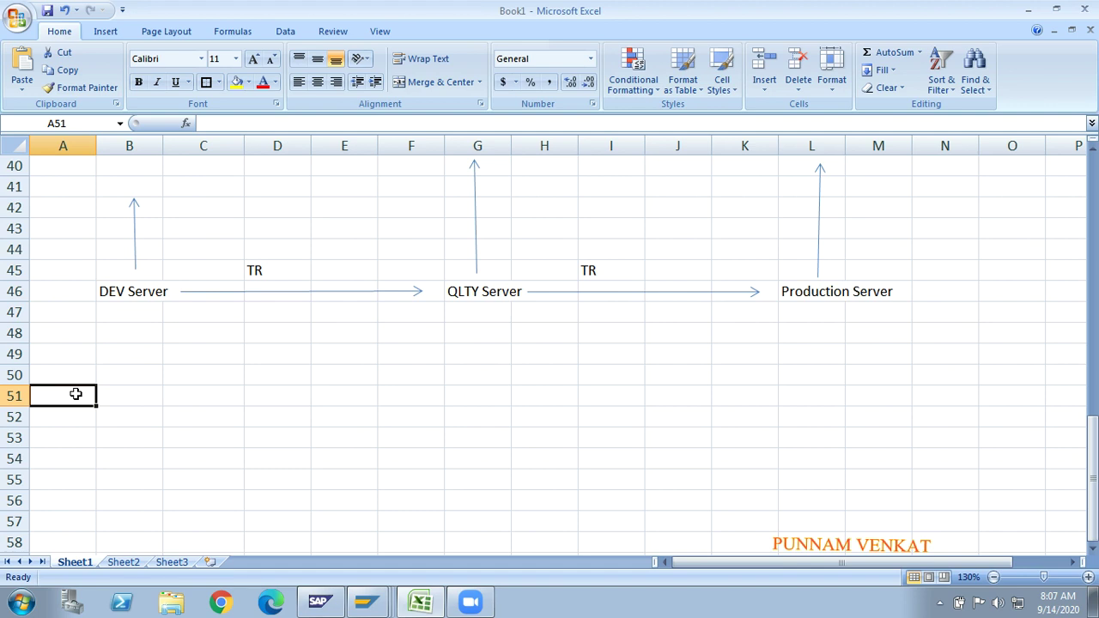
pyautogui.press('Up')
pyautogui.press('Up')
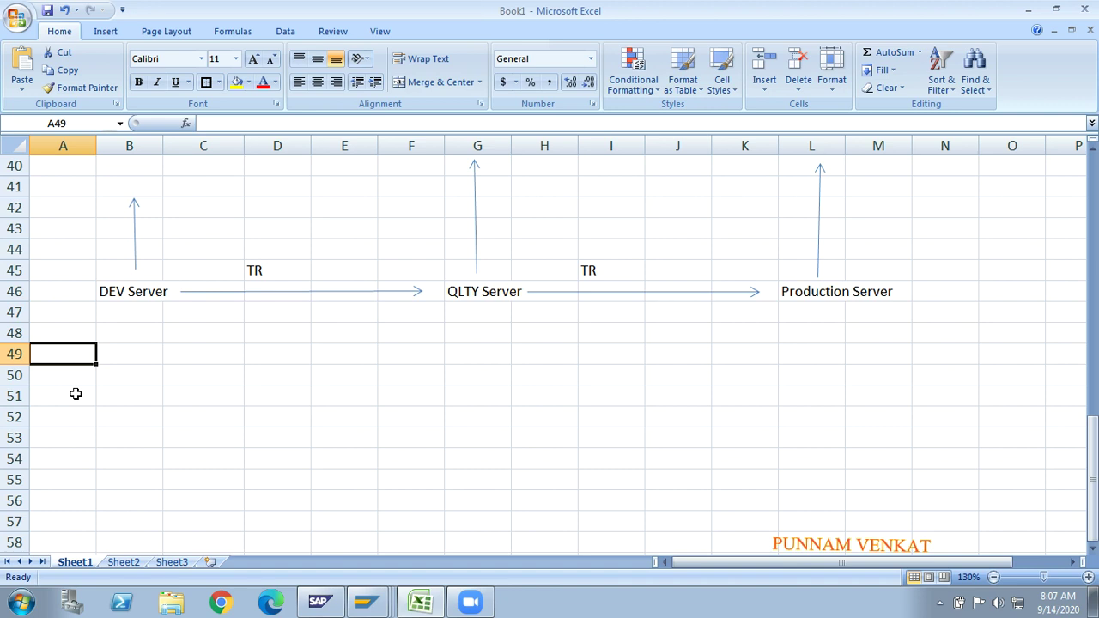
pyautogui.click(75, 393)
pyautogui.press('Up')
pyautogui.press('Up')
pyautogui.press('Up')
pyautogui.press('Up')
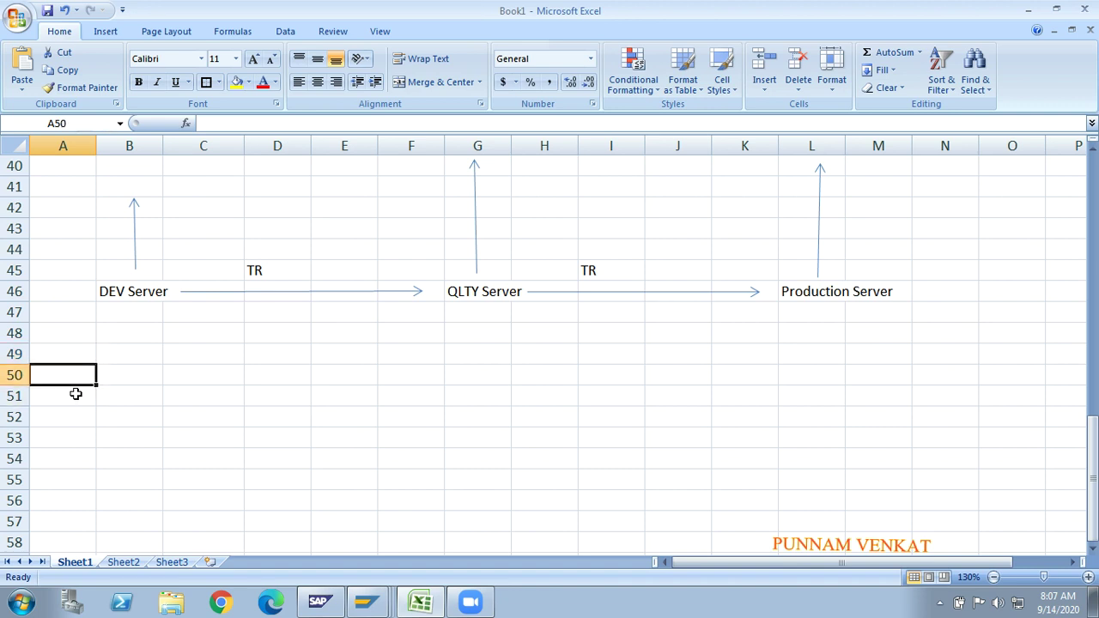
pyautogui.press('Up')
pyautogui.press('Up')
pyautogui.press('Up')
pyautogui.press('Up')
pyautogui.press('Up')
pyautogui.press('Up')
pyautogui.press('Up')
pyautogui.press('Up')
pyautogui.press('Up')
pyautogui.press('Up')
pyautogui.press('Up')
pyautogui.press('Up')
pyautogui.press('Up')
pyautogui.press('Up')
pyautogui.press('Up')
pyautogui.press('Up')
pyautogui.press('Up')
pyautogui.press('Up')
pyautogui.press('Down')
pyautogui.press('Down')
pyautogui.press('Down')
pyautogui.press('Down')
pyautogui.press('Down')
pyautogui.press('Down')
pyautogui.press('Down')
pyautogui.press('Down')
pyautogui.press('Down')
pyautogui.press('Down')
pyautogui.press('Down')
pyautogui.press('Down')
pyautogui.press('Down')
pyautogui.press('Down')
pyautogui.press('Down')
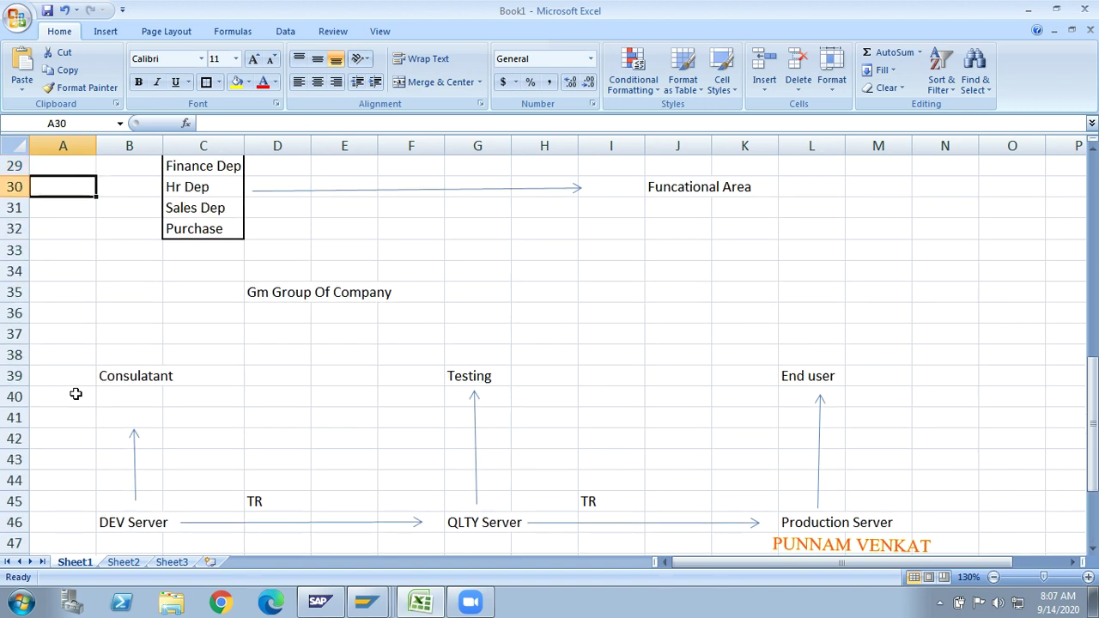
pyautogui.press('Down')
pyautogui.press('Down')
pyautogui.press('Down')
pyautogui.press('Down')
pyautogui.press('Down')
pyautogui.press('Down')
pyautogui.press('Down')
pyautogui.press('Down')
pyautogui.press('Down')
pyautogui.press('Down')
pyautogui.press('Down')
pyautogui.press('Down')
pyautogui.press('Down')
pyautogui.hotkey('alt', 'Tab')
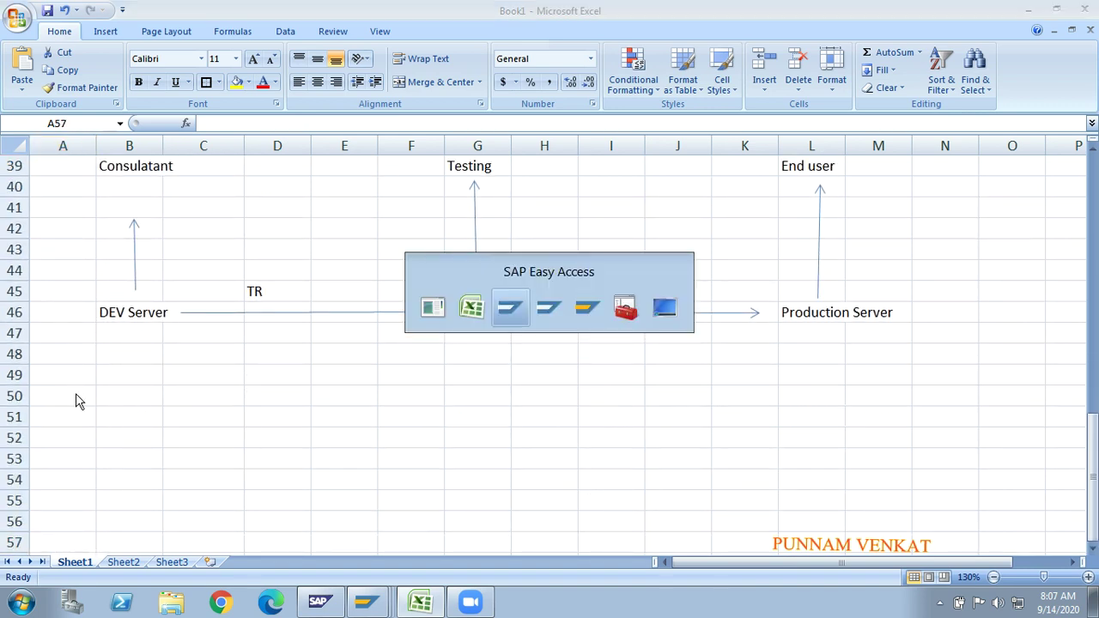
pyautogui.hotkey('alt', 'Tab')
pyautogui.hotkey('alt', 'Tab')
pyautogui.hotkey('alt', 'Tab')
pyautogui.hotkey('alt', 'Tab')
pyautogui.hotkey('alt', 'Tab')
pyautogui.hotkey('alt', 'Tab')
pyautogui.hotkey('alt', 'Tab')
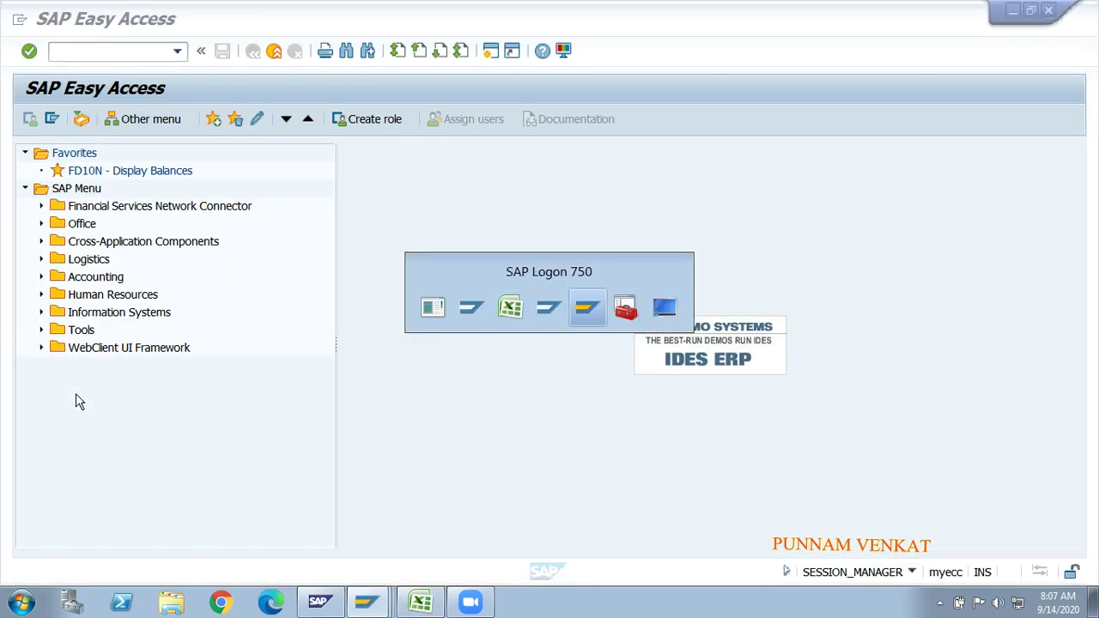
pyautogui.hotkey('alt', 'Tab')
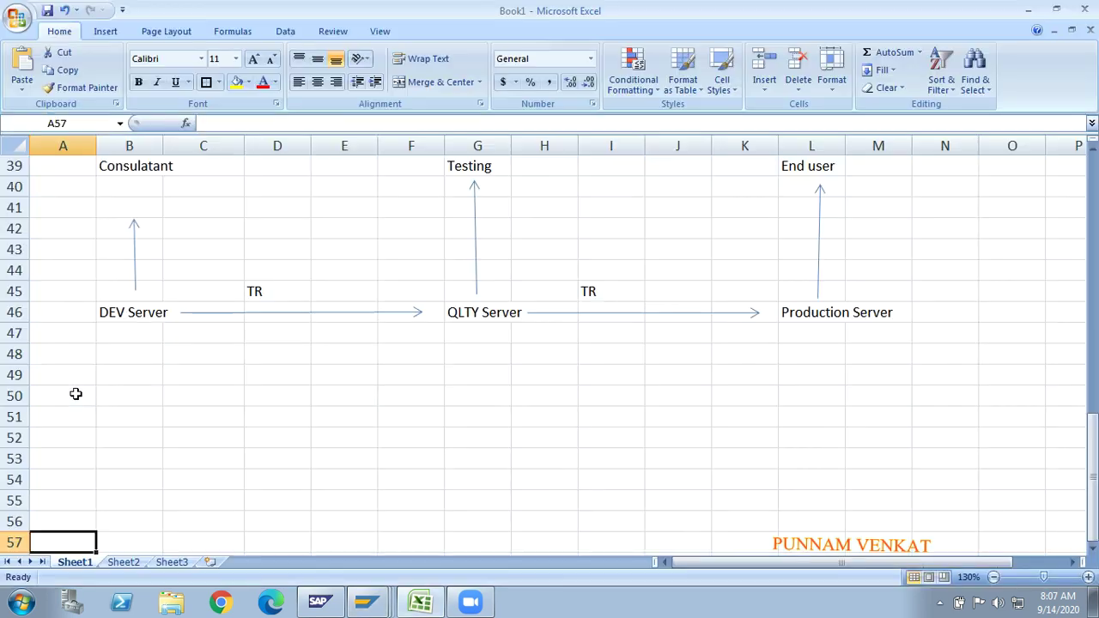
# Examine the Compnay codes level of the organisation chart in row 9, covering Gm steel pvt.ltd and Gm Cement ltd
pyautogui.click(190, 414)
pyautogui.press('Up')
pyautogui.press('Up')
pyautogui.press('Up')
pyautogui.press('Up')
pyautogui.press('Up')
pyautogui.press('Up')
pyautogui.press('Up')
pyautogui.press('Up')
pyautogui.press('Up')
pyautogui.press('Up')
pyautogui.press('Up')
pyautogui.press('Up')
pyautogui.press('Up')
pyautogui.press('Up')
pyautogui.press('Up')
pyautogui.press('Up')
pyautogui.press('Up')
pyautogui.press('Up')
pyautogui.press('Up')
pyautogui.press('Up')
pyautogui.press('Up')
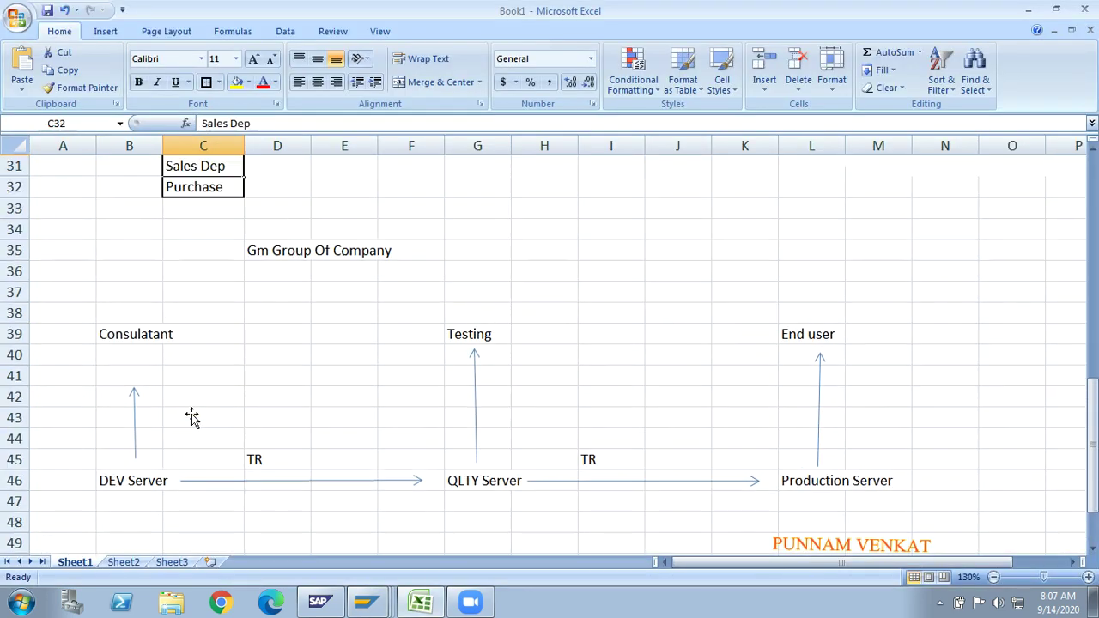
pyautogui.press('Down')
pyautogui.press('Down')
pyautogui.press('Down')
pyautogui.press('Down')
pyautogui.press('Down')
pyautogui.press('Down')
pyautogui.press('Down')
pyautogui.press('Down')
pyautogui.press('Down')
pyautogui.press('Down')
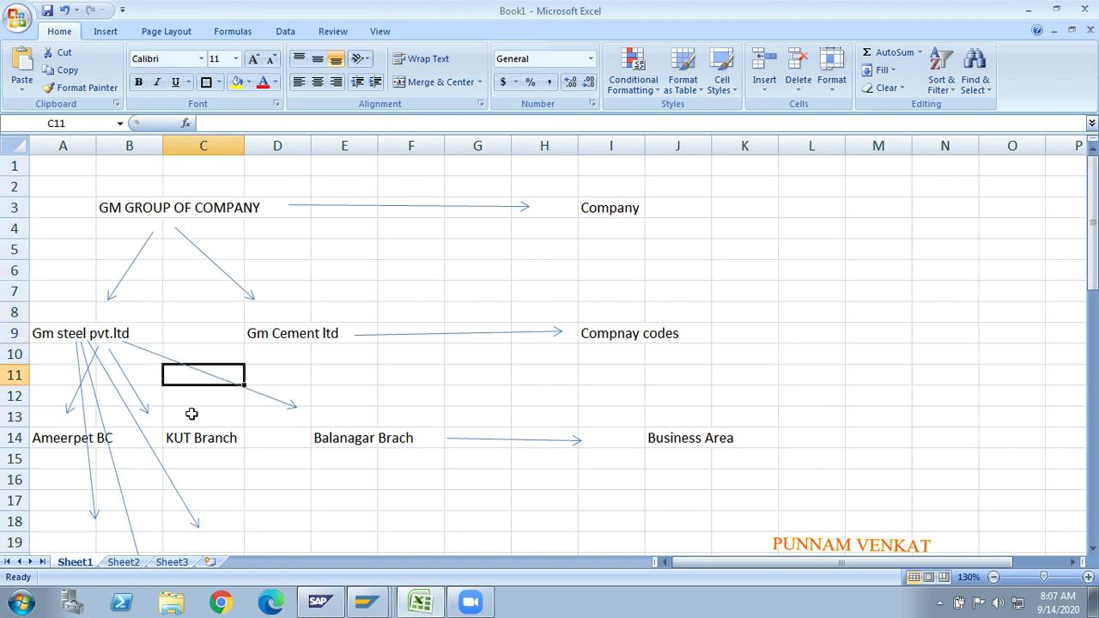
pyautogui.click(619, 336)
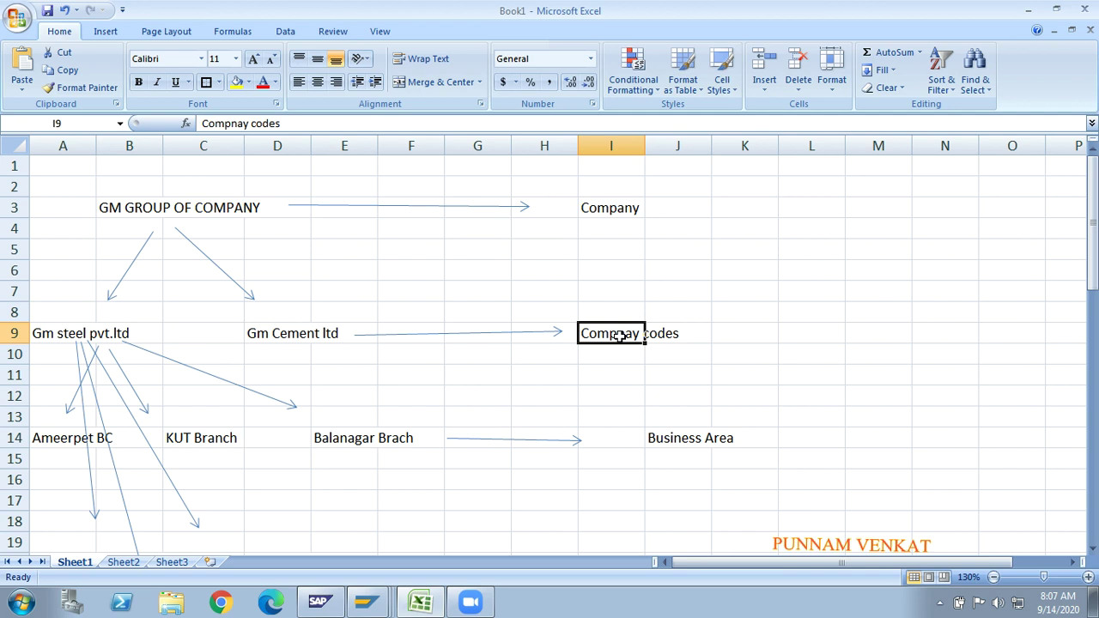
pyautogui.click(58, 337)
pyautogui.click(286, 341)
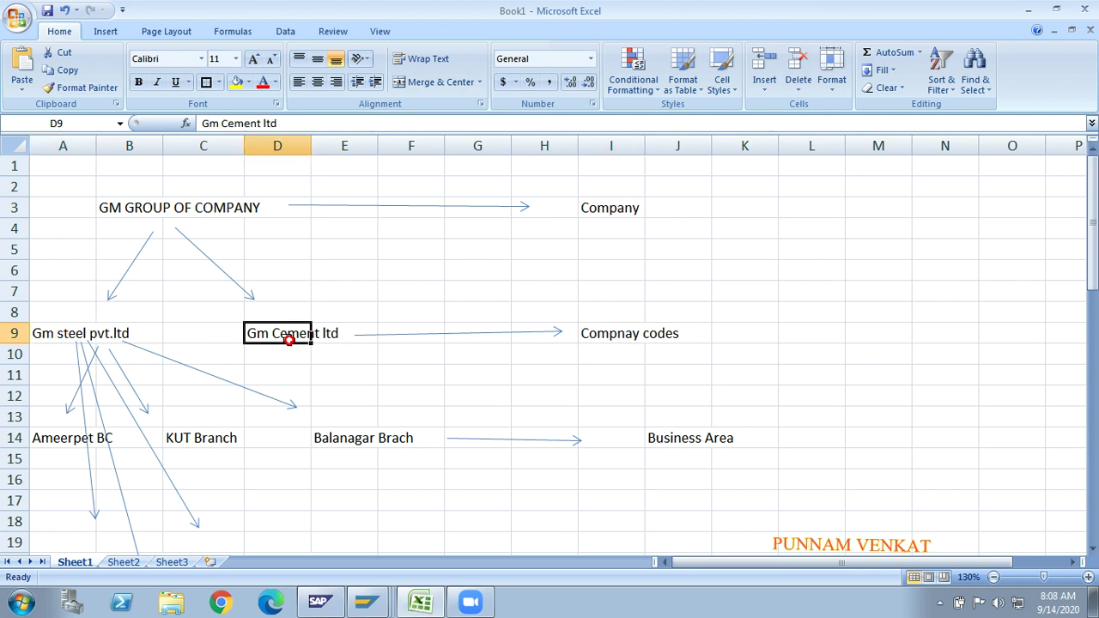
pyautogui.click(95, 337)
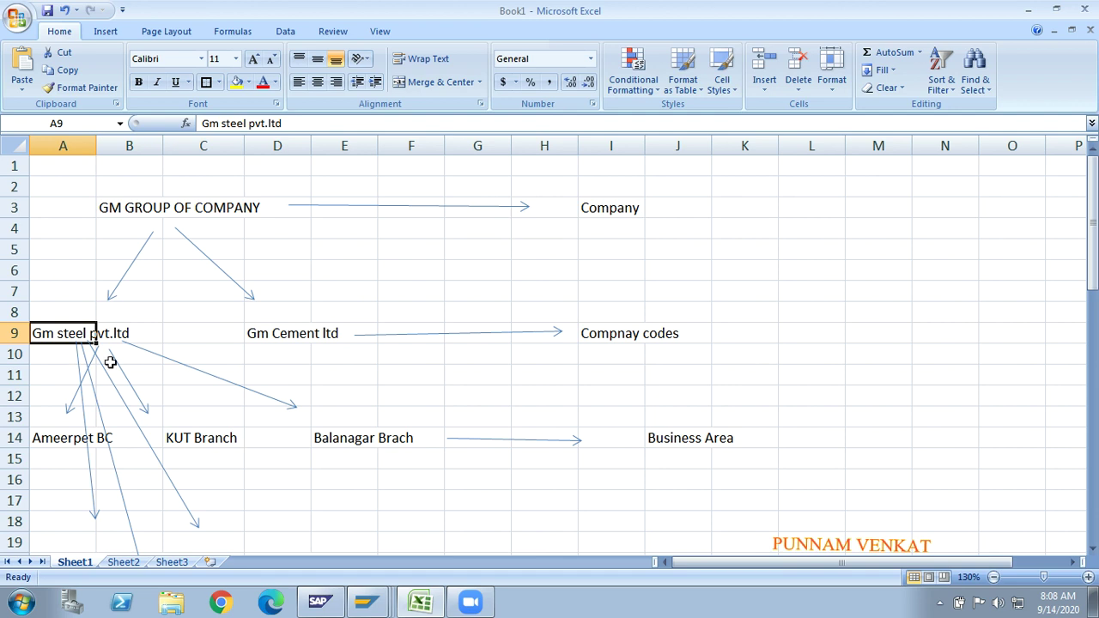
pyautogui.click(293, 338)
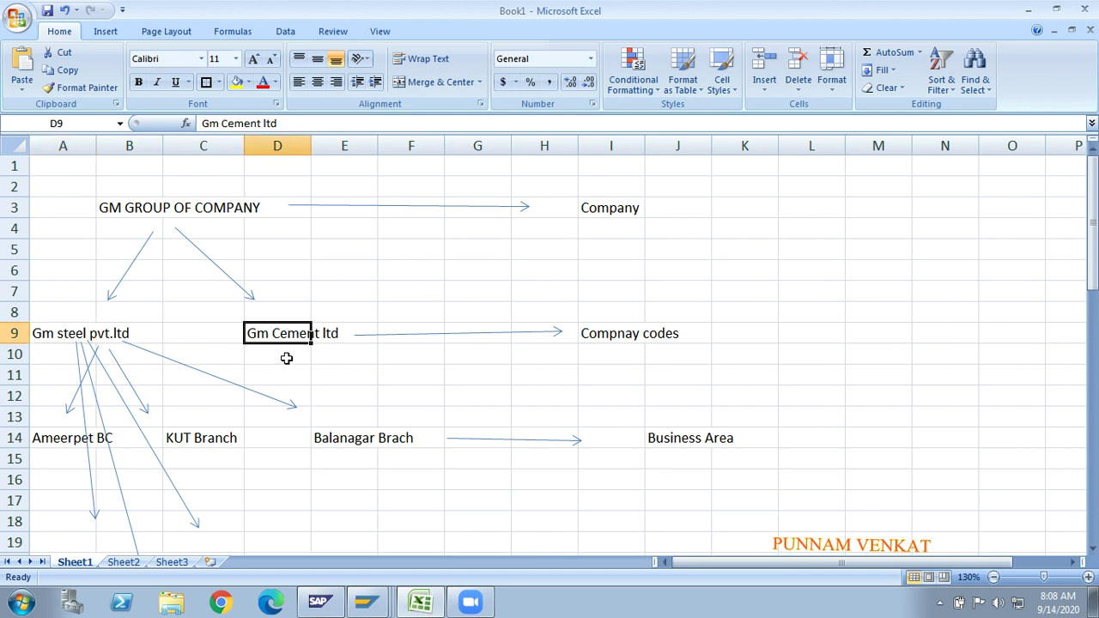
pyautogui.click(53, 336)
pyautogui.click(291, 333)
pyautogui.click(44, 334)
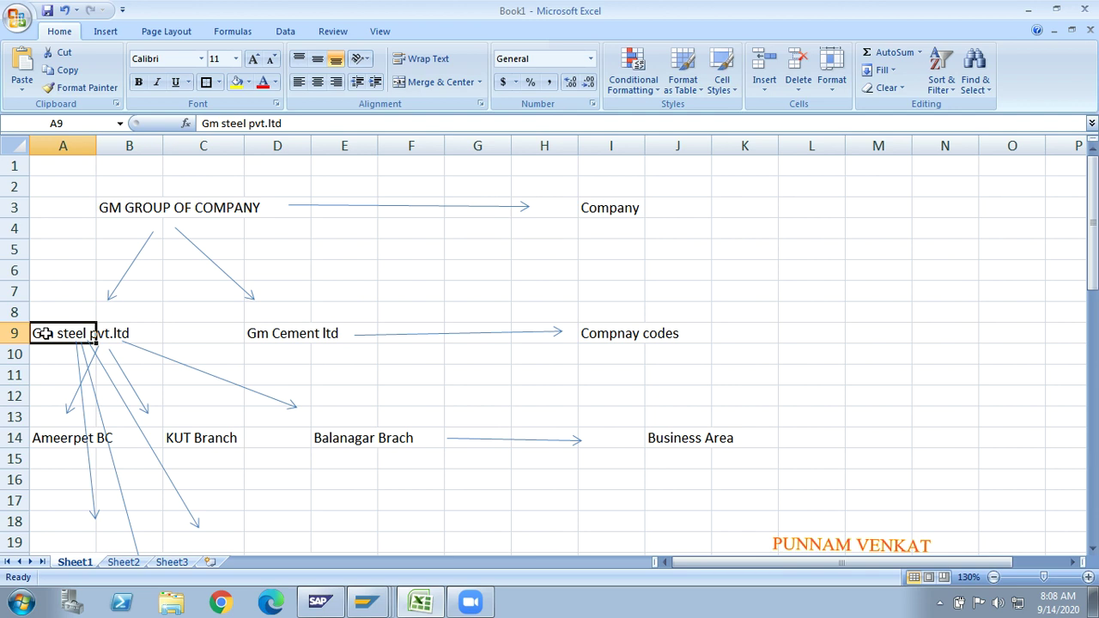
pyautogui.click(596, 334)
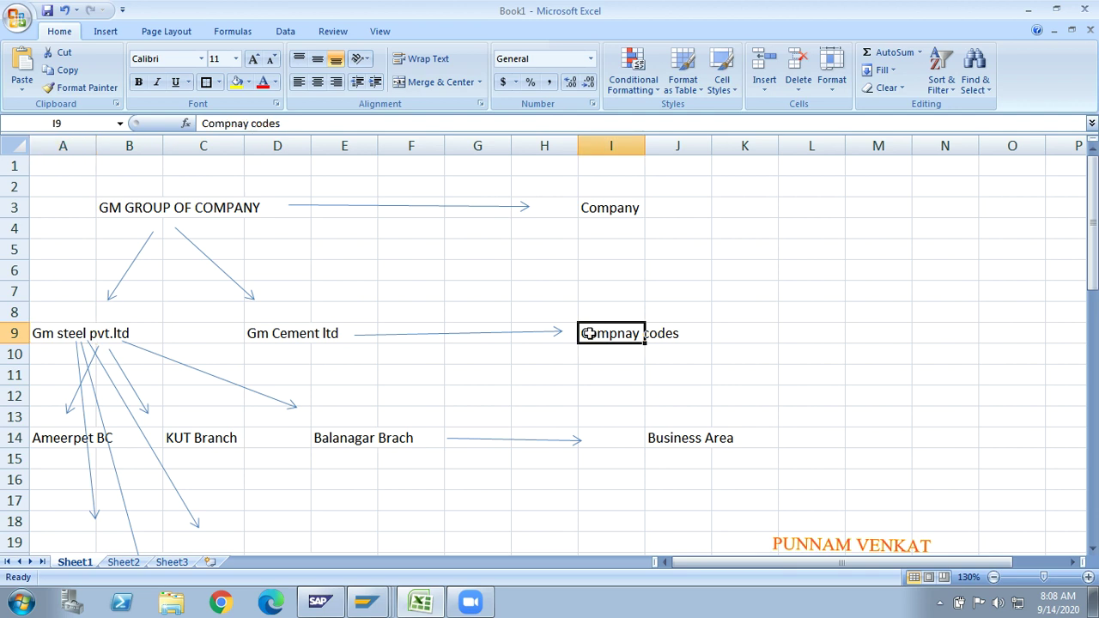
pyautogui.click(114, 334)
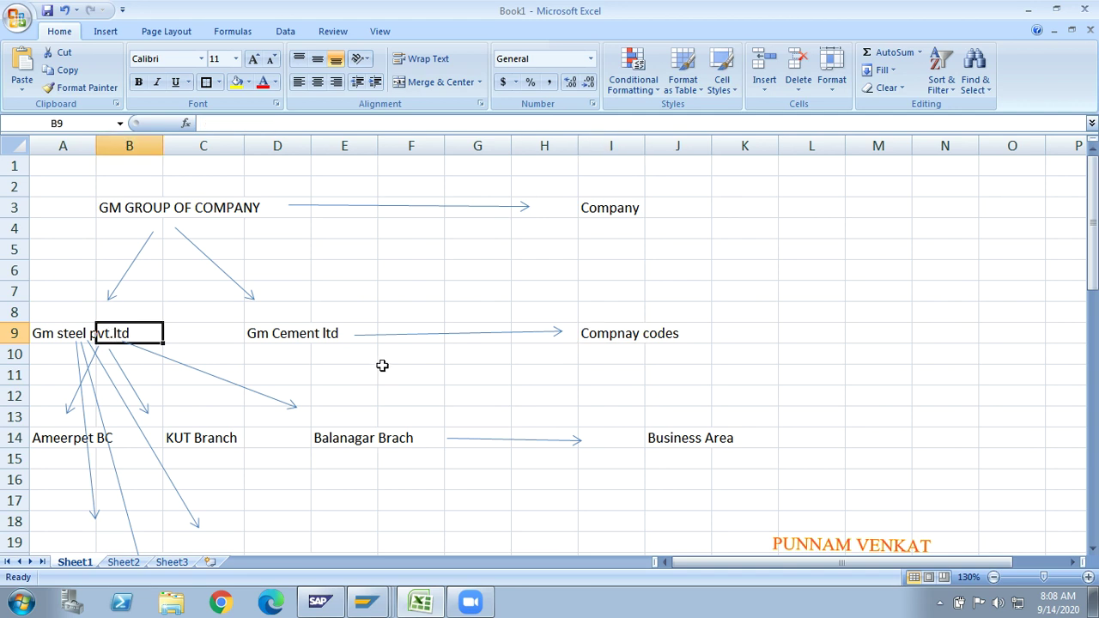
pyautogui.click(285, 334)
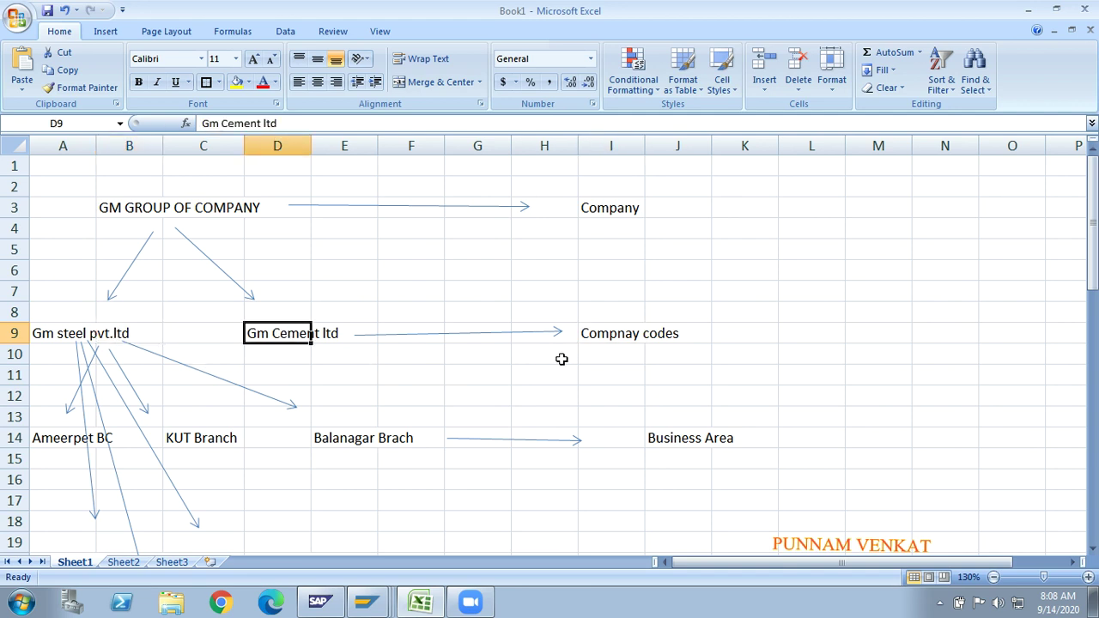
pyautogui.click(601, 335)
# Switch to the SAP session and display the SAP Reference IMG through transaction spro
pyautogui.hotkey('alt', 'Tab')
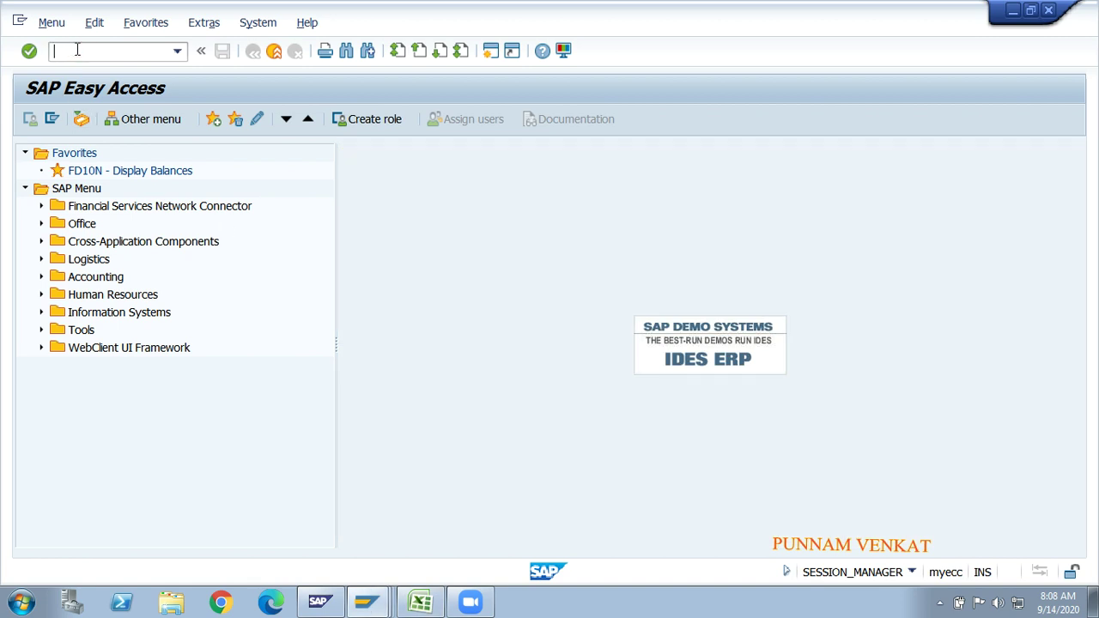
pyautogui.write('spro')
pyautogui.press('Return')
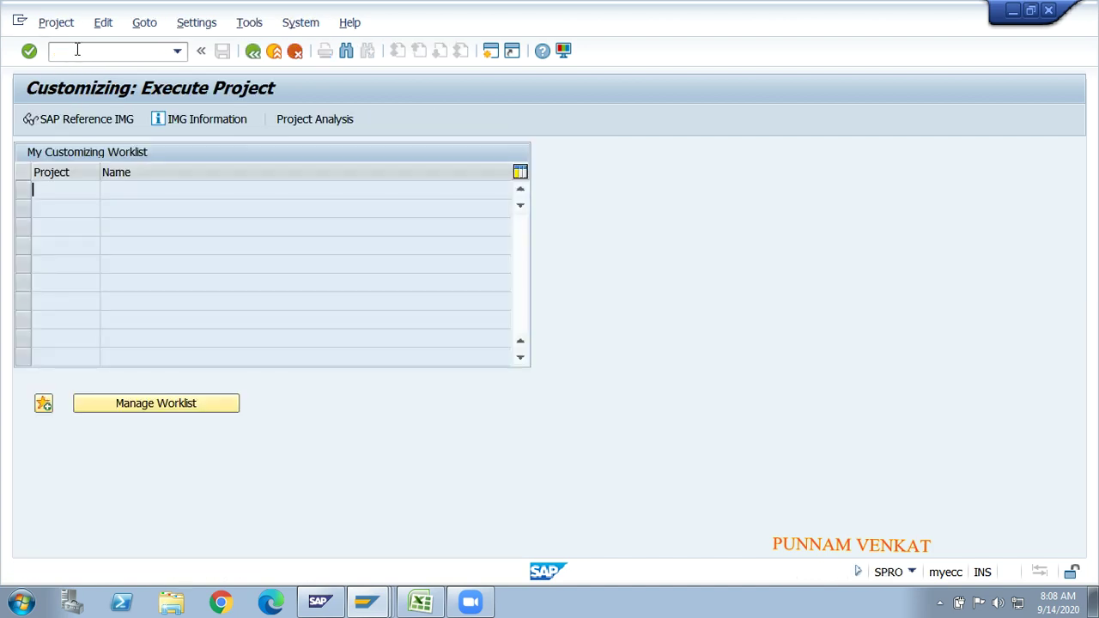
pyautogui.click(100, 121)
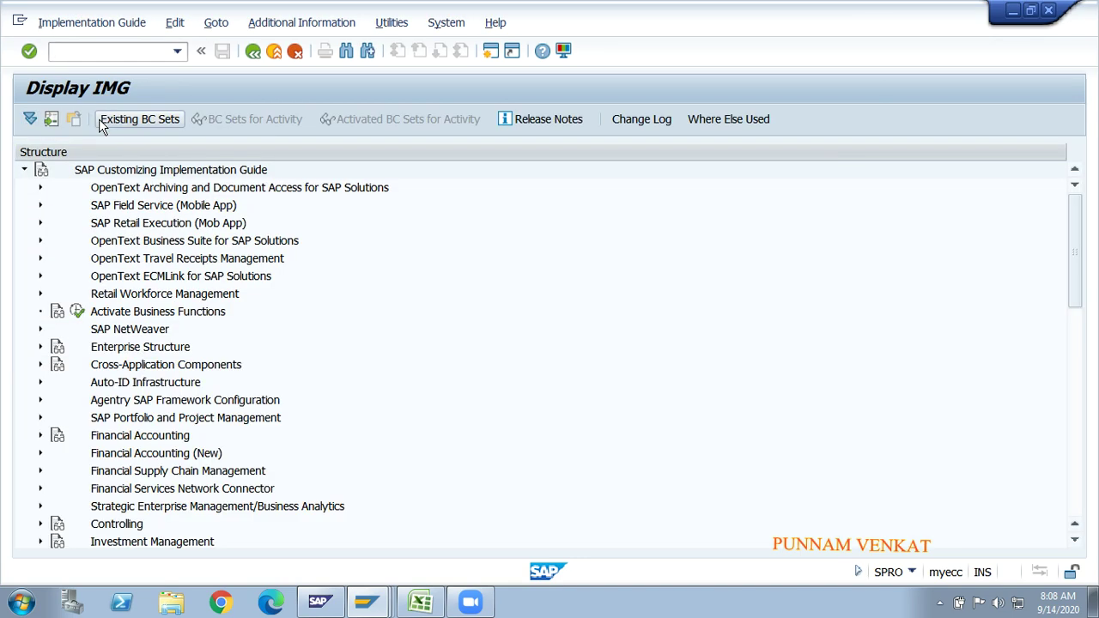
# Expand the Enterprise Structure node in the SAP Customizing Implementation Guide
pyautogui.click(134, 221)
pyautogui.press('Down')
pyautogui.press('Down')
pyautogui.press('Down')
pyautogui.press('Down')
pyautogui.press('Down')
pyautogui.press('Down')
pyautogui.press('Down')
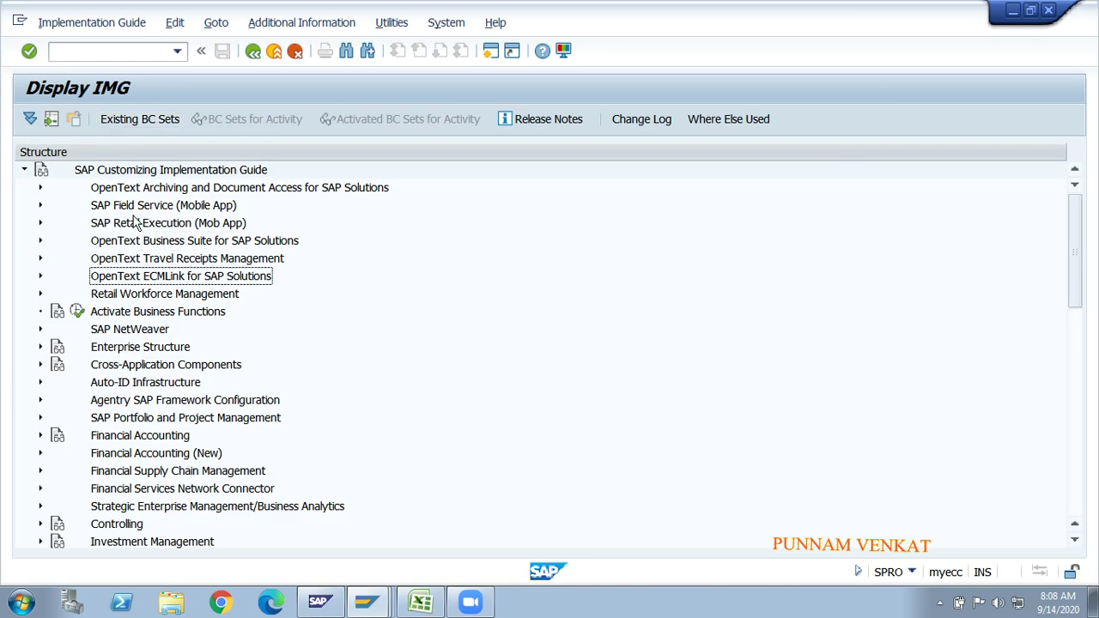
pyautogui.press('Right')
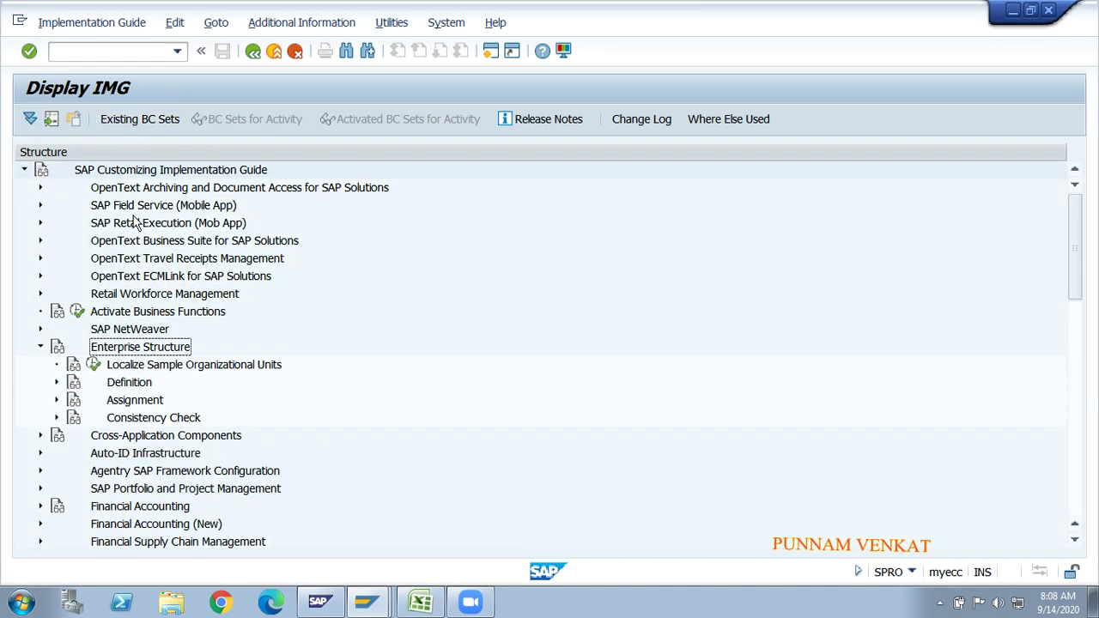
# Expand Definition and its Financial Accounting node, and select the Edit, Copy, Delete, Check Company Code activity
pyautogui.press('Down')
pyautogui.press('Down')
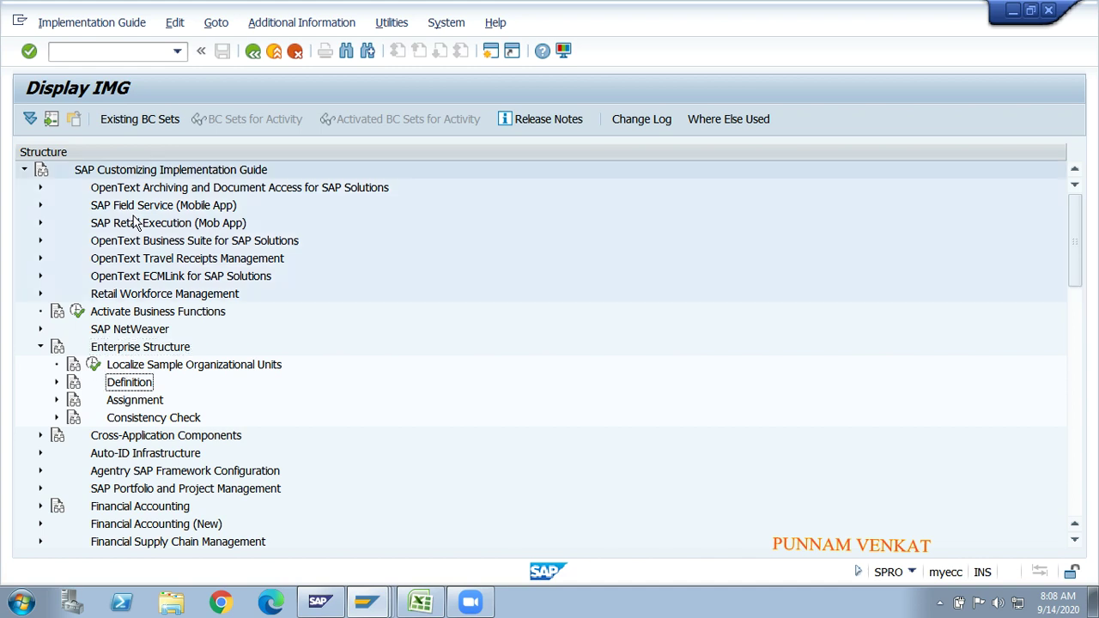
pyautogui.press('Right')
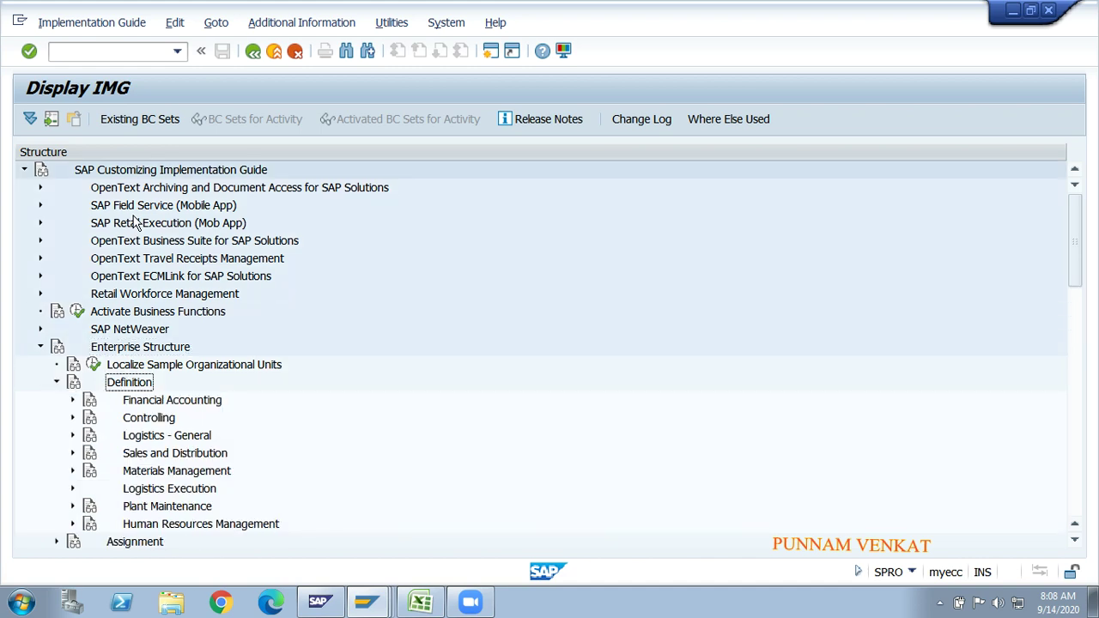
pyautogui.press('Down')
pyautogui.press('Right')
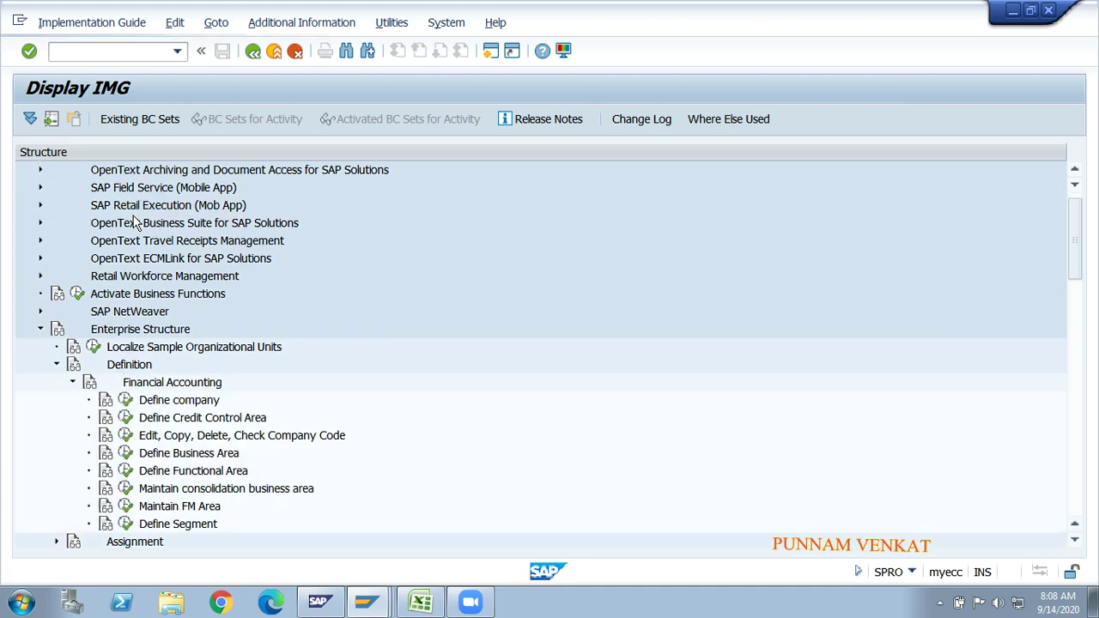
pyautogui.press('Down')
pyautogui.press('Down')
pyautogui.press('Down')
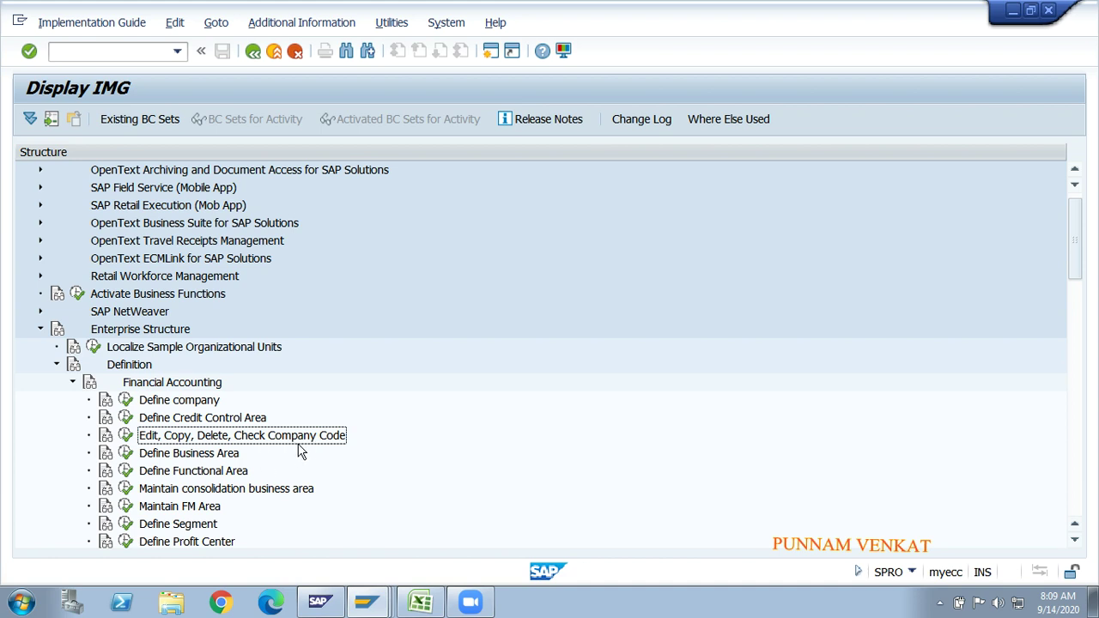
# Read the documentation of the Edit, Copy, Delete, Check Company Code activity and close it
pyautogui.click(105, 436)
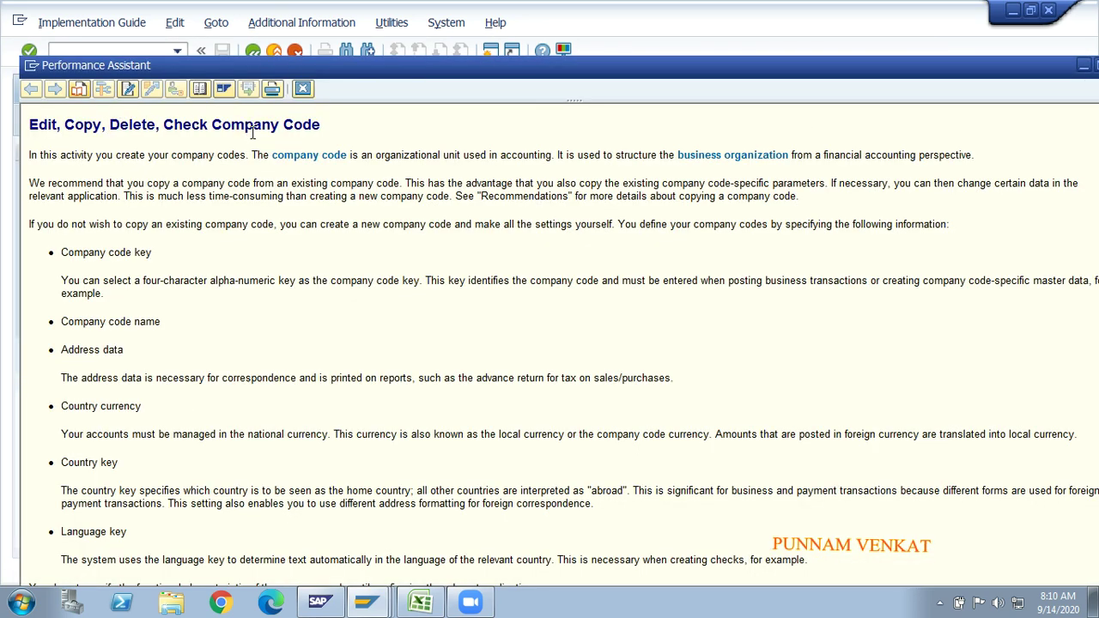
pyautogui.moveTo(29, 156); pyautogui.dragTo(358, 433)
pyautogui.click(357, 433)
pyautogui.moveTo(849, 65); pyautogui.dragTo(759, 80)
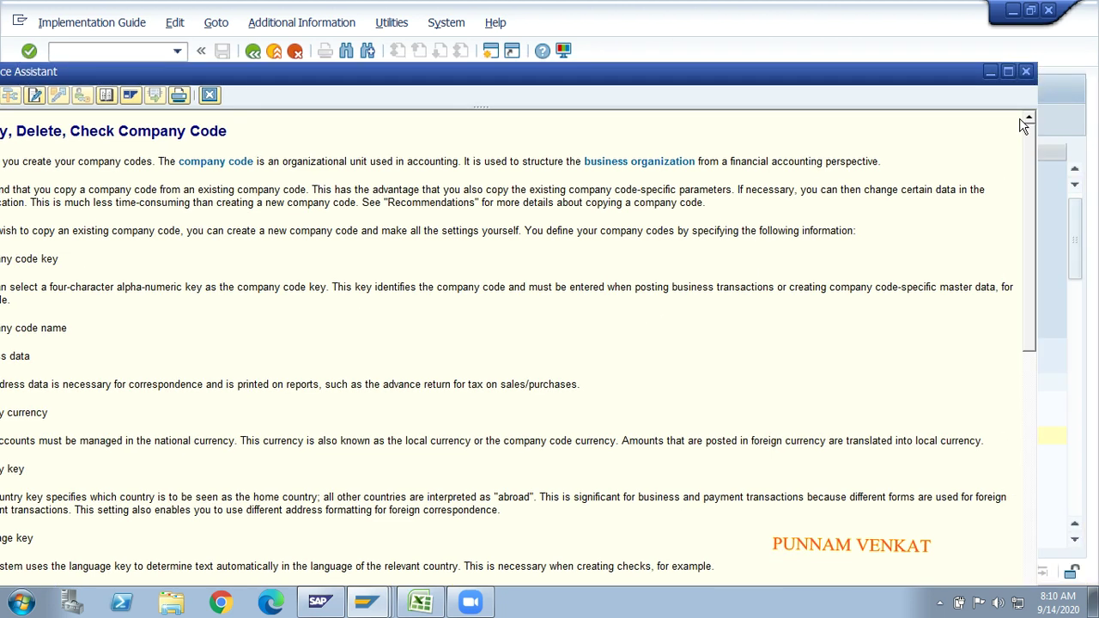
pyautogui.click(1028, 72)
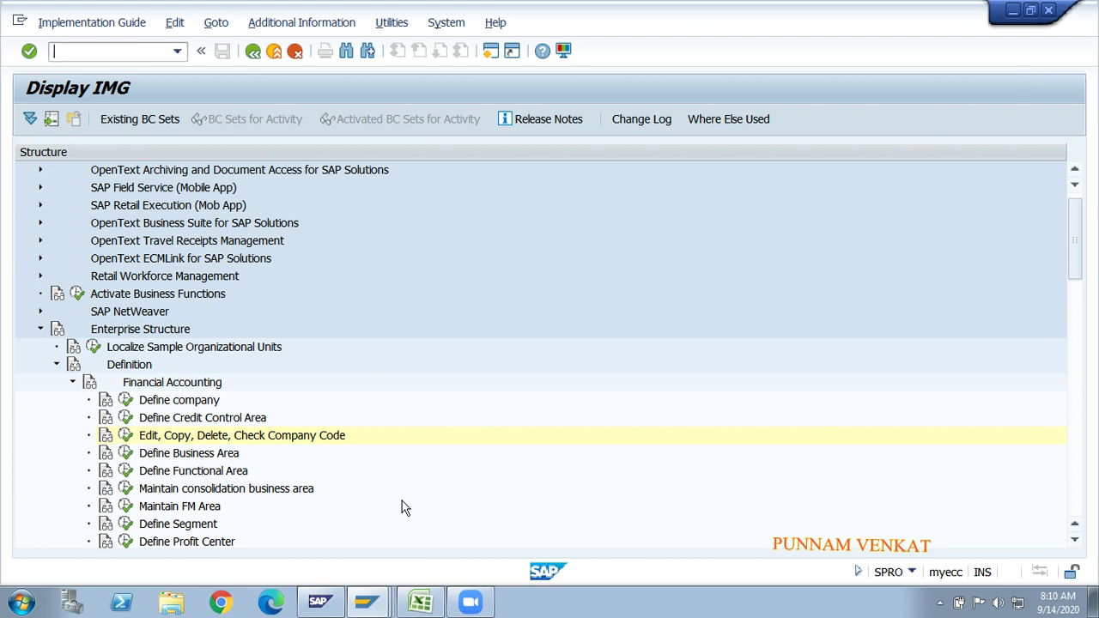
# Switch to the Excel organisation chart and review the company codes Gm steel pvt.ltd and Gm Cement ltd in row 9
pyautogui.hotkey('alt', 'Tab')
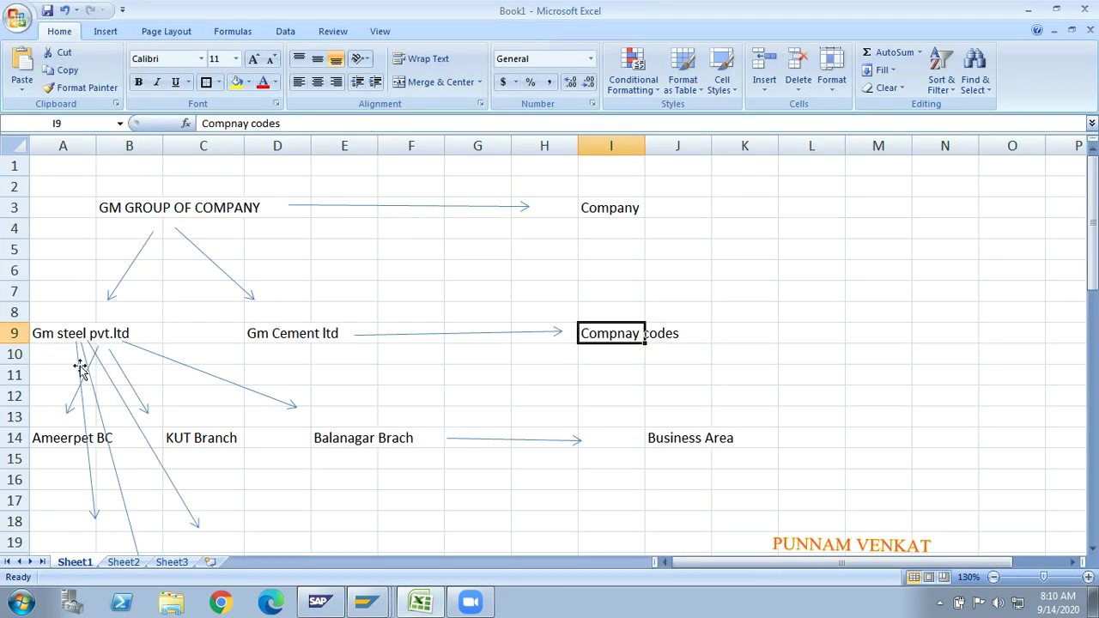
pyautogui.click(53, 336)
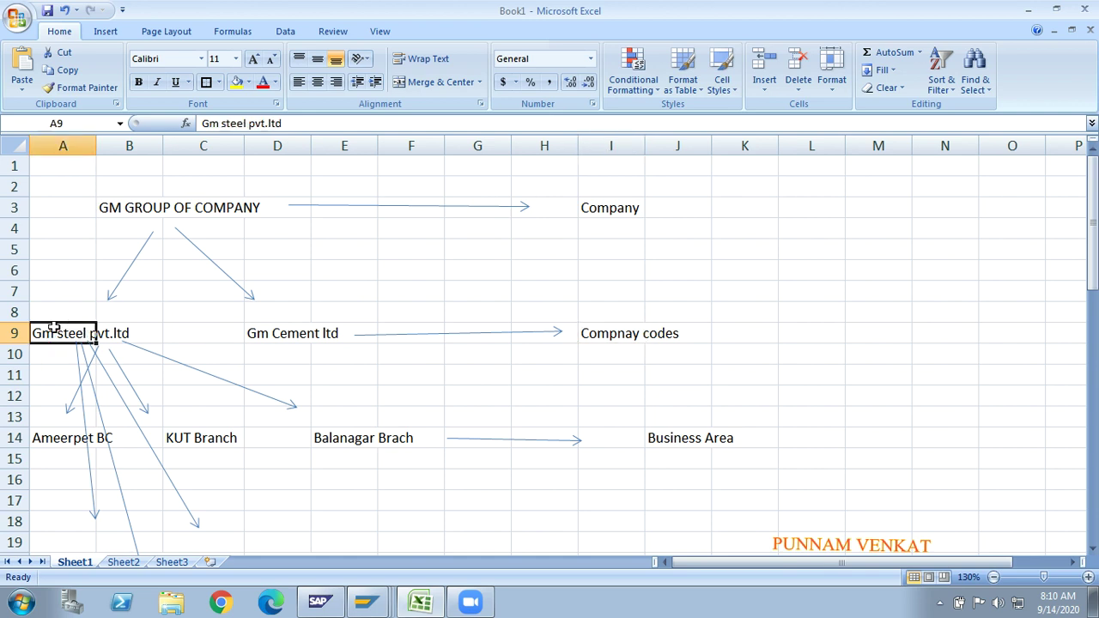
pyautogui.moveTo(286, 328)
pyautogui.mouseDown()
pyautogui.moveTo(238, 349)
pyautogui.moveTo(277, 342)
pyautogui.mouseUp()
pyautogui.click(277, 348)
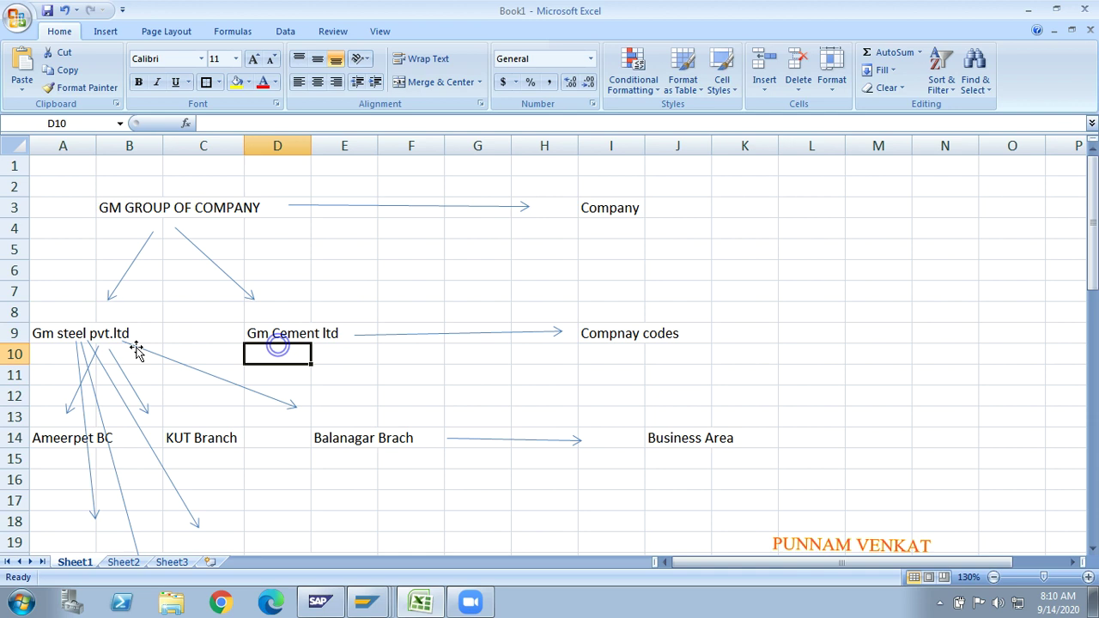
pyautogui.click(45, 338)
pyautogui.hotkey('shift', 'Right')
pyautogui.hotkey('shift', 'Right')
pyautogui.hotkey('shift', 'Right')
pyautogui.hotkey('shift', 'Right')
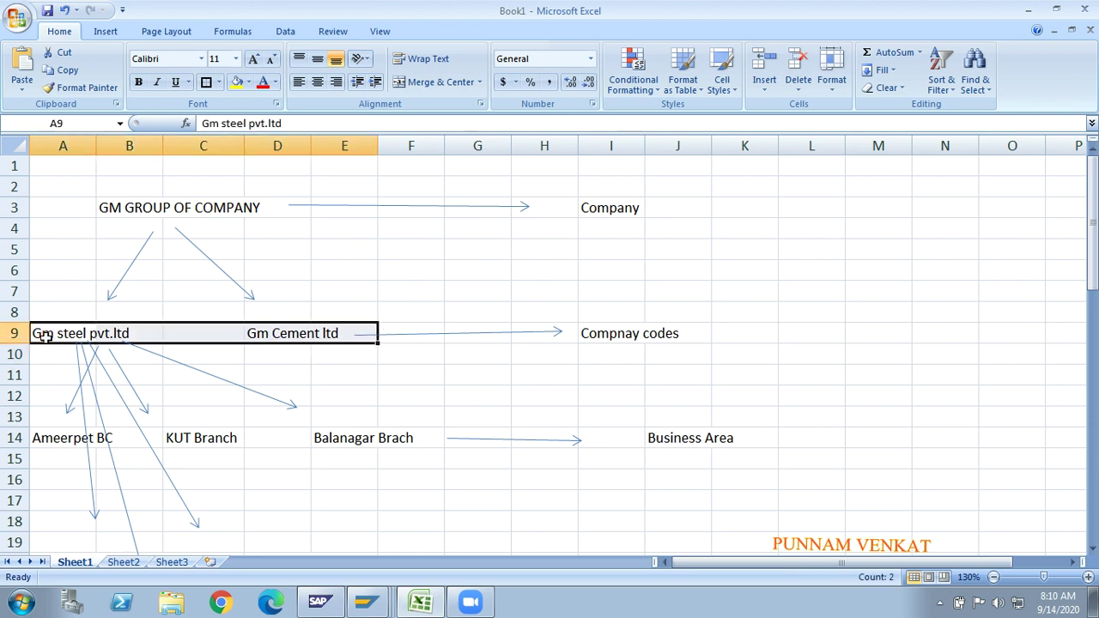
# Return to the SAP IMG and display the IMG Activity keys as additional information, widening the column to show them in full
pyautogui.hotkey('alt', 'Tab')
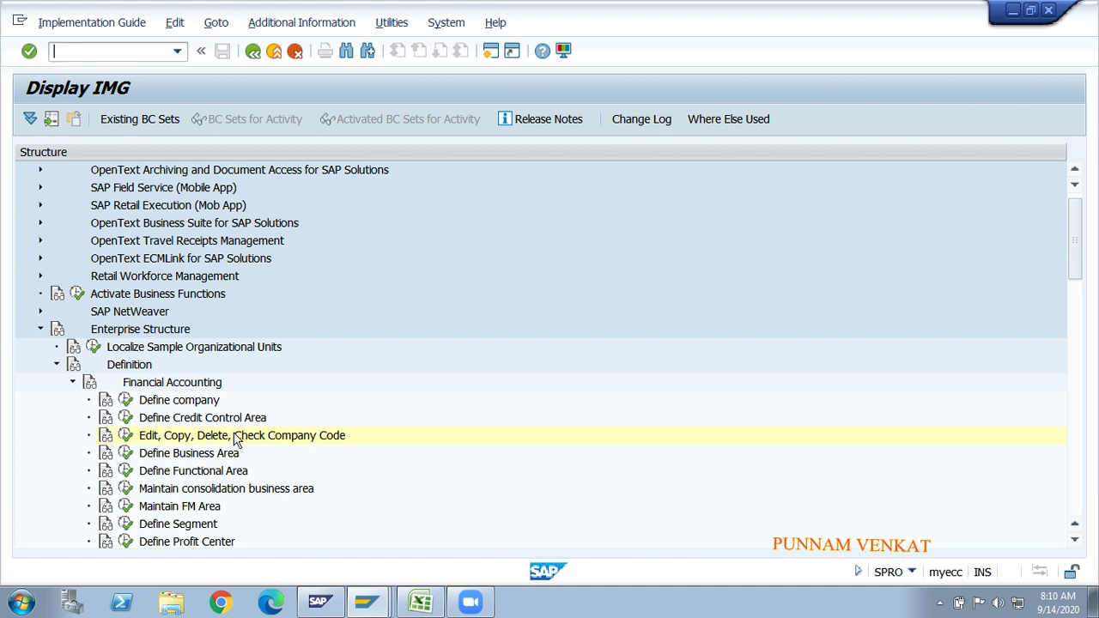
pyautogui.click(277, 440)
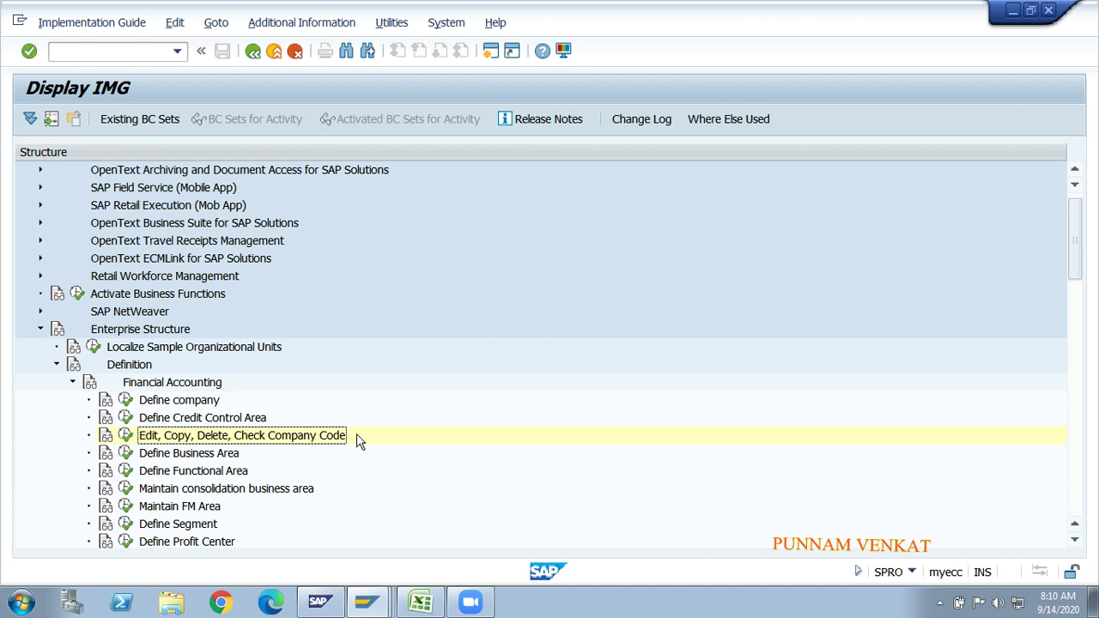
pyautogui.click(283, 25)
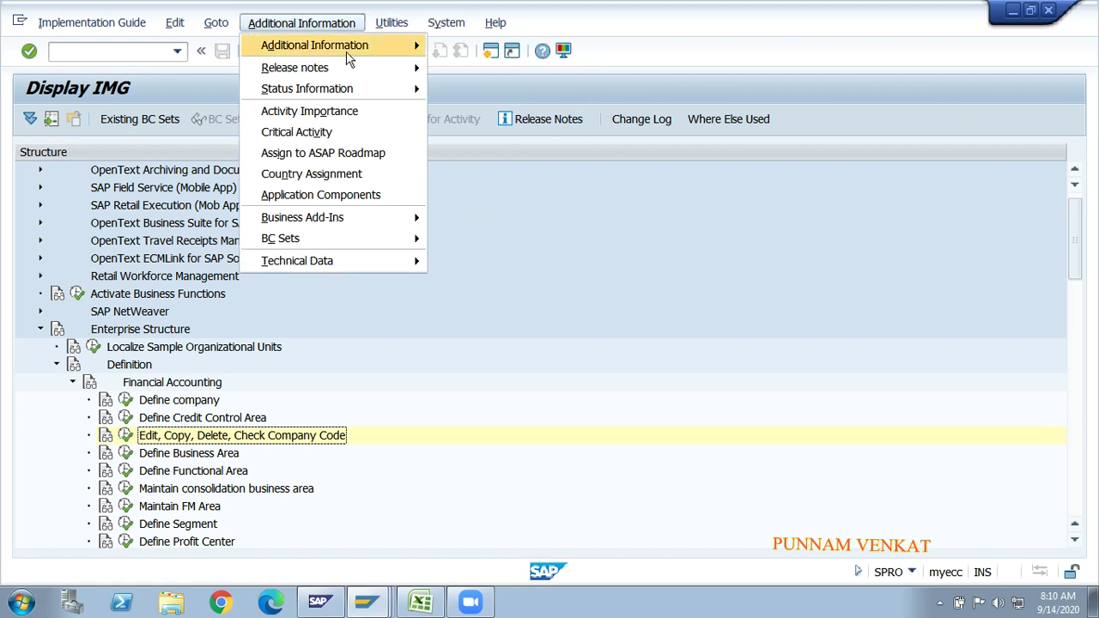
pyautogui.moveTo(368, 49)
pyautogui.moveTo(554, 71)
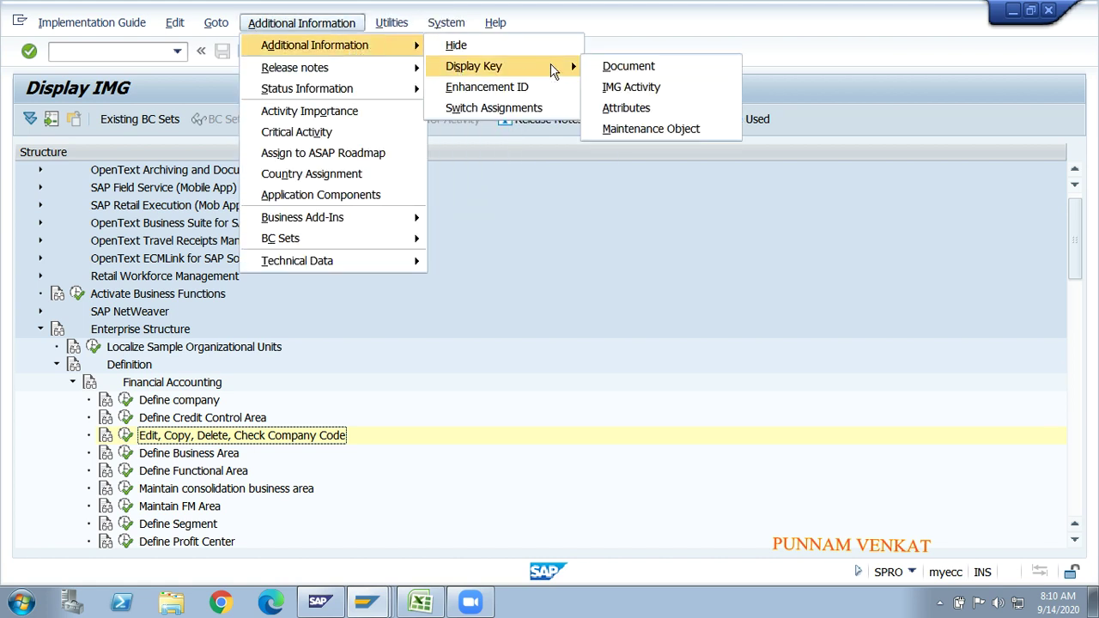
pyautogui.click(626, 86)
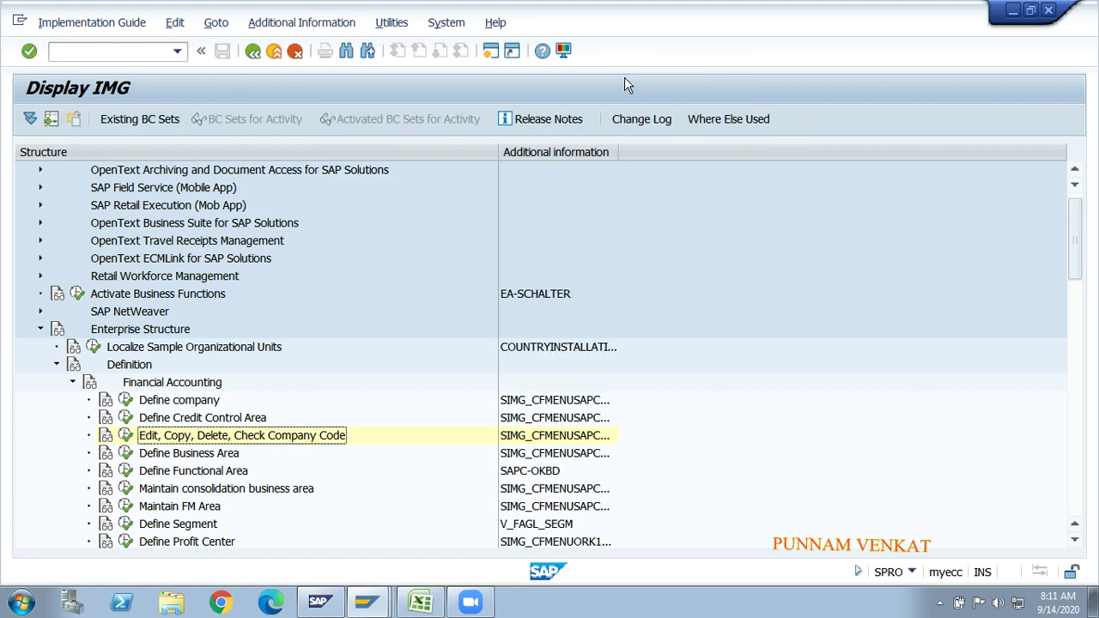
pyautogui.moveTo(618, 143); pyautogui.dragTo(780, 153)
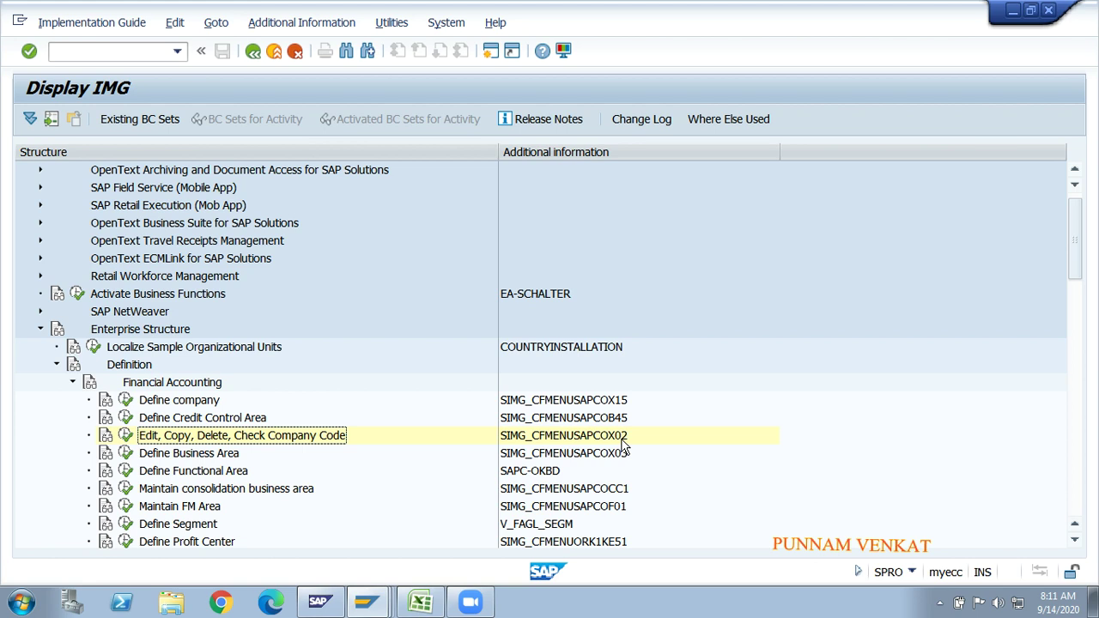
# View the Copy, delete, check company code activity under Edit, Copy, Delete, Check Company Code, and return to the IMG
pyautogui.click(125, 436)
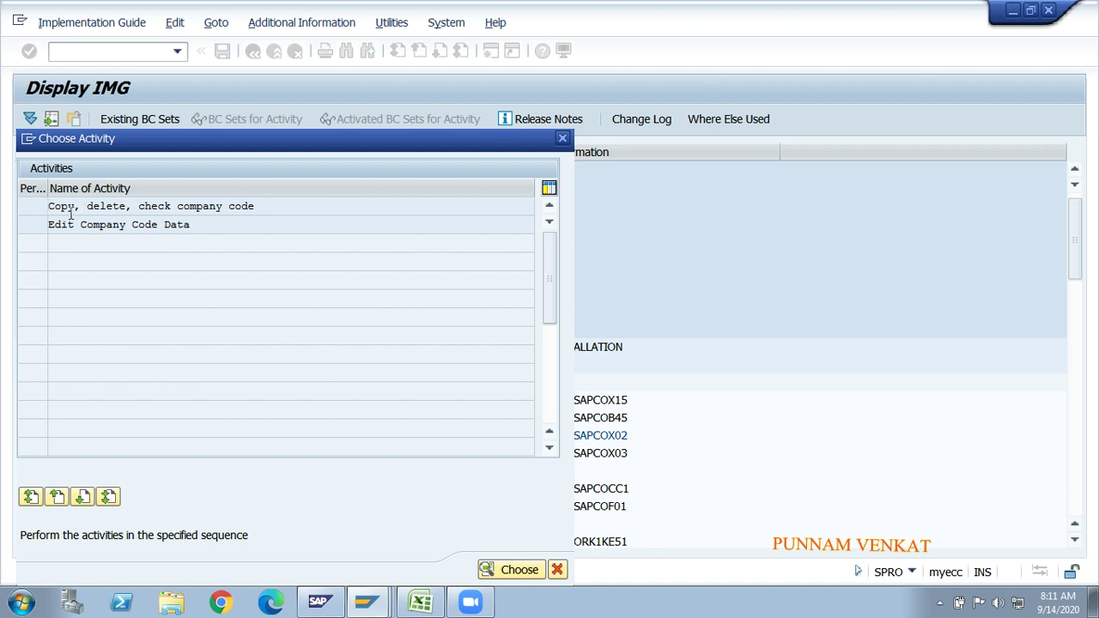
pyautogui.doubleClick(191, 207)
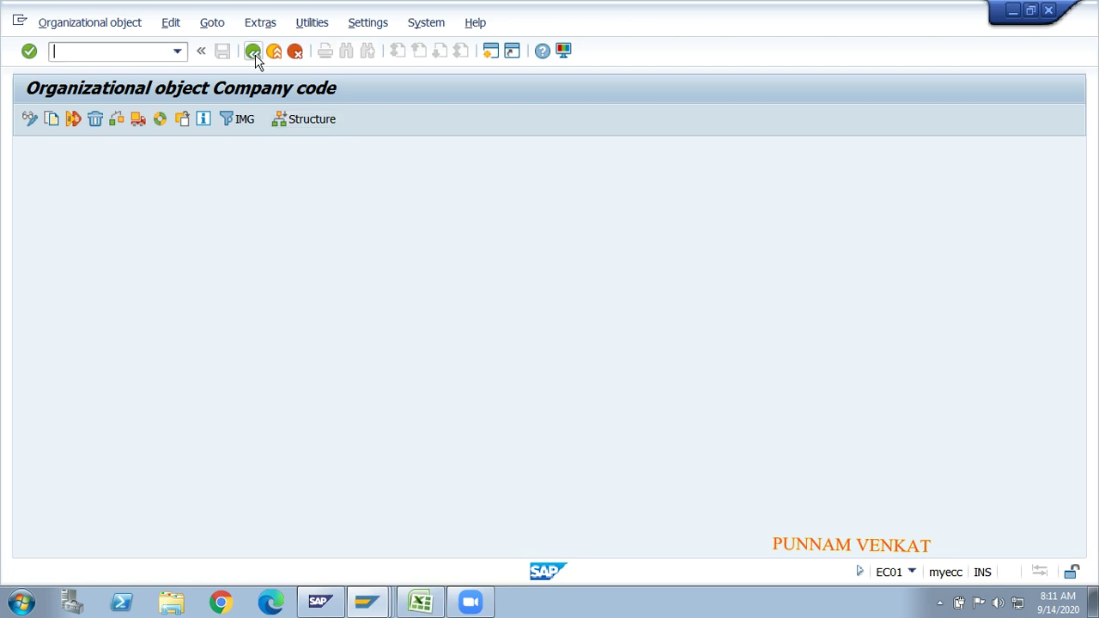
pyautogui.click(254, 53)
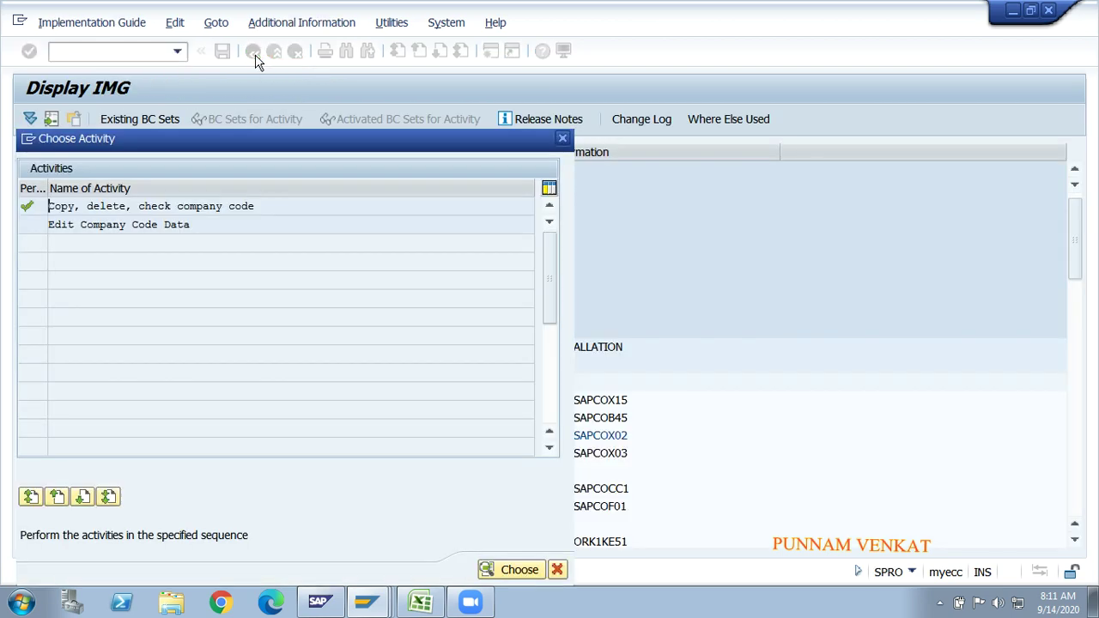
pyautogui.click(563, 138)
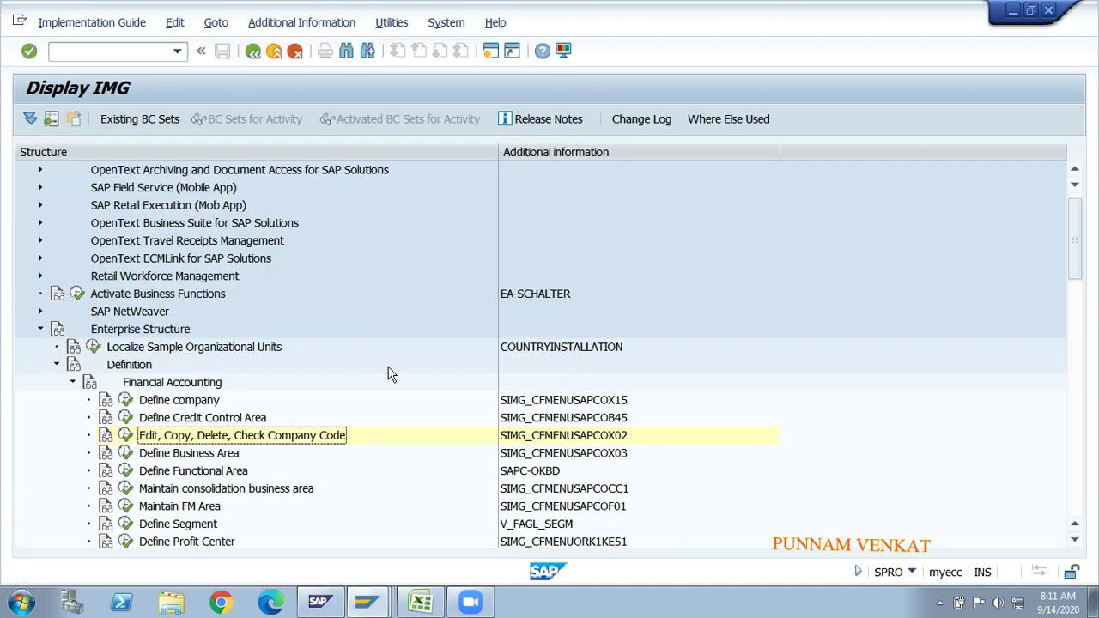
# Reopen Copy, delete, check company code, examine its functions for deleting and copying organisational objects, and return to the IMG
pyautogui.click(126, 435)
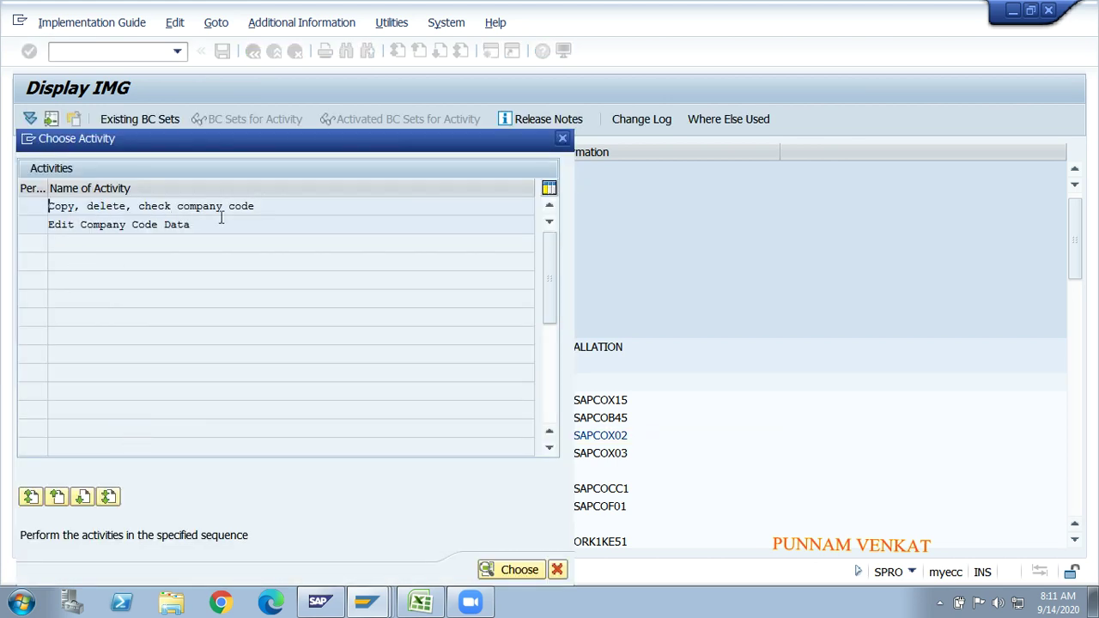
pyautogui.doubleClick(123, 206)
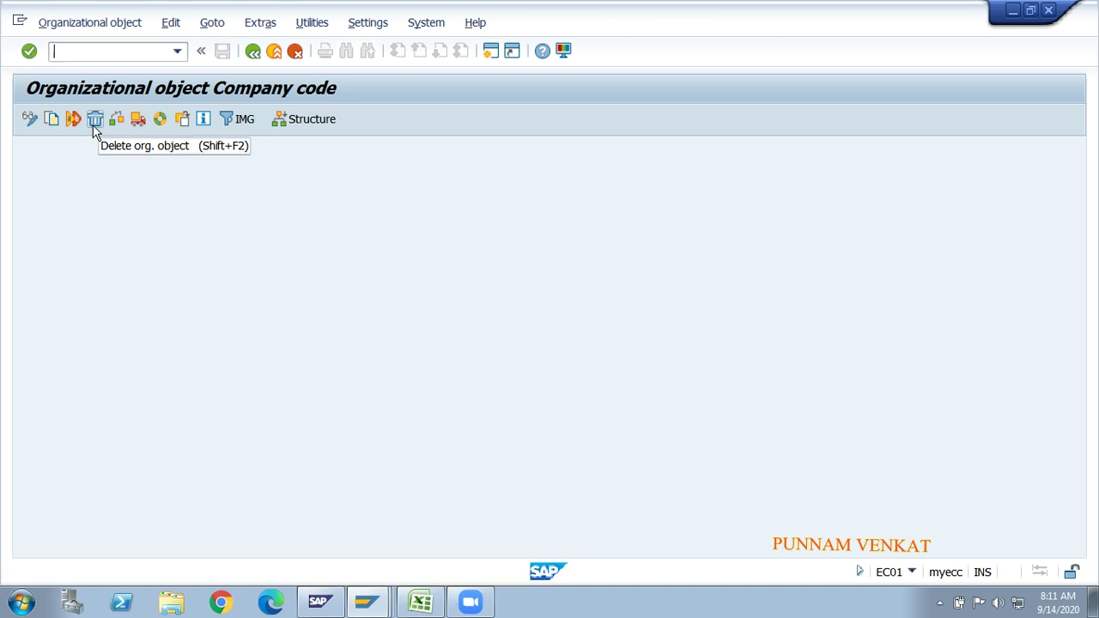
pyautogui.click(138, 124)
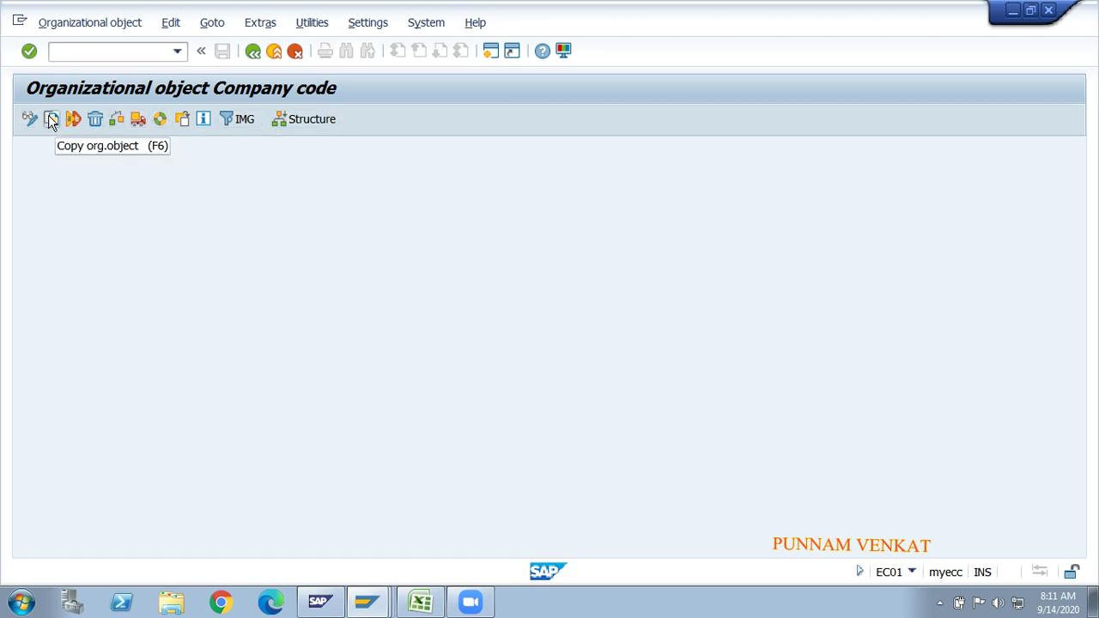
pyautogui.click(253, 51)
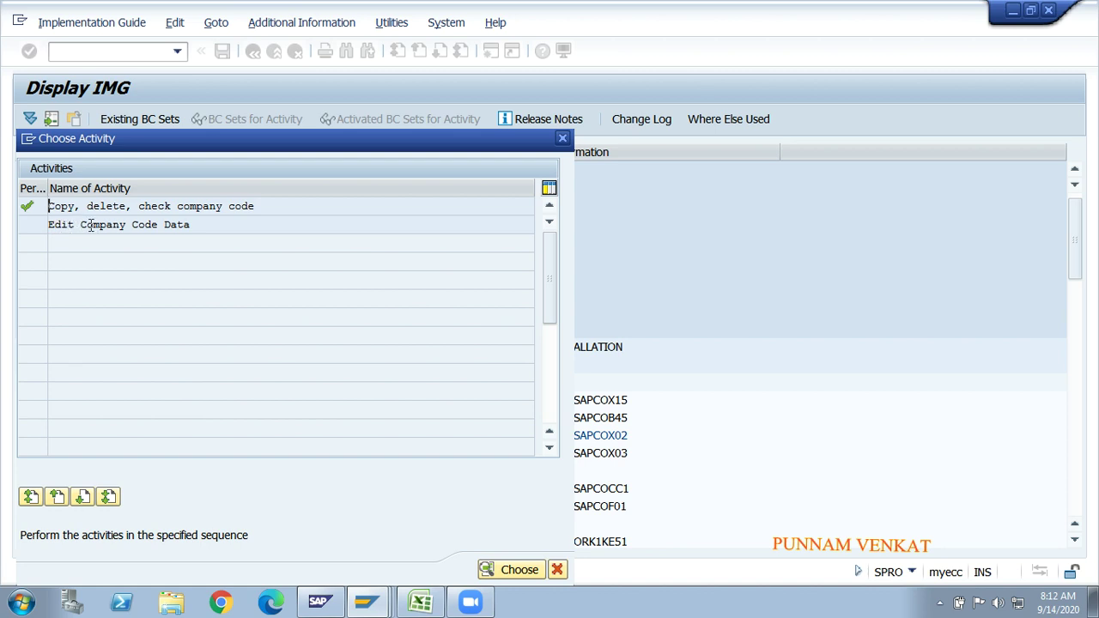
pyautogui.click(561, 145)
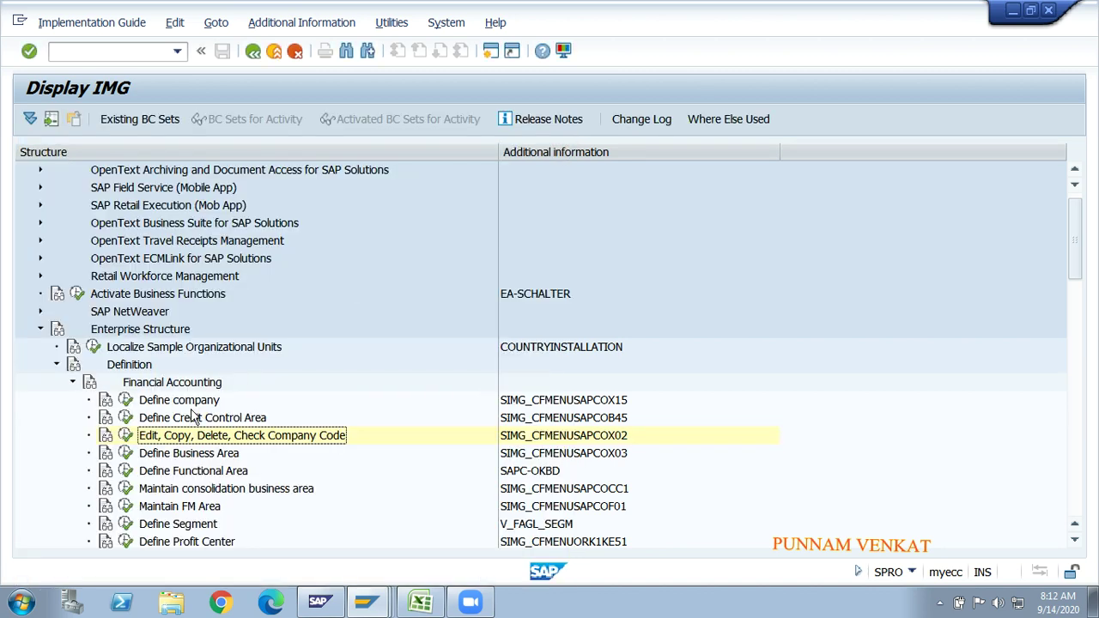
# Open the Edit Company Code Data activity and start a new company code entry at its Company Name field
pyautogui.click(126, 436)
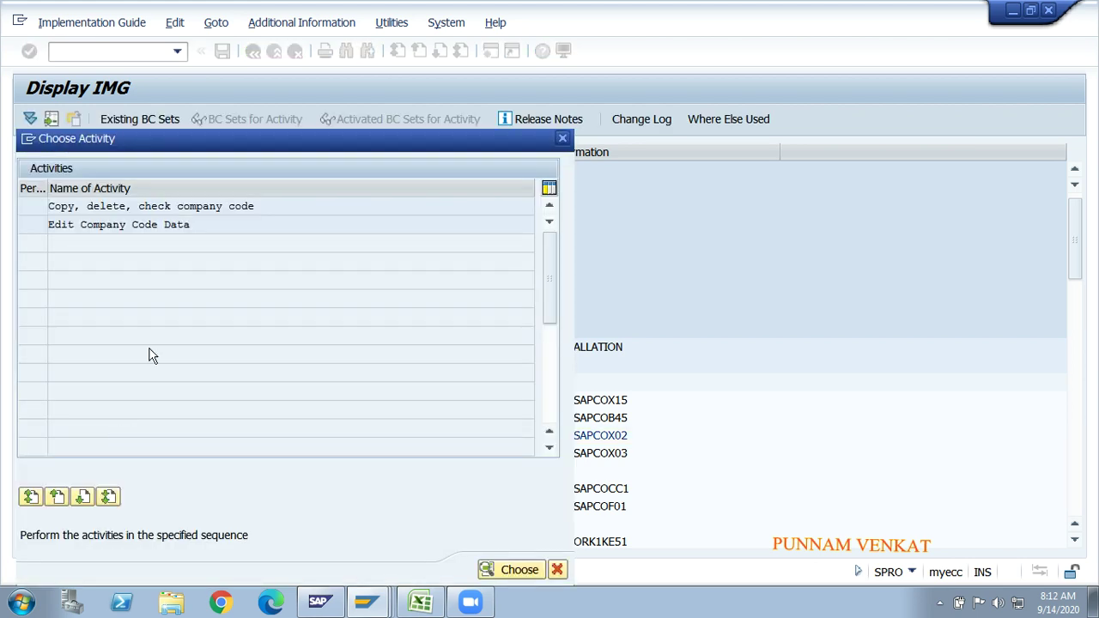
pyautogui.doubleClick(100, 224)
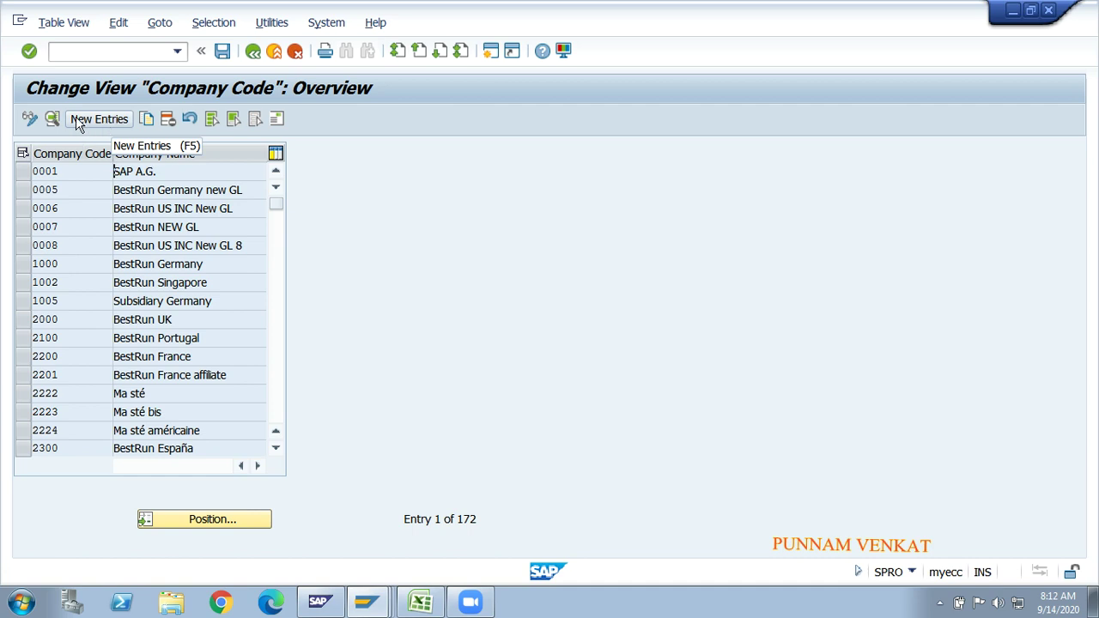
pyautogui.click(100, 120)
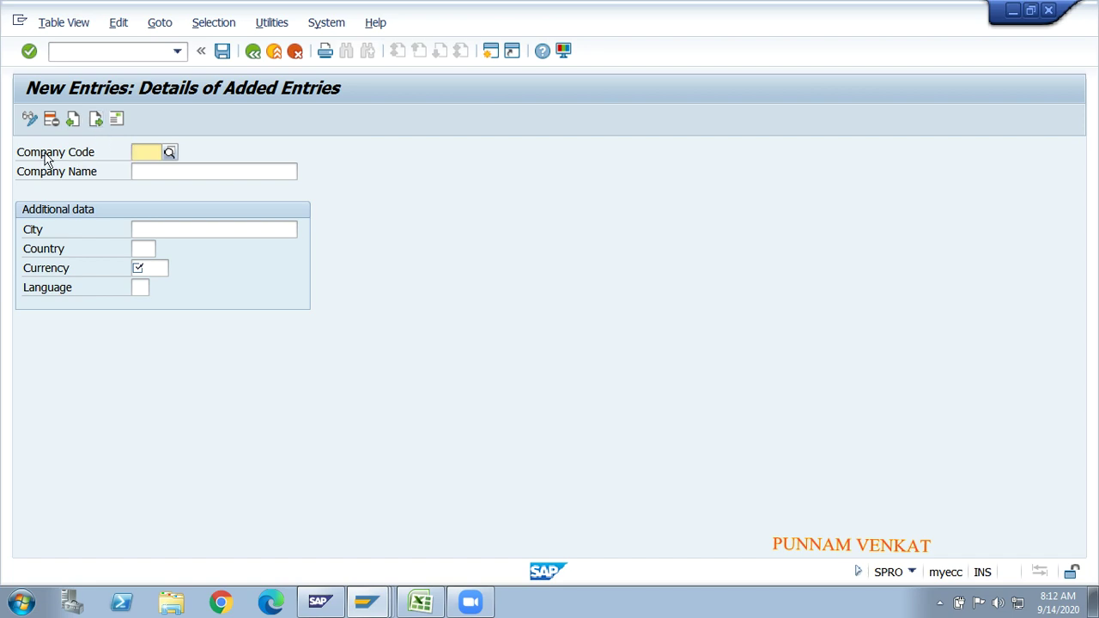
pyautogui.click(21, 176)
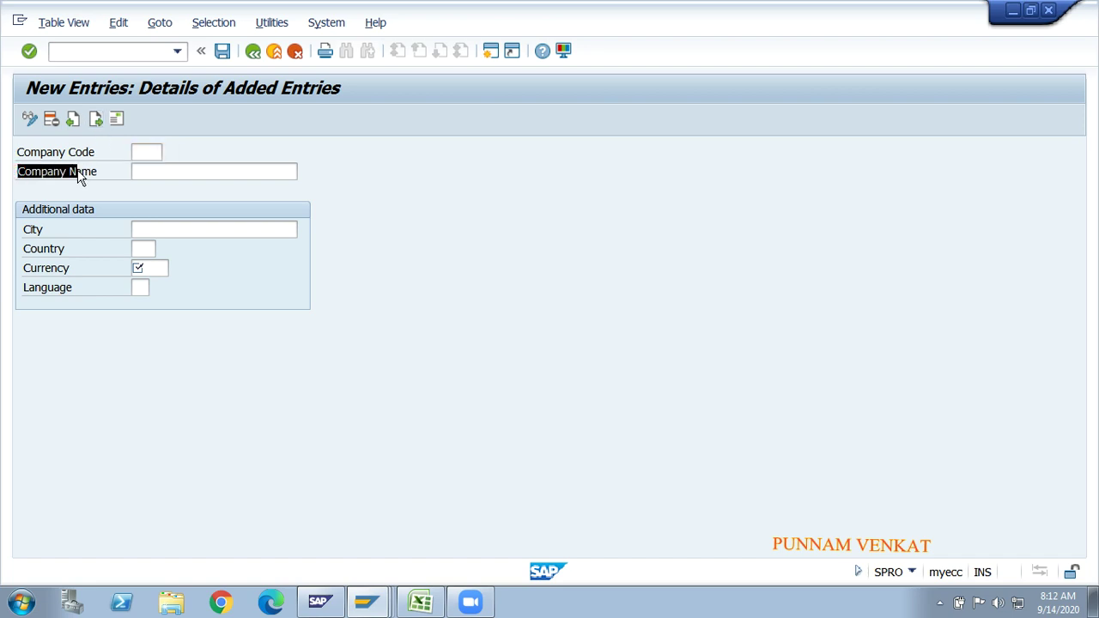
pyautogui.click(135, 171)
# Switch to the Excel organisation chart and copy the text Gm steel pvt.ltd from cell A9
pyautogui.hotkey('alt', 'Tab')
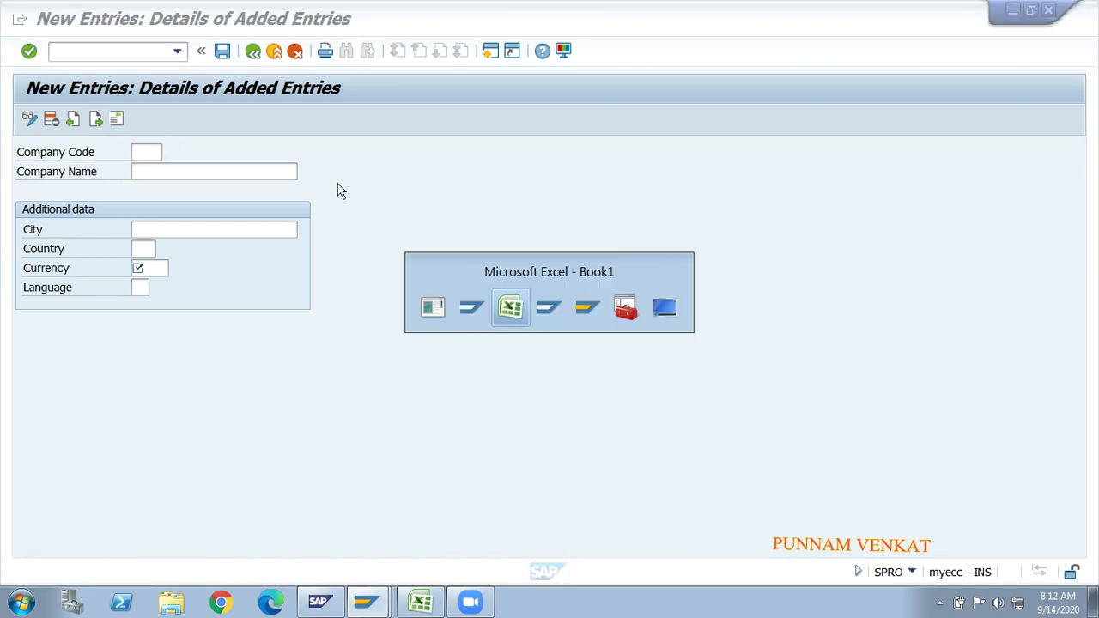
pyautogui.click(56, 334)
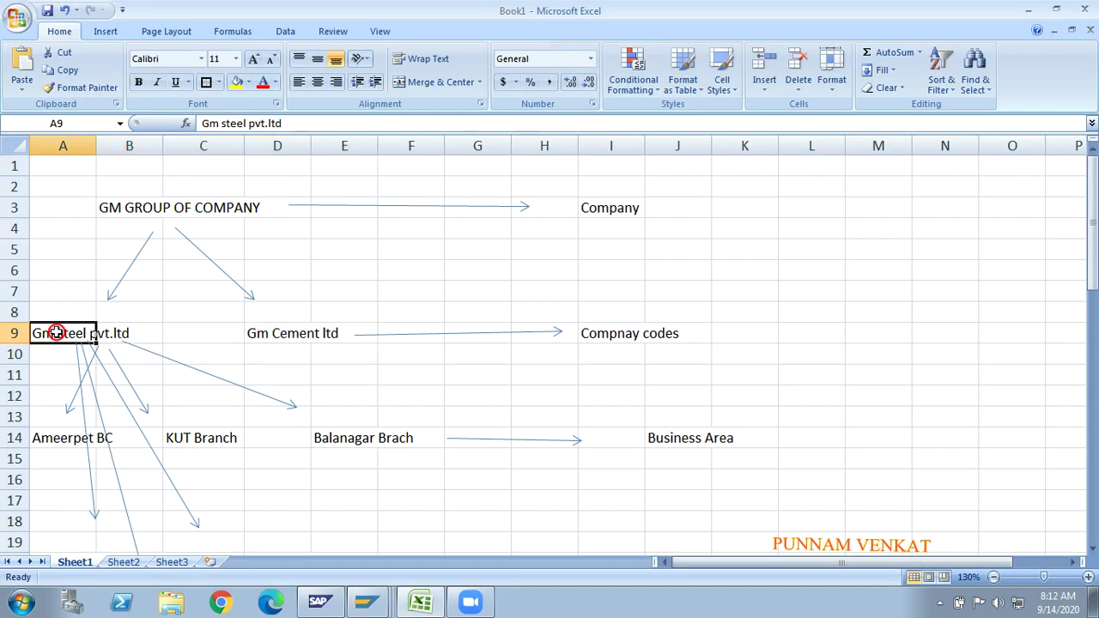
pyautogui.moveTo(316, 123); pyautogui.dragTo(198, 123)
pyautogui.hotkey('ctrl', 'c')
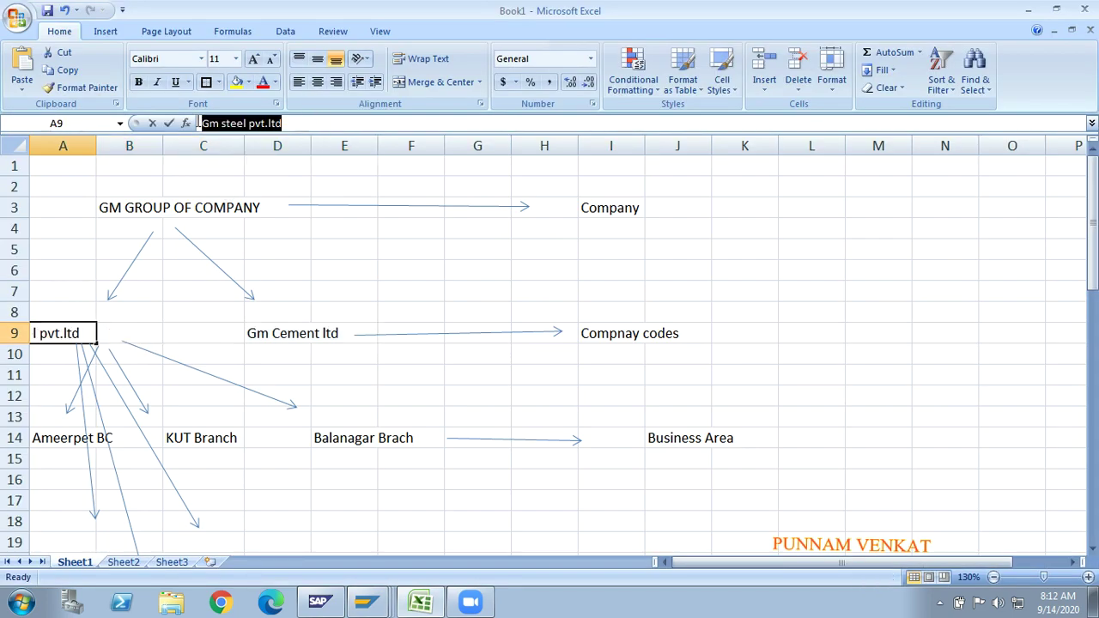
pyautogui.hotkey('alt', 'Tab')
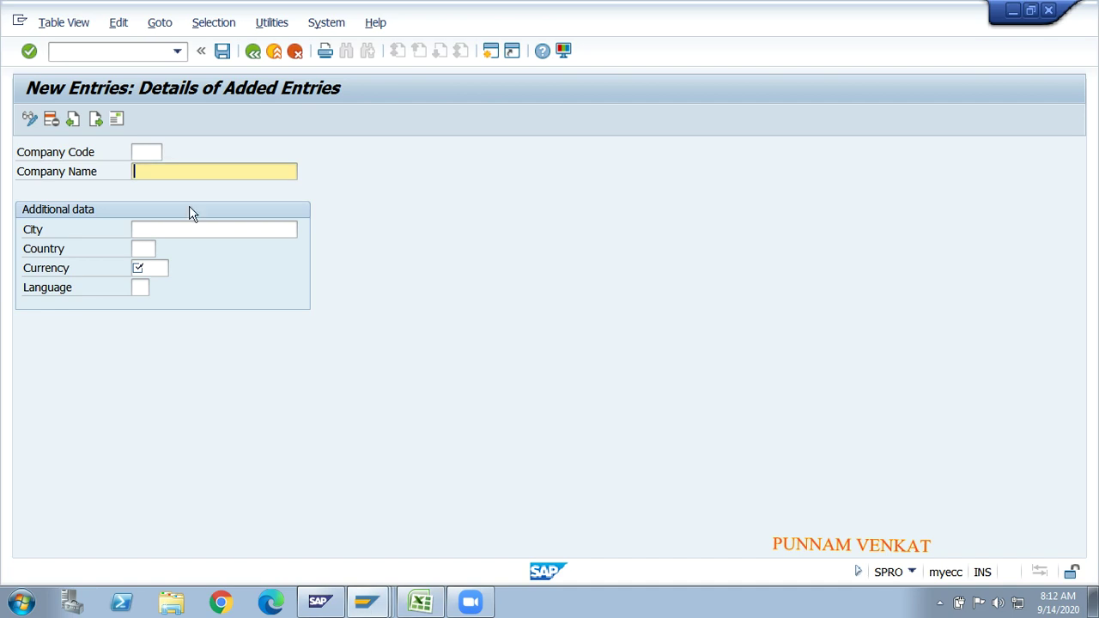
pyautogui.hotkey('ctrl', 'v')
pyautogui.press('BackSpace')
pyautogui.press('BackSpace')
pyautogui.press('BackSpace')
pyautogui.press('BackSpace')
pyautogui.press('BackSpace')
pyautogui.press('BackSpace')
pyautogui.press('BackSpace')
pyautogui.press('BackSpace')
pyautogui.press('BackSpace')
pyautogui.press('BackSpace')
pyautogui.press('BackSpace')
pyautogui.hotkey('alt', 'Tab')
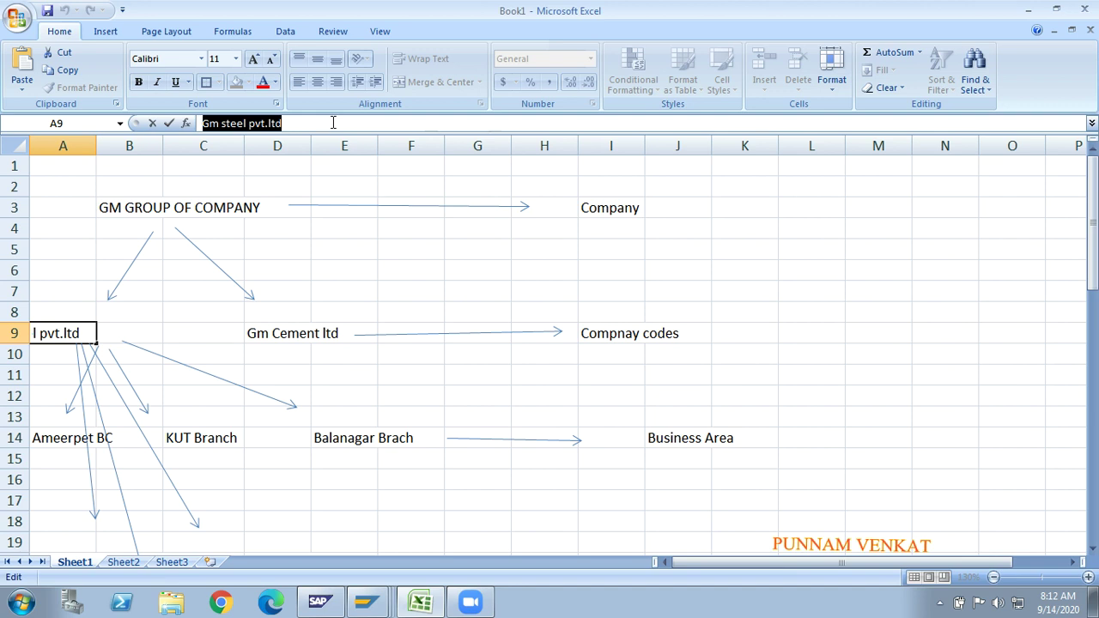
# Switch from Excel back to the SAP new entry and paste Gm steel pvt.ltd as the company name
pyautogui.hotkey('alt', 'Tab')
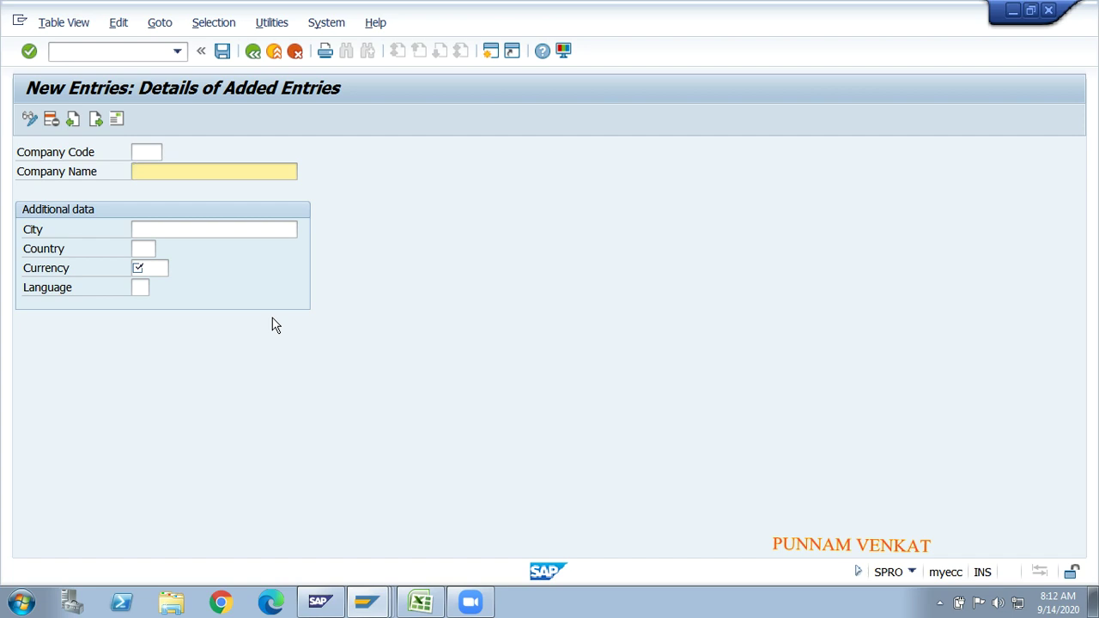
pyautogui.hotkey('ctrl', 'v')
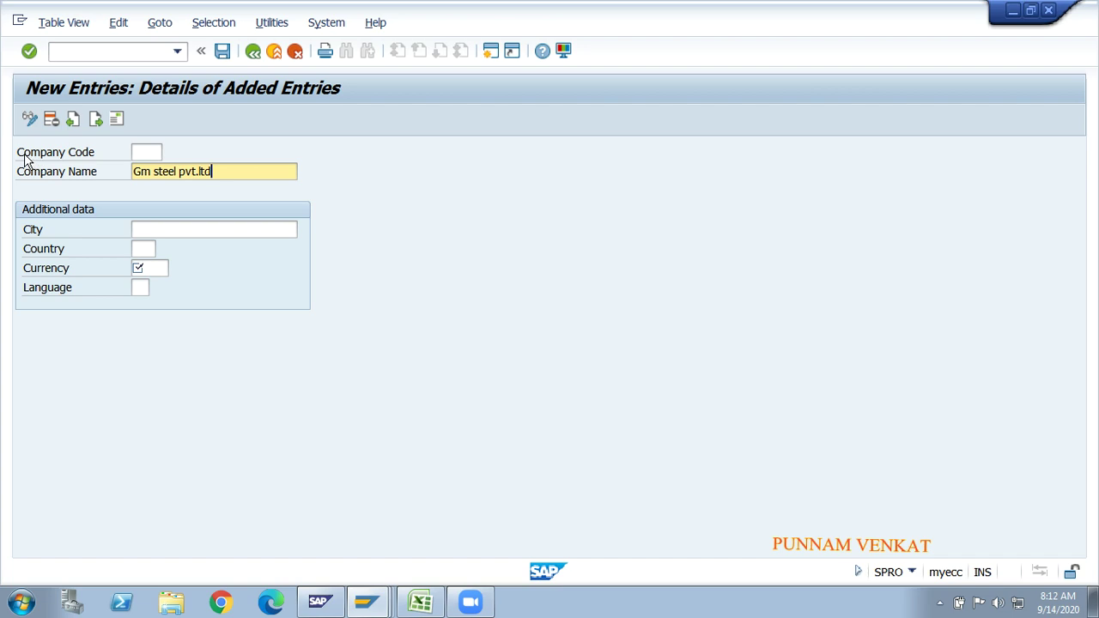
pyautogui.moveTo(17, 152); pyautogui.dragTo(96, 158)
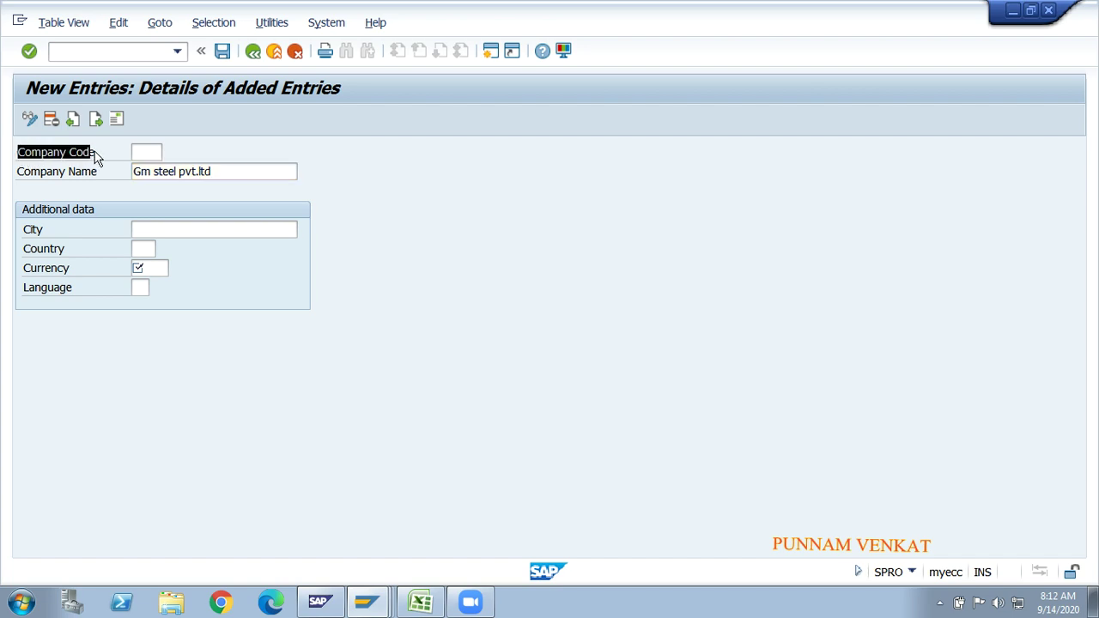
pyautogui.click(142, 151)
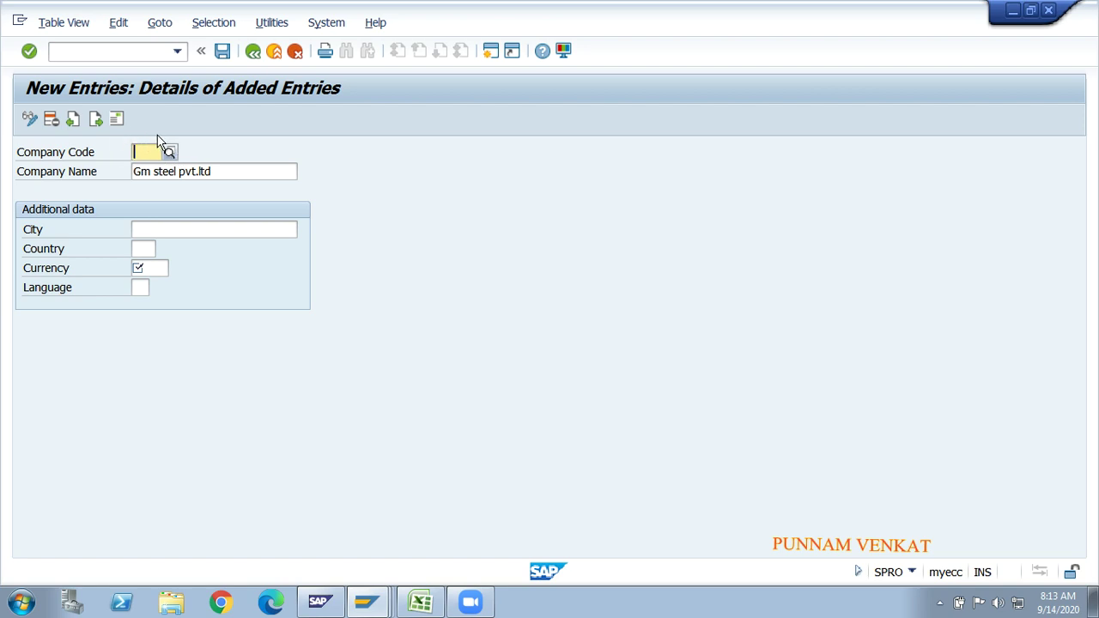
pyautogui.click(222, 170)
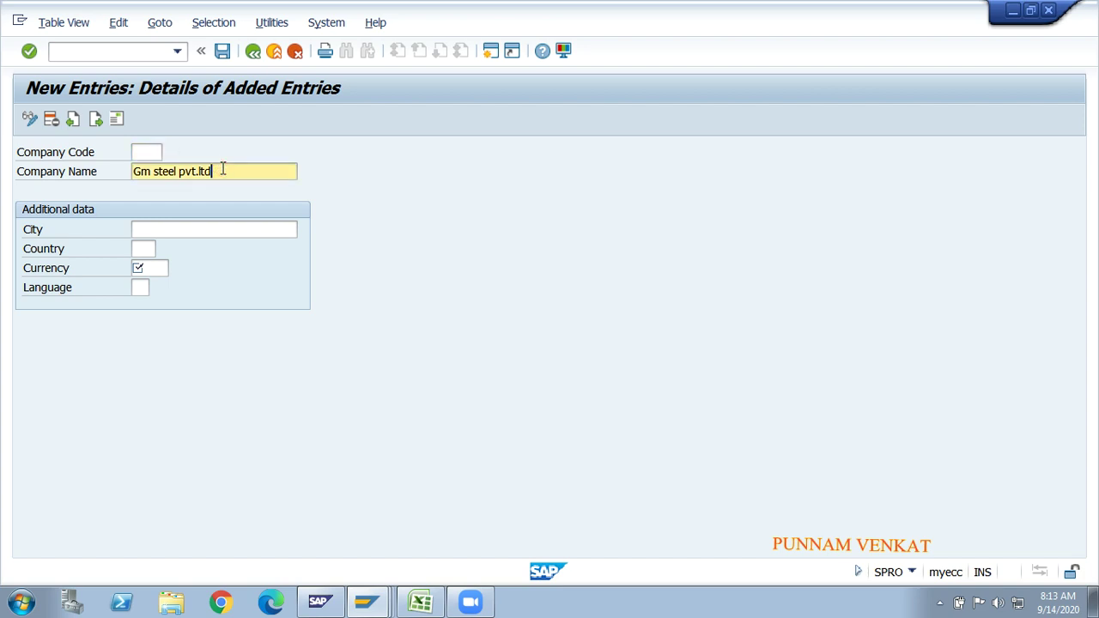
pyautogui.moveTo(222, 171); pyautogui.dragTo(130, 170)
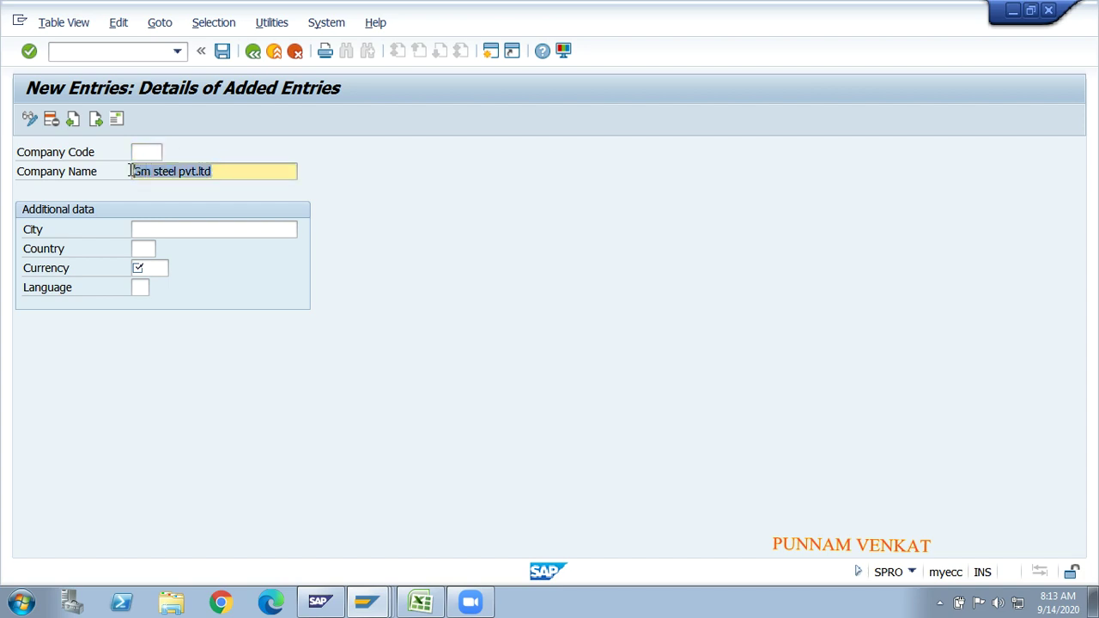
pyautogui.click(130, 171)
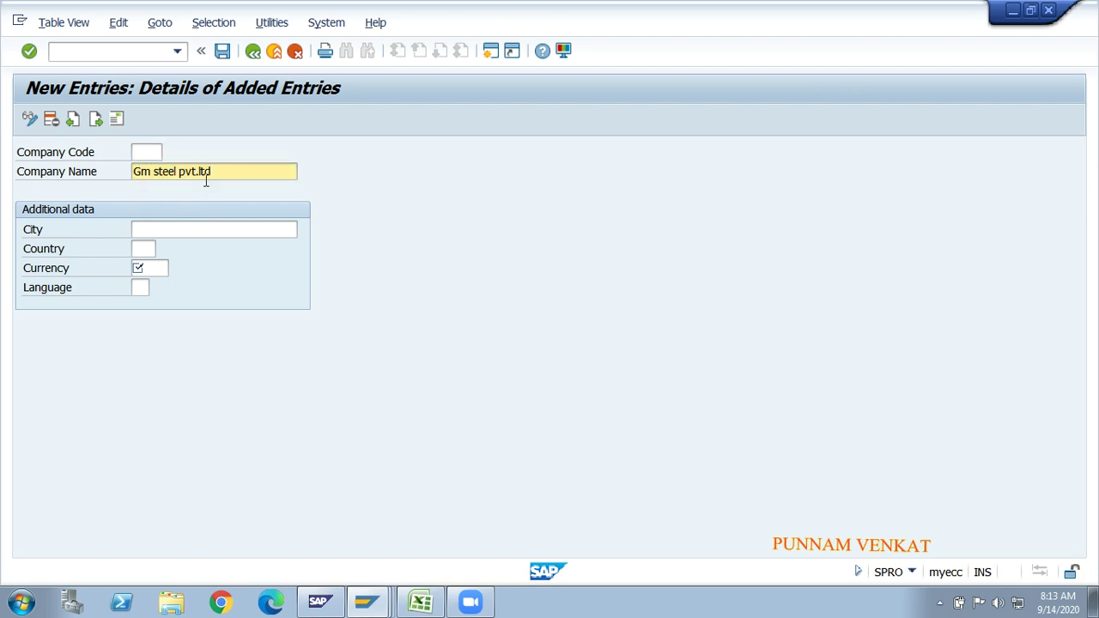
# Set the company code to GM10 and the city in the additional data to Hyderabad
pyautogui.click(158, 153)
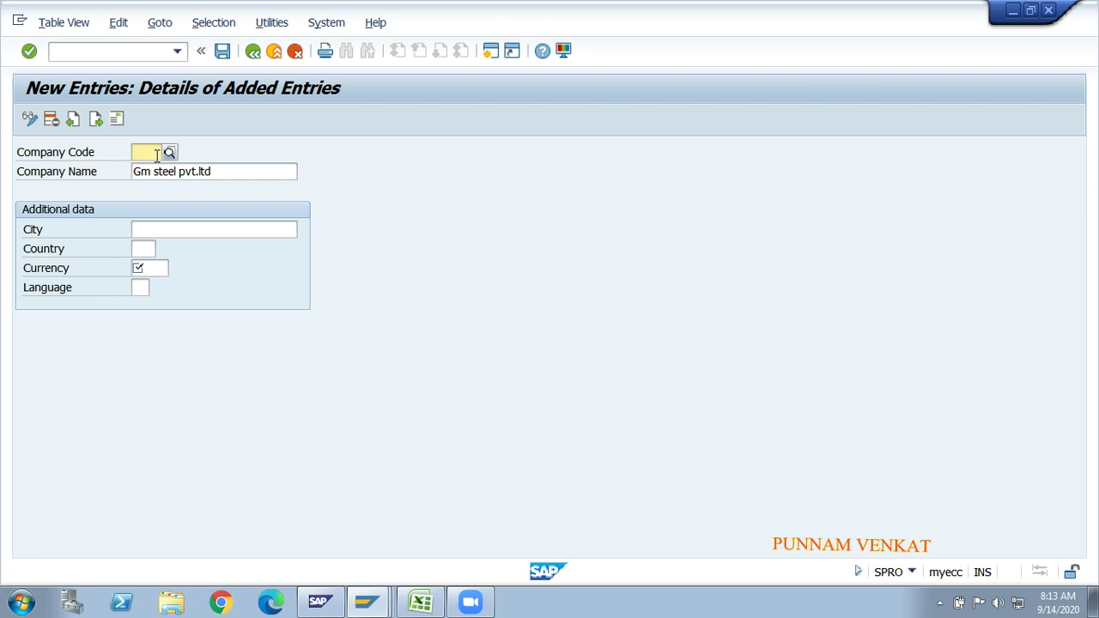
pyautogui.write('GM10')
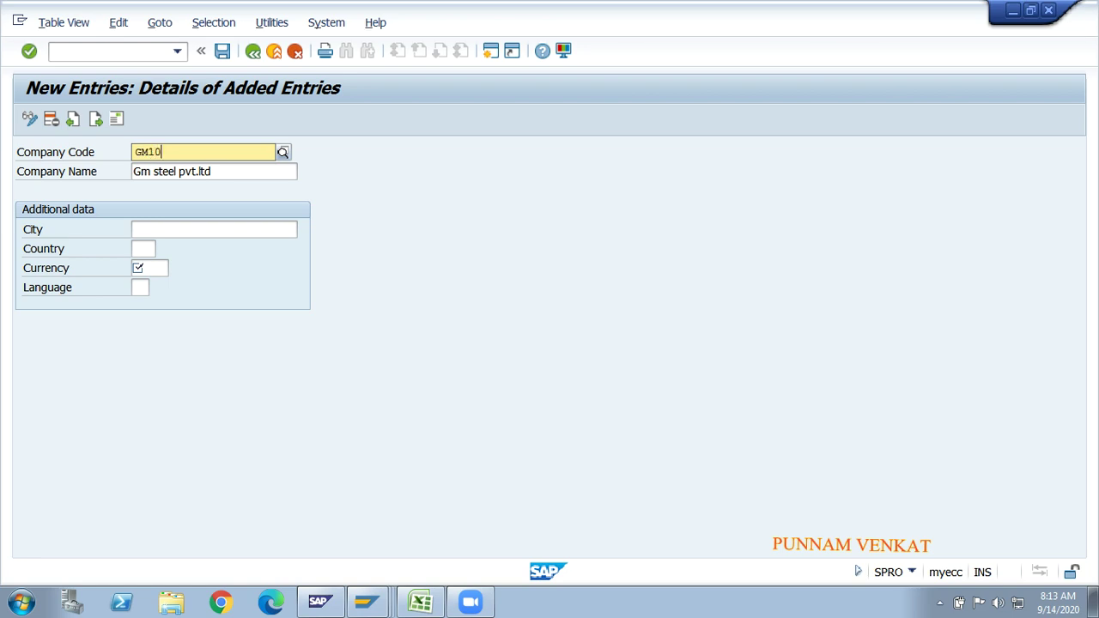
pyautogui.press('Tab')
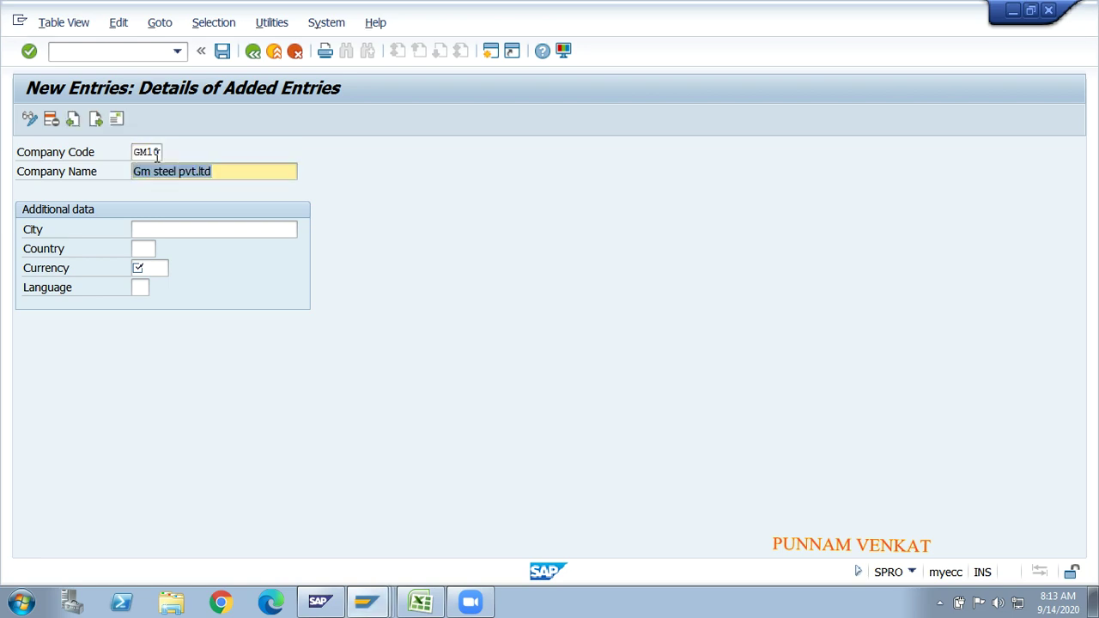
pyautogui.press('Tab')
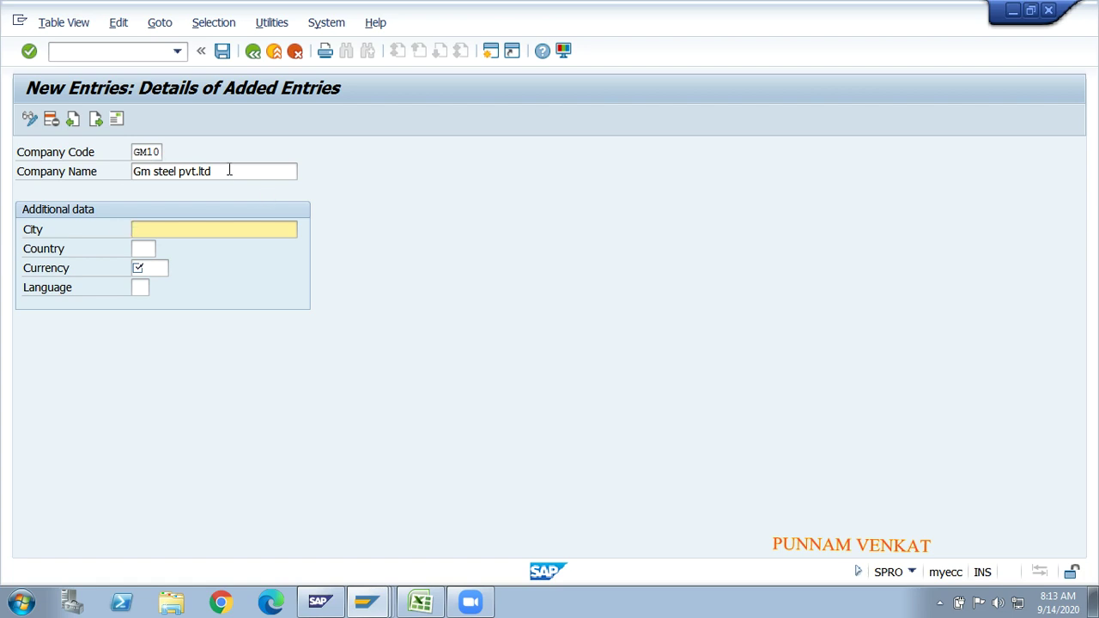
pyautogui.moveTo(229, 171); pyautogui.dragTo(145, 174)
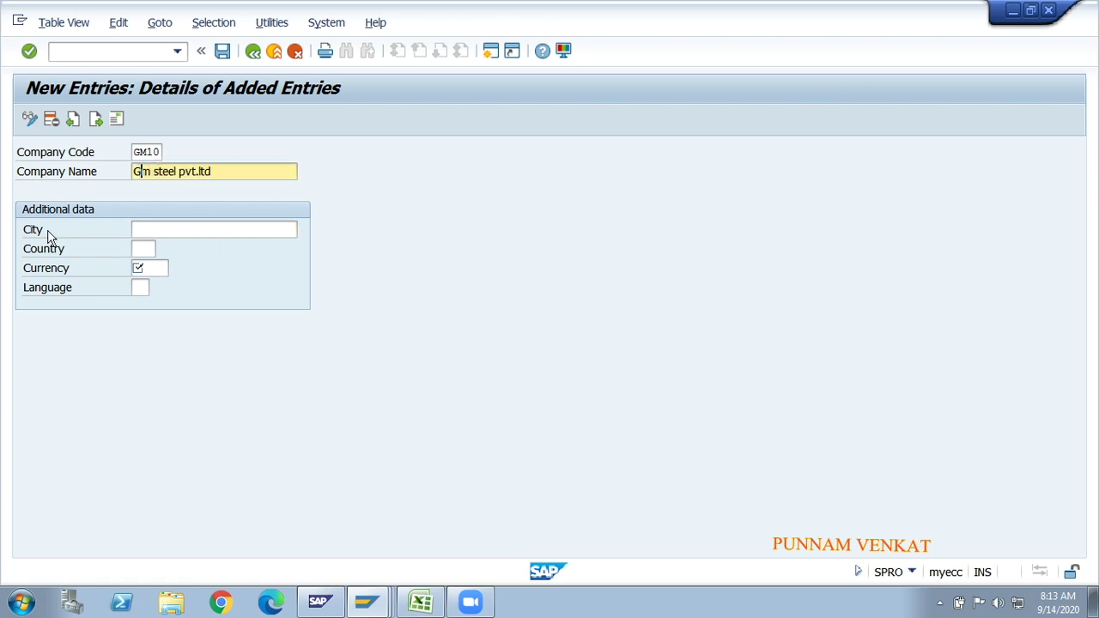
pyautogui.click(144, 227)
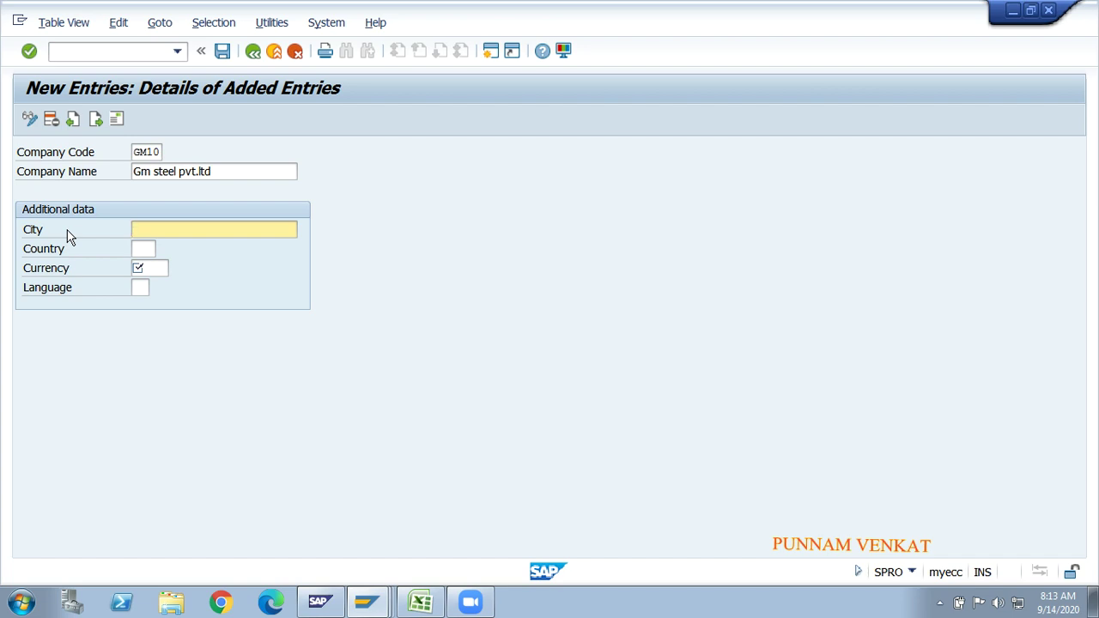
pyautogui.write('Hyderabad')
pyautogui.press('Tab')
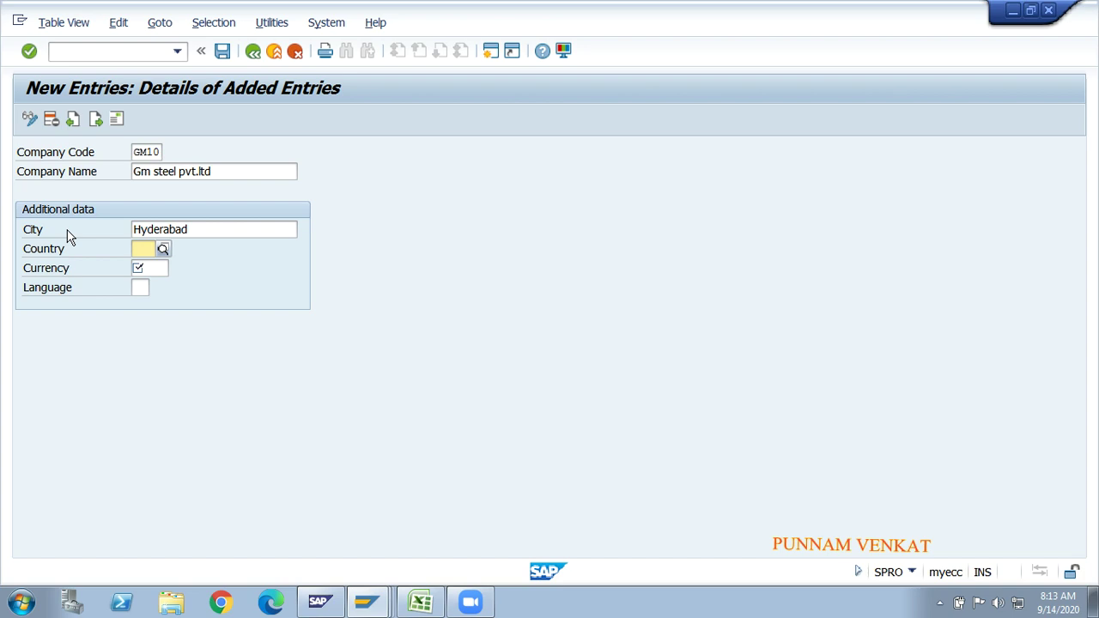
# Open the list of possible values for the Country field, browse the country keys, and close it without choosing one
pyautogui.click(190, 229)
pyautogui.click(146, 250)
pyautogui.click(164, 249)
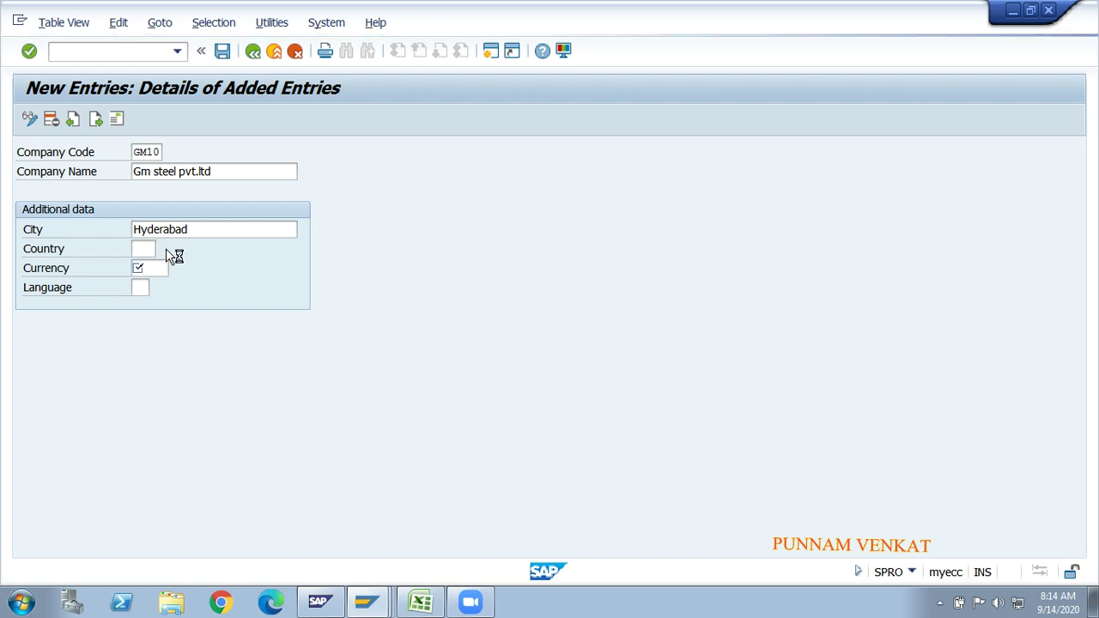
pyautogui.click(196, 274)
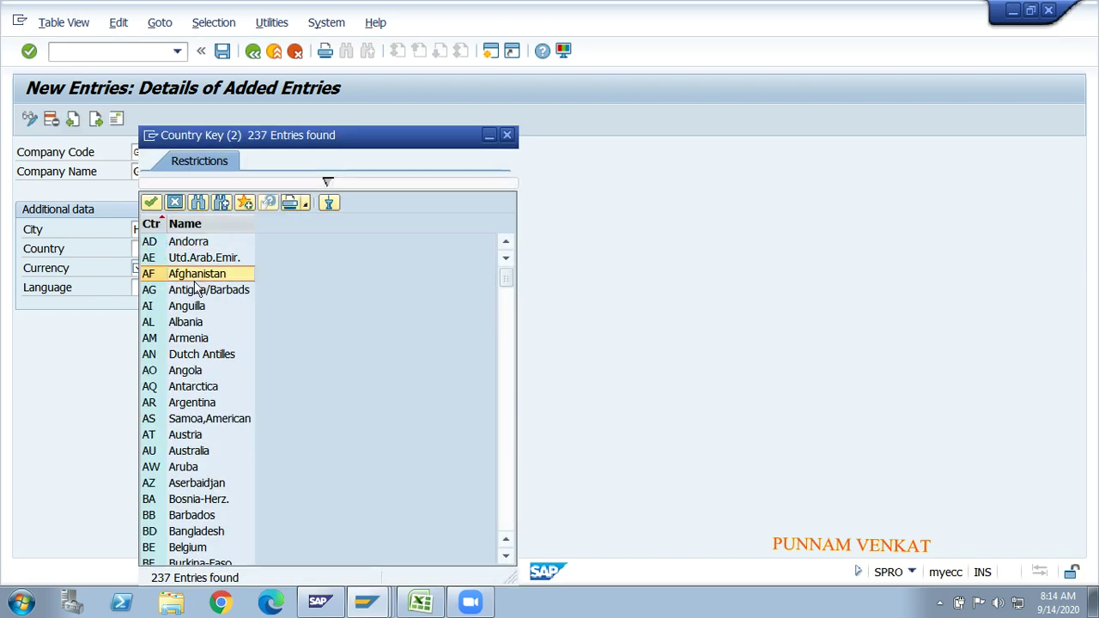
pyautogui.press('Down')
pyautogui.press('Down')
pyautogui.press('Down')
pyautogui.press('Down')
pyautogui.press('Down')
pyautogui.press('Down')
pyautogui.press('Down')
pyautogui.press('Down')
pyautogui.press('Down')
pyautogui.press('Down')
pyautogui.press('Down')
pyautogui.press('Down')
pyautogui.press('Down')
pyautogui.press('Down')
pyautogui.press('Down')
pyautogui.press('Down')
pyautogui.press('Down')
pyautogui.press('Down')
pyautogui.press('Down')
pyautogui.press('Down')
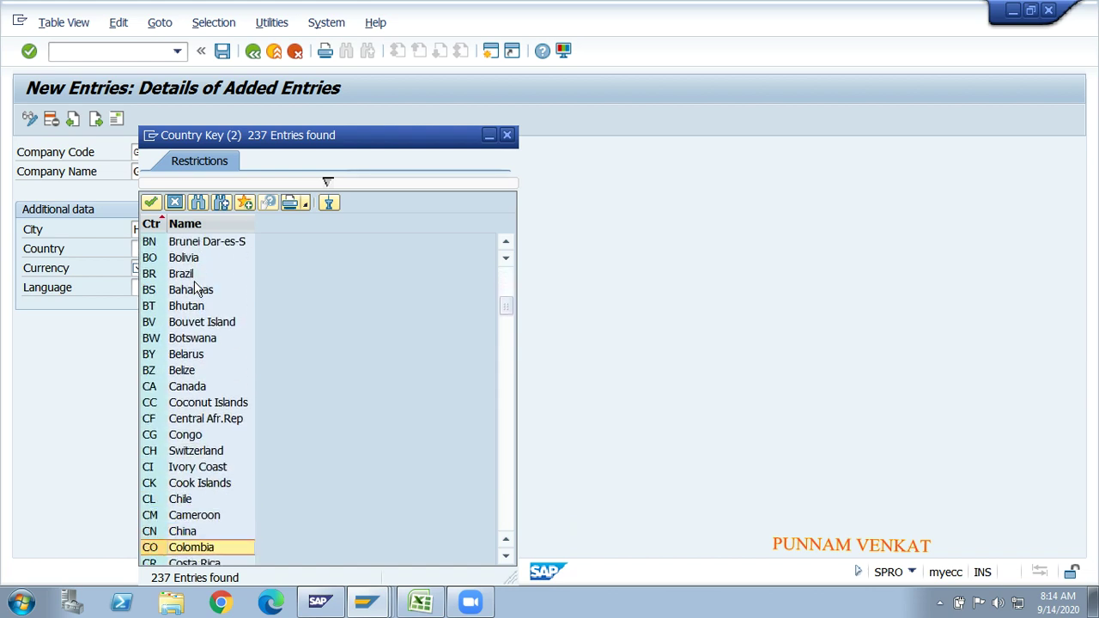
pyautogui.press('Up')
pyautogui.press('Up')
pyautogui.press('Up')
pyautogui.press('Up')
pyautogui.press('Up')
pyautogui.press('Up')
pyautogui.press('Up')
pyautogui.press('Up')
pyautogui.press('Up')
pyautogui.press('Up')
pyautogui.press('Up')
pyautogui.press('Up')
pyautogui.press('Up')
pyautogui.press('Up')
pyautogui.press('Up')
pyautogui.press('Up')
pyautogui.press('Up')
pyautogui.press('Up')
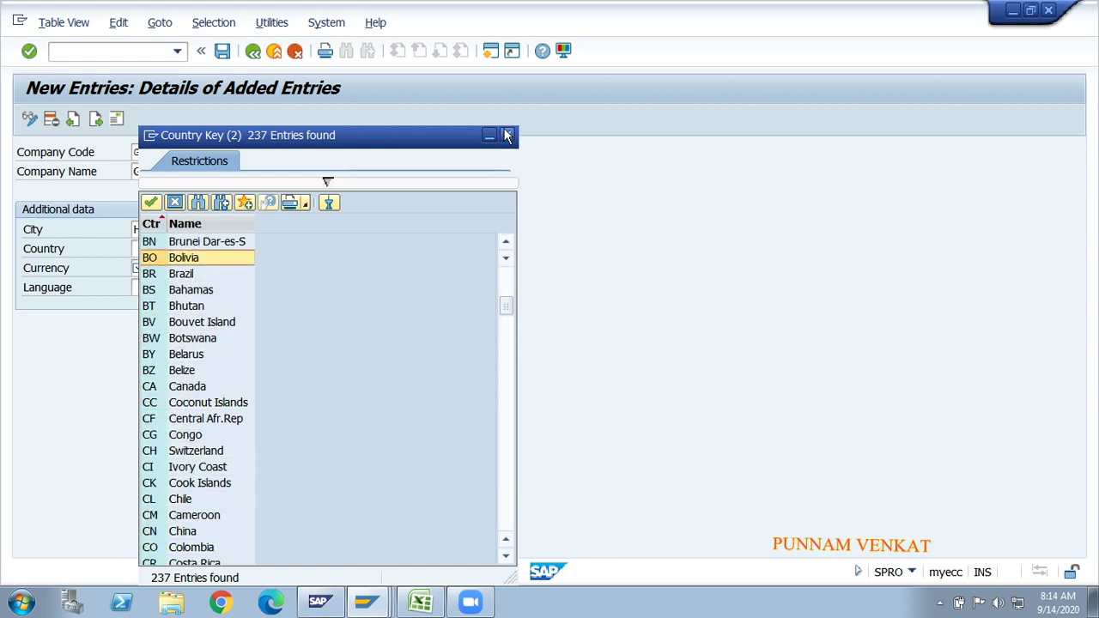
pyautogui.click(506, 135)
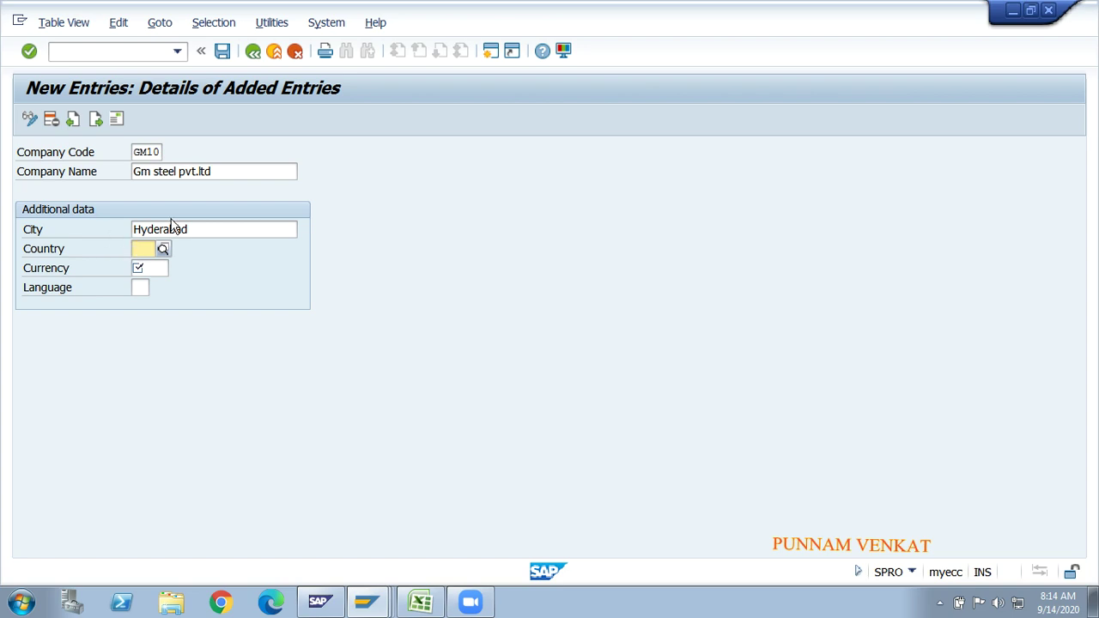
# Open the list of possible values for the Country field and look through the country keys from Andorra to Great Britain
pyautogui.click(164, 176)
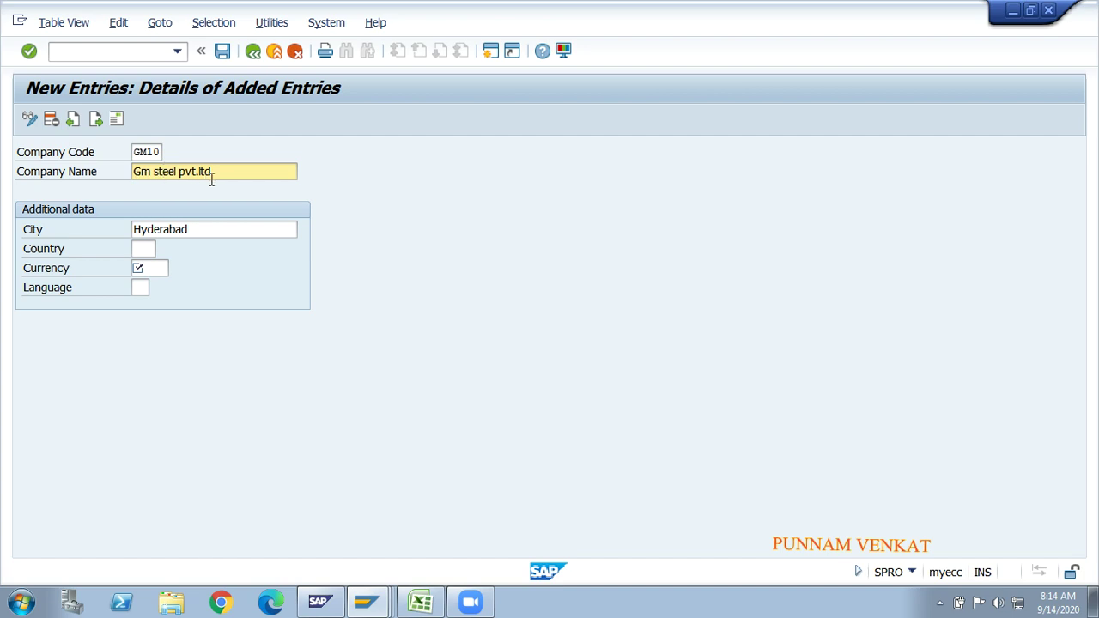
pyautogui.click(140, 248)
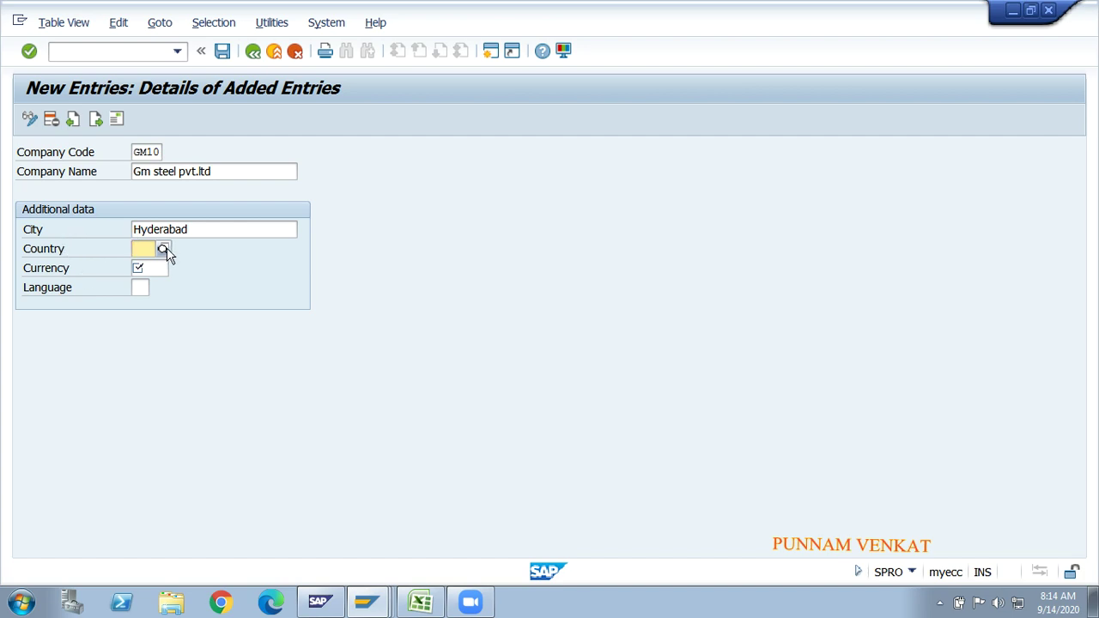
pyautogui.click(163, 249)
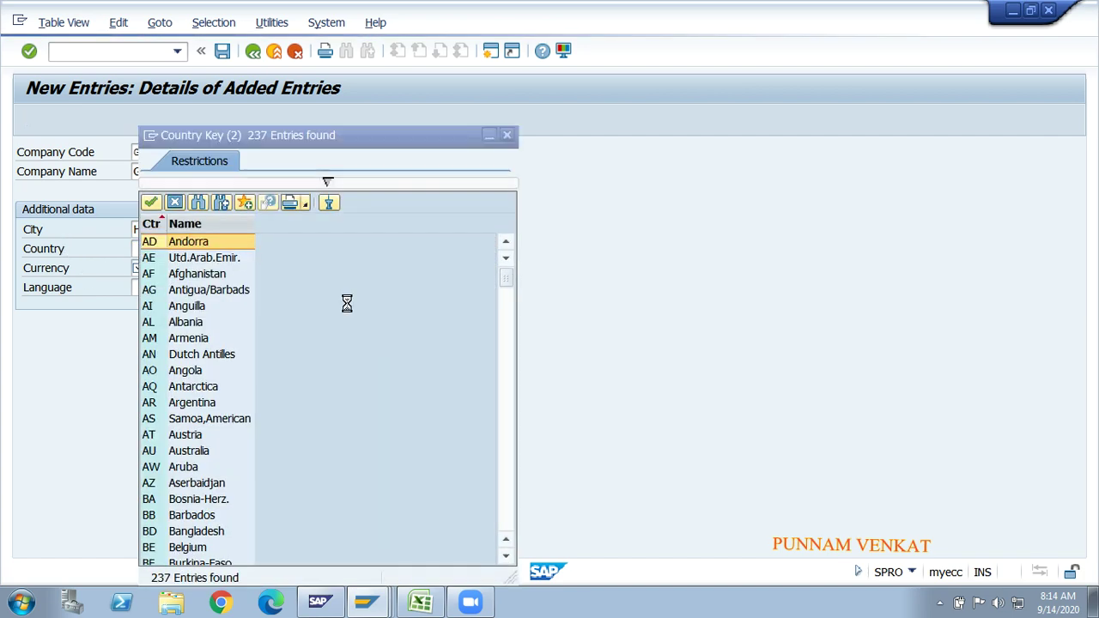
pyautogui.click(197, 290)
pyautogui.press('Up')
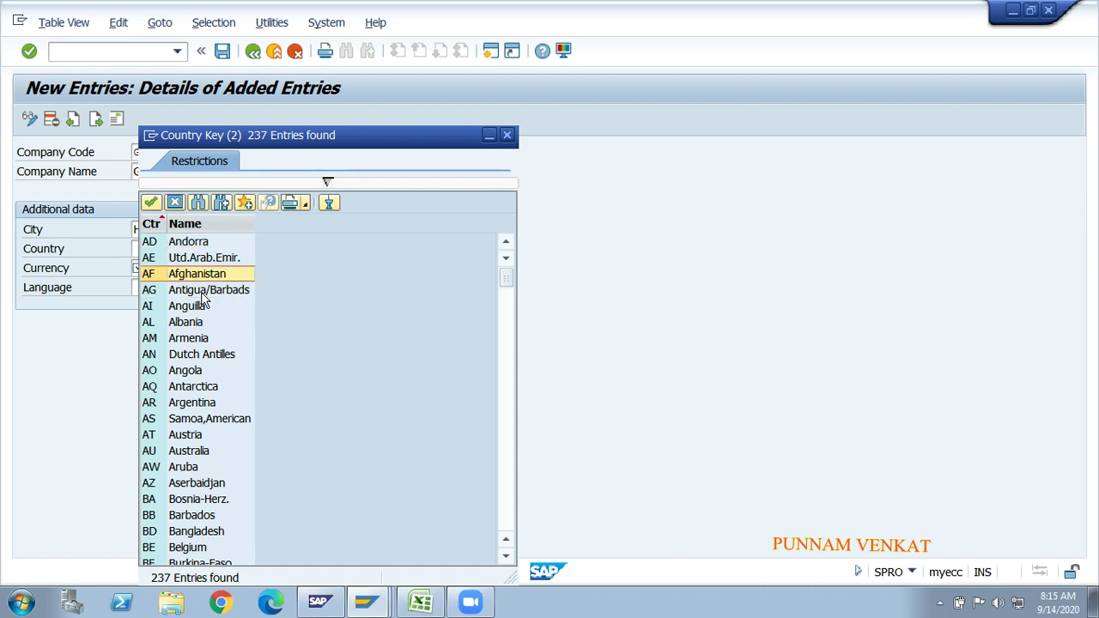
pyautogui.press('Down')
pyautogui.press('Down')
pyautogui.press('Down')
pyautogui.press('Down')
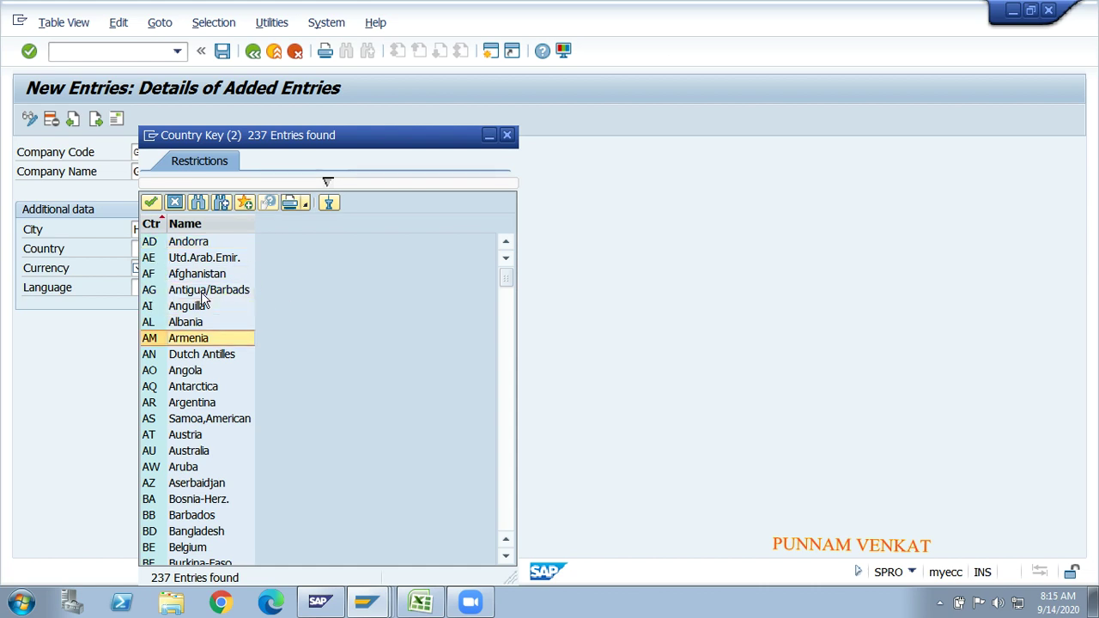
pyautogui.press('Down')
pyautogui.press('Down')
pyautogui.press('Down')
pyautogui.press('Down')
pyautogui.press('Down')
pyautogui.press('Down')
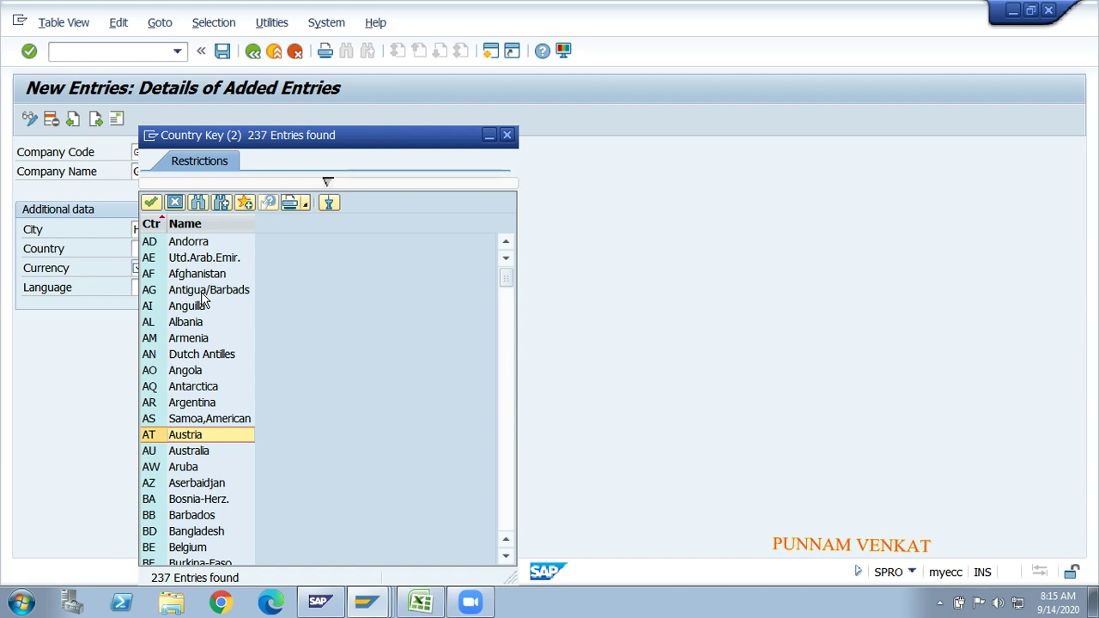
pyautogui.press('Down')
pyautogui.press('Down')
pyautogui.press('Down')
pyautogui.press('Down')
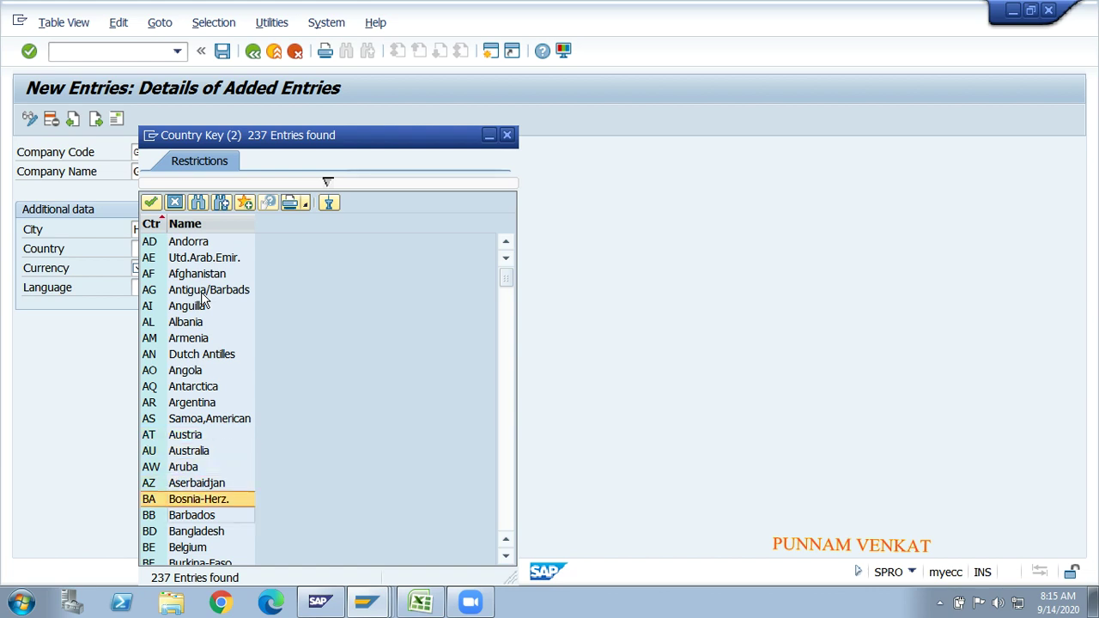
pyautogui.press('Down')
pyautogui.press('Down')
pyautogui.press('Down')
pyautogui.press('Down')
pyautogui.press('Down')
pyautogui.press('Down')
pyautogui.press('Down')
pyautogui.press('Down')
pyautogui.press('Down')
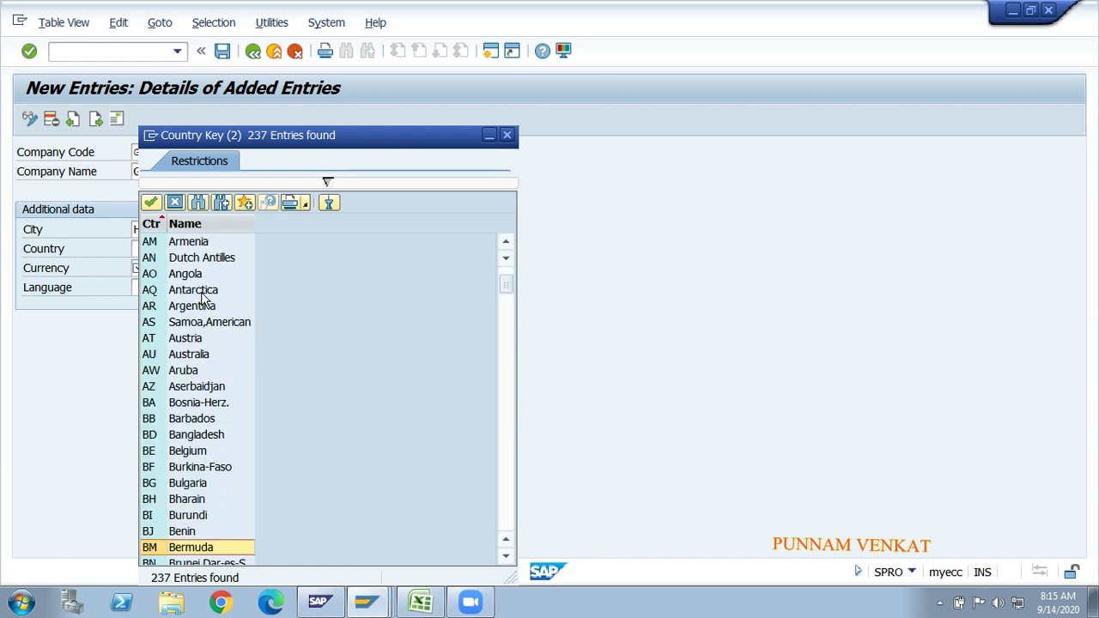
pyautogui.press('Up')
pyautogui.press('Up')
pyautogui.press('Down')
pyautogui.press('Down')
pyautogui.press('Down')
pyautogui.press('Down')
pyautogui.press('Down')
pyautogui.press('Down')
pyautogui.press('Down')
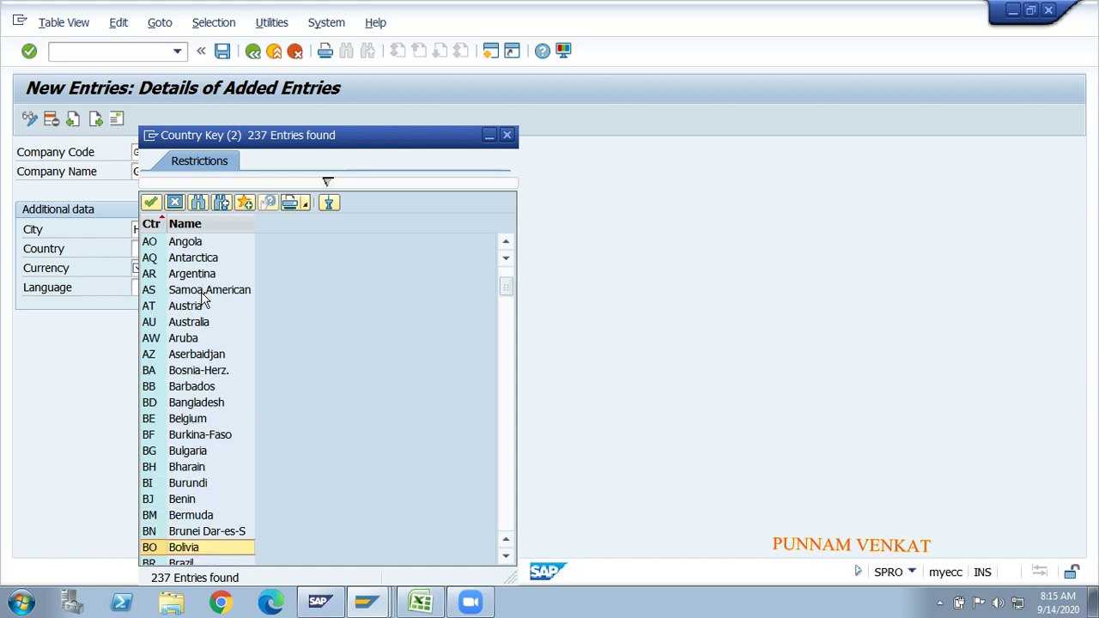
pyautogui.press('Up')
pyautogui.press('Up')
pyautogui.press('Up')
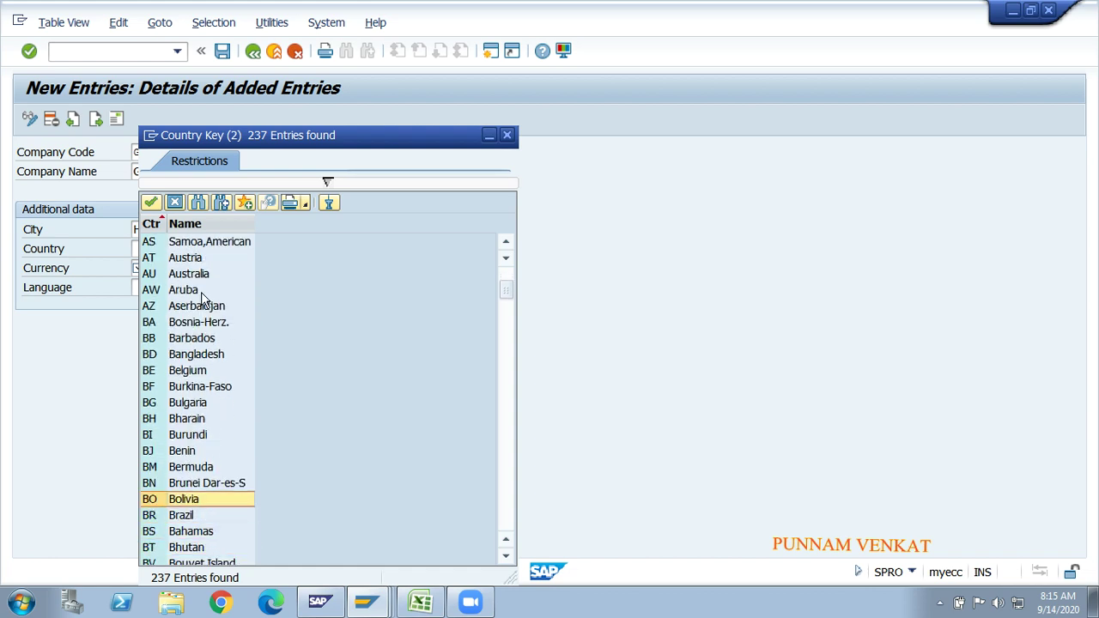
pyautogui.press('Down')
pyautogui.press('Down')
pyautogui.press('Down')
pyautogui.press('Down')
pyautogui.press('Down')
pyautogui.press('Down')
pyautogui.press('Down')
pyautogui.press('Down')
pyautogui.press('Down')
pyautogui.press('Down')
pyautogui.press('Down')
pyautogui.press('Down')
pyautogui.press('Down')
pyautogui.press('Down')
pyautogui.press('Down')
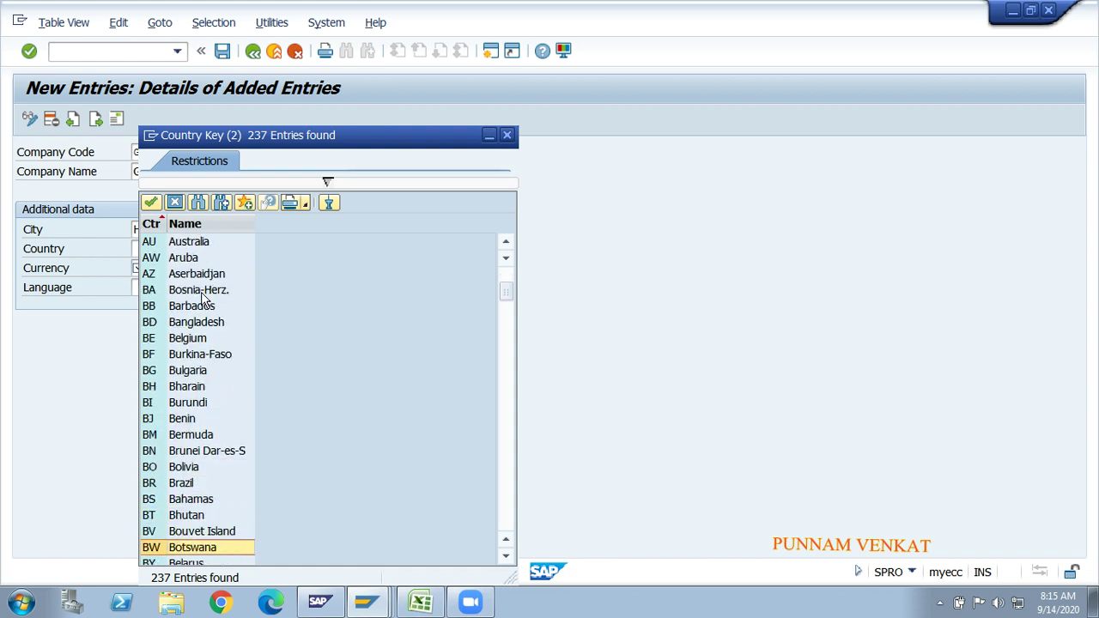
pyautogui.press('Down')
pyautogui.press('Down')
pyautogui.press('Down')
pyautogui.press('Down')
pyautogui.press('Down')
pyautogui.press('Down')
pyautogui.press('Down')
pyautogui.press('Down')
pyautogui.press('Down')
pyautogui.press('Down')
pyautogui.press('Down')
pyautogui.press('Down')
pyautogui.press('Down')
pyautogui.press('Down')
pyautogui.press('Down')
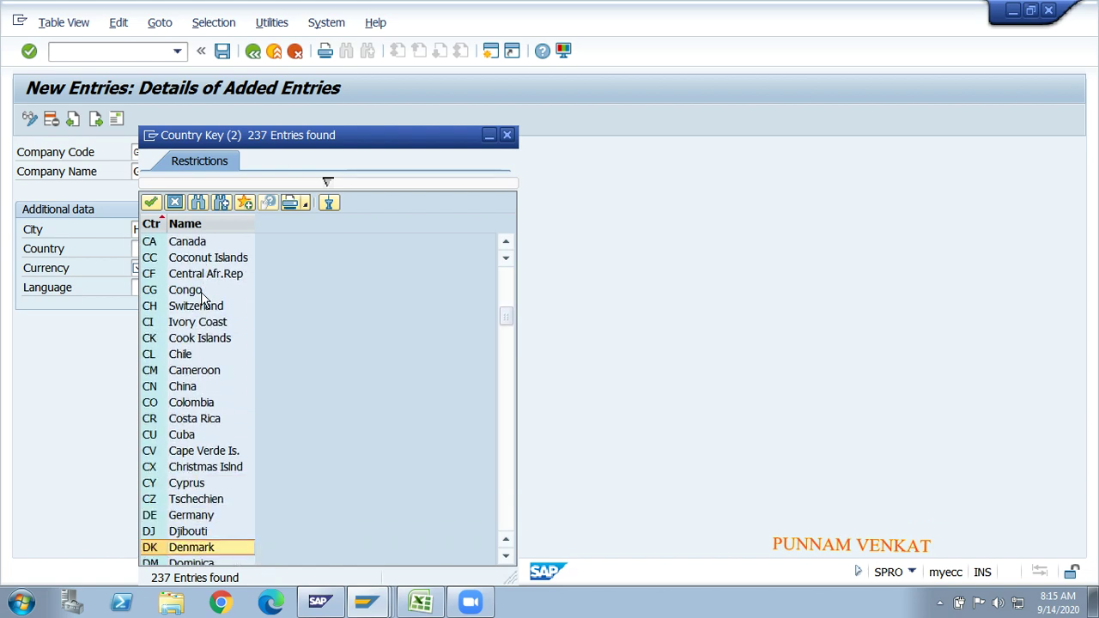
pyautogui.press('Down')
pyautogui.press('Down')
pyautogui.press('Down')
pyautogui.press('Down')
pyautogui.press('Down')
pyautogui.press('Down')
pyautogui.press('Down')
pyautogui.press('Down')
pyautogui.press('Down')
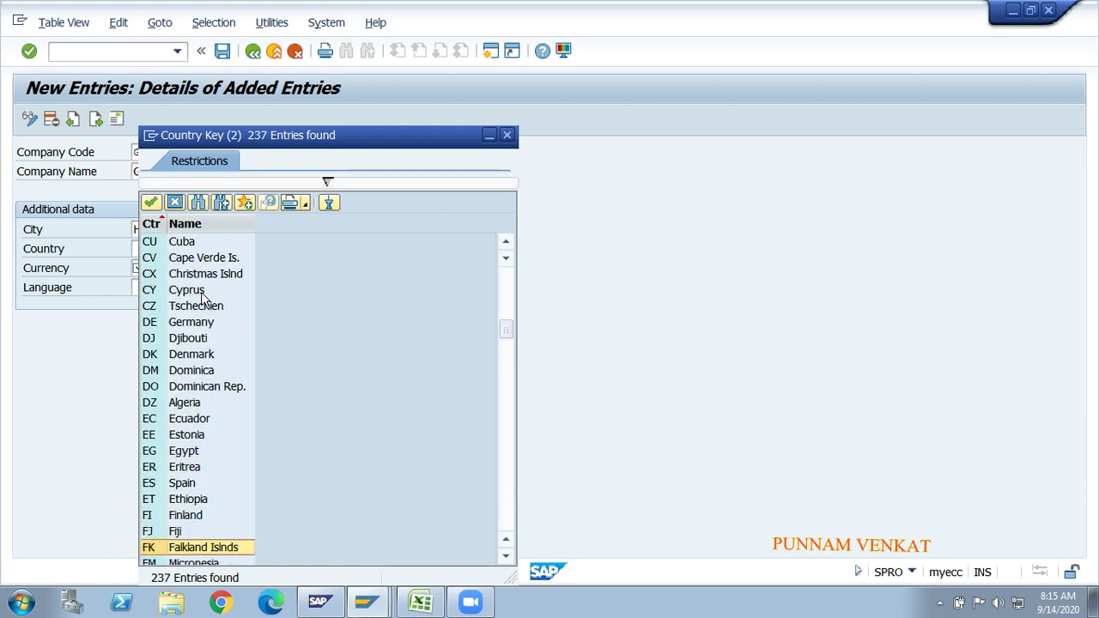
pyautogui.press('Up')
pyautogui.press('Up')
pyautogui.press('Up')
pyautogui.press('Up')
pyautogui.press('Up')
pyautogui.press('Up')
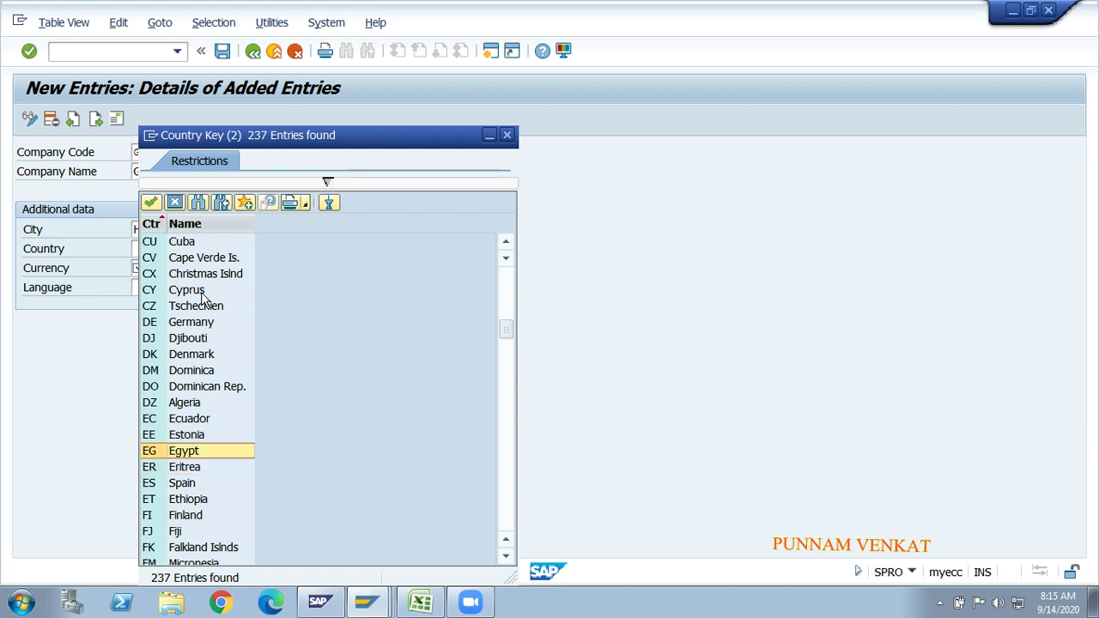
pyautogui.press('Down')
pyautogui.press('Down')
pyautogui.press('Down')
pyautogui.press('Down')
pyautogui.press('Down')
pyautogui.press('Down')
pyautogui.press('Down')
pyautogui.press('Down')
pyautogui.press('Down')
pyautogui.press('Down')
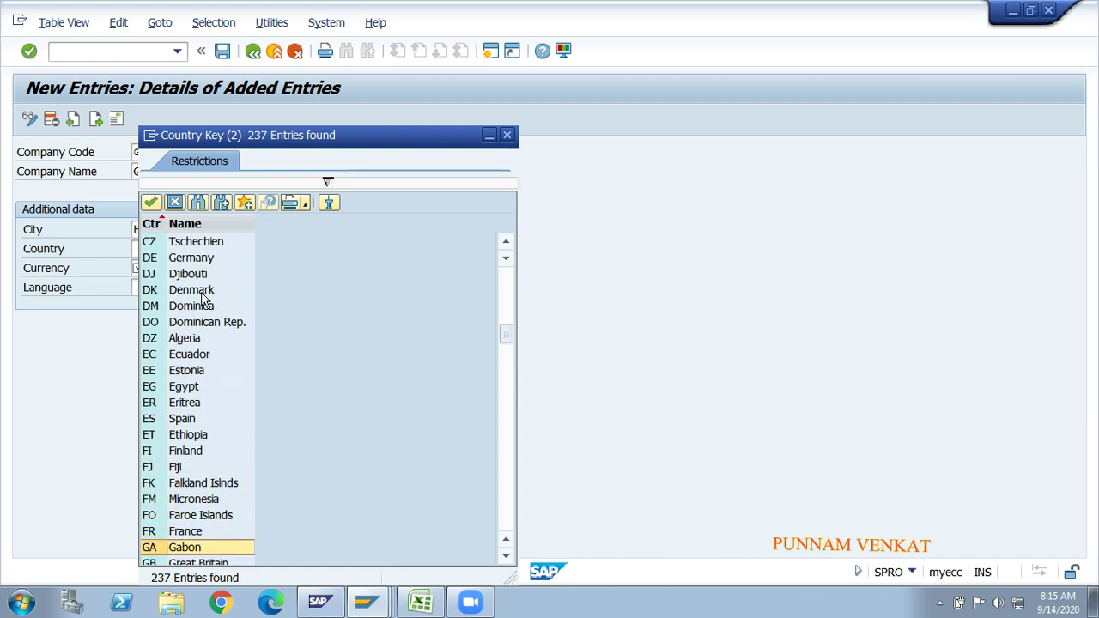
pyautogui.press('Down')
pyautogui.press('Up')
pyautogui.press('Up')
pyautogui.press('Up')
pyautogui.press('Down')
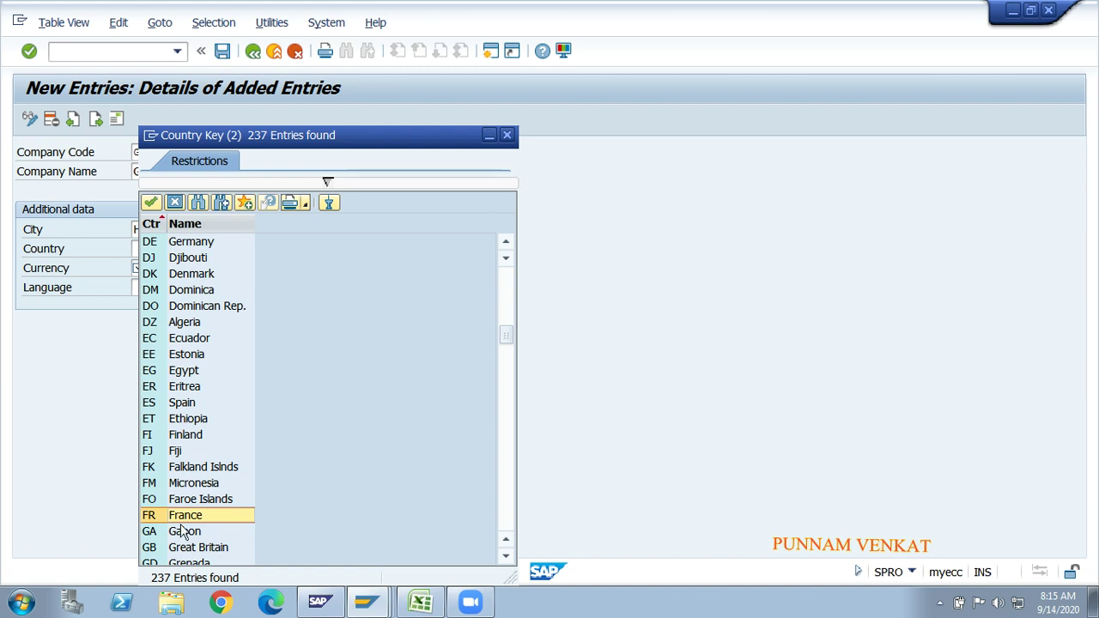
# Move the country key list aside, browse it to India and choose IN as the Country
pyautogui.moveTo(346, 137); pyautogui.dragTo(536, 126)
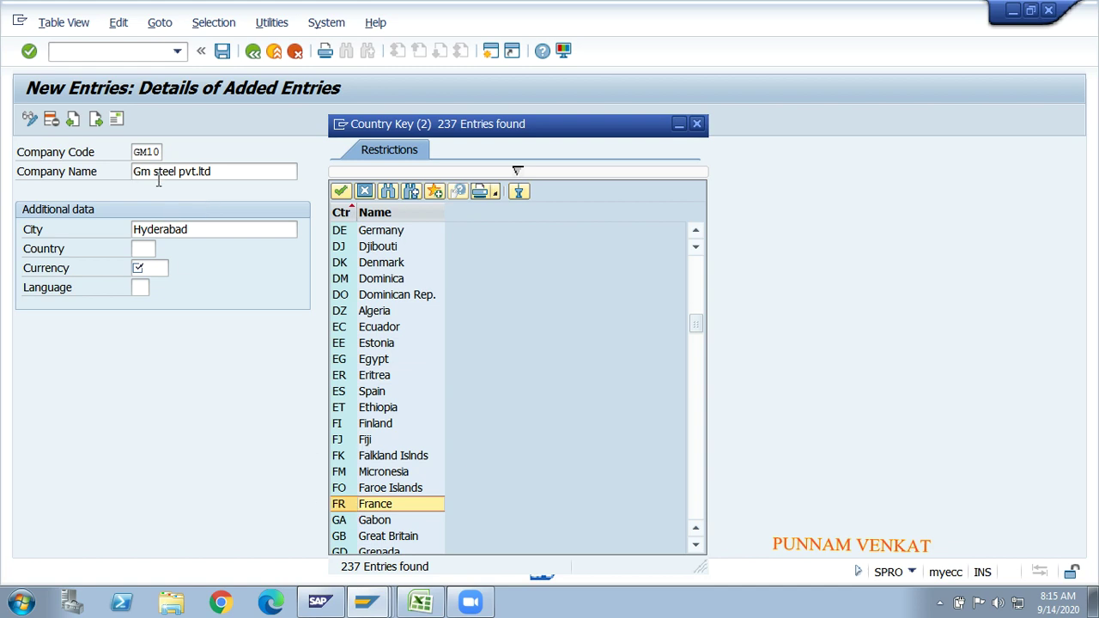
pyautogui.press('Up')
pyautogui.press('Up')
pyautogui.press('Up')
pyautogui.press('Up')
pyautogui.press('Up')
pyautogui.press('Up')
pyautogui.press('Up')
pyautogui.press('Up')
pyautogui.press('Up')
pyautogui.press('Up')
pyautogui.press('Up')
pyautogui.press('Up')
pyautogui.press('Up')
pyautogui.press('Up')
pyautogui.press('Up')
pyautogui.press('Up')
pyautogui.press('Up')
pyautogui.press('Up')
pyautogui.press('Up')
pyautogui.press('Up')
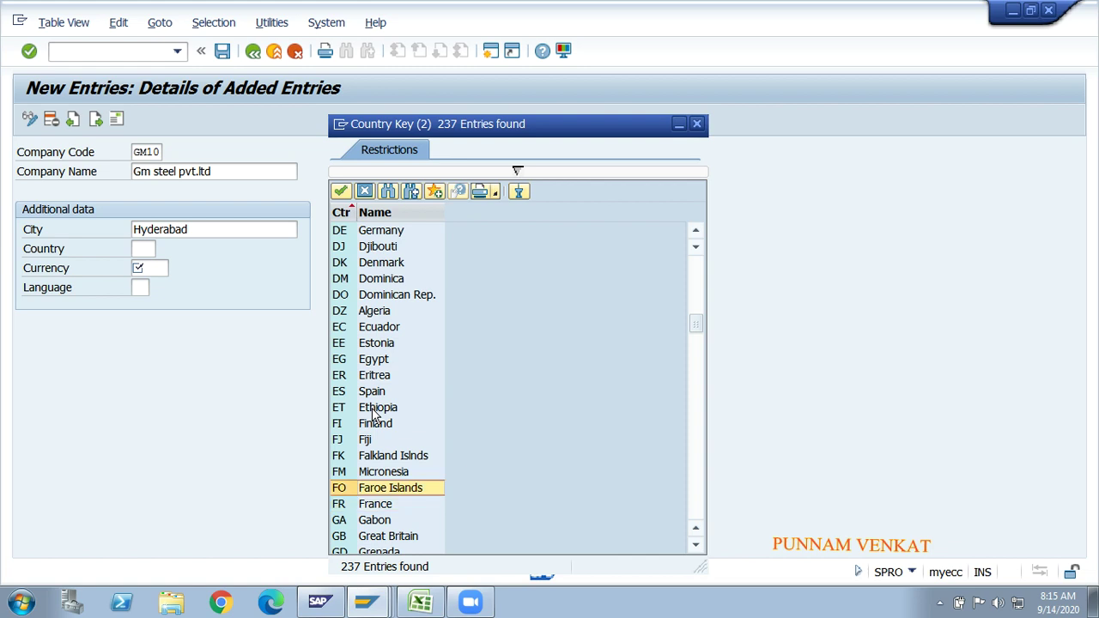
pyautogui.press('Up')
pyautogui.press('Up')
pyautogui.press('Up')
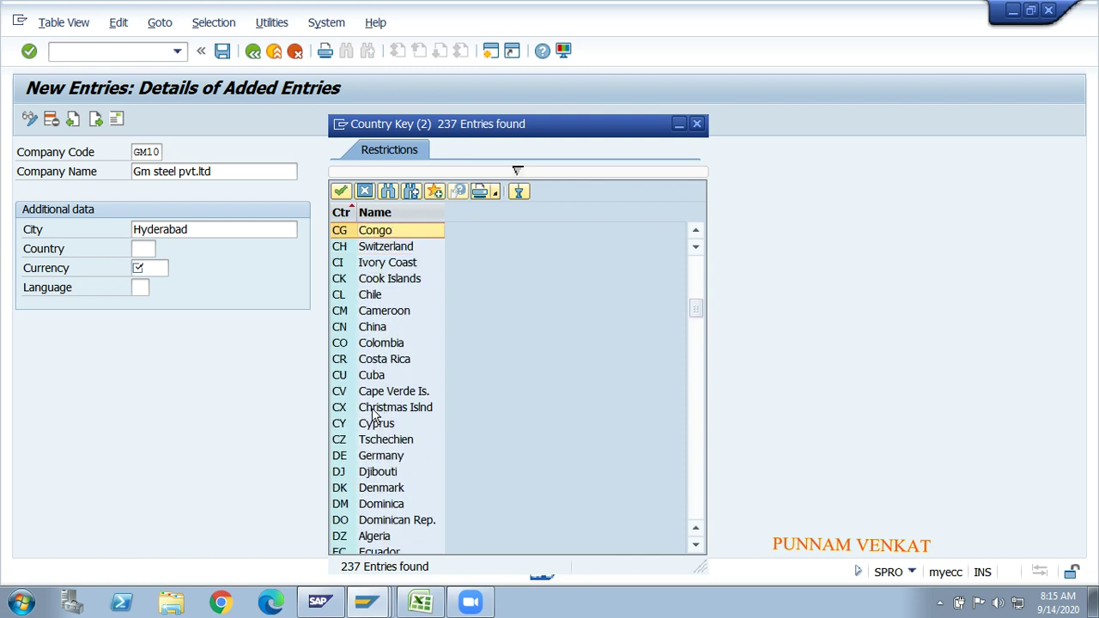
pyautogui.press('Down')
pyautogui.press('Down')
pyautogui.press('Down')
pyautogui.press('Down')
pyautogui.press('Down')
pyautogui.press('Down')
pyautogui.press('Down')
pyautogui.press('Down')
pyautogui.press('Down')
pyautogui.press('Down')
pyautogui.press('Down')
pyautogui.press('Down')
pyautogui.press('Down')
pyautogui.press('Down')
pyautogui.press('Down')
pyautogui.press('Down')
pyautogui.press('Down')
pyautogui.press('Down')
pyautogui.press('Down')
pyautogui.press('Down')
pyautogui.press('Down')
pyautogui.press('Down')
pyautogui.press('Down')
pyautogui.press('Down')
pyautogui.press('Down')
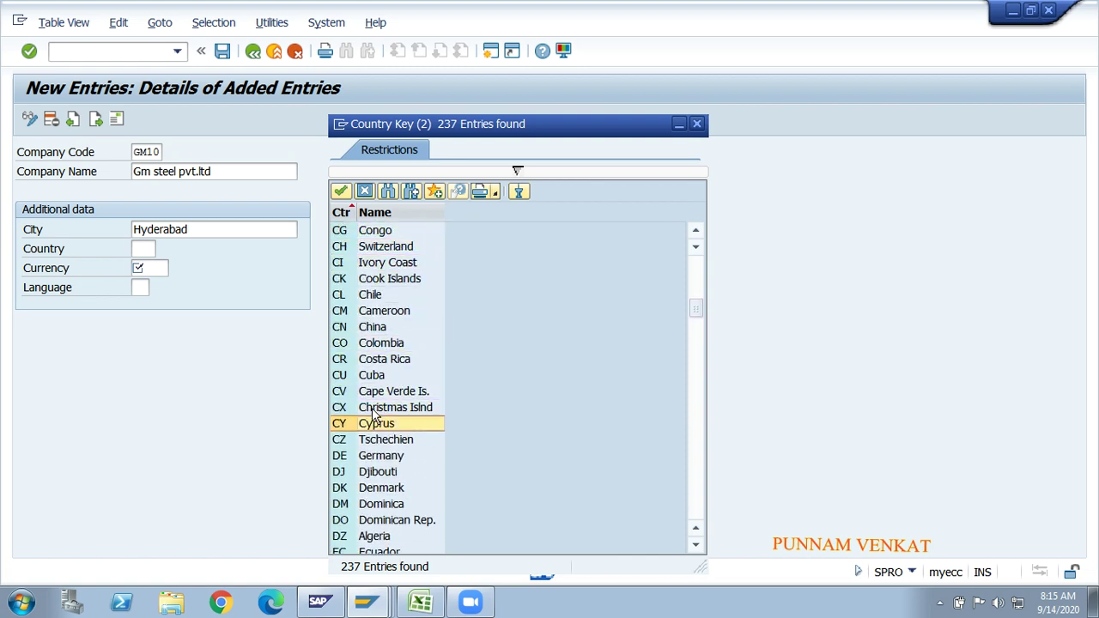
pyautogui.press('Down')
pyautogui.press('Down')
pyautogui.press('Down')
pyautogui.press('Down')
pyautogui.press('Down')
pyautogui.press('Down')
pyautogui.press('Down')
pyautogui.press('Down')
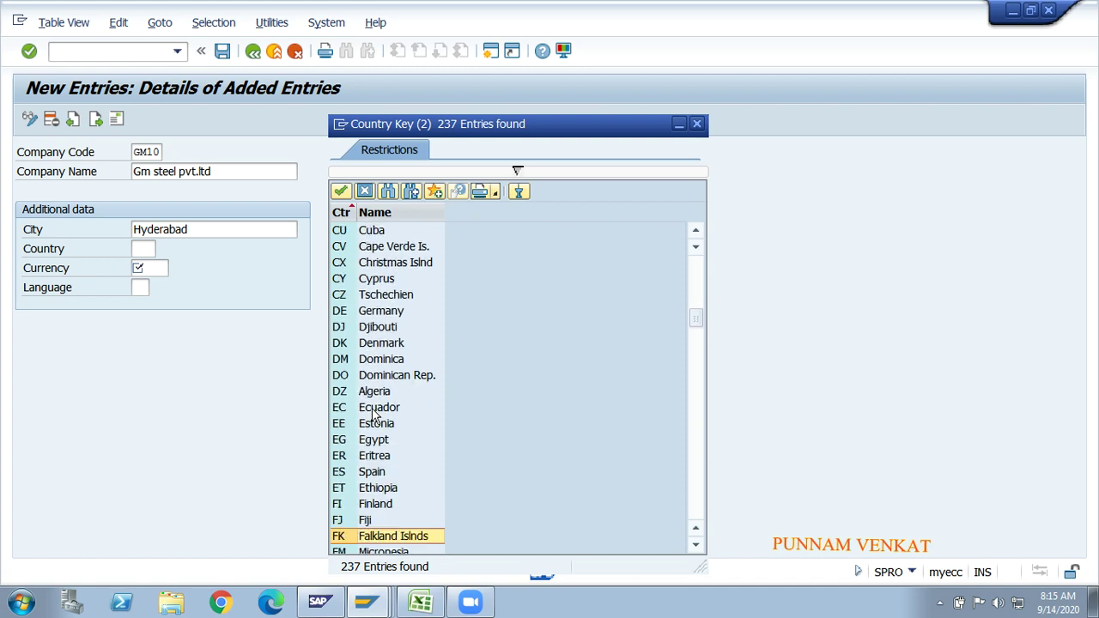
pyautogui.press('Down')
pyautogui.press('Down')
pyautogui.press('Down')
pyautogui.press('Down')
pyautogui.press('Down')
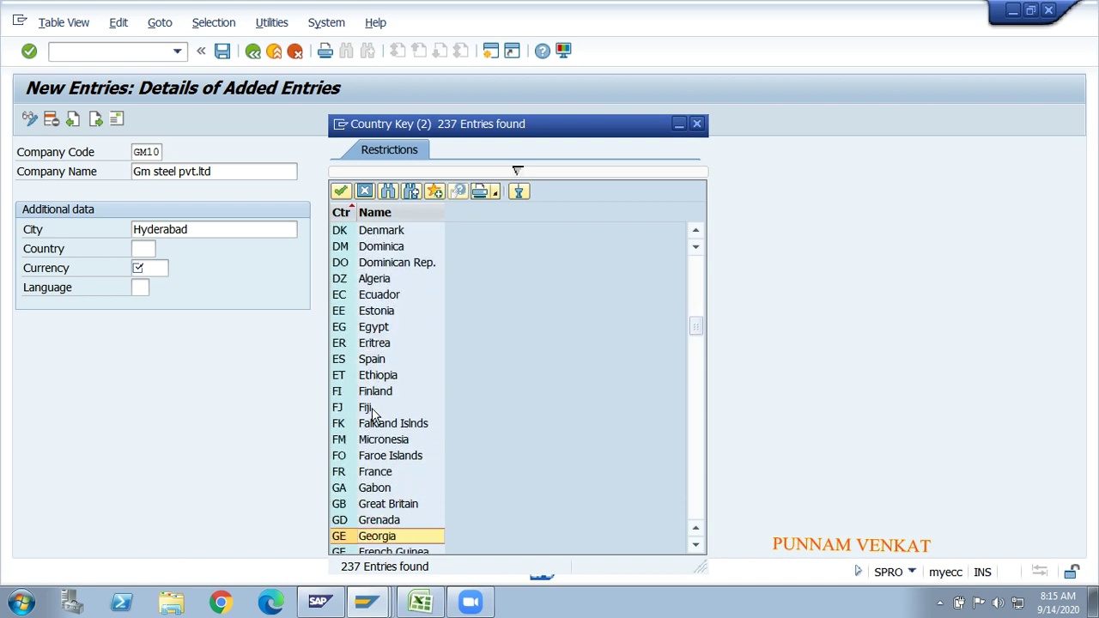
pyautogui.press('Down')
pyautogui.press('Down')
pyautogui.press('Down')
pyautogui.press('Down')
pyautogui.press('Down')
pyautogui.press('Down')
pyautogui.press('Down')
pyautogui.press('Down')
pyautogui.press('Down')
pyautogui.press('Down')
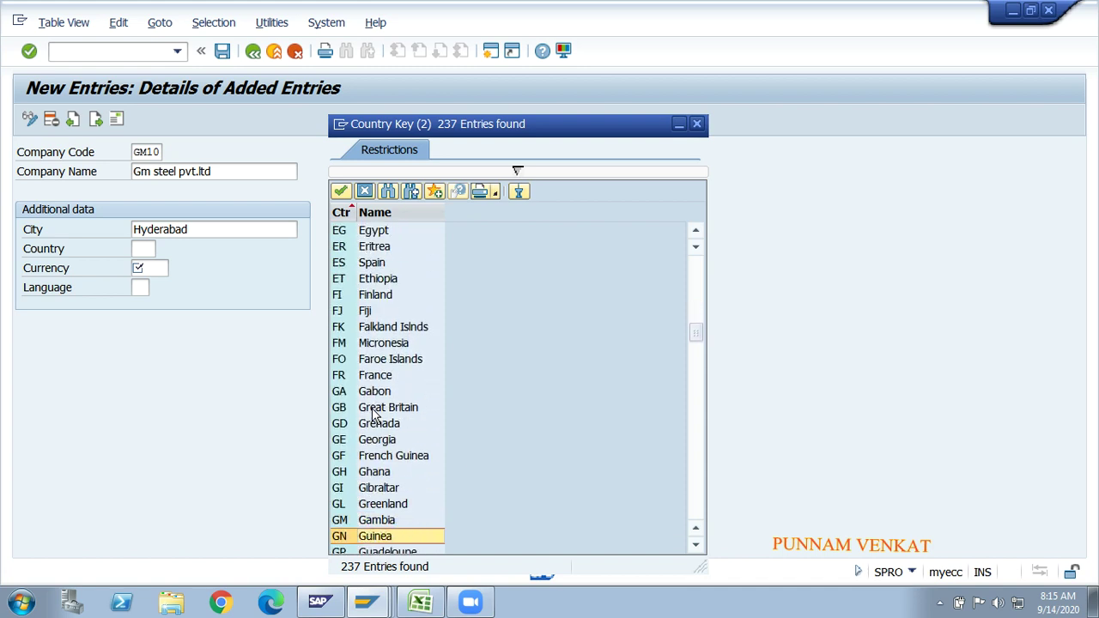
pyautogui.press('Down')
pyautogui.press('Down')
pyautogui.press('Down')
pyautogui.press('Down')
pyautogui.press('Down')
pyautogui.press('Down')
pyautogui.press('Down')
pyautogui.press('Down')
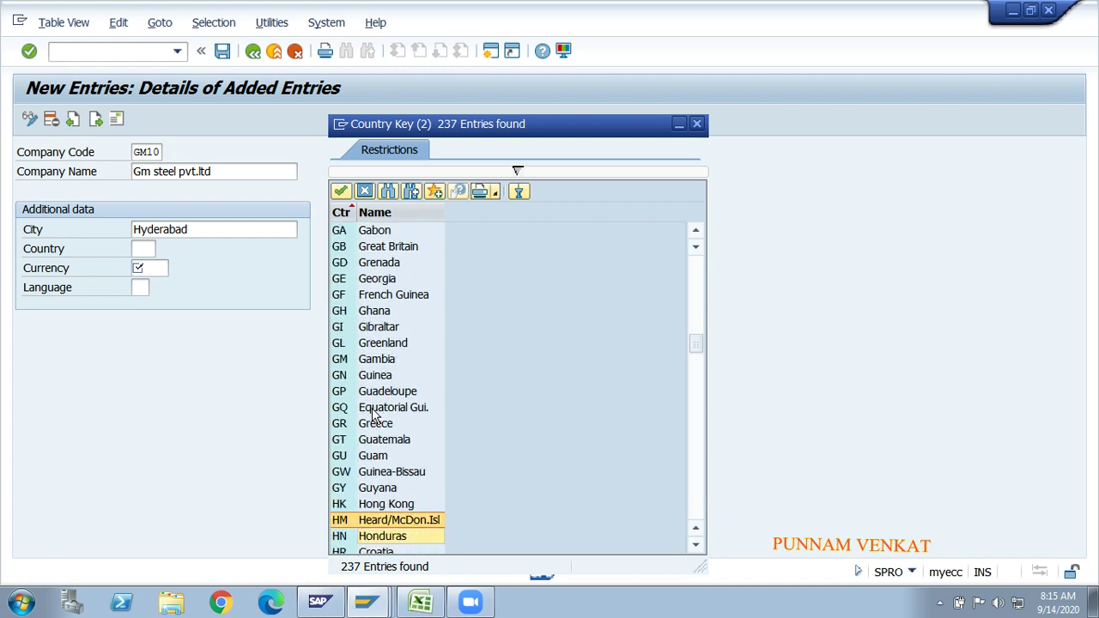
pyautogui.press('Down')
pyautogui.press('Down')
pyautogui.press('Down')
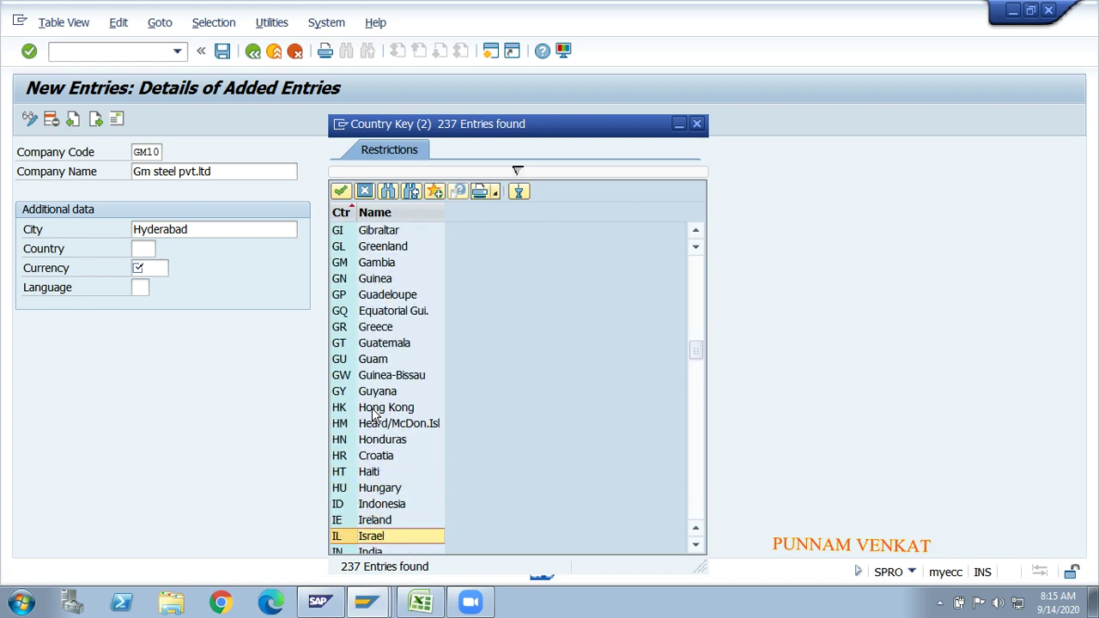
pyautogui.press('Up')
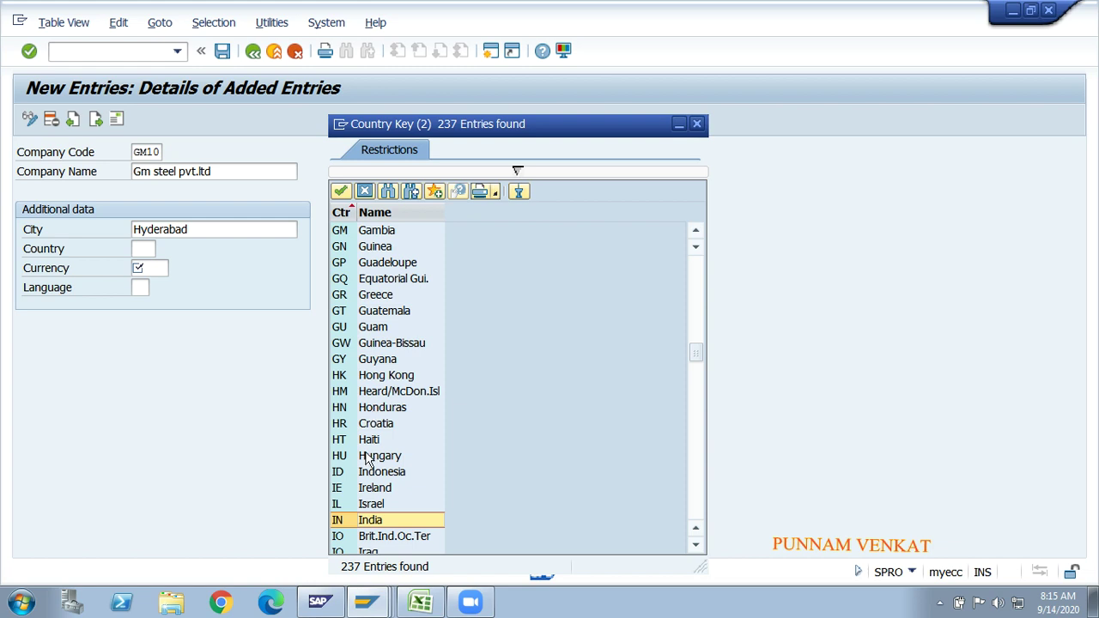
pyautogui.click(371, 520)
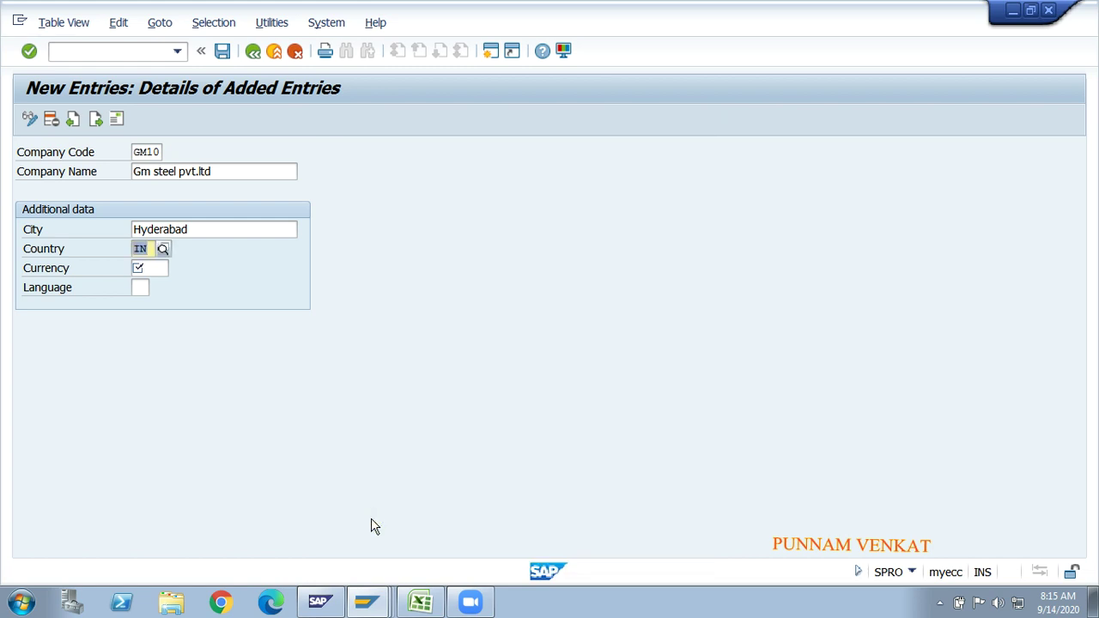
pyautogui.click(743, 199)
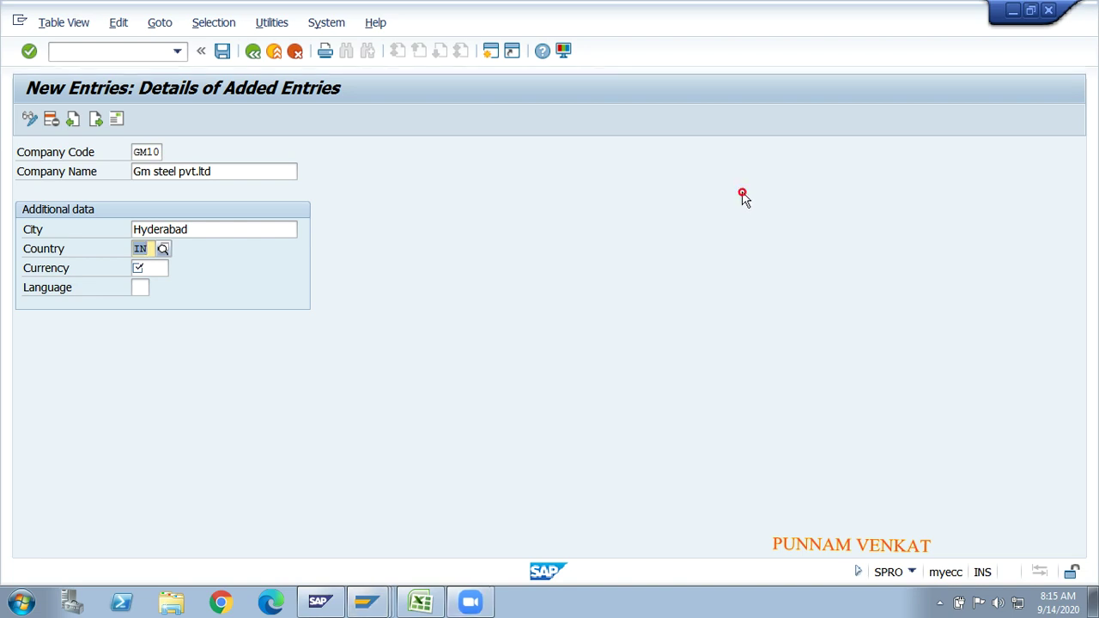
# Set the Currency in the additional data to INR
pyautogui.click(152, 271)
pyautogui.write('INR')
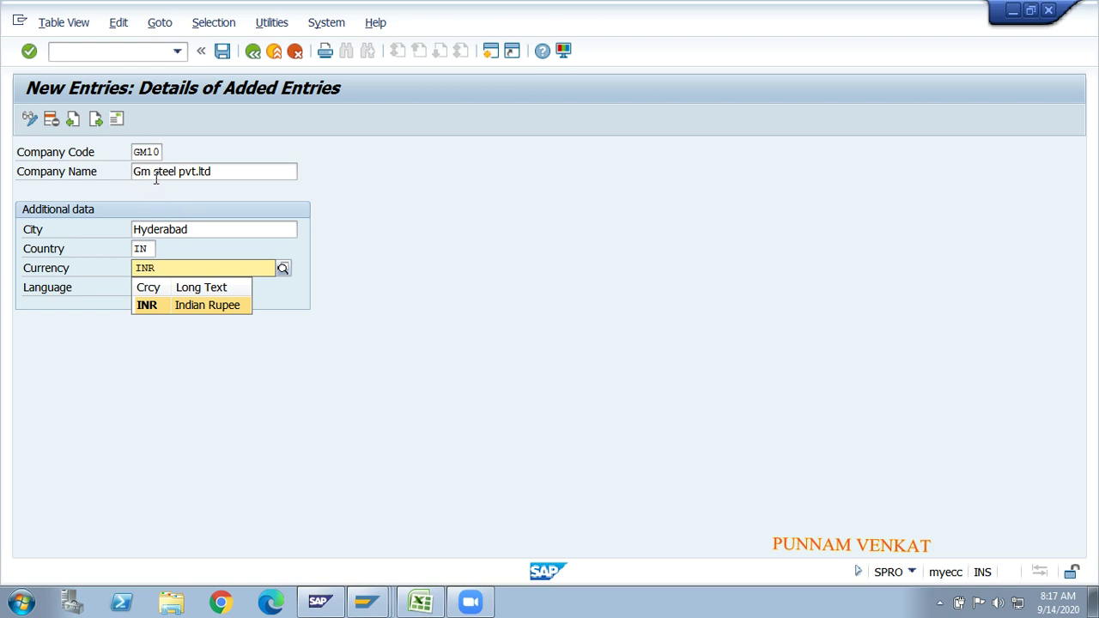
pyautogui.click(232, 173)
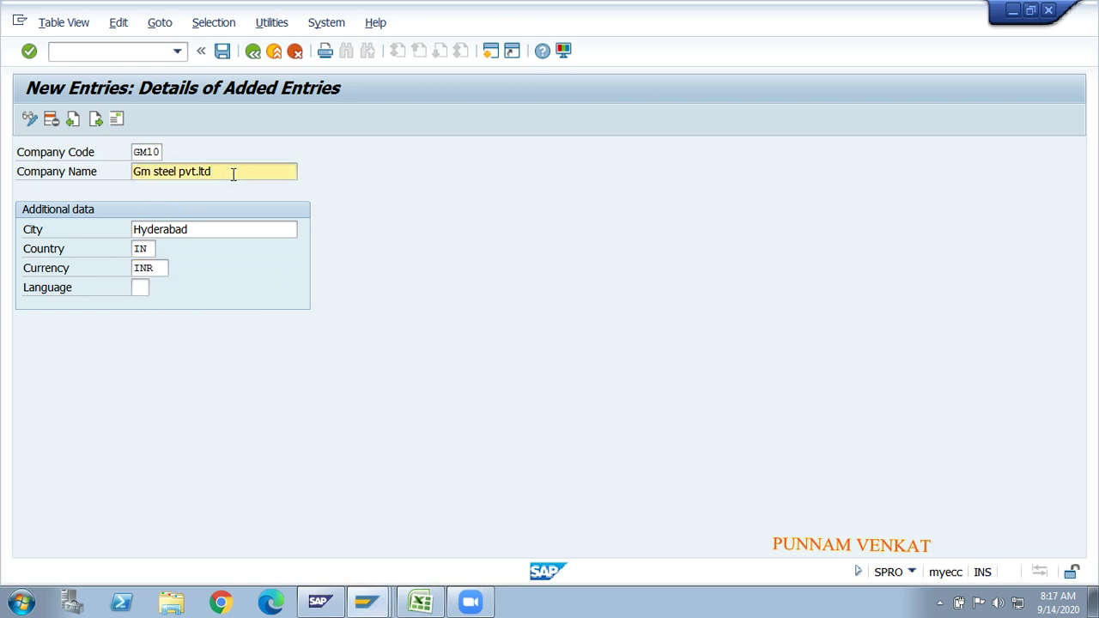
pyautogui.click(151, 269)
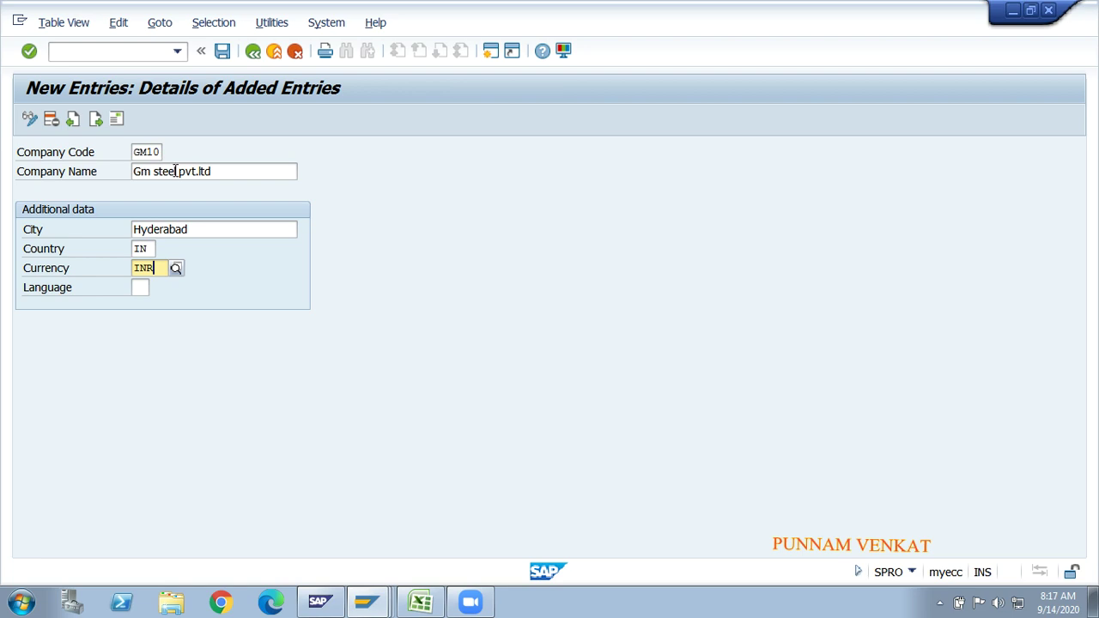
pyautogui.click(222, 171)
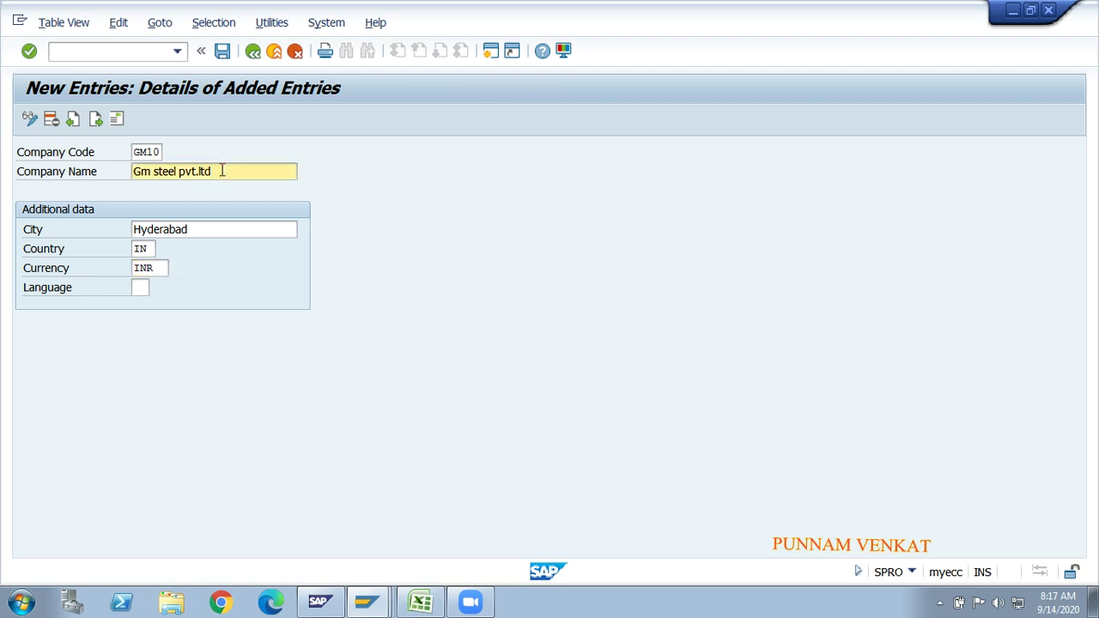
pyautogui.click(146, 269)
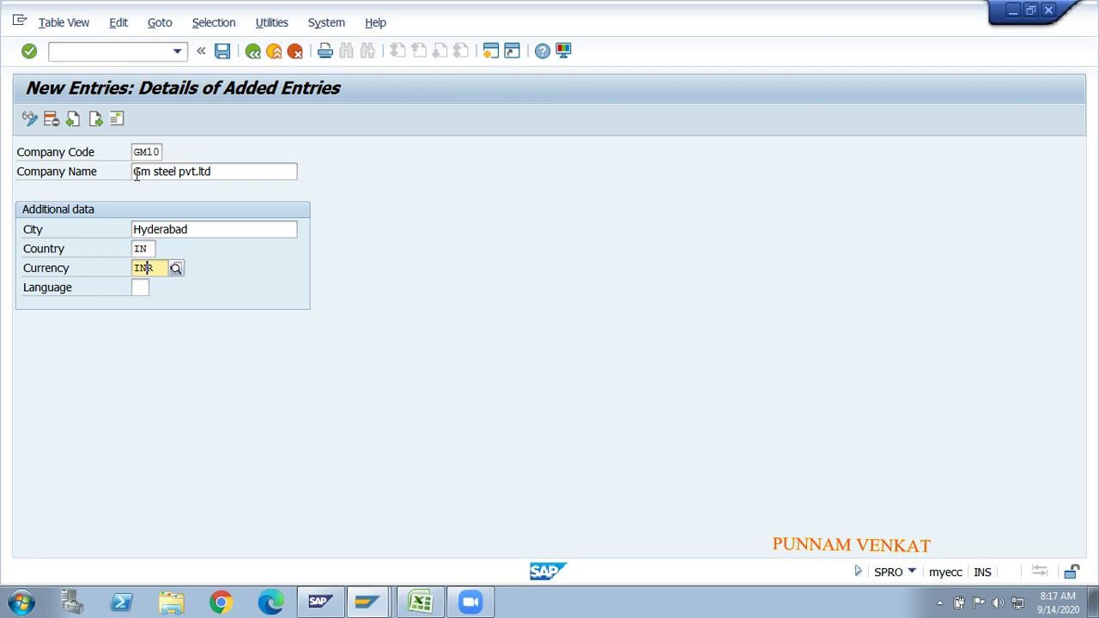
pyautogui.click(227, 171)
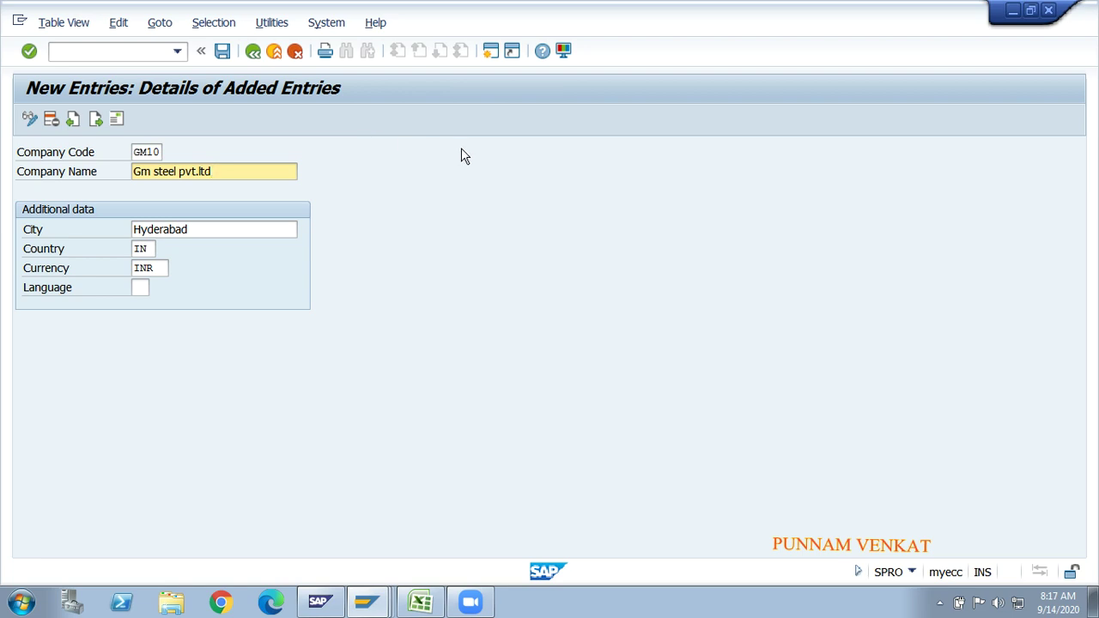
pyautogui.click(637, 31)
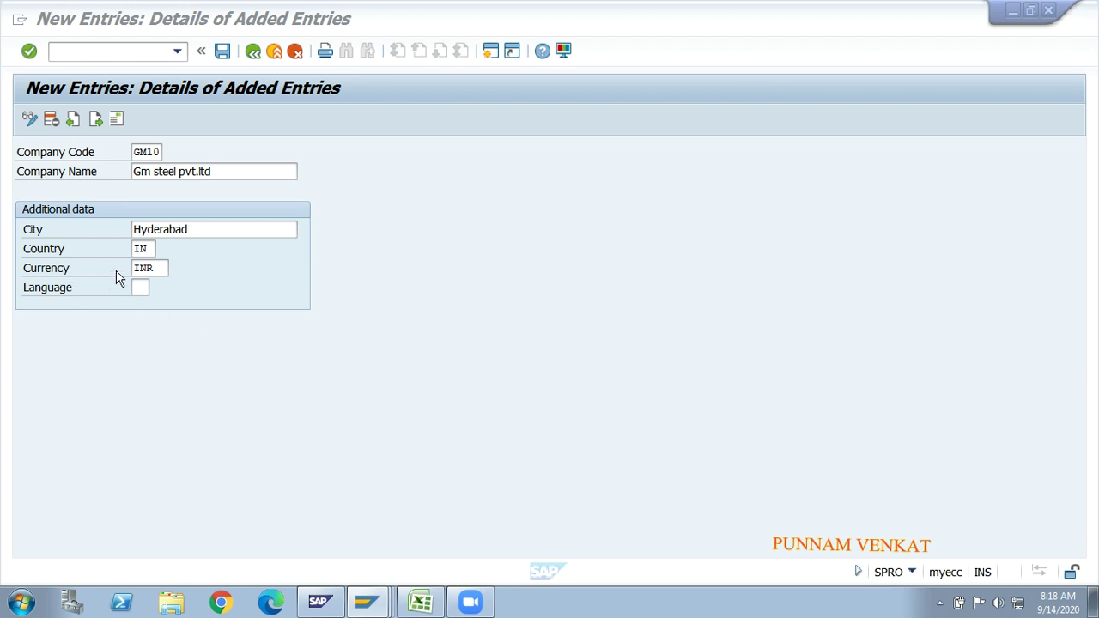
pyautogui.click(155, 268)
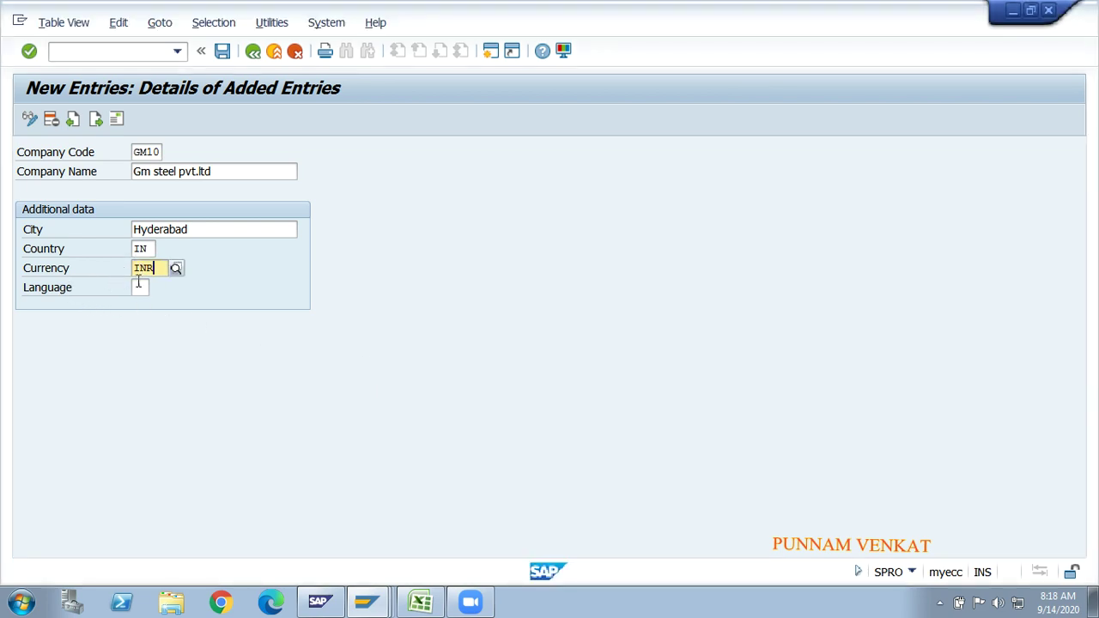
pyautogui.click(216, 168)
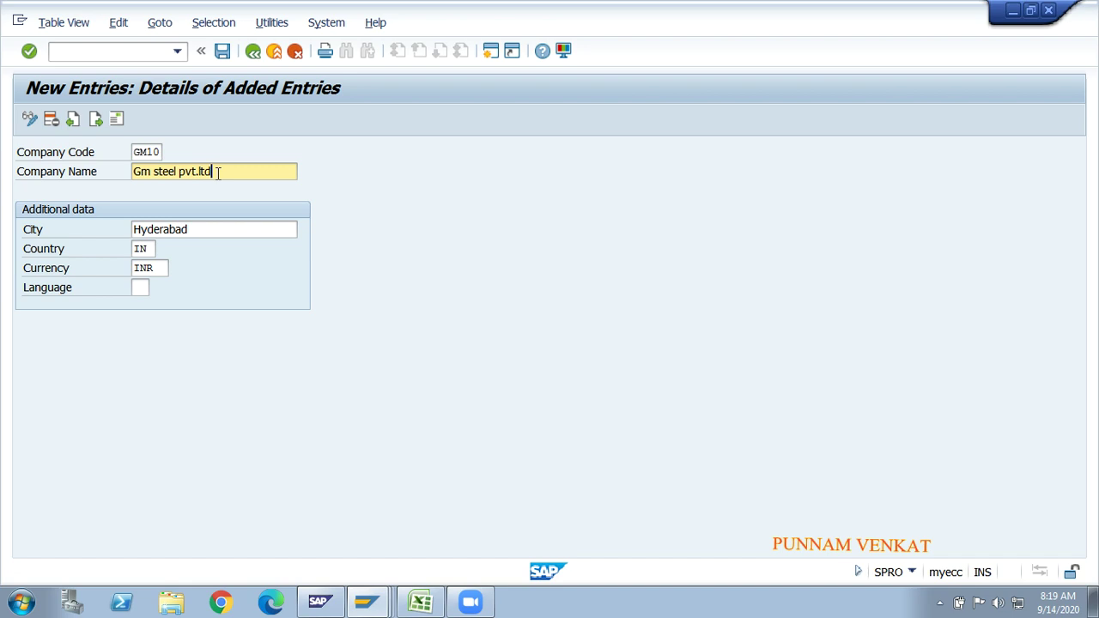
# Set the Language in the additional data to EN and confirm the entry
pyautogui.click(135, 292)
pyautogui.write('EN')
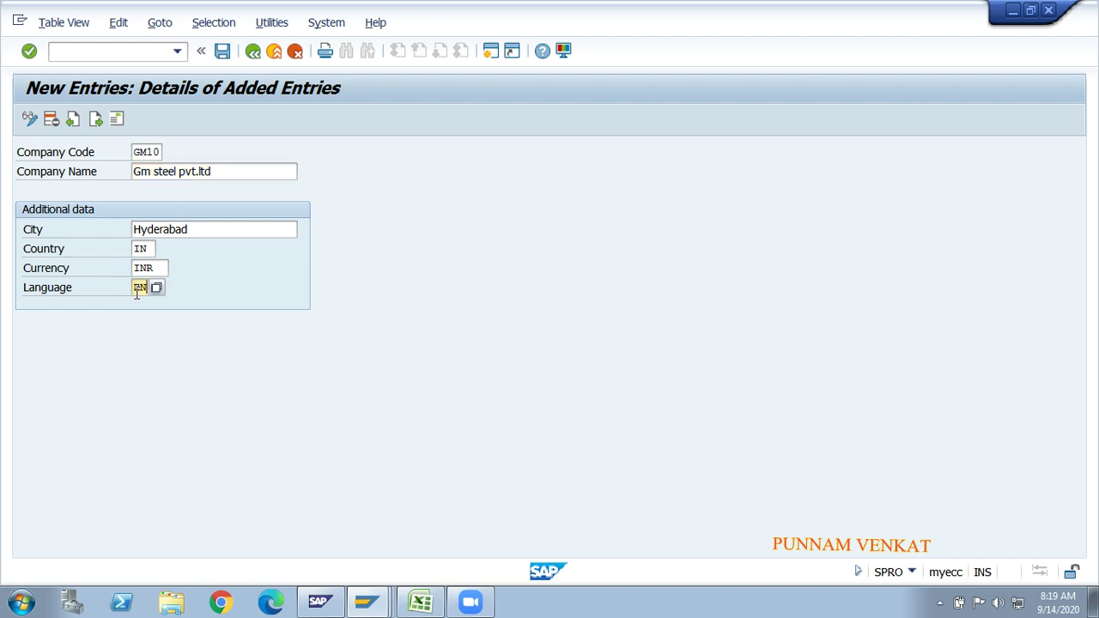
pyautogui.press('Return')
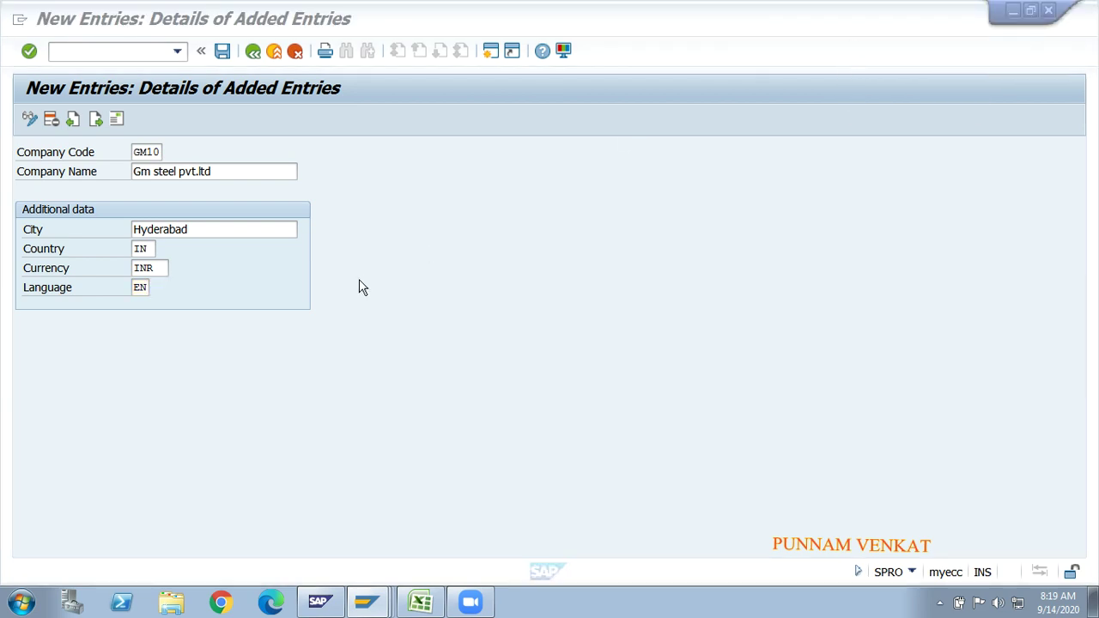
pyautogui.click(144, 286)
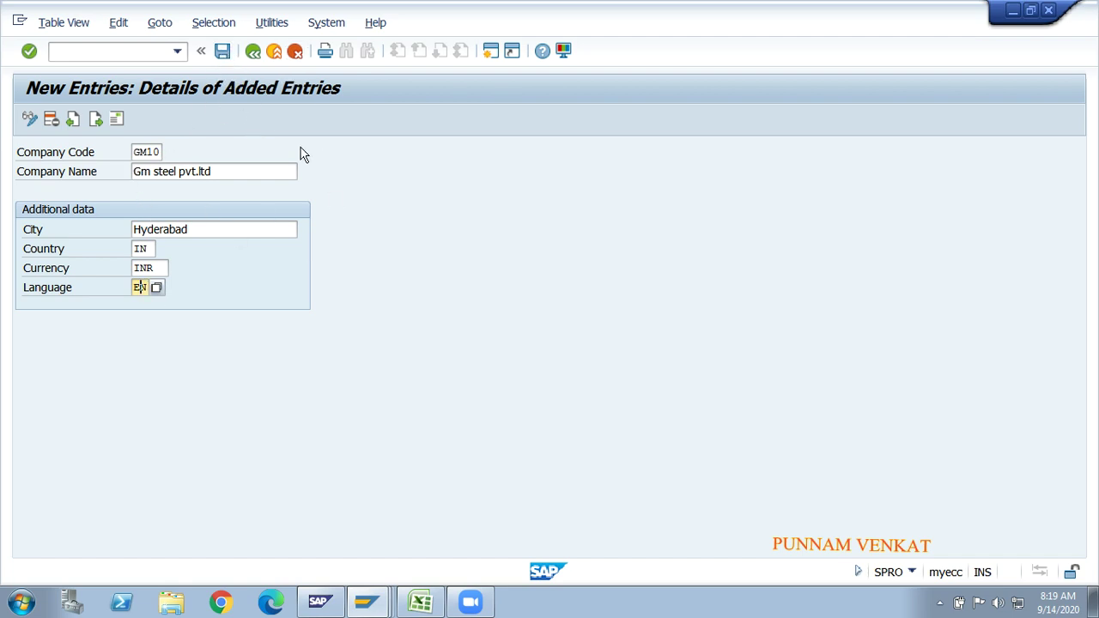
# Save the company code entry and set the title to Company in the address form
pyautogui.click(223, 56)
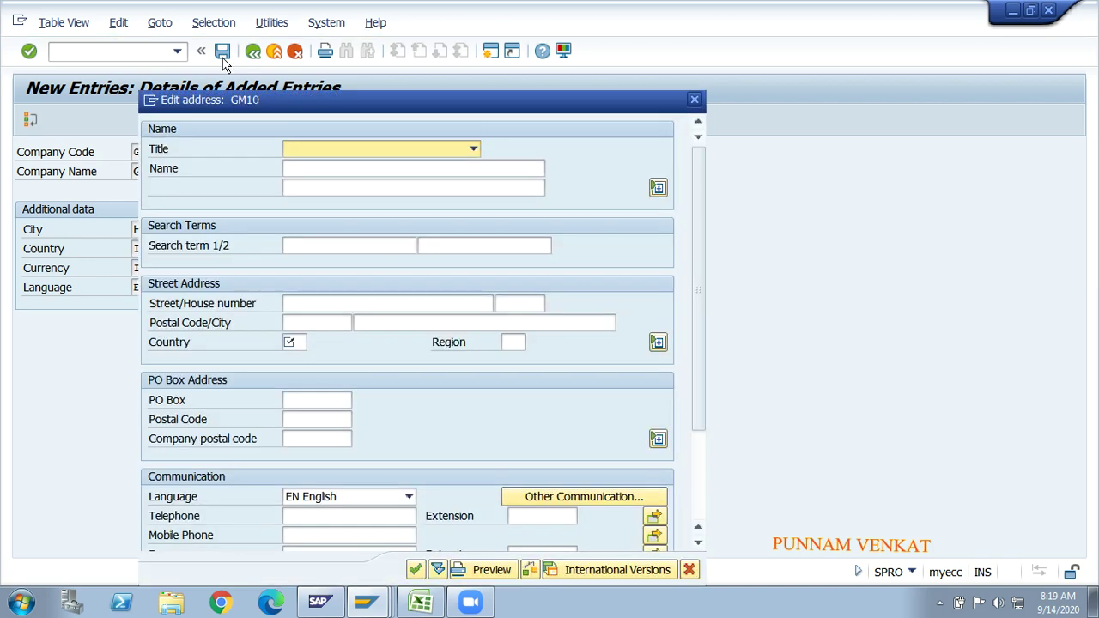
pyautogui.moveTo(233, 97); pyautogui.dragTo(450, 55)
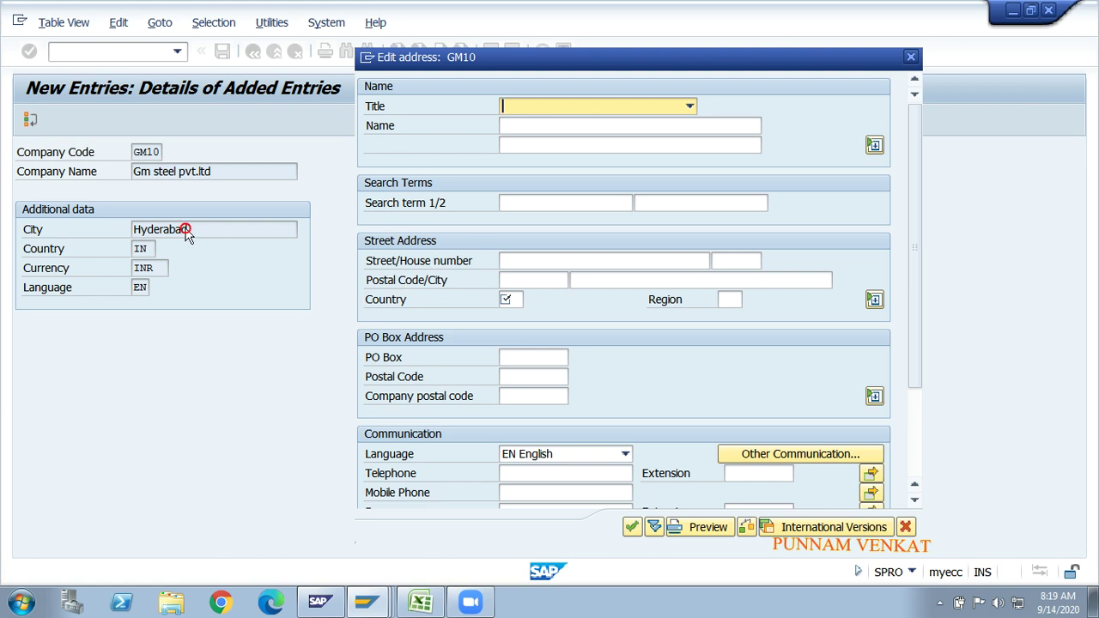
pyautogui.click(528, 108)
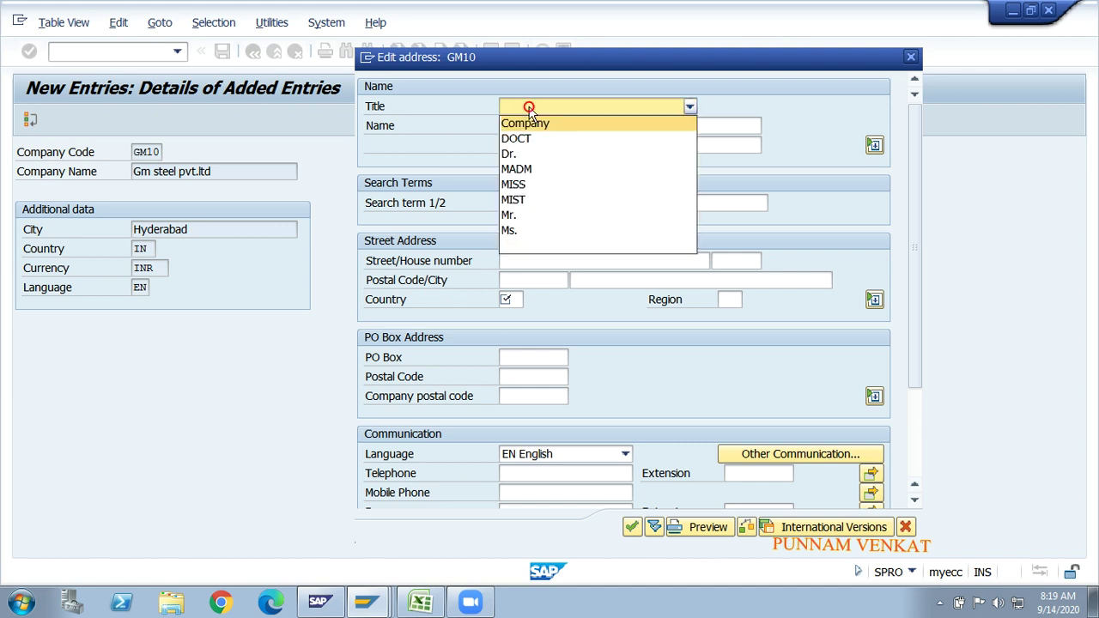
pyautogui.click(527, 123)
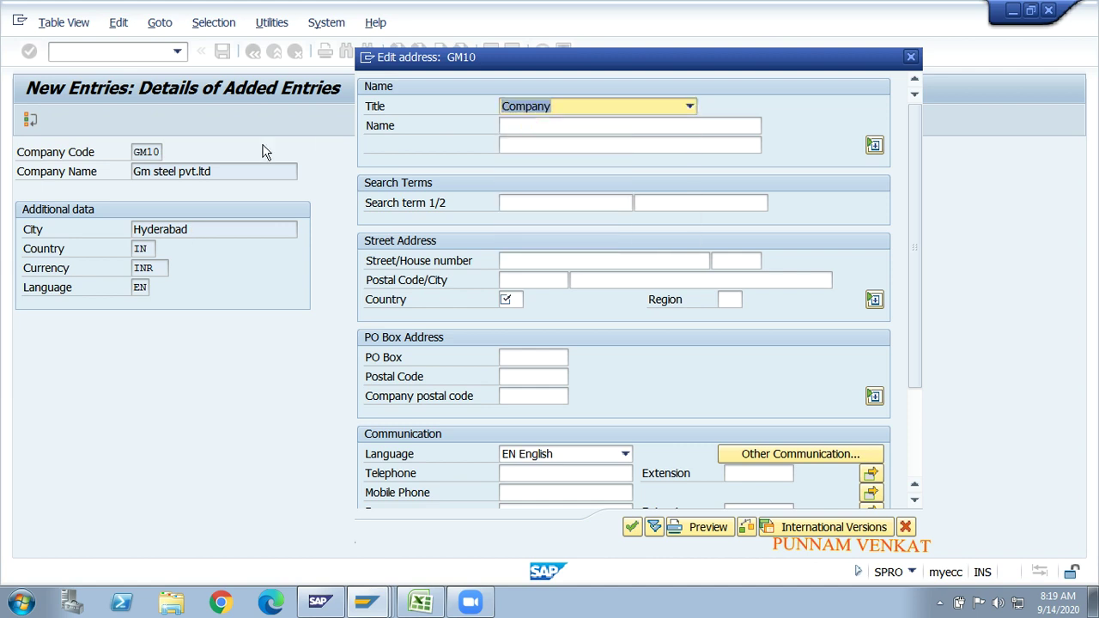
# Enter GM Steels Pvt .Ltd on the first name line of the GM10 address
pyautogui.click(556, 126)
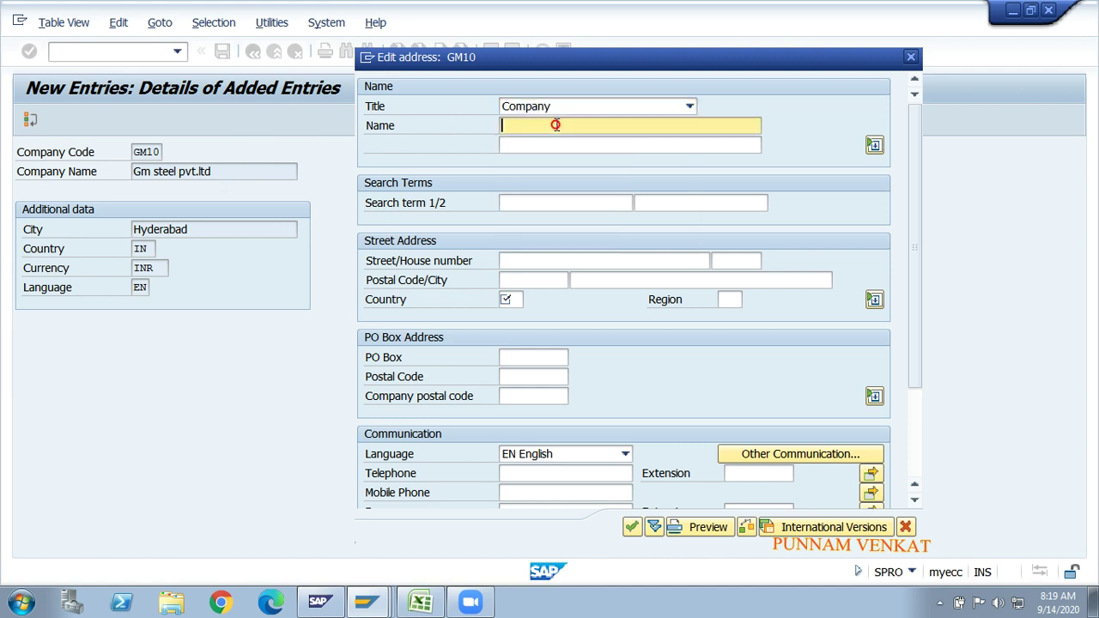
pyautogui.write('m steel pvt.ltd')
pyautogui.press('BackSpace')
pyautogui.press('BackSpace')
pyautogui.press('BackSpace')
pyautogui.press('BackSpace')
pyautogui.press('BackSpace')
pyautogui.press('BackSpace')
pyautogui.press('BackSpace')
pyautogui.press('BackSpace')
pyautogui.press('BackSpace')
pyautogui.press('BackSpace')
pyautogui.press('BackSpace')
pyautogui.press('BackSpace')
pyautogui.press('BackSpace')
pyautogui.press('BackSpace')
pyautogui.press('BackSpace')
pyautogui.click(200, 161)
pyautogui.write('GM Steels Pvt .l')
pyautogui.press('BackSpace')
pyautogui.write('Ltd')
# Enter GL Steel Pvt. Ltd on the second name line of the address
pyautogui.click(561, 149)
pyautogui.write('G')
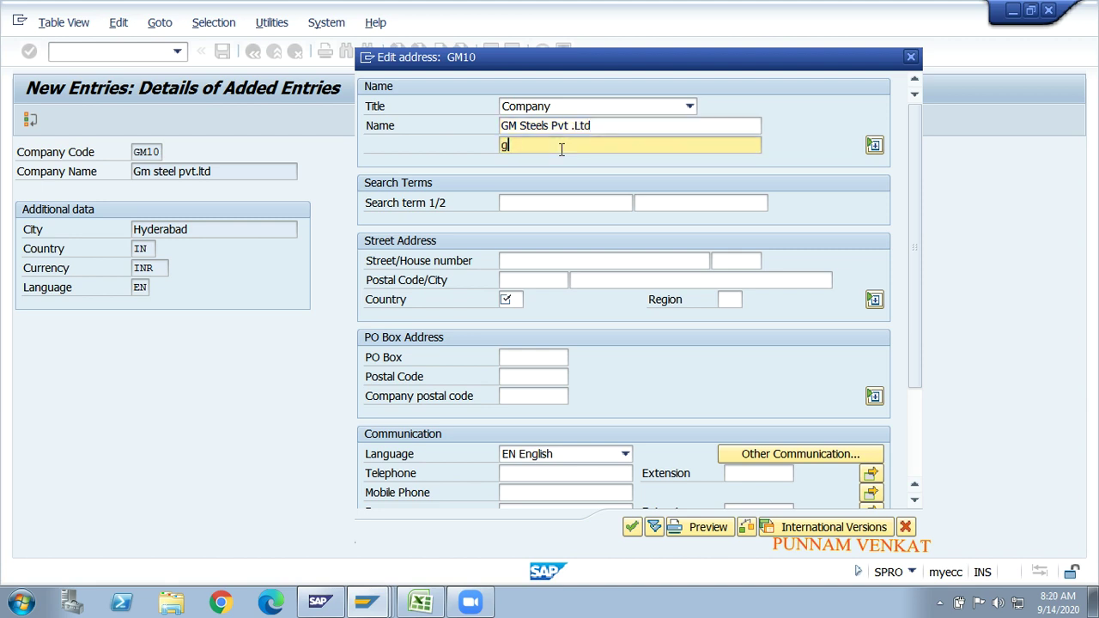
pyautogui.write('L ST')
pyautogui.press('BackSpace')
pyautogui.write('T')
pyautogui.press('BackSpace')
pyautogui.write('teel pvt')
pyautogui.press('BackSpace')
pyautogui.press('BackSpace')
pyautogui.press('BackSpace')
pyautogui.write('P')
pyautogui.press('BackSpace')
pyautogui.write('pvt')
pyautogui.press('BackSpace')
pyautogui.press('BackSpace')
pyautogui.press('BackSpace')
pyautogui.write('Pvt Ltd')
pyautogui.press('Return')
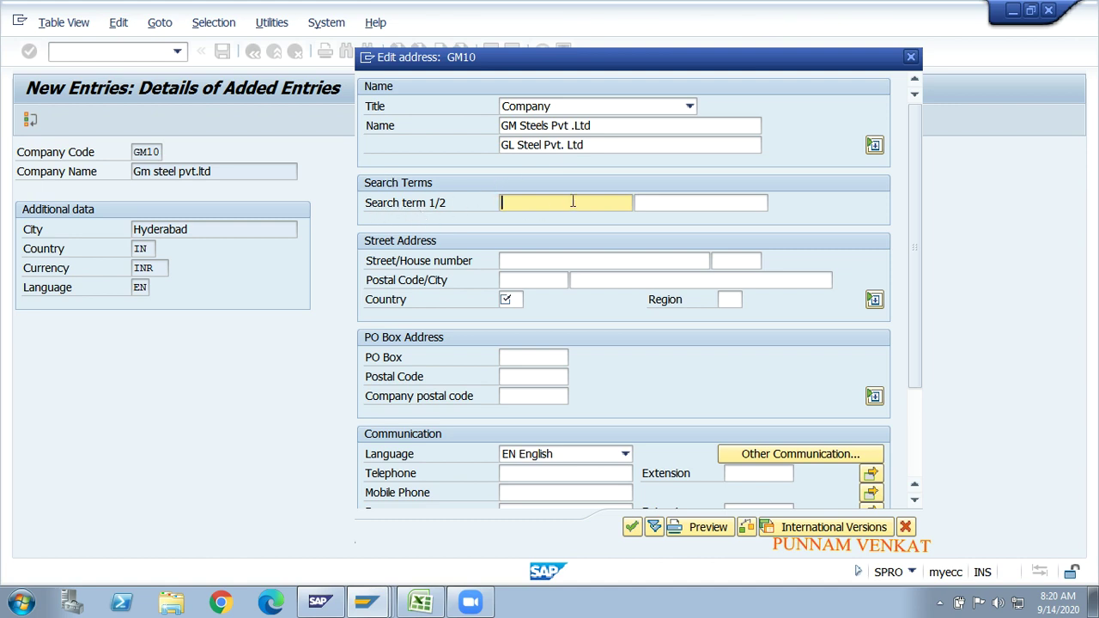
# Set search term 1 of the address to GM10
pyautogui.write('GM10')
pyautogui.press('Tab')
pyautogui.press('Tab')
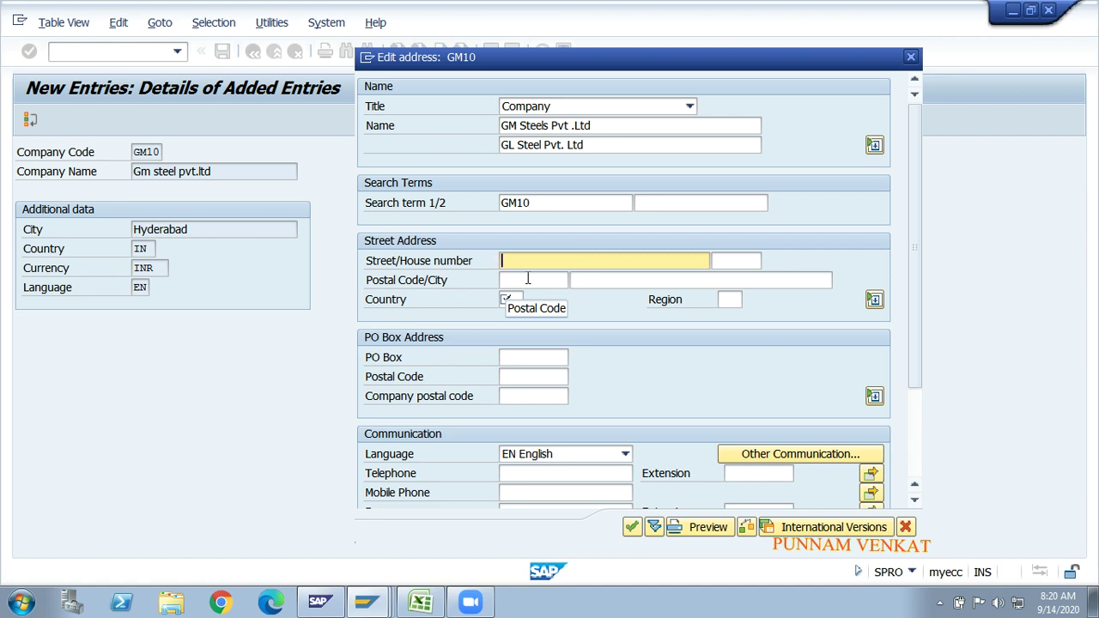
# Fill in the company's street and house number in the street address
pyautogui.write('M')
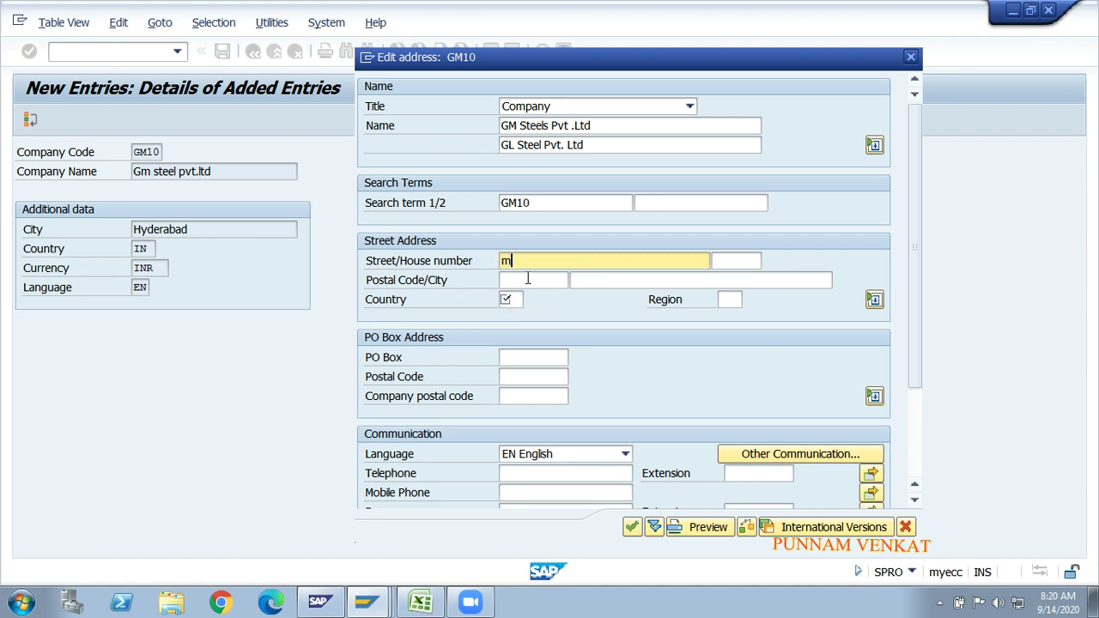
pyautogui.write('adapur')
pyautogui.press('Tab')
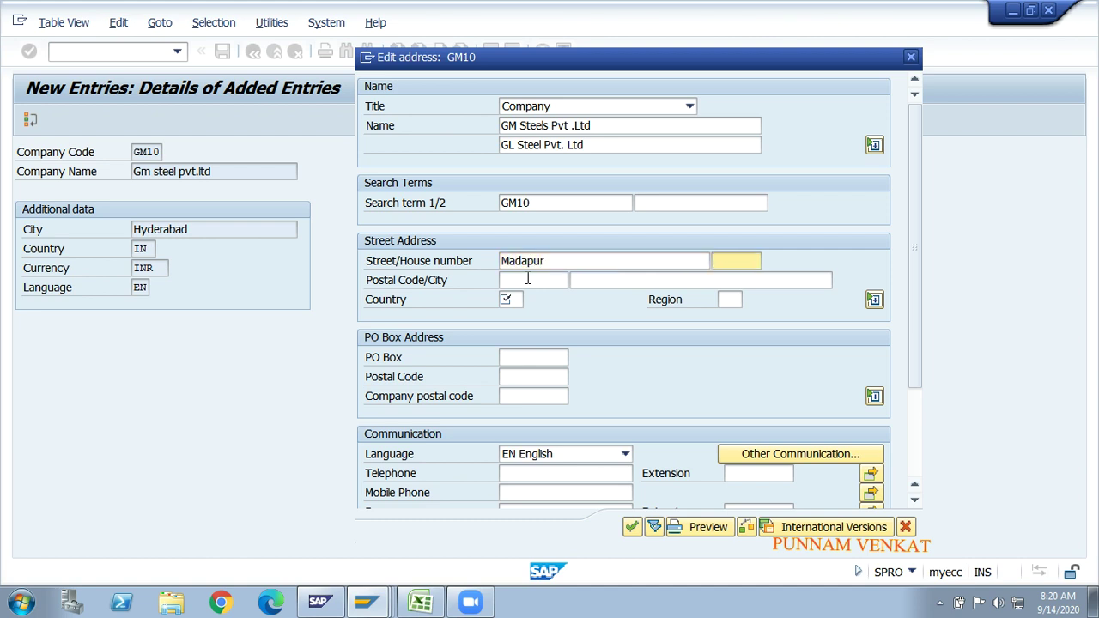
pyautogui.write('7766')
pyautogui.click(557, 261)
pyautogui.click(739, 261)
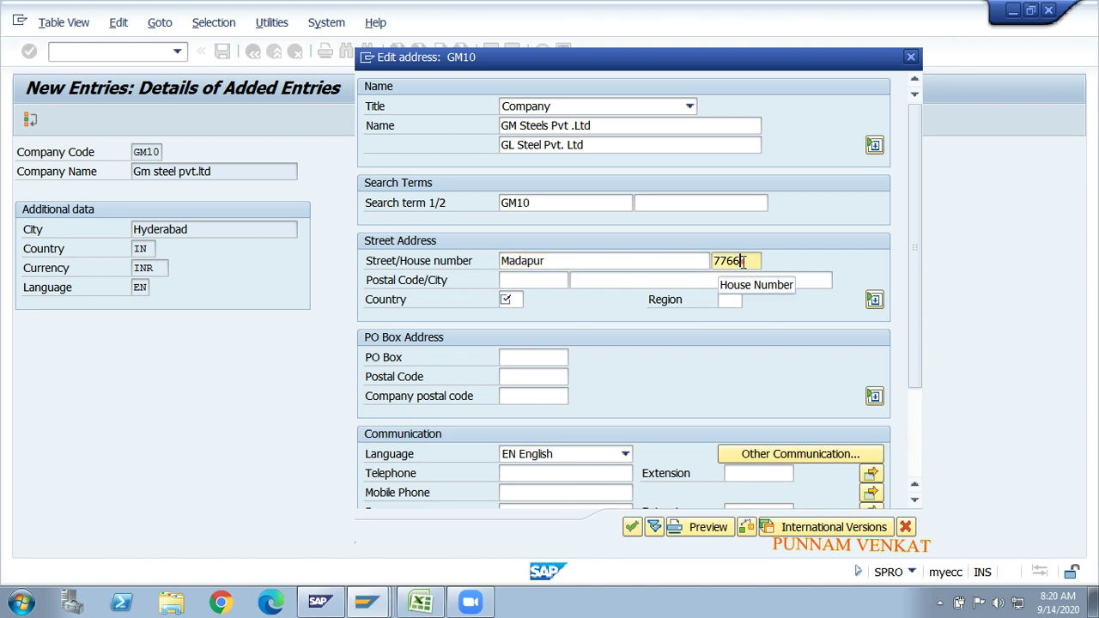
# Fill in the postal code and city in the street address of company code GM10
pyautogui.click(544, 284)
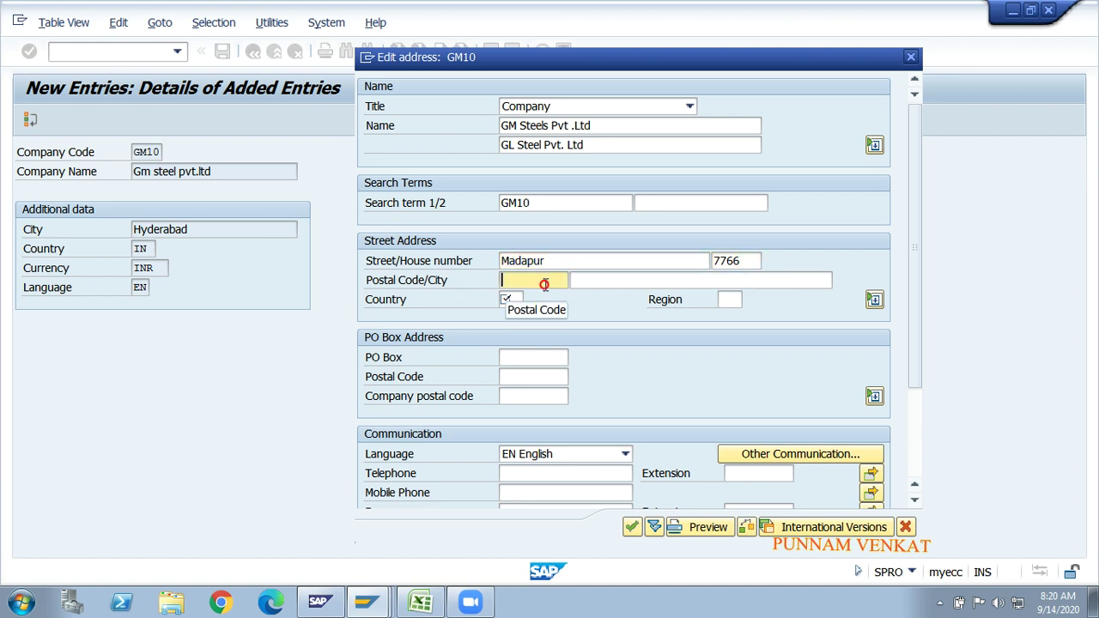
pyautogui.write('5000')
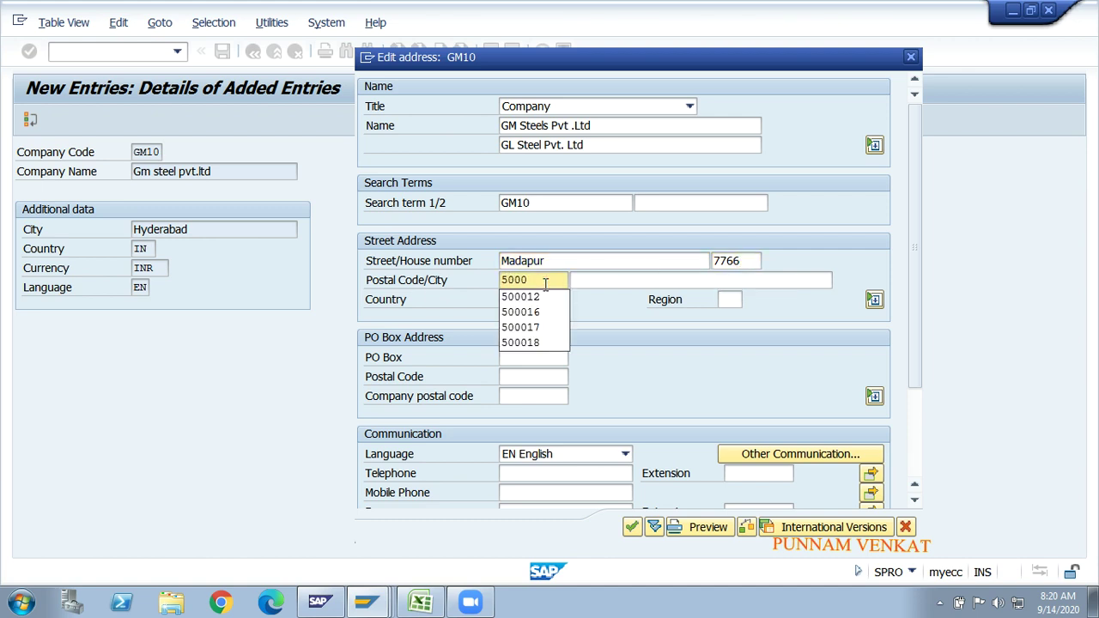
pyautogui.write('62')
pyautogui.press('Tab')
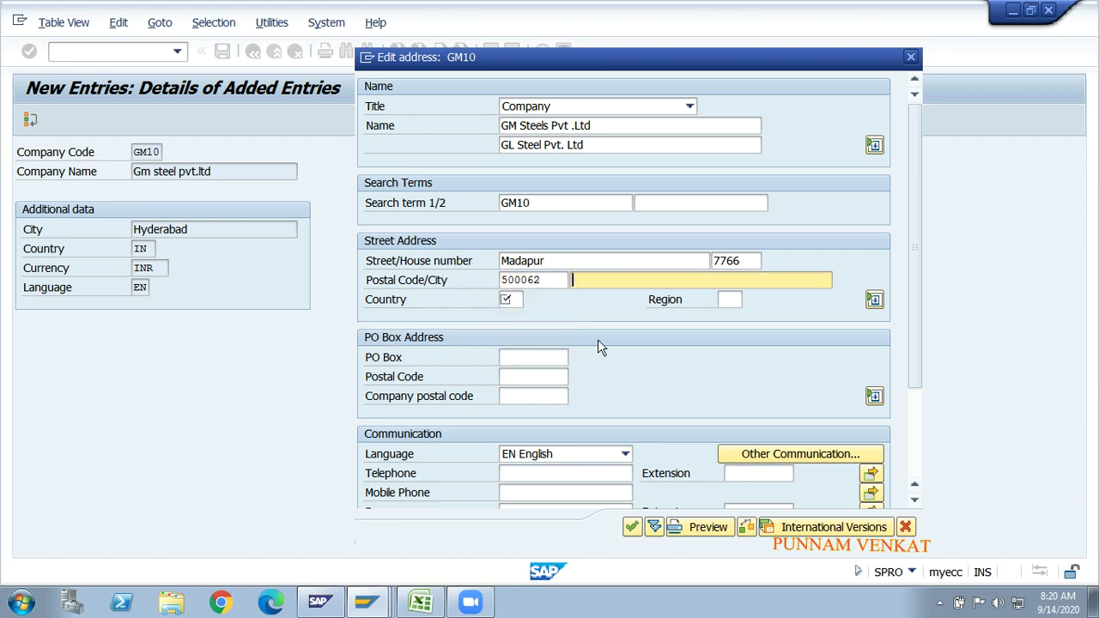
pyautogui.write('Hy')
pyautogui.press('Down')
pyautogui.press('Tab')
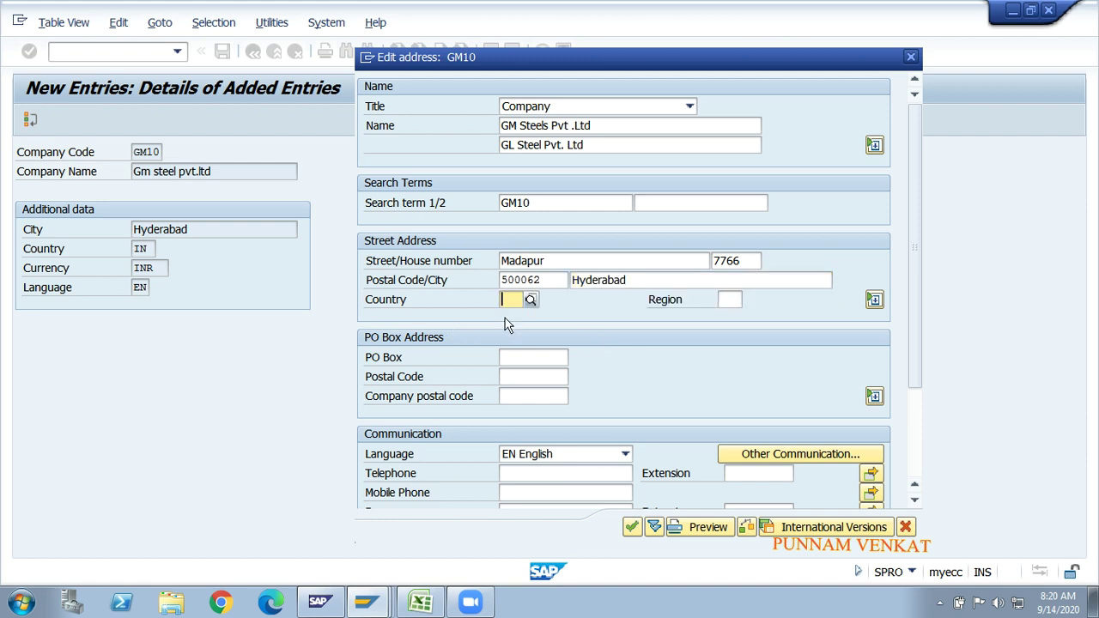
# Set the country of the street address to IN
pyautogui.write('in')
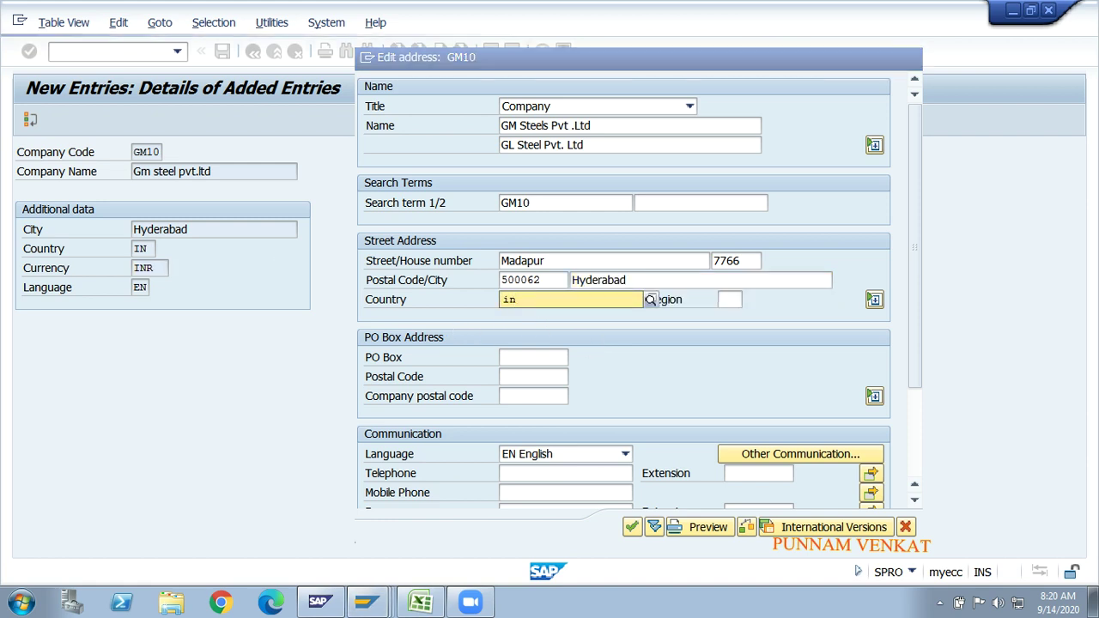
pyautogui.click(524, 335)
pyautogui.press('Tab')
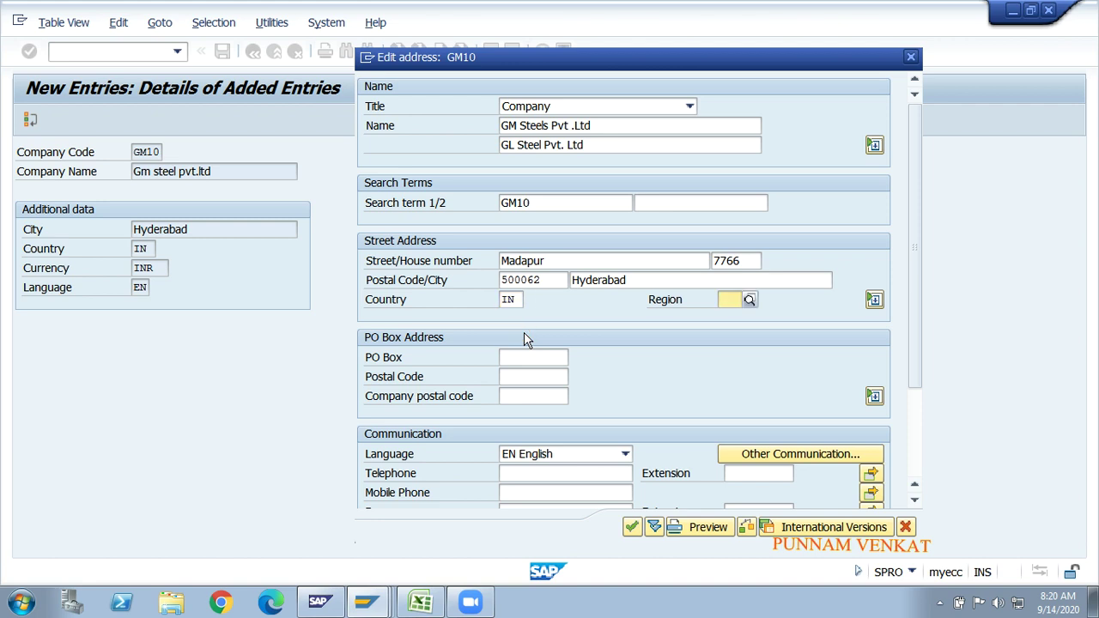
pyautogui.write('01')
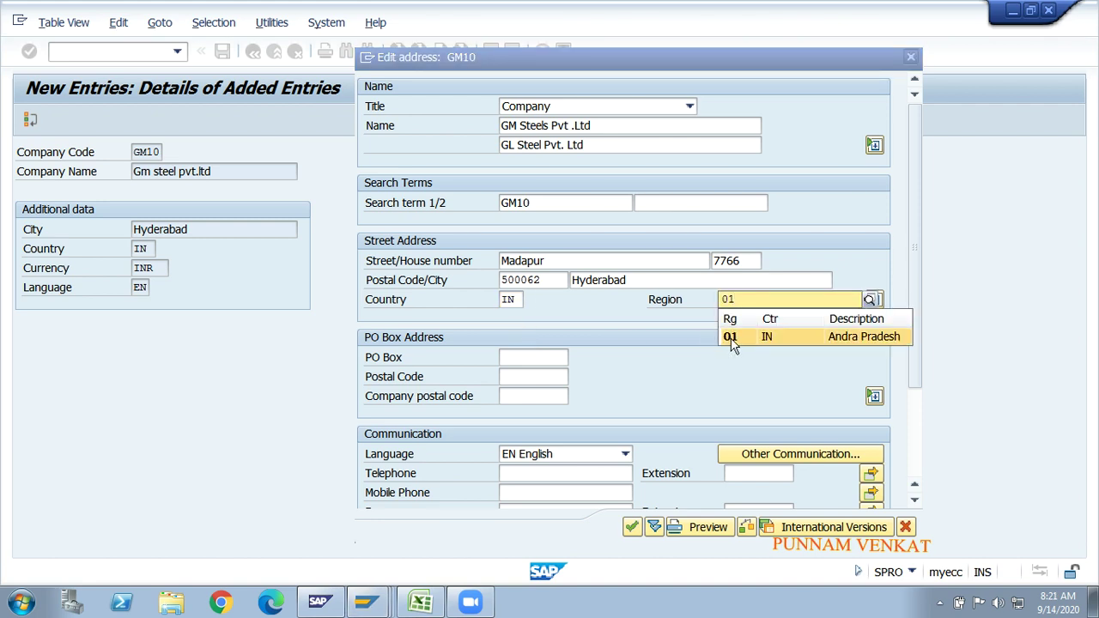
pyautogui.click(730, 337)
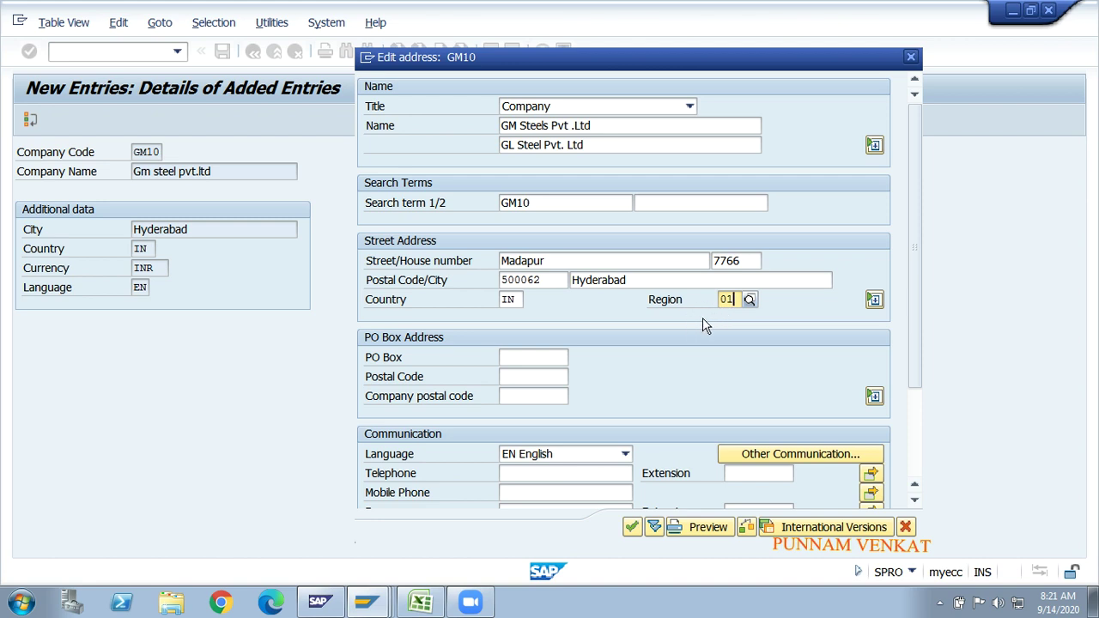
pyautogui.press('BackSpace')
pyautogui.press('BackSpace')
pyautogui.click(515, 300)
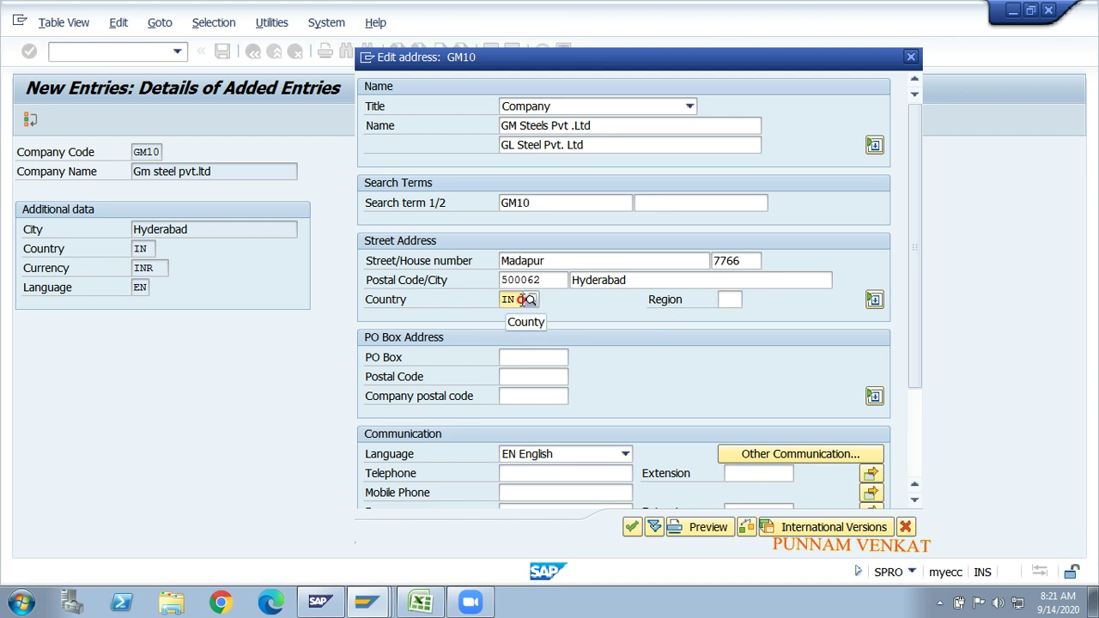
pyautogui.click(727, 299)
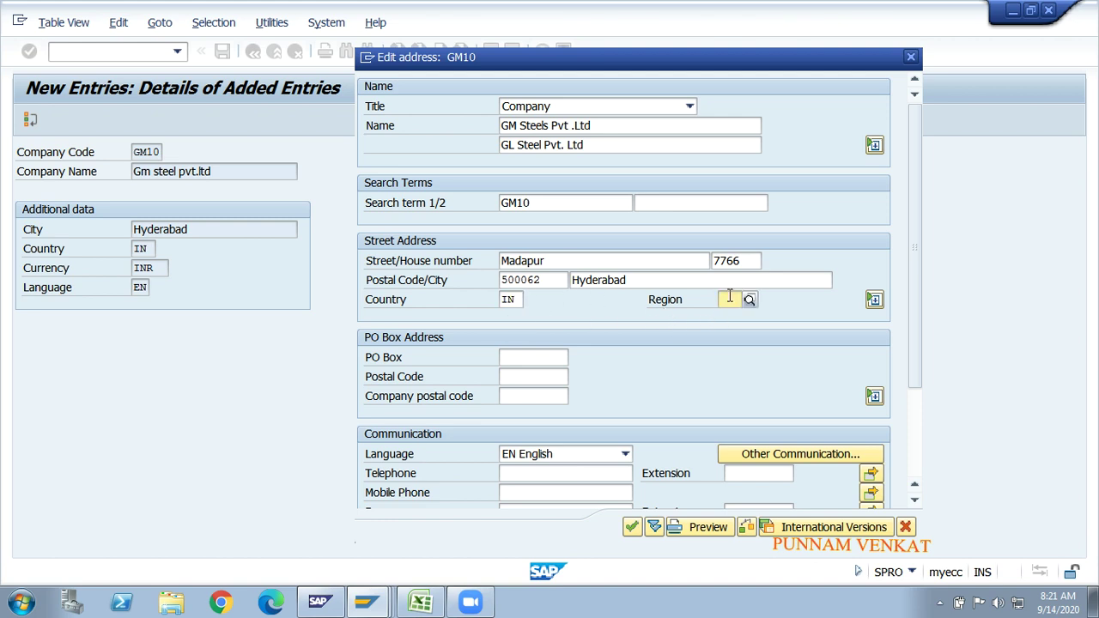
pyautogui.click(517, 302)
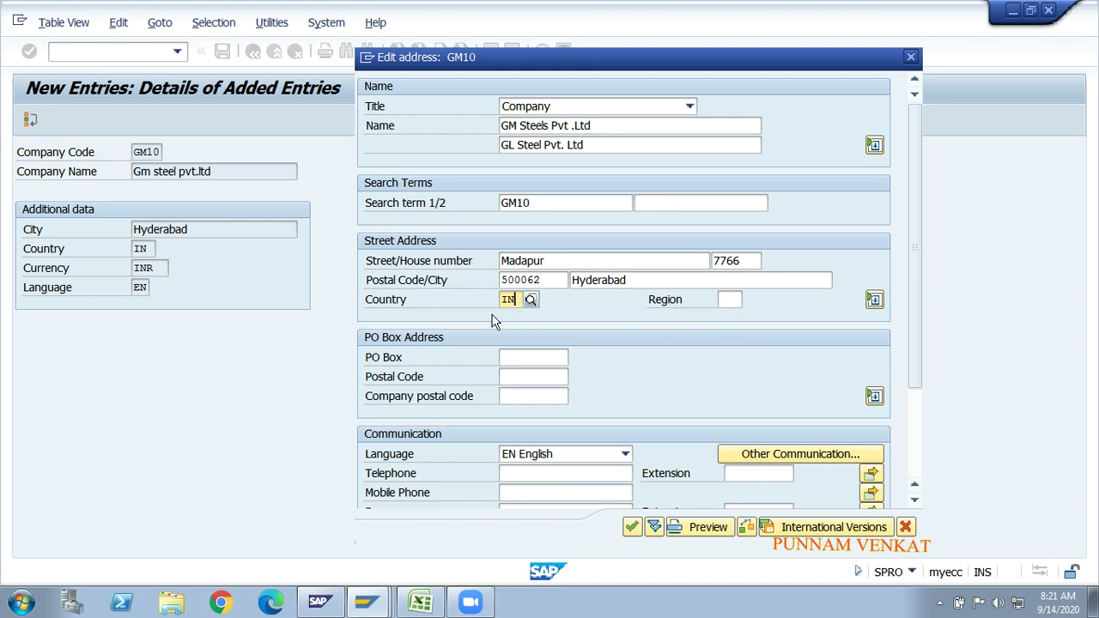
# Look up the regions for country IN and choose region 01, Andra Pradesh, for the street address
pyautogui.click(727, 300)
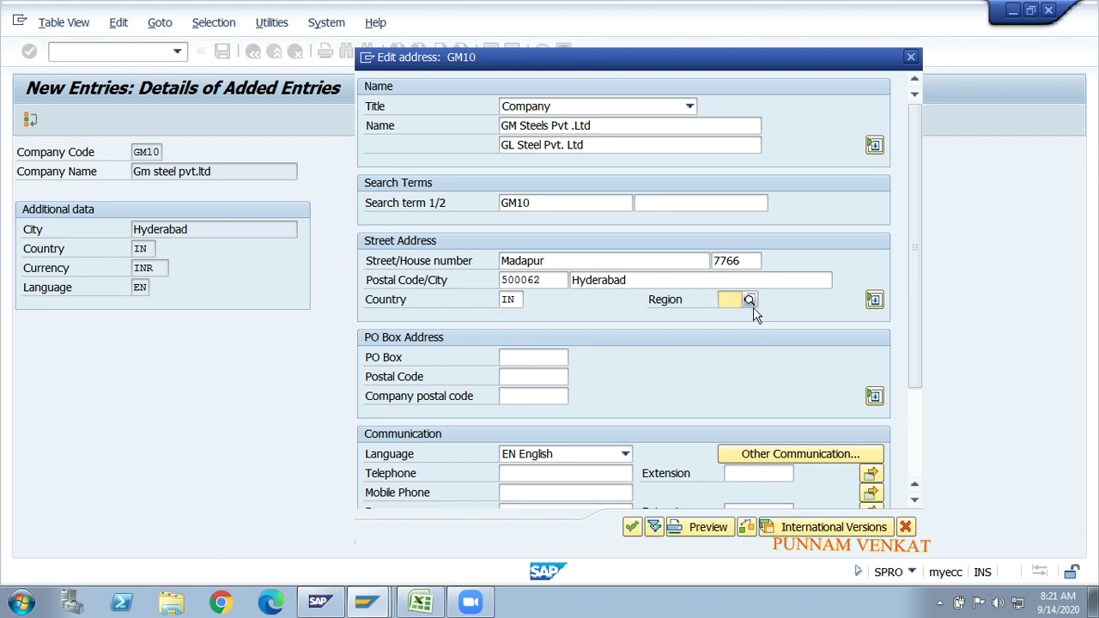
pyautogui.click(749, 300)
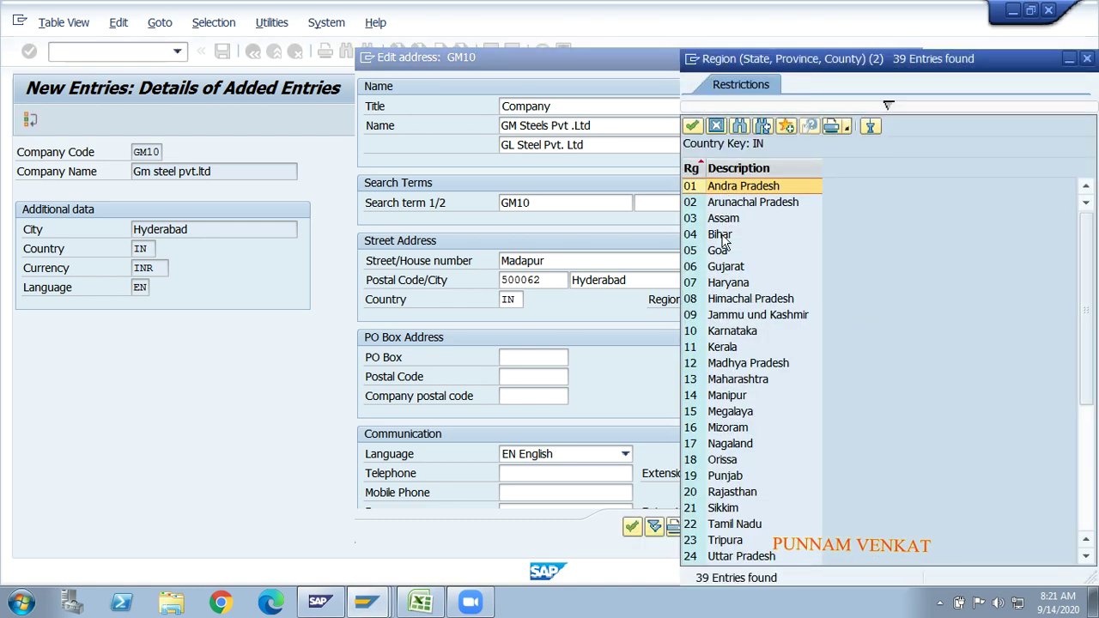
pyautogui.press('Down')
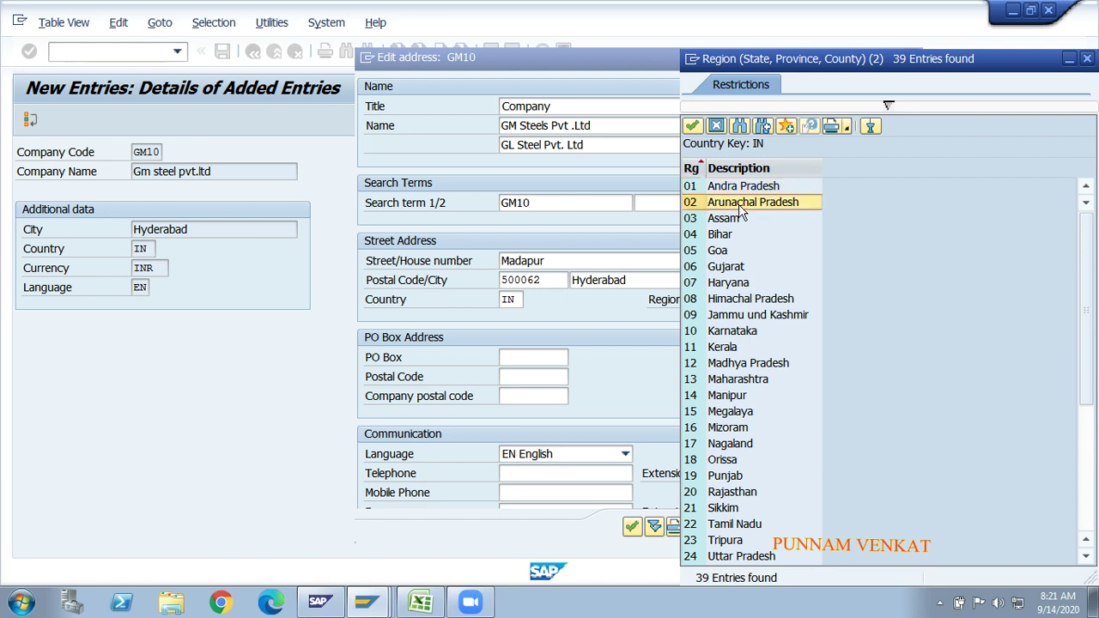
pyautogui.press('Down')
pyautogui.press('Down')
pyautogui.press('Down')
pyautogui.press('Down')
pyautogui.press('Down')
pyautogui.press('Down')
pyautogui.press('Down')
pyautogui.press('Down')
pyautogui.press('Down')
pyautogui.press('Down')
pyautogui.press('Down')
pyautogui.press('Down')
pyautogui.press('Down')
pyautogui.press('Down')
pyautogui.press('Down')
pyautogui.press('Down')
pyautogui.press('Down')
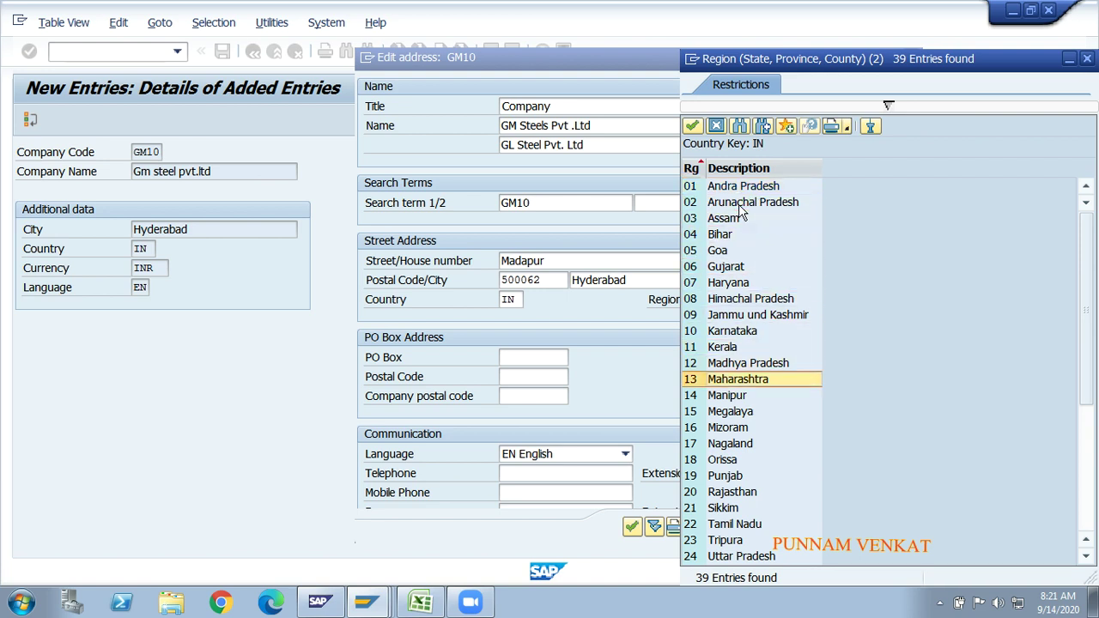
pyautogui.press('Up')
pyautogui.press('Up')
pyautogui.press('Up')
pyautogui.press('Up')
pyautogui.press('Up')
pyautogui.press('Up')
pyautogui.press('Up')
pyautogui.press('Up')
pyautogui.press('Up')
pyautogui.press('Up')
pyautogui.press('Up')
pyautogui.press('Up')
pyautogui.press('Up')
pyautogui.press('Up')
pyautogui.press('Up')
pyautogui.press('Up')
pyautogui.press('Up')
pyautogui.press('Up')
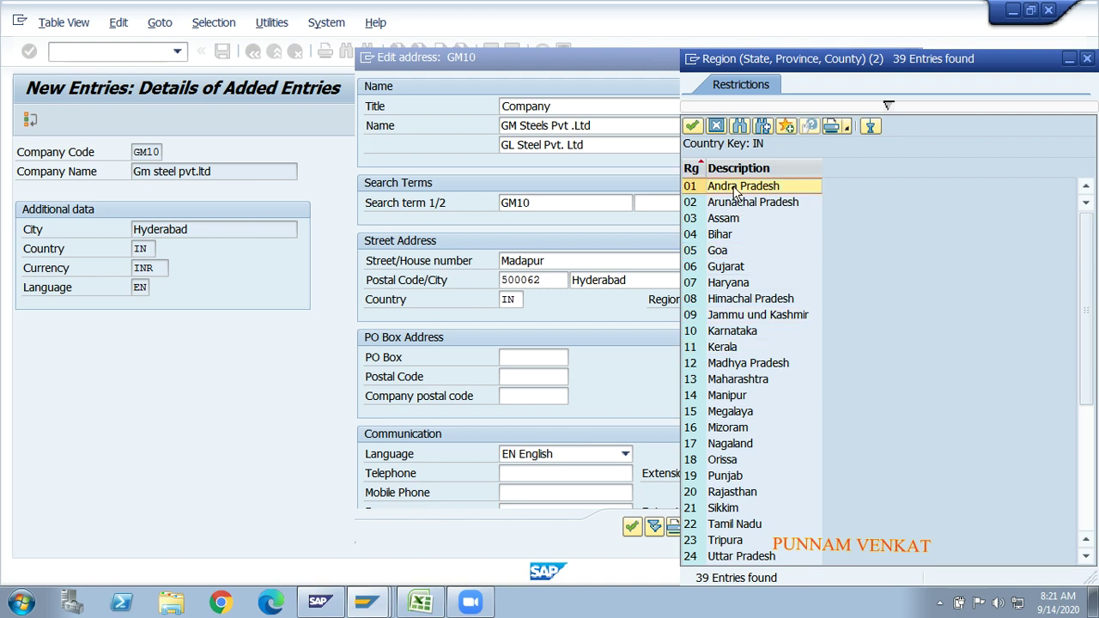
pyautogui.doubleClick(736, 186)
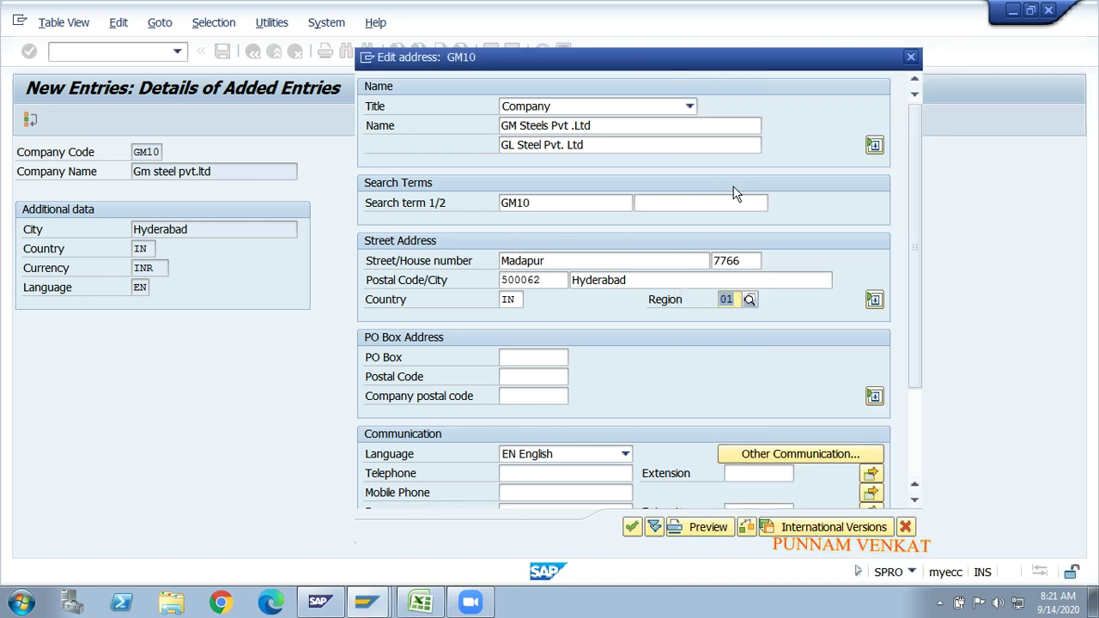
# Fill in the PO box and its postal code in the PO box address
pyautogui.click(519, 360)
pyautogui.write('5000')
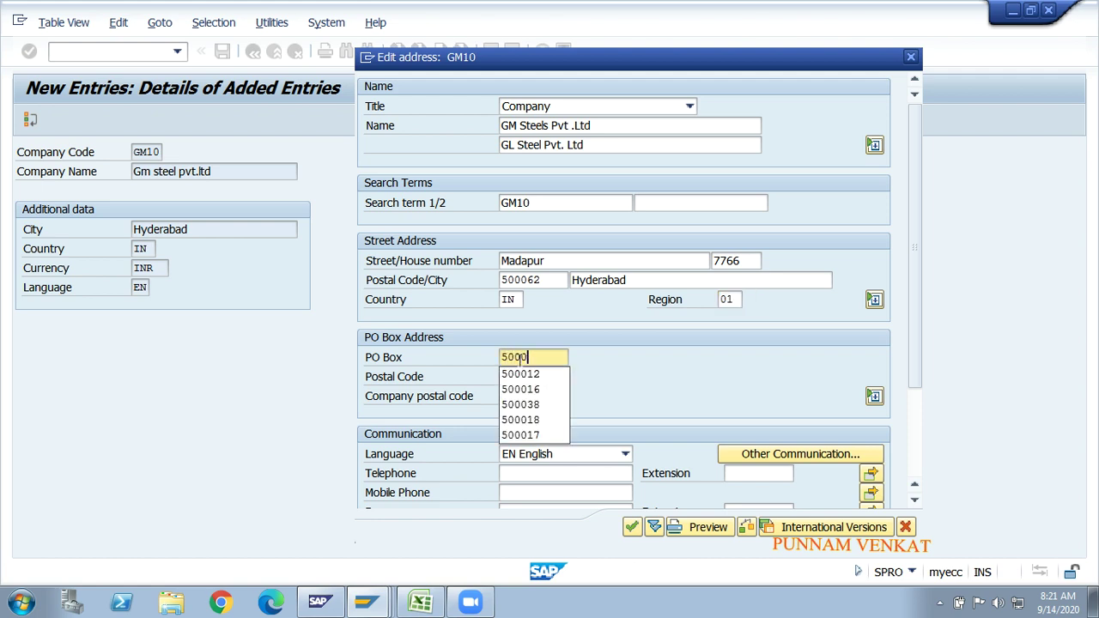
pyautogui.write('62')
pyautogui.press('Tab')
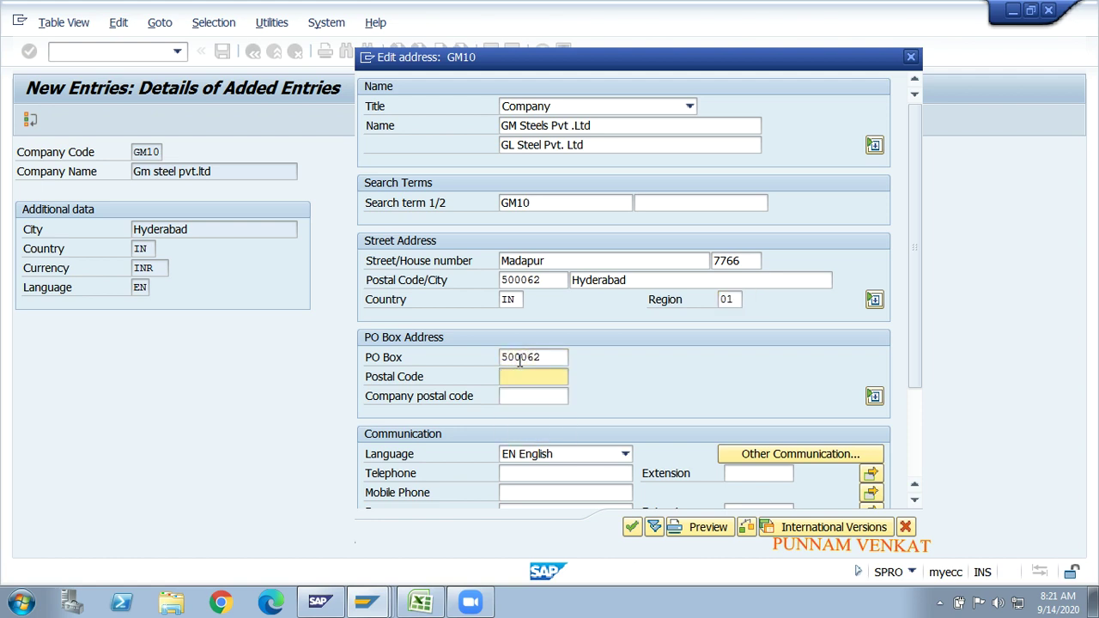
pyautogui.write('500062')
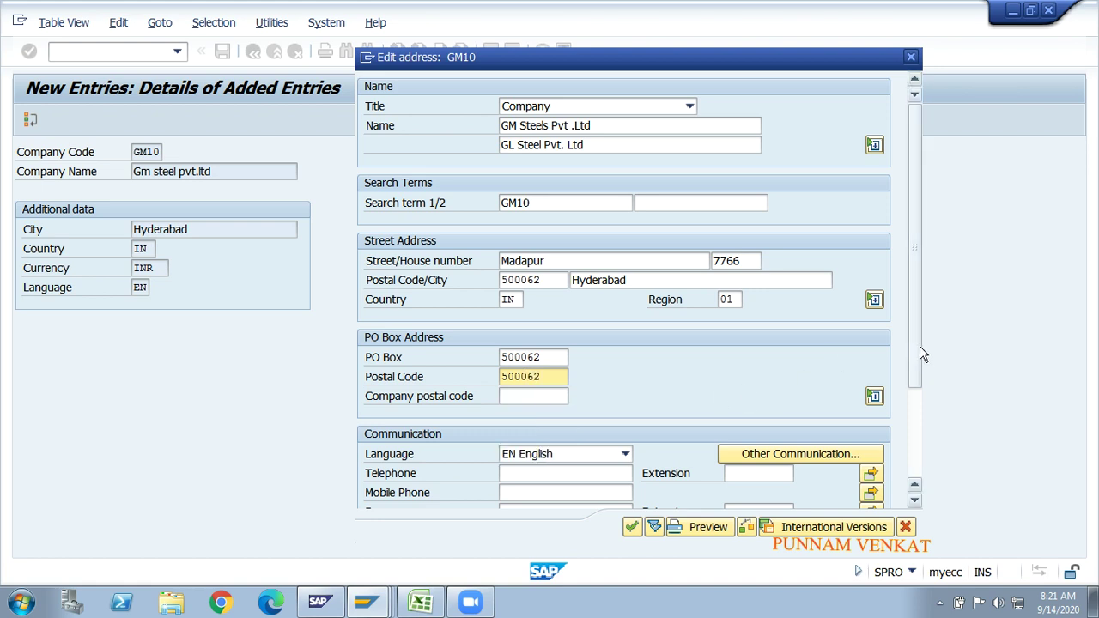
# Review the rest of the GM10 address form, including the communication fields, and accept the address
pyautogui.moveTo(919, 354); pyautogui.dragTo(925, 422)
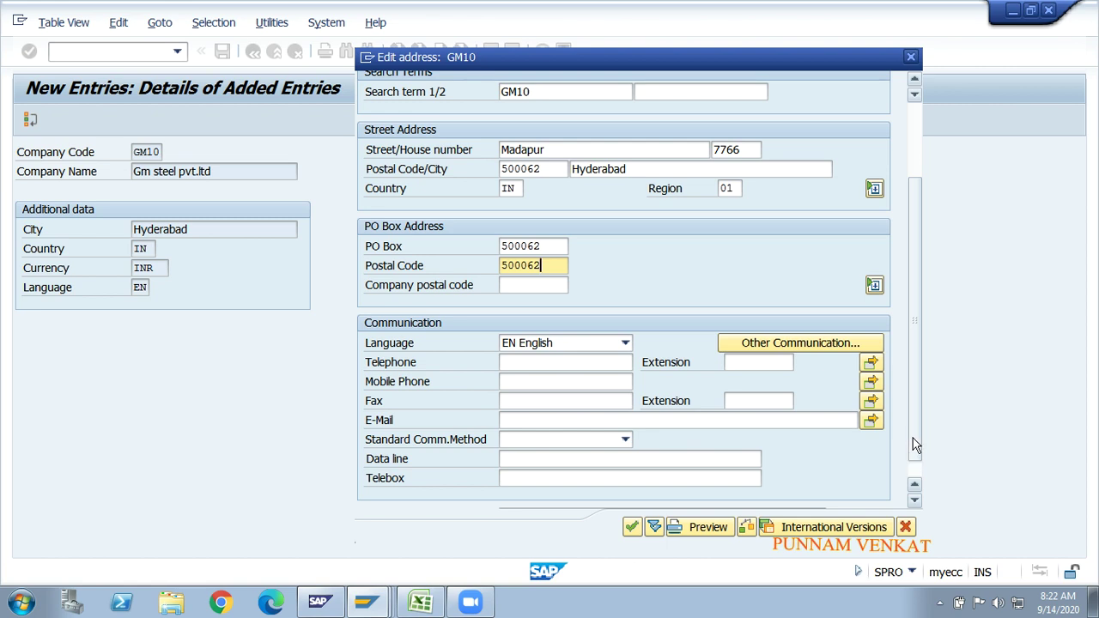
pyautogui.moveTo(913, 443); pyautogui.dragTo(916, 475)
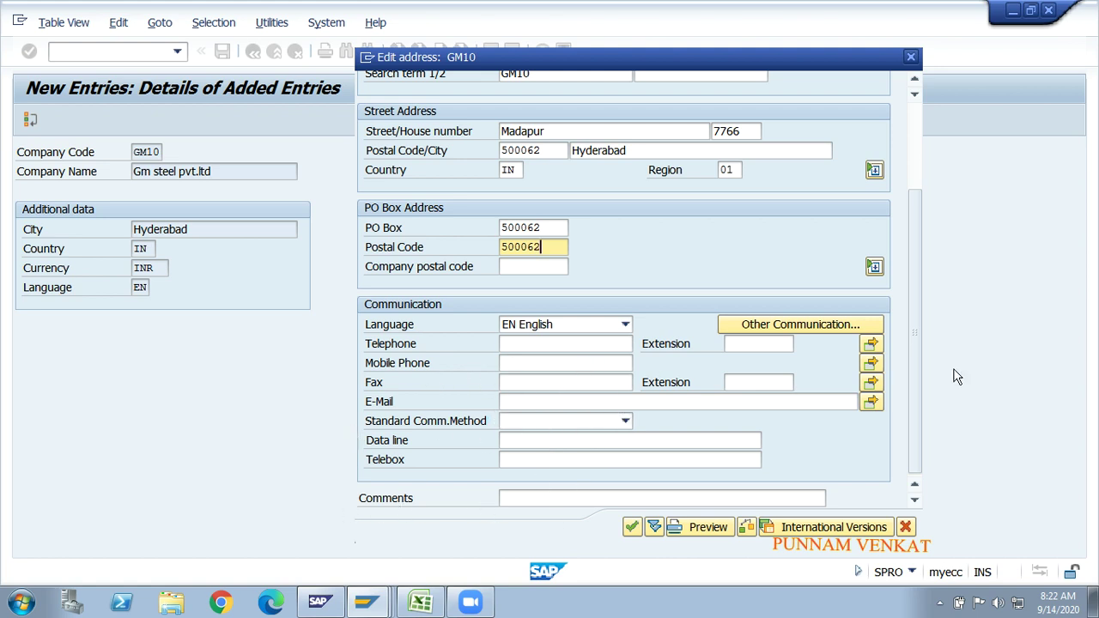
pyautogui.moveTo(915, 373); pyautogui.dragTo(916, 287)
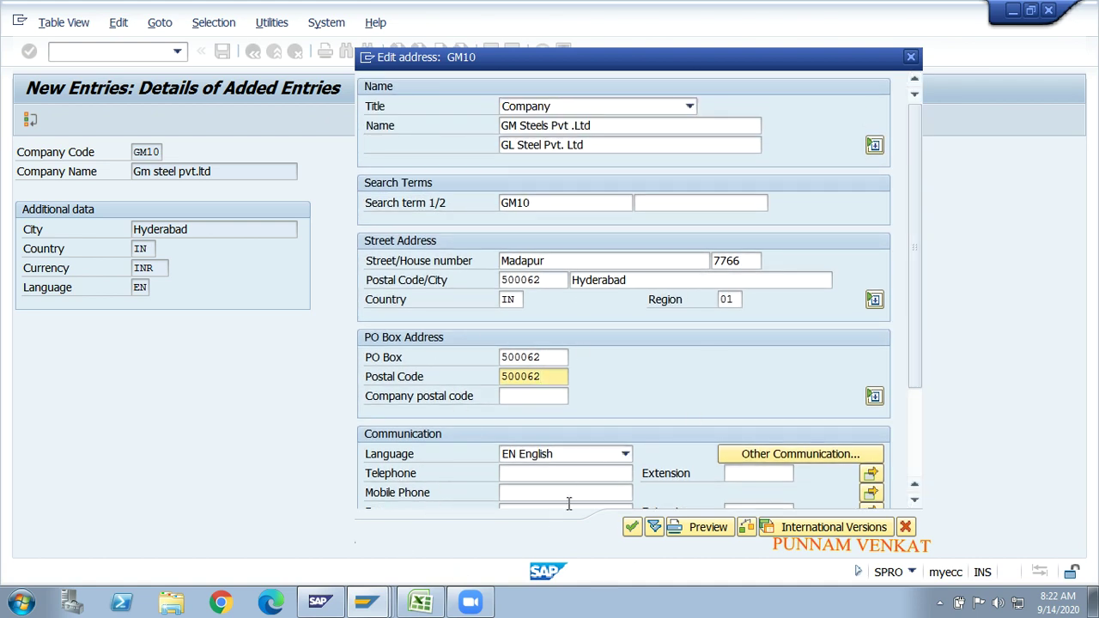
pyautogui.click(633, 527)
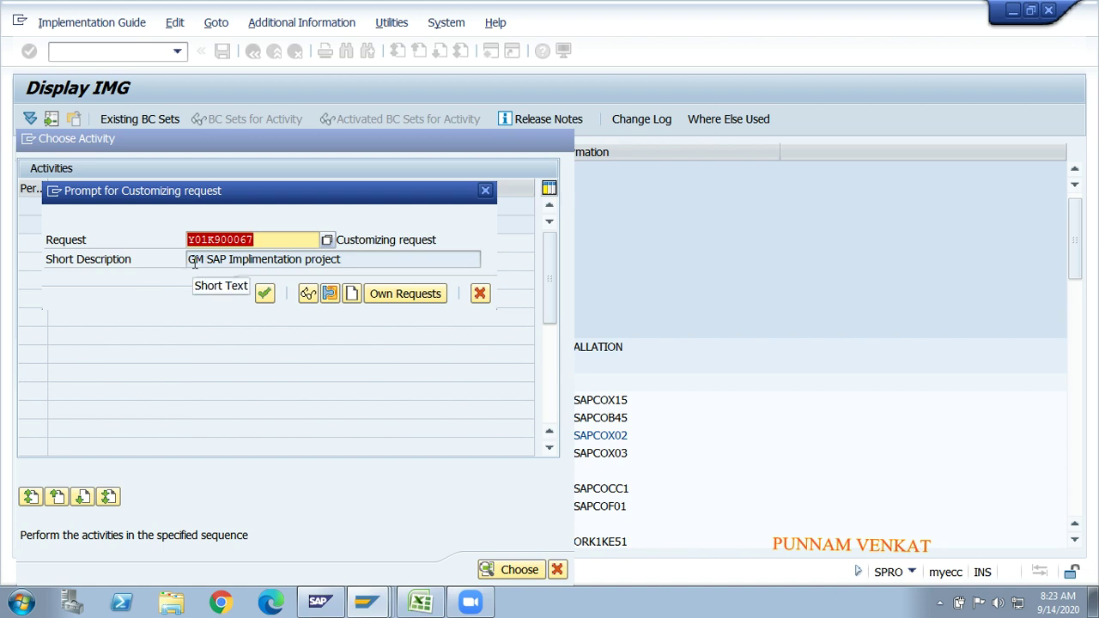
# Choose the GM SAP Implimentation project from the own customizing requests and save the company code under it
pyautogui.click(344, 259)
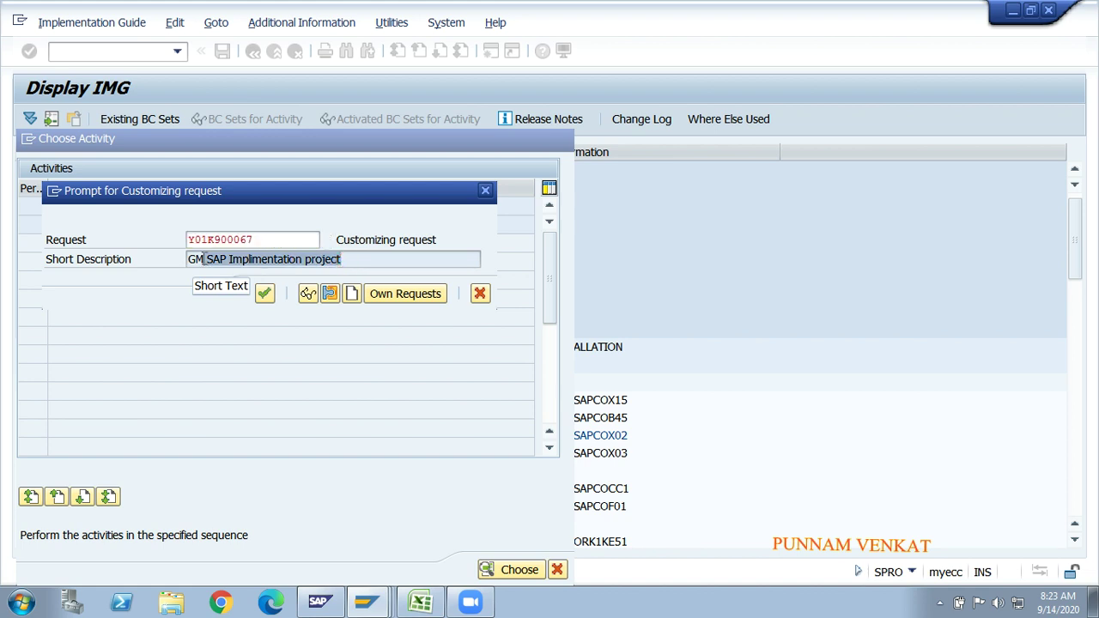
pyautogui.click(349, 255)
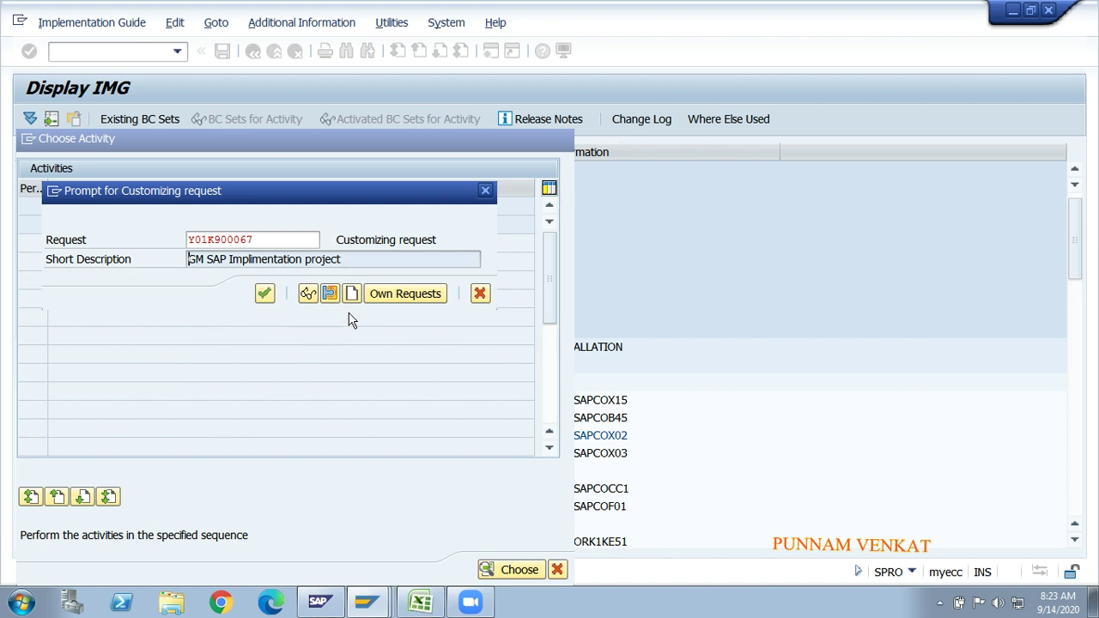
pyautogui.click(390, 298)
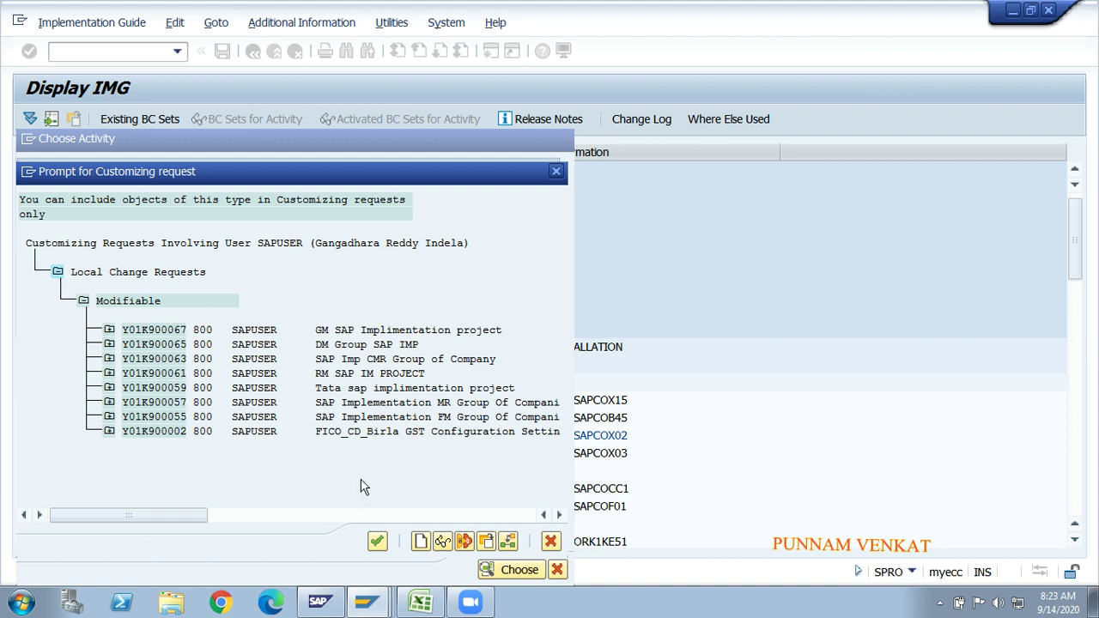
pyautogui.doubleClick(353, 332)
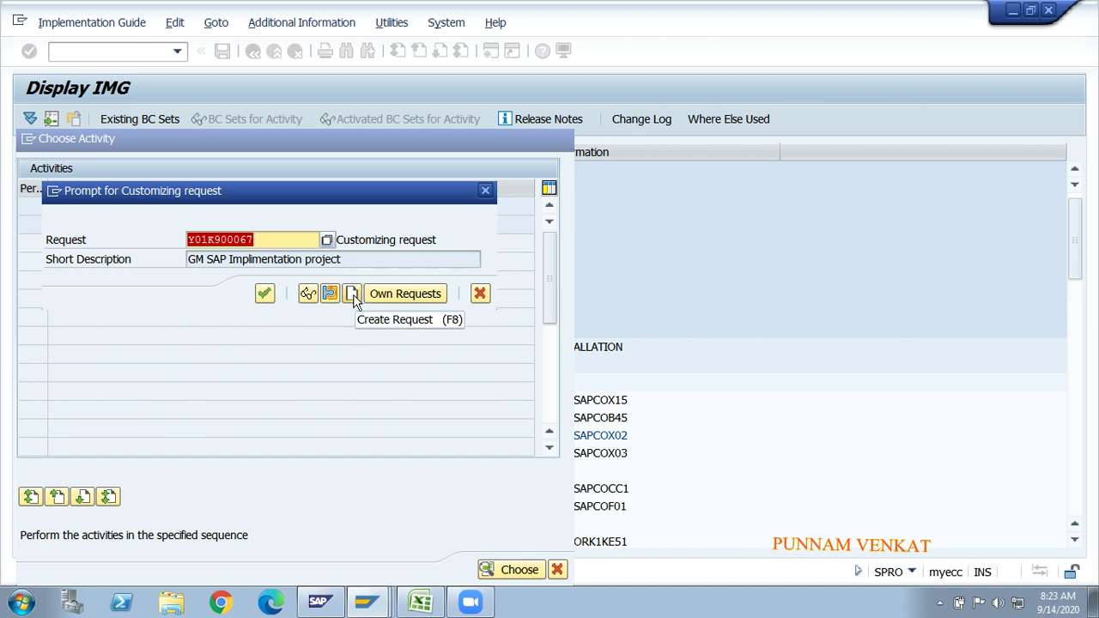
pyautogui.click(230, 258)
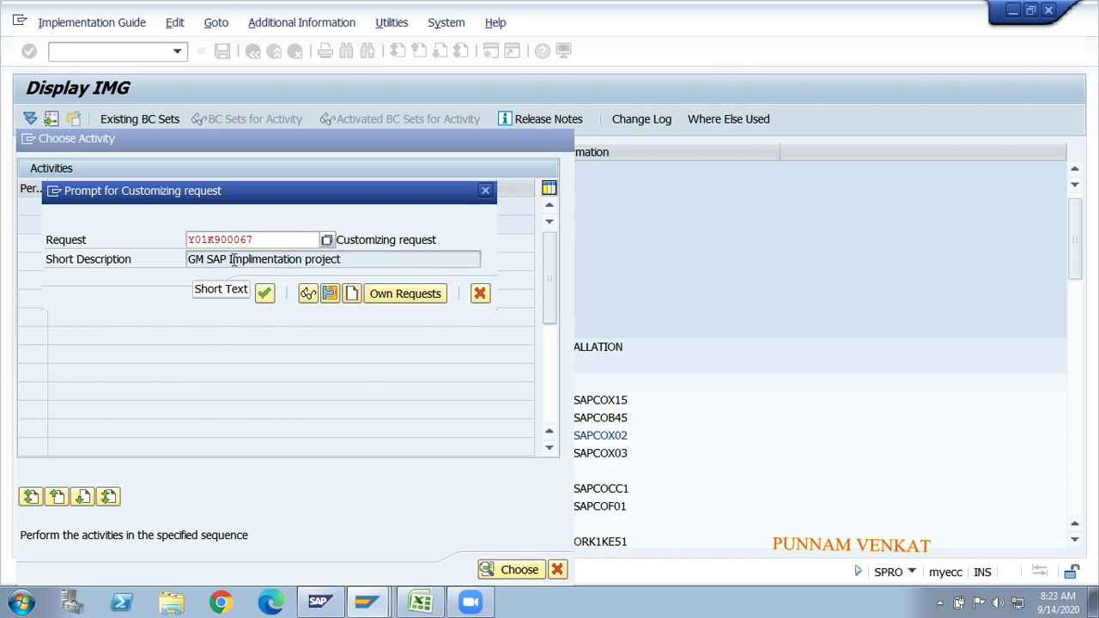
pyautogui.click(266, 295)
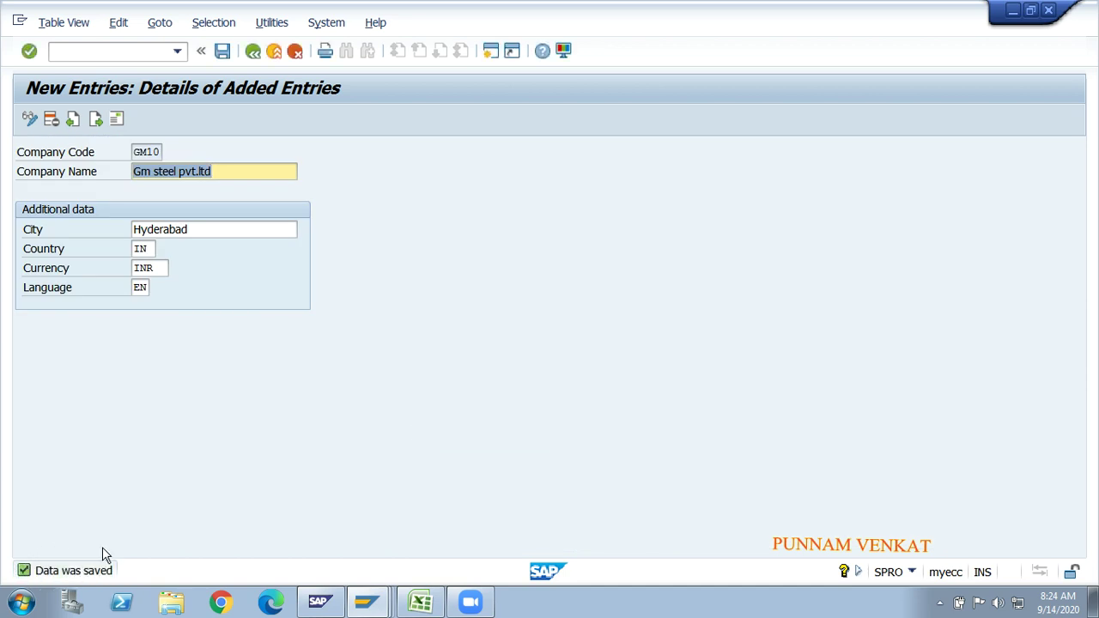
# Switch to the Excel workbook and examine the GM group's organisational chart on Sheet1, from company and company codes down to functional areas
pyautogui.hotkey('alt', 'Tab')
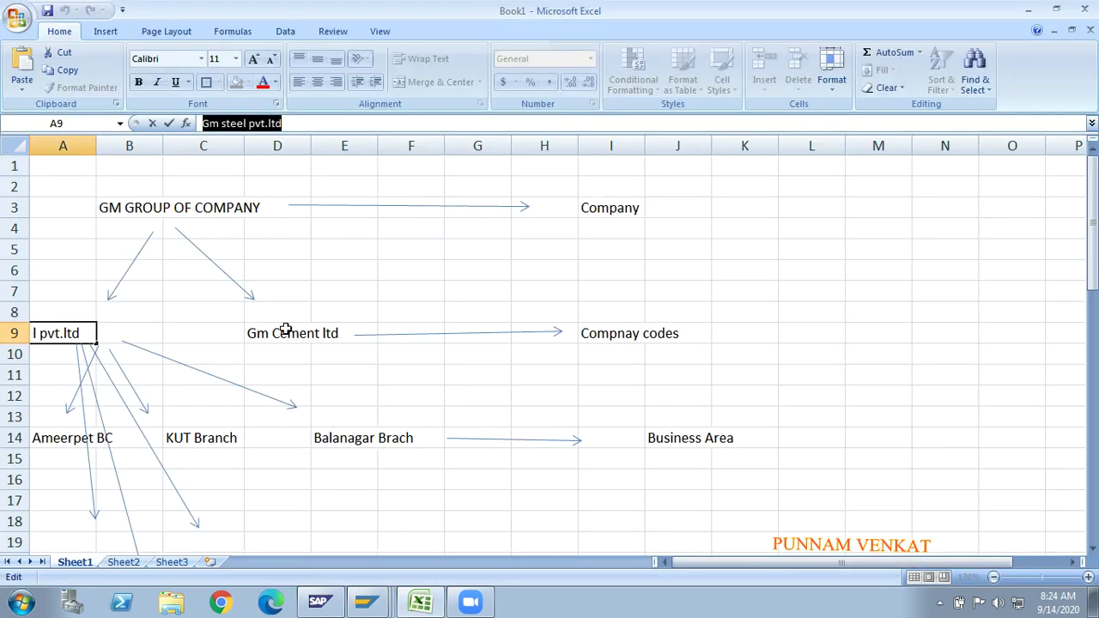
pyautogui.click(285, 330)
pyautogui.click(212, 475)
pyautogui.press('Down')
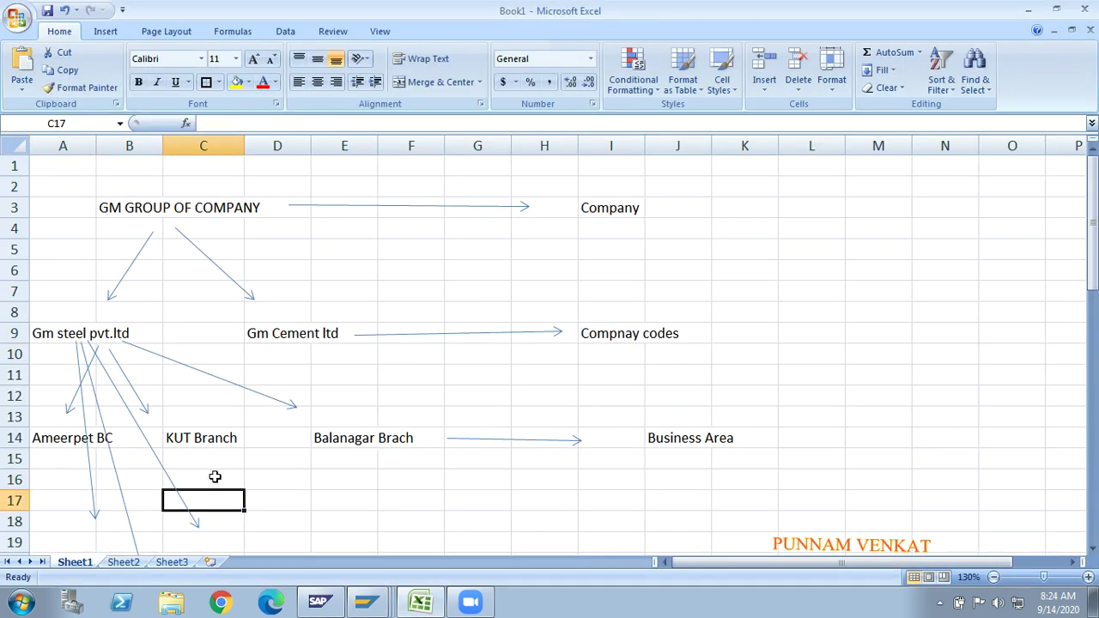
pyautogui.press('Down')
pyautogui.press('Down')
pyautogui.press('Down')
pyautogui.press('Down')
pyautogui.press('Down')
pyautogui.press('Down')
pyautogui.press('Down')
pyautogui.press('Down')
pyautogui.press('Down')
pyautogui.press('Down')
pyautogui.press('Down')
pyautogui.press('Down')
pyautogui.press('Down')
pyautogui.press('Down')
pyautogui.press('Down')
pyautogui.press('Down')
pyautogui.press('Down')
pyautogui.press('Up')
pyautogui.press('Up')
pyautogui.press('Up')
pyautogui.press('Up')
pyautogui.press('Up')
pyautogui.press('Up')
pyautogui.press('Up')
pyautogui.press('Up')
pyautogui.press('Up')
pyautogui.press('Up')
pyautogui.press('Up')
pyautogui.press('Up')
pyautogui.press('Up')
pyautogui.press('Up')
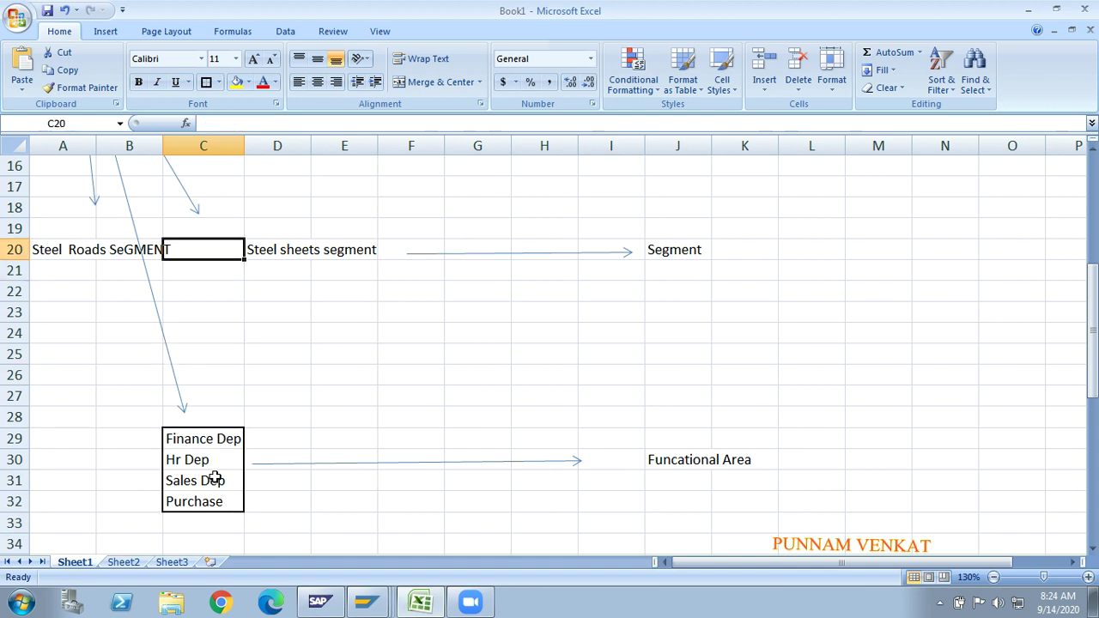
pyautogui.press('Up')
pyautogui.press('Up')
pyautogui.press('Up')
pyautogui.press('Up')
pyautogui.press('Up')
pyautogui.press('Up')
pyautogui.press('Up')
pyautogui.press('Up')
pyautogui.press('Up')
pyautogui.press('Up')
pyautogui.press('Up')
pyautogui.press('Up')
pyautogui.press('Up')
pyautogui.press('Up')
pyautogui.press('Up')
pyautogui.press('Up')
pyautogui.press('Up')
pyautogui.press('Up')
pyautogui.press('Up')
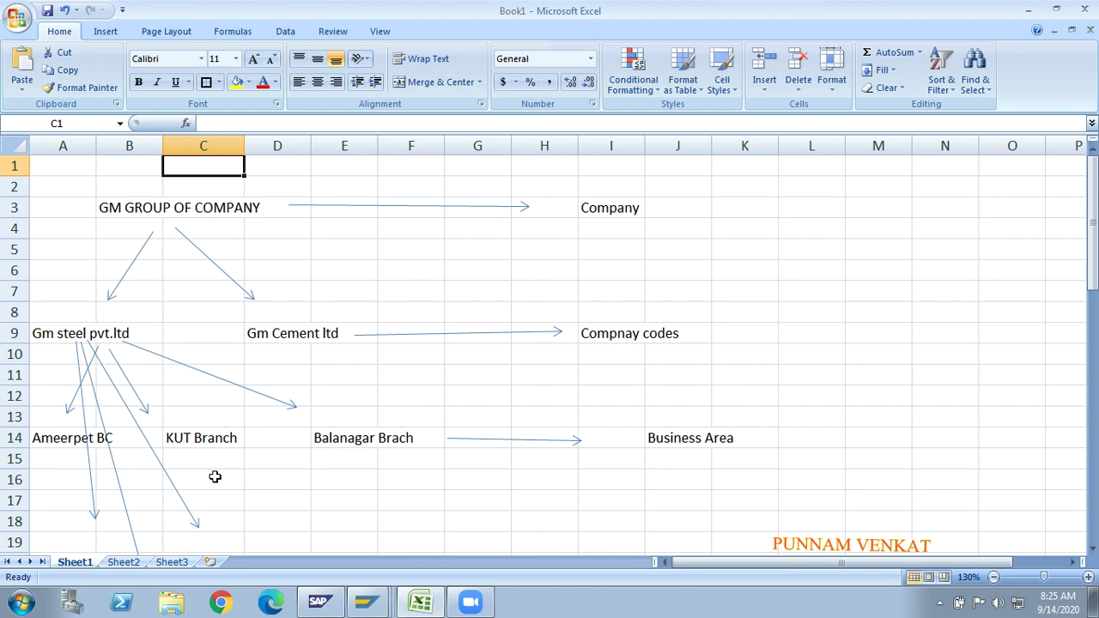
pyautogui.click(591, 510)
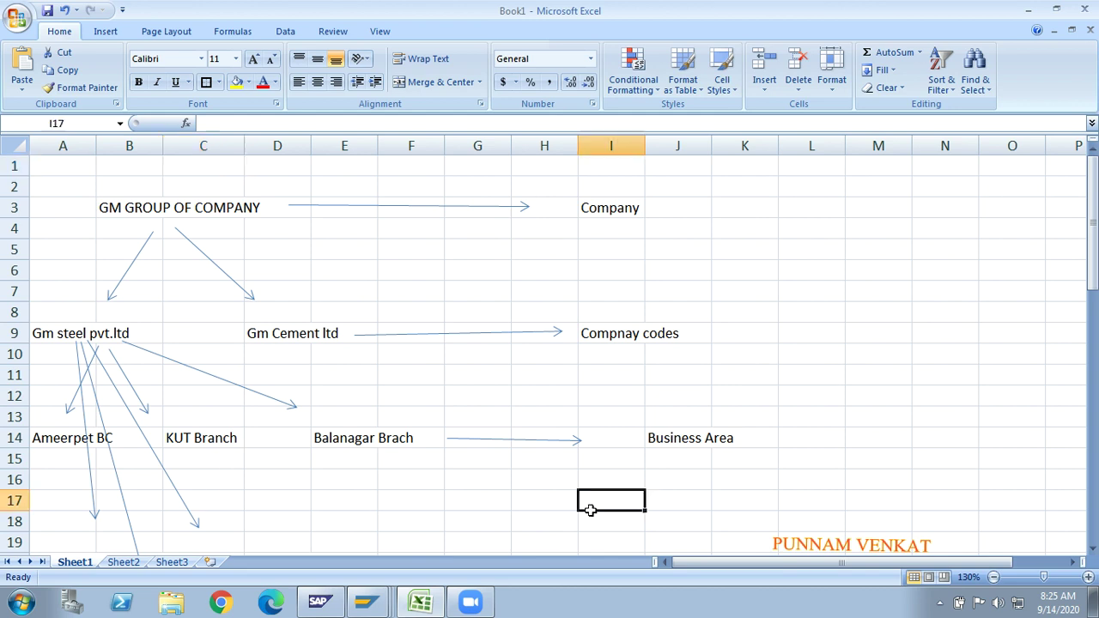
# Review the organisational chart on Sheet1 again, from the GM group's top row down through the business area and segment levels
pyautogui.click(807, 328)
pyautogui.press('Up')
pyautogui.press('Up')
pyautogui.press('Up')
pyautogui.press('Up')
pyautogui.press('Up')
pyautogui.press('Up')
pyautogui.press('Up')
pyautogui.press('Up')
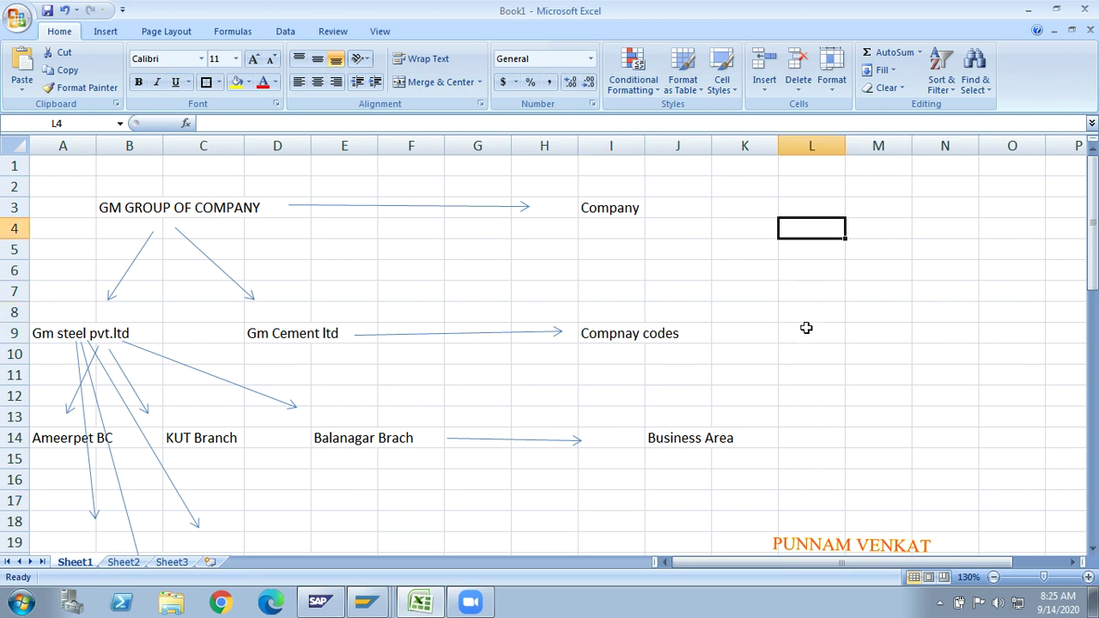
pyautogui.press('Left')
pyautogui.press('Left')
pyautogui.press('Left')
pyautogui.press('Left')
pyautogui.press('Left')
pyautogui.press('Left')
pyautogui.press('Left')
pyautogui.press('Left')
pyautogui.press('Left')
pyautogui.press('Left')
pyautogui.press('Left')
pyautogui.press('Down')
pyautogui.press('Down')
pyautogui.press('Down')
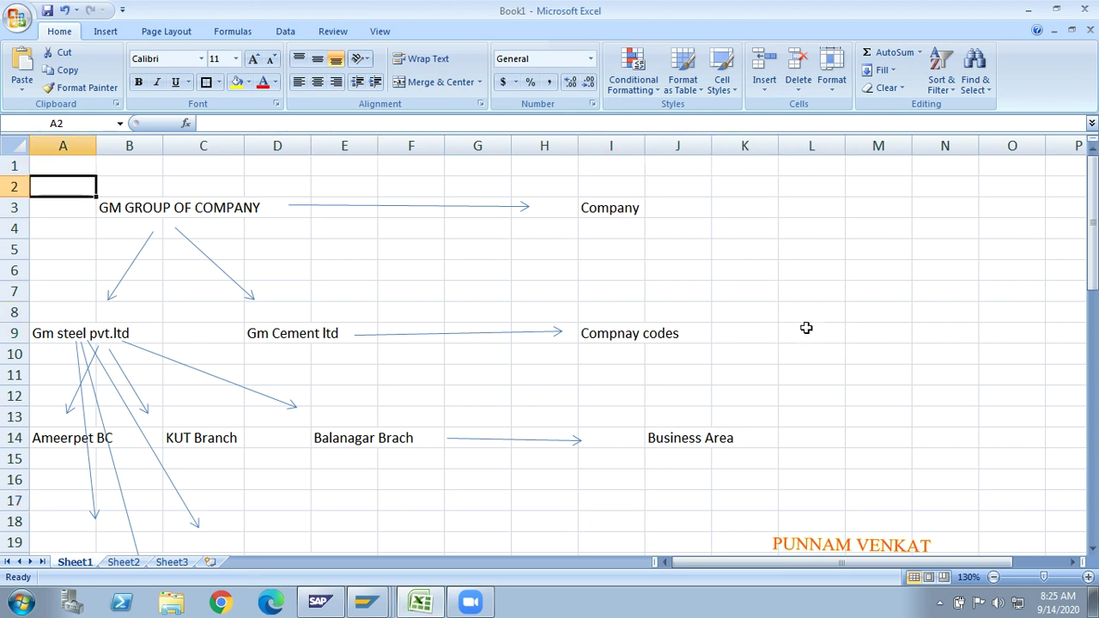
pyautogui.press('Down')
pyautogui.press('Down')
pyautogui.press('Down')
pyautogui.press('Down')
pyautogui.press('Down')
pyautogui.press('Down')
pyautogui.press('Down')
pyautogui.press('Down')
pyautogui.press('Down')
pyautogui.press('Down')
pyautogui.press('Down')
pyautogui.press('Down')
pyautogui.press('Down')
pyautogui.press('Down')
pyautogui.press('Down')
pyautogui.press('Down')
pyautogui.press('Down')
pyautogui.press('Down')
pyautogui.press('Down')
pyautogui.press('Down')
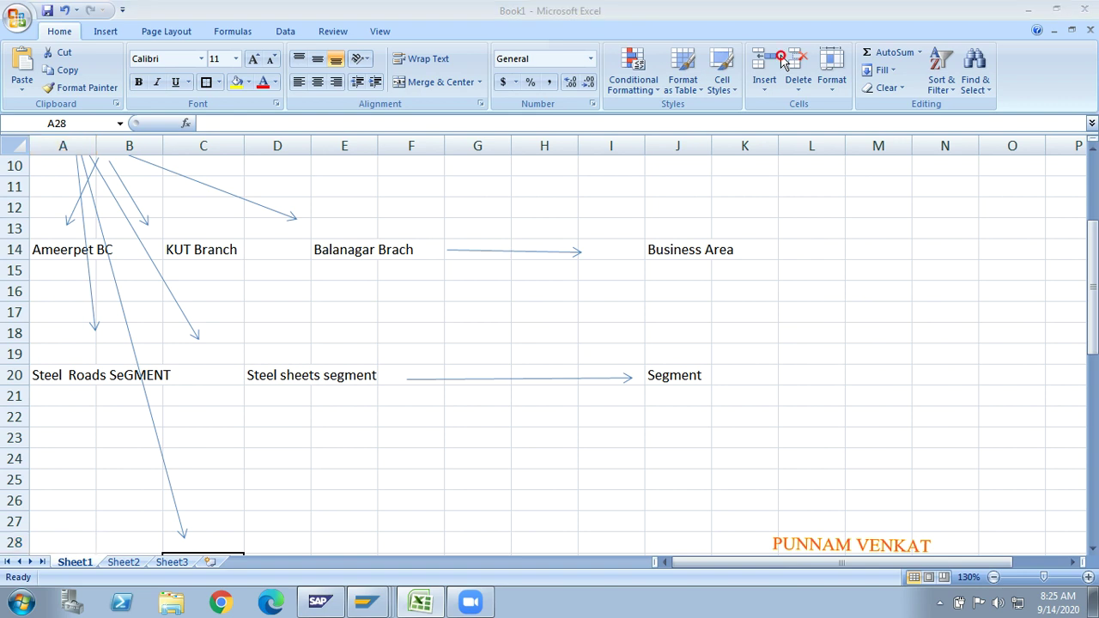
pyautogui.moveTo(931, 610)
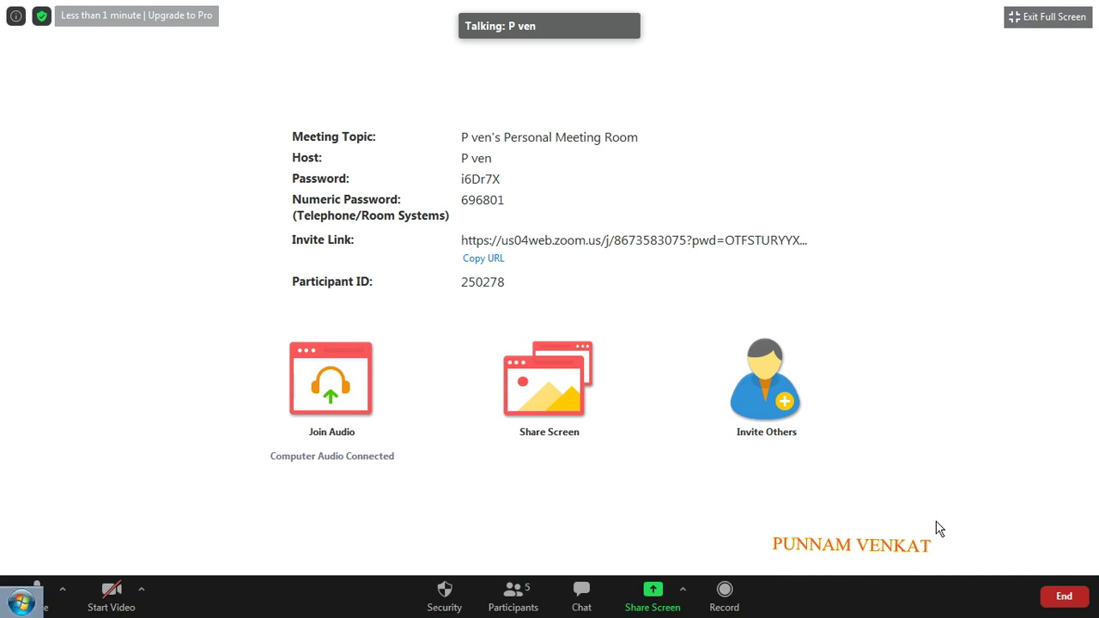
pyautogui.hotkey('alt', 'Tab')
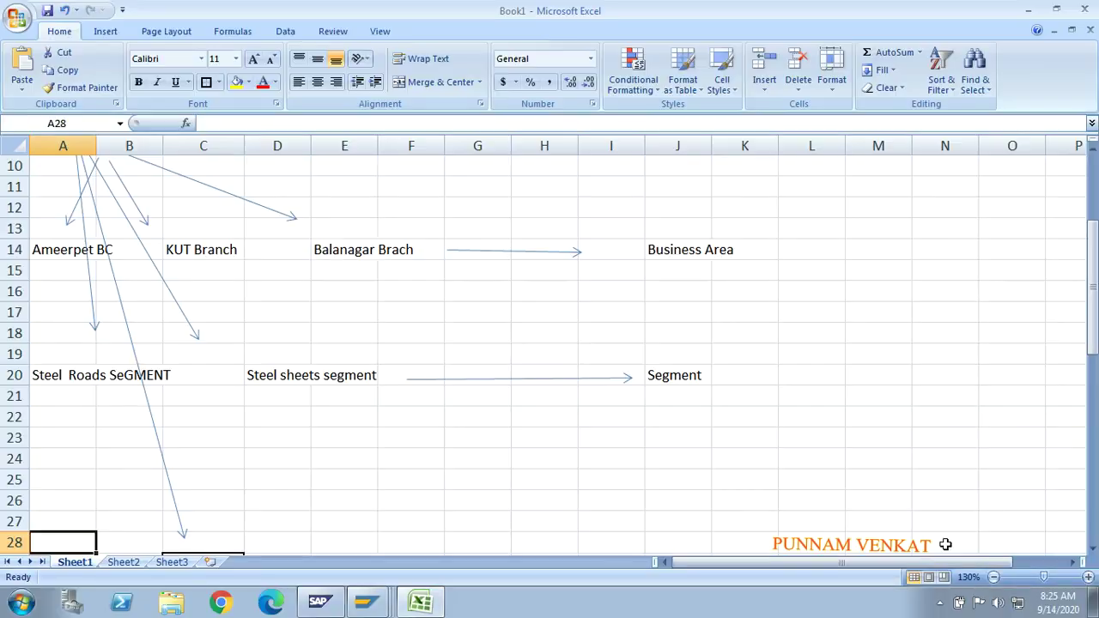
pyautogui.click(942, 603)
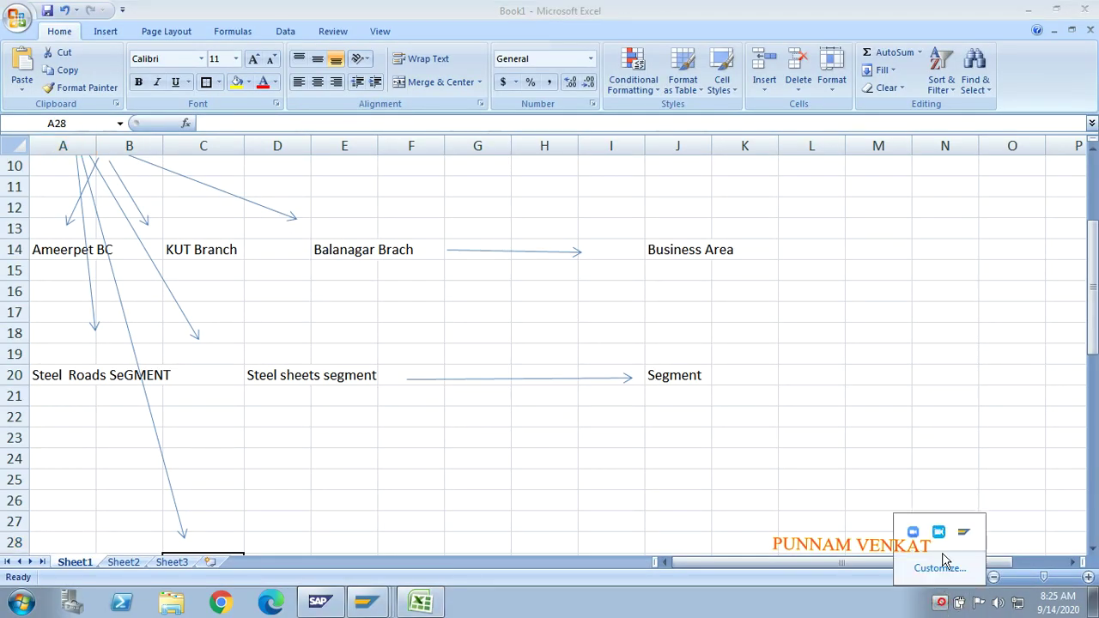
pyautogui.click(940, 539)
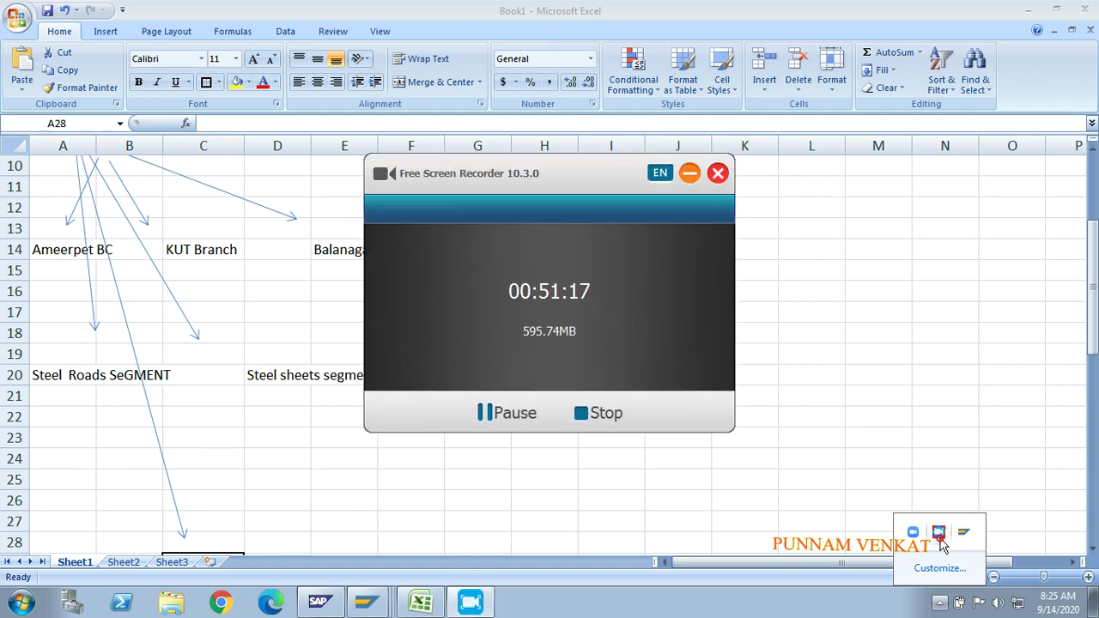